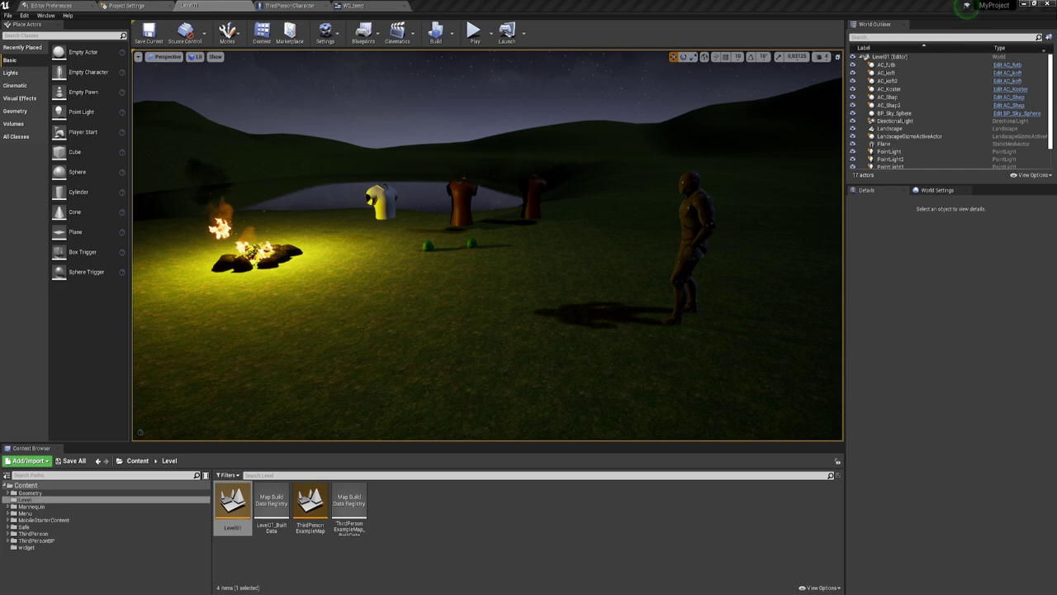
- Open the ThirdPersonCharacter event graph and bring the Event Tick chain into view
left_click(289, 6)
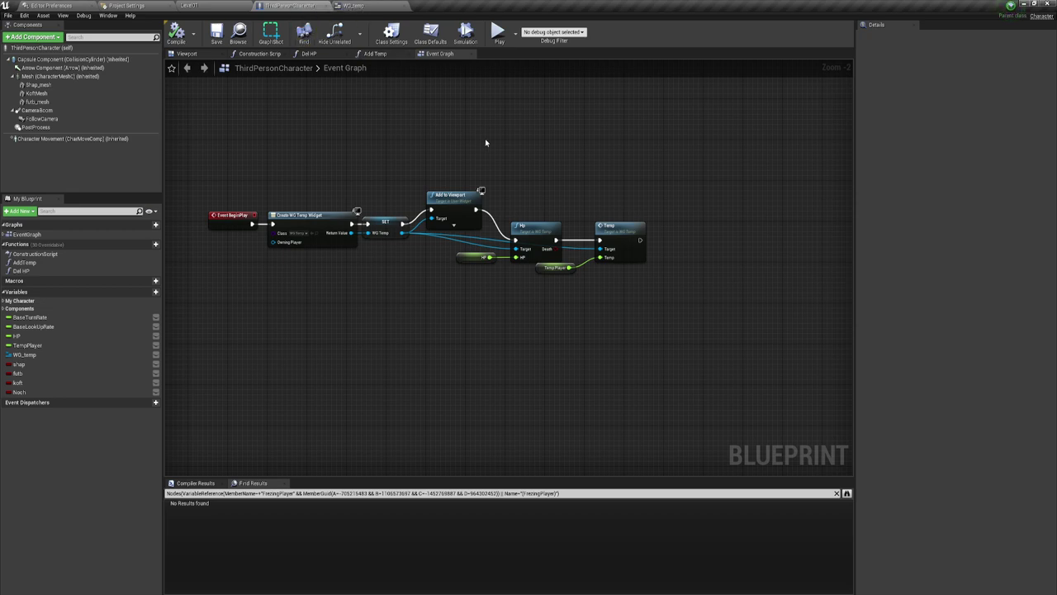
right_click_drag(485, 141, 477, 271)
scroll(479, 264, "down", 3)
right_click_drag(473, 201, 473, 160)
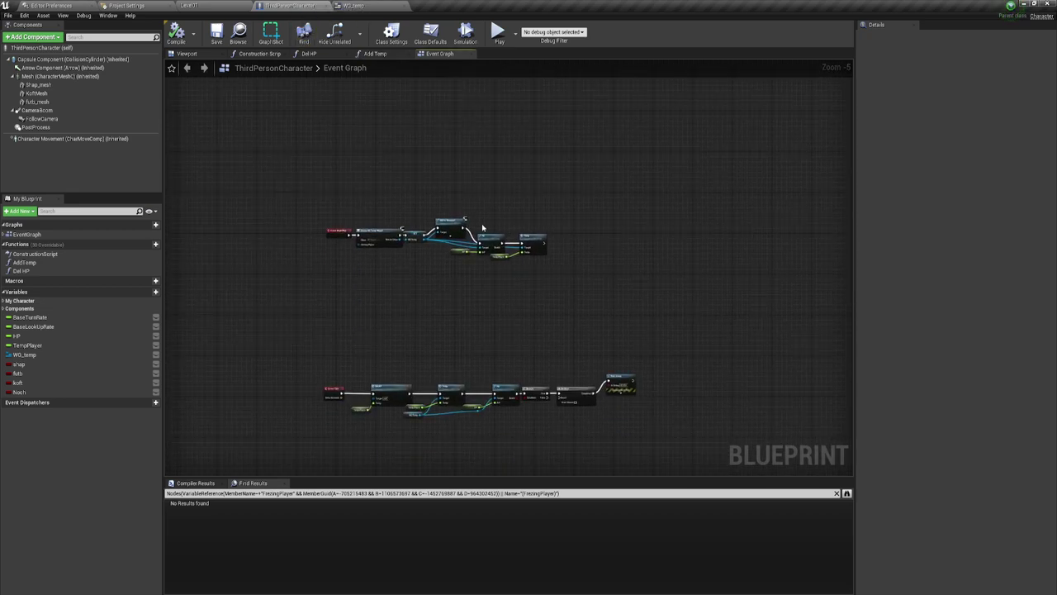
scroll(505, 203, "up", 3)
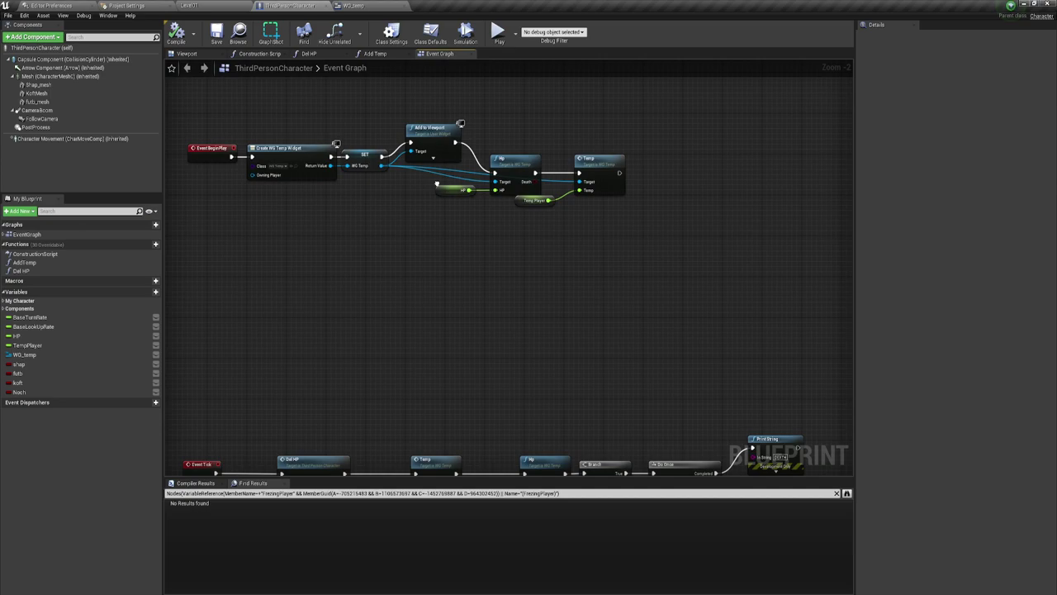
mouse_move(429, 229)
right_mouse_down()
mouse_move(548, 152)
mouse_move(468, 210)
right_mouse_up()
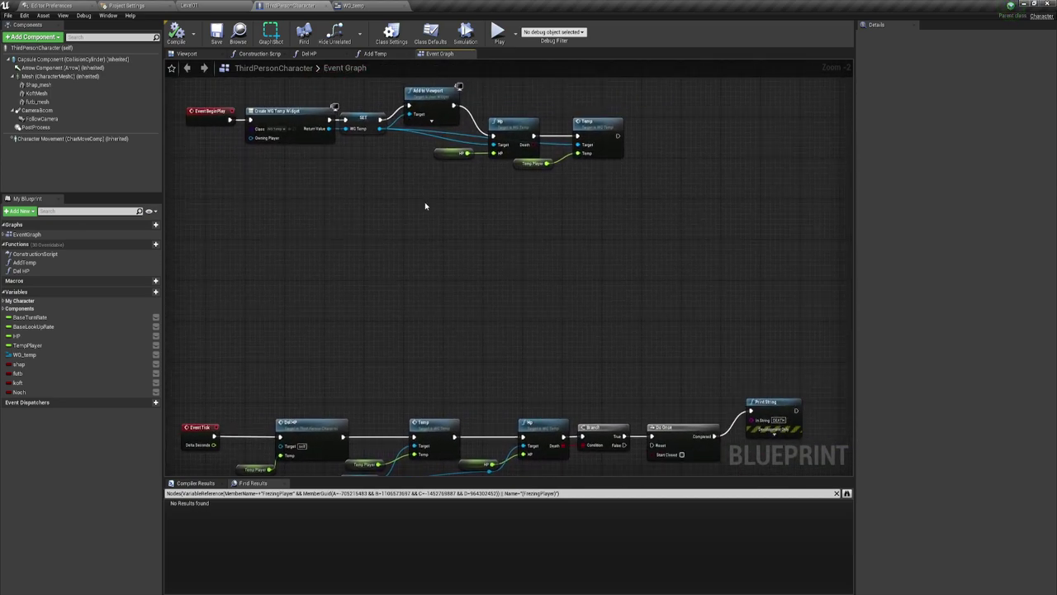
- Move the Do Once and Print String nodes up beside the Branch node
mouse_move(389, 196)
left_mouse_down()
mouse_move(693, 401)
mouse_move(586, 265)
mouse_move(484, 243)
left_mouse_up()
scroll(498, 372, "up", 2)
right_click_drag(498, 371, 483, 341)
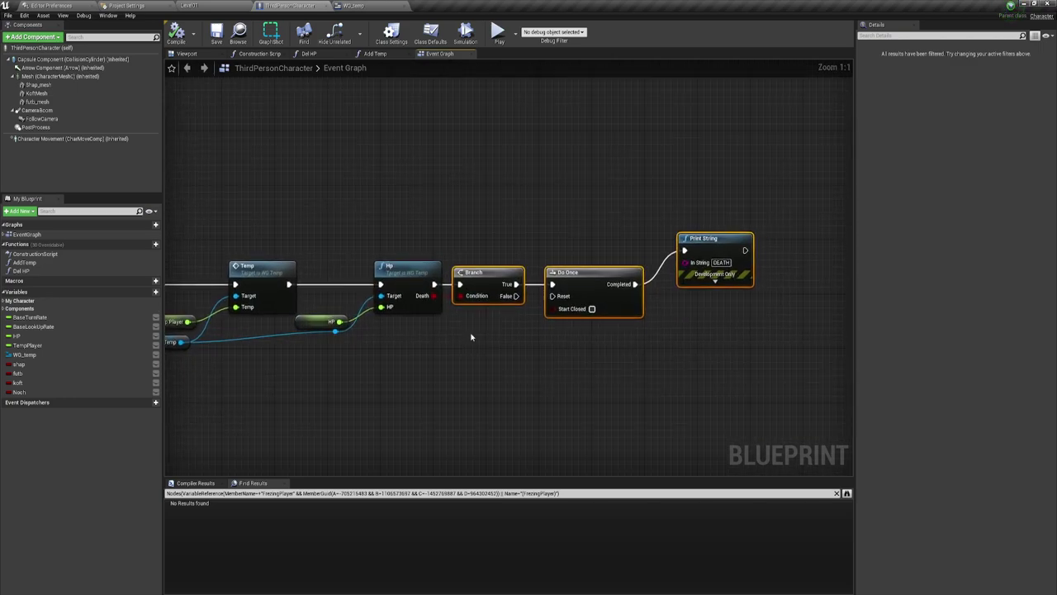
left_click_drag(502, 335, 470, 229)
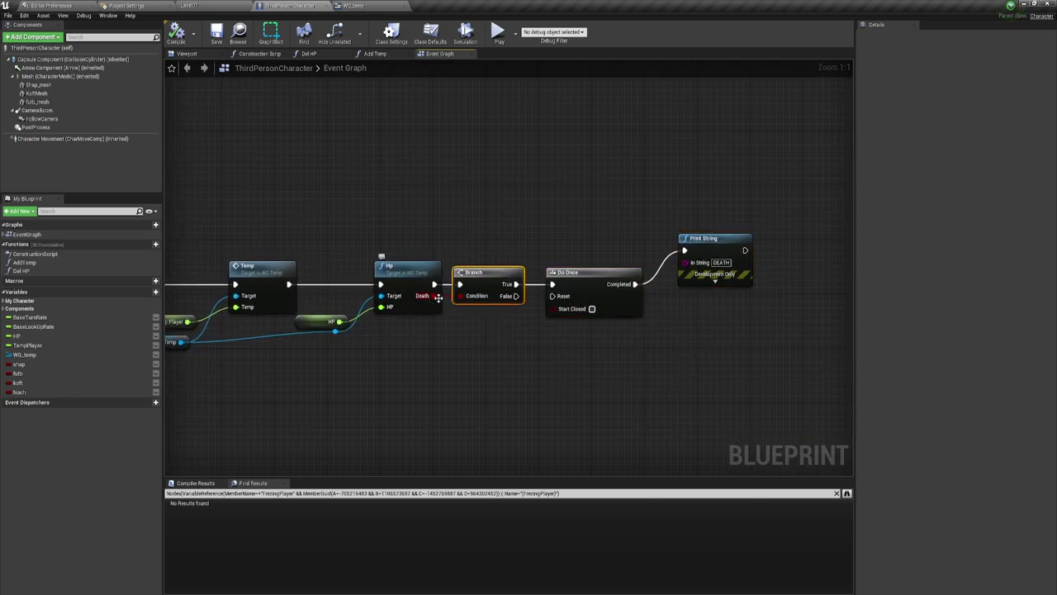
left_click_drag(543, 335, 779, 229)
mouse_move(714, 244)
left_mouse_down()
mouse_move(706, 190)
mouse_move(707, 209)
mouse_move(675, 248)
left_mouse_up()
left_click(704, 211)
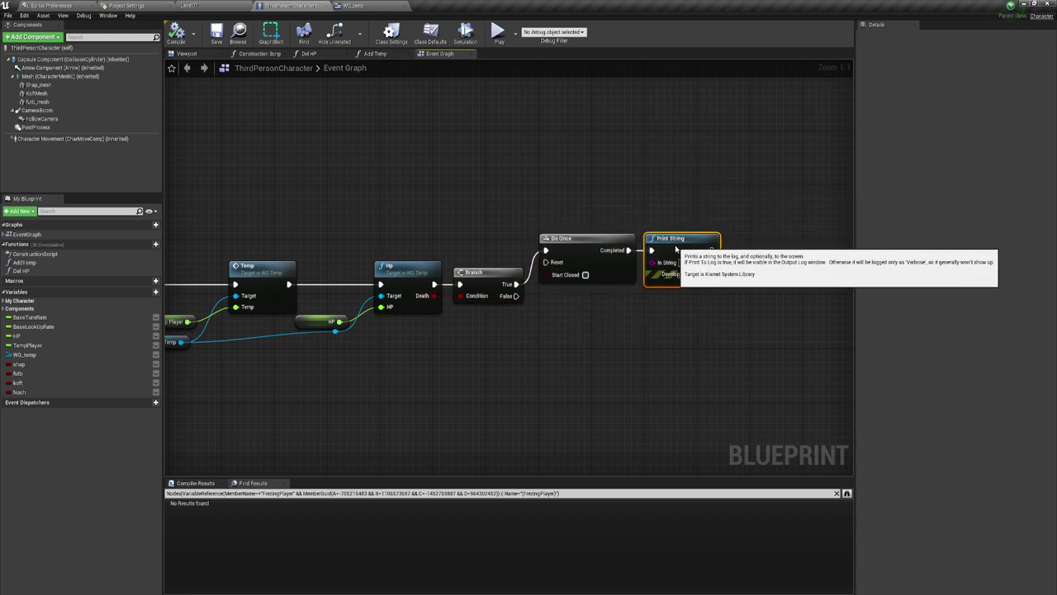
left_click_drag(586, 164, 751, 273)
right_click_drag(768, 269, 735, 336)
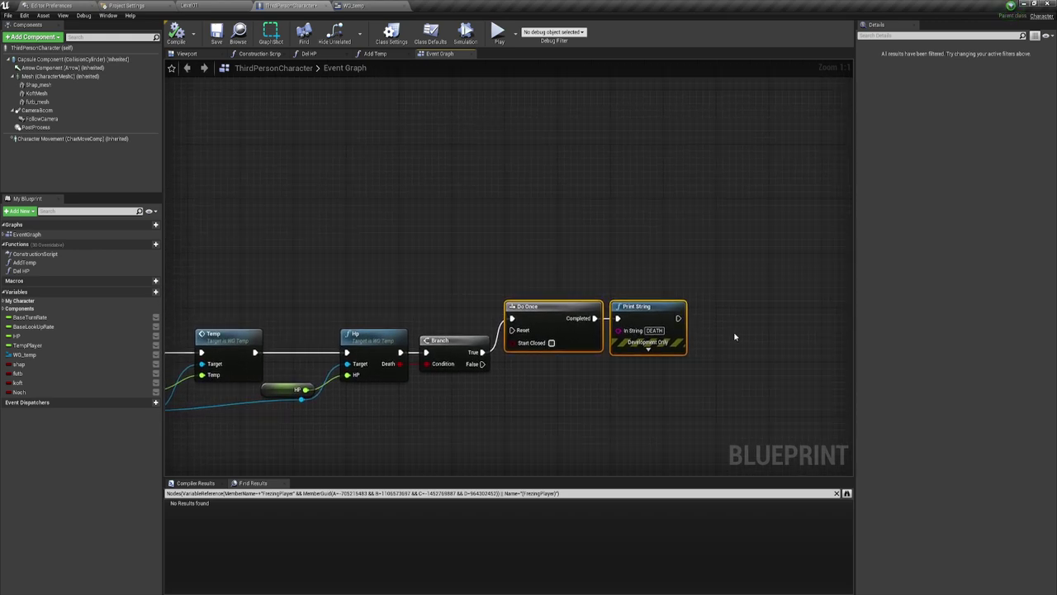
left_click_drag(619, 253, 732, 389)
scroll(633, 160, "down", 1)
mouse_move(633, 160)
right_mouse_down()
mouse_move(698, 252)
mouse_move(525, 321)
mouse_move(532, 312)
right_mouse_up()
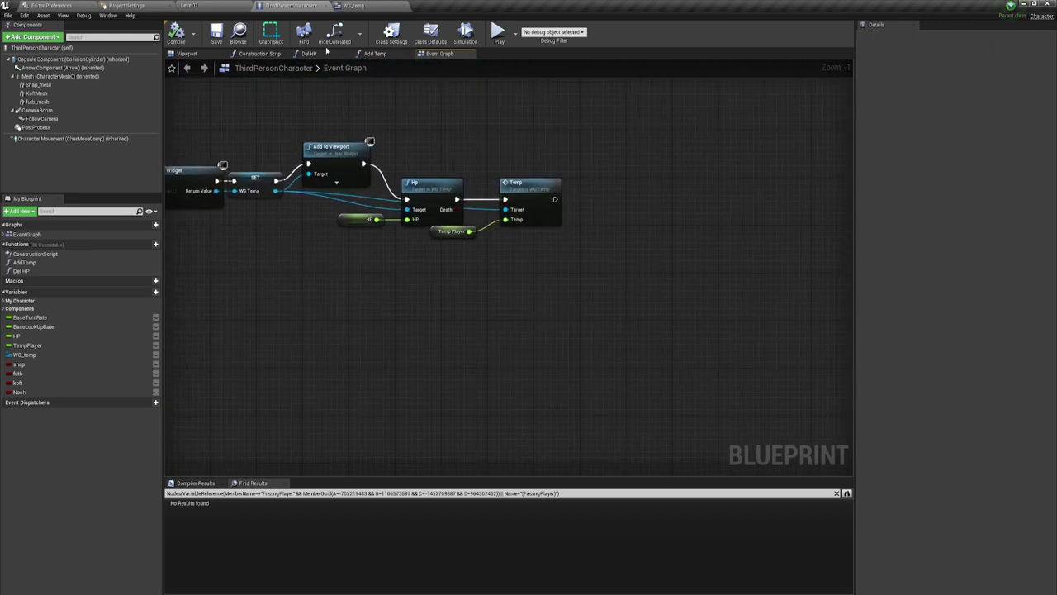
left_click(339, 6)
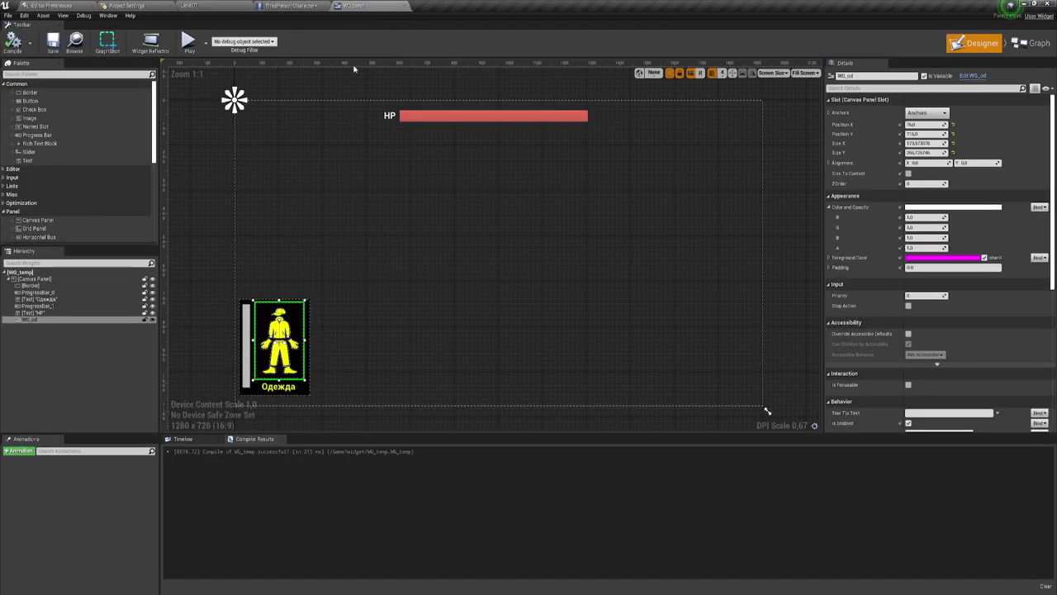
left_click(337, 273)
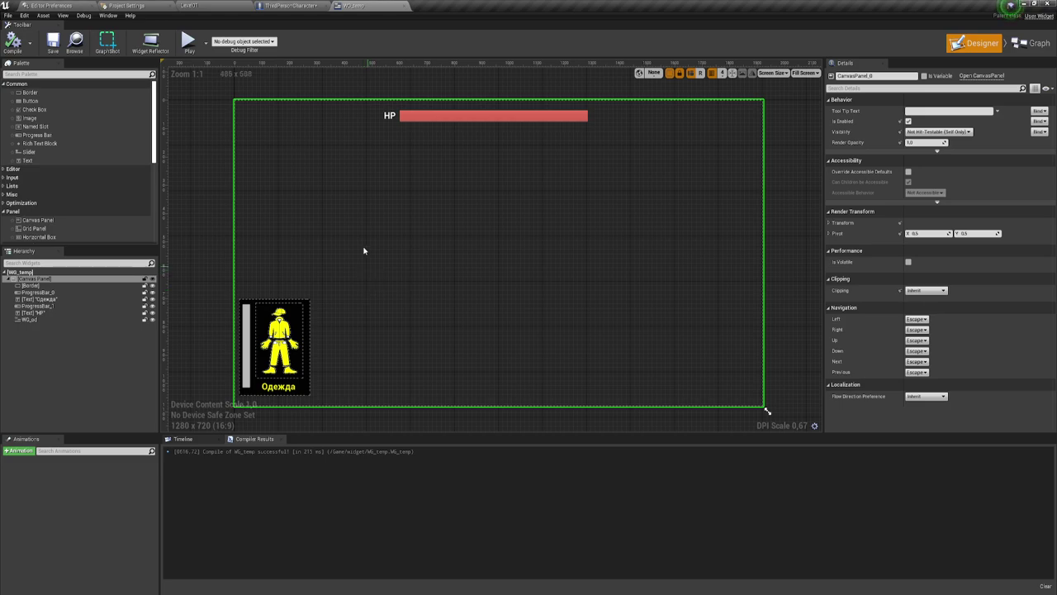
left_click(281, 5)
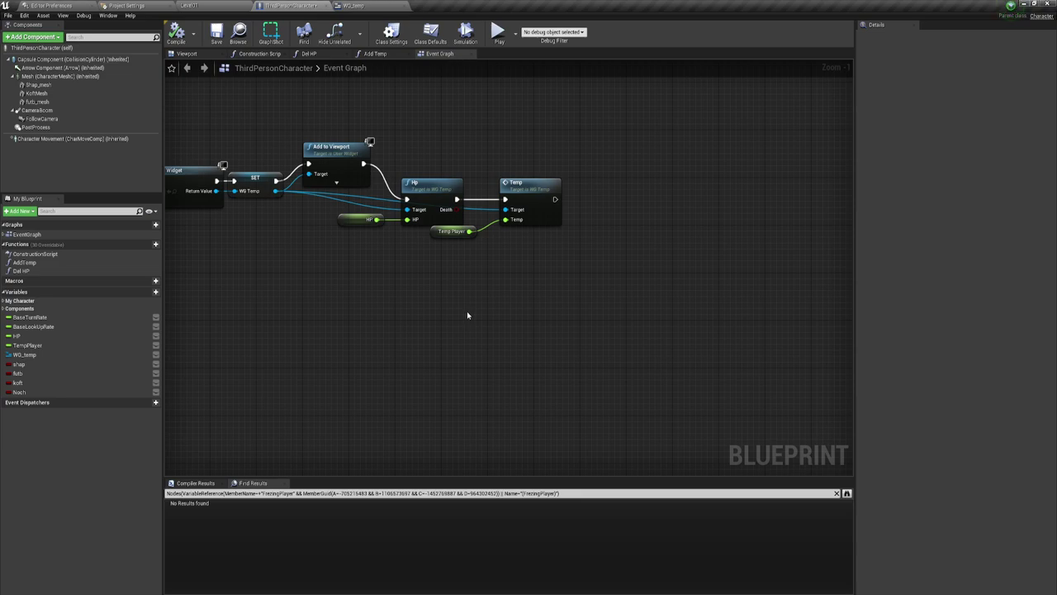
left_click(498, 33)
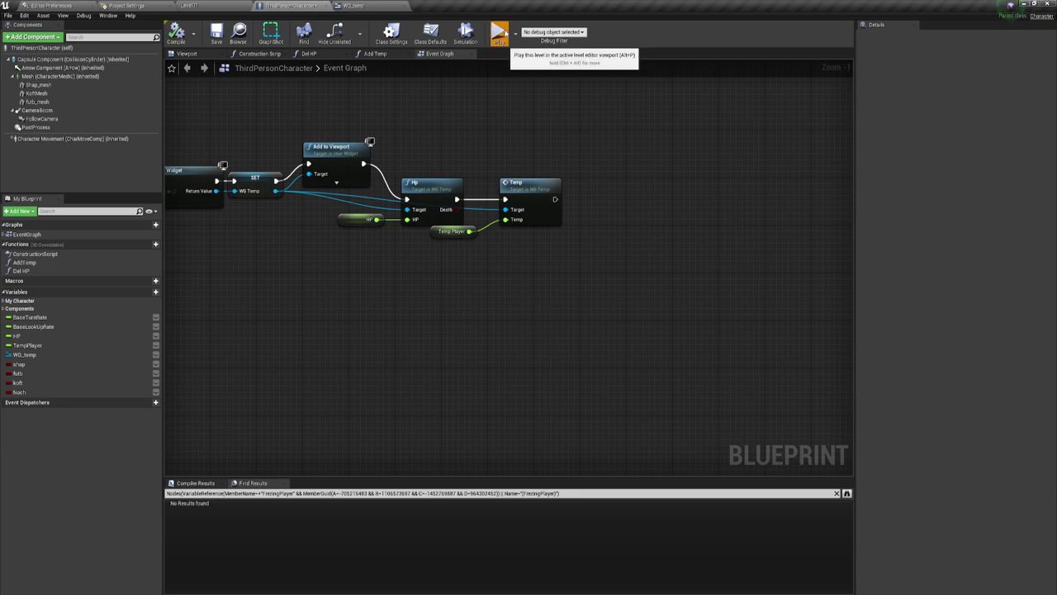
key("w")
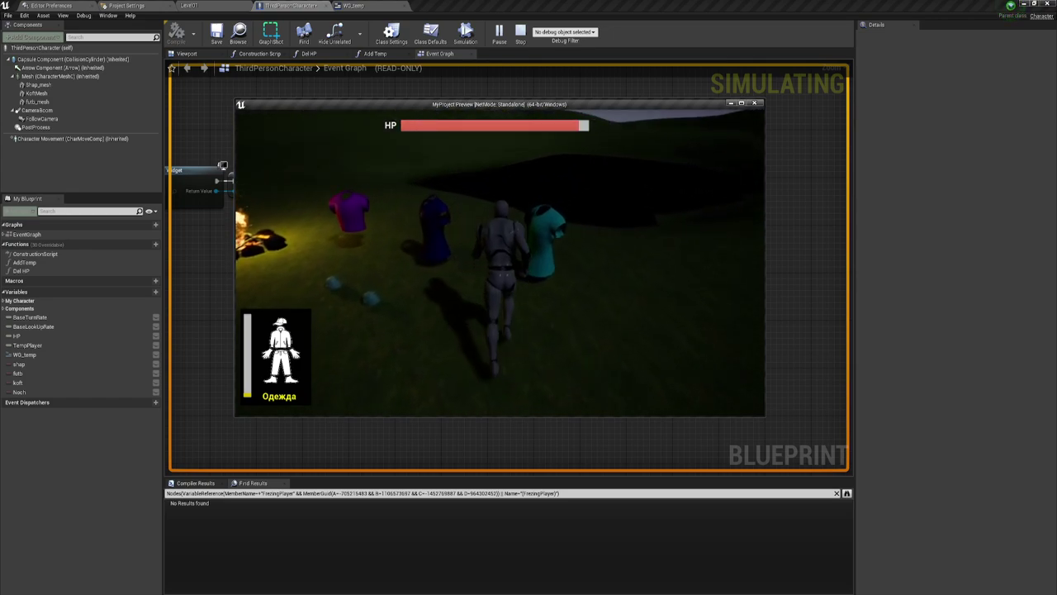
key("e")
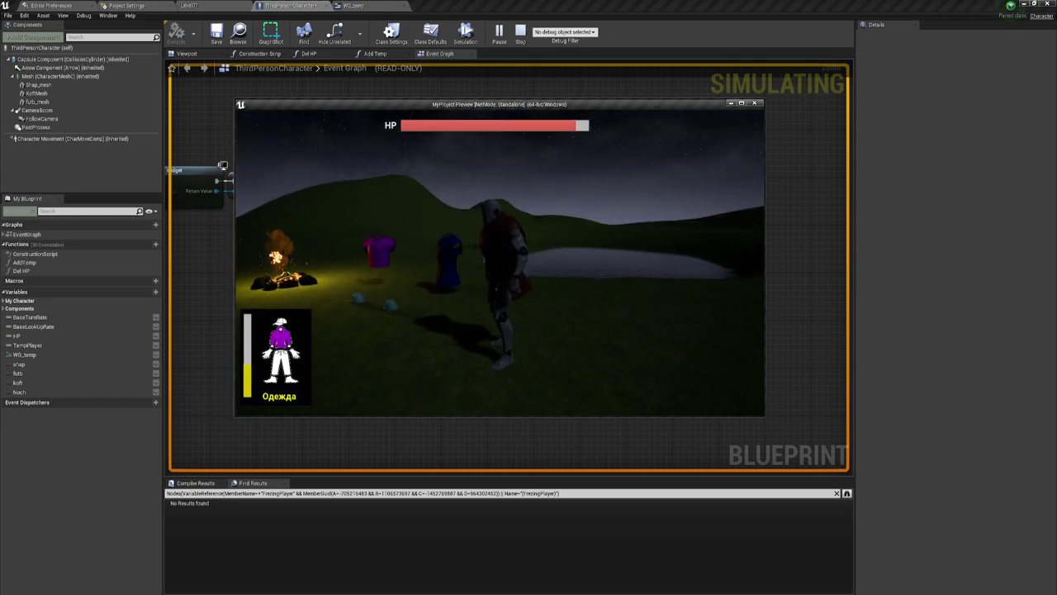
key("w")
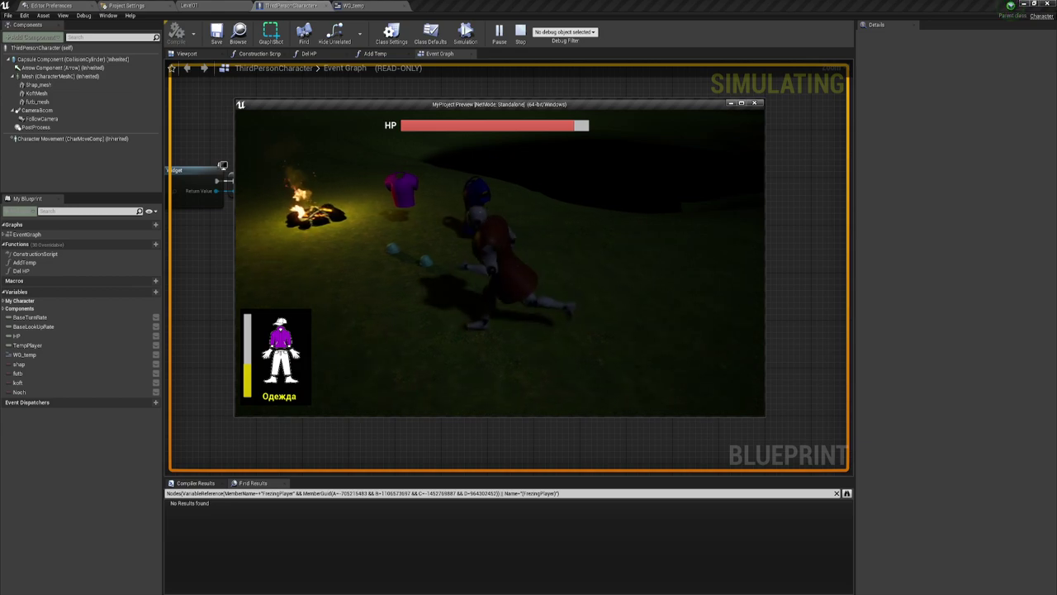
key("e")
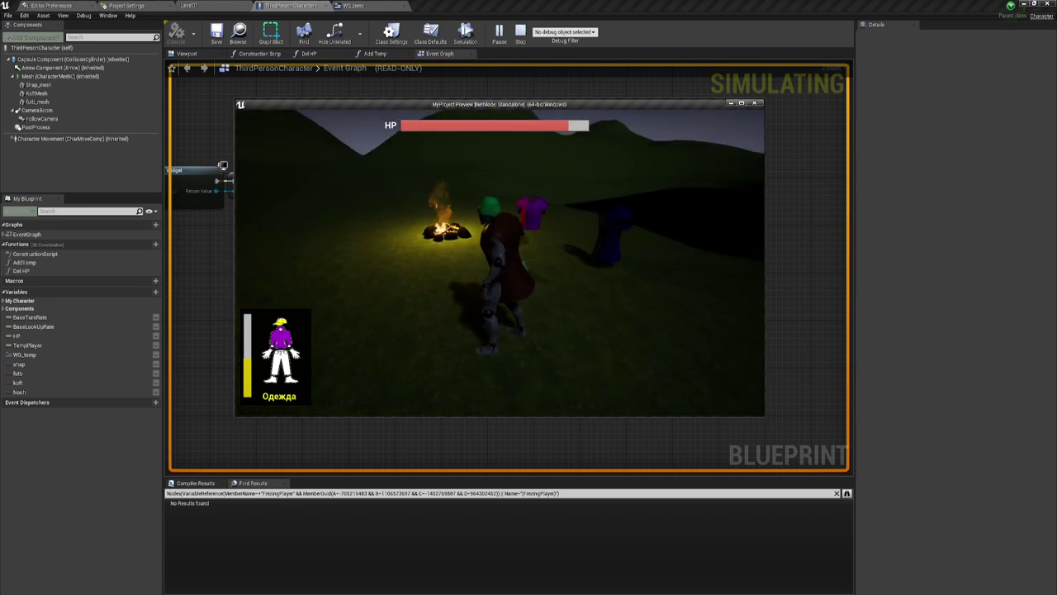
key("Escape")
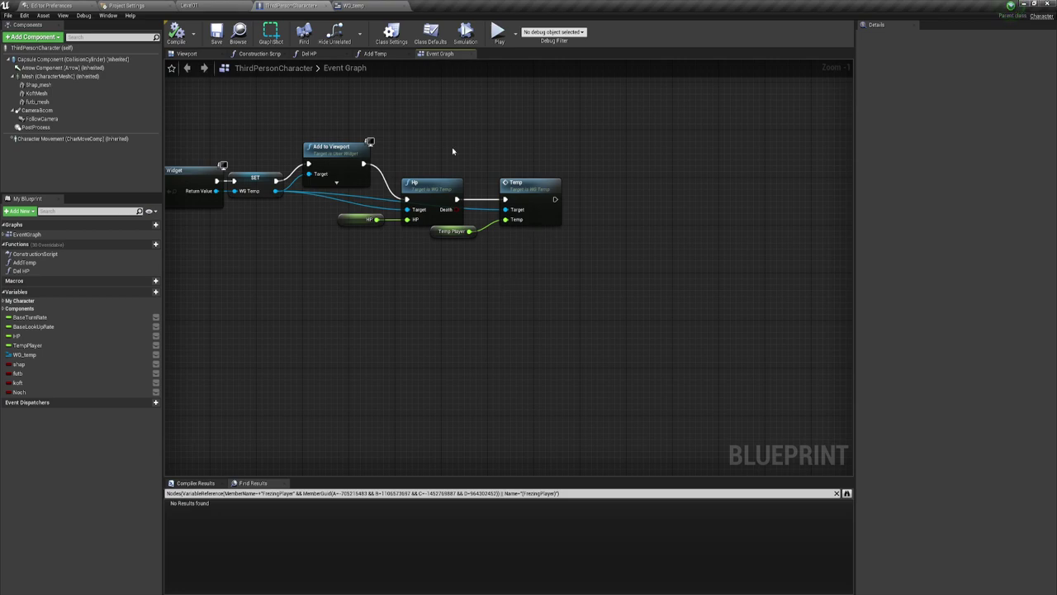
- Place a new progress bar, ProgressBar_2, under the HP bar and widen it to match
left_click(364, 5)
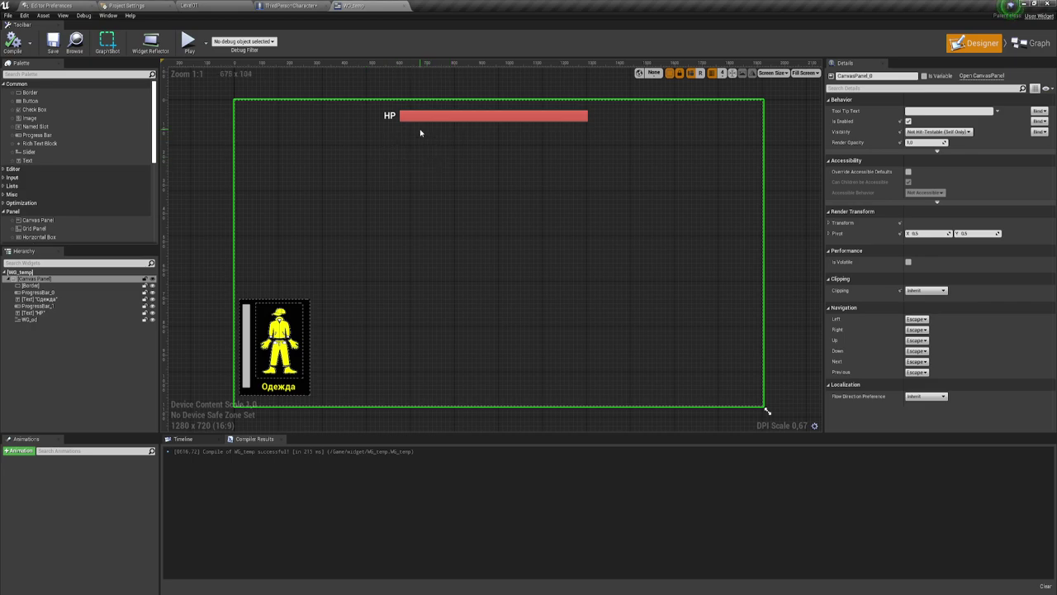
mouse_move(37, 134)
left_mouse_down()
mouse_move(440, 143)
mouse_move(418, 128)
left_mouse_up()
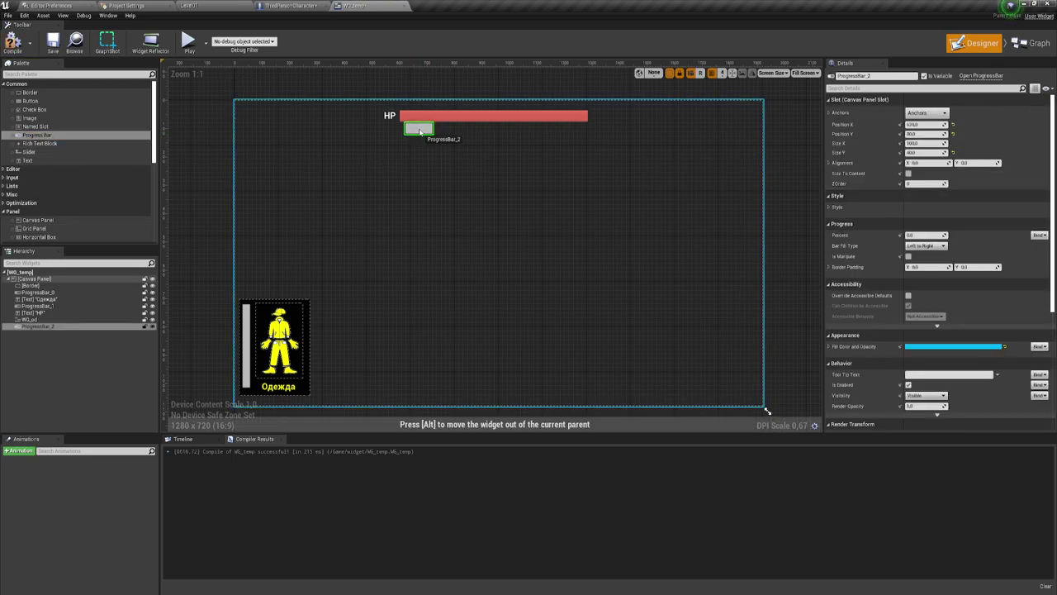
left_click(517, 137)
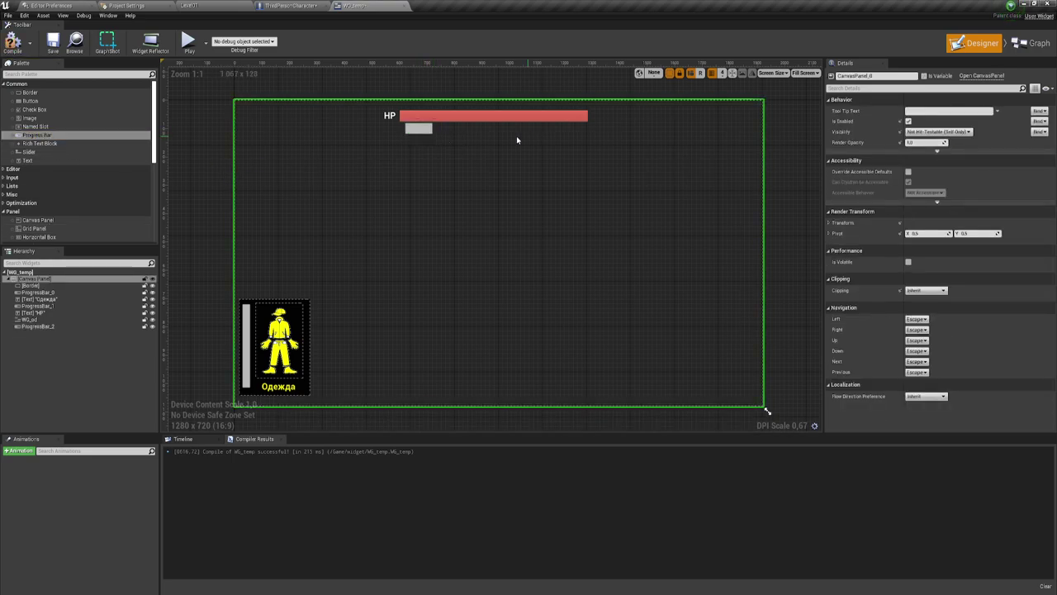
left_click(421, 129)
left_click_drag(435, 135, 578, 135)
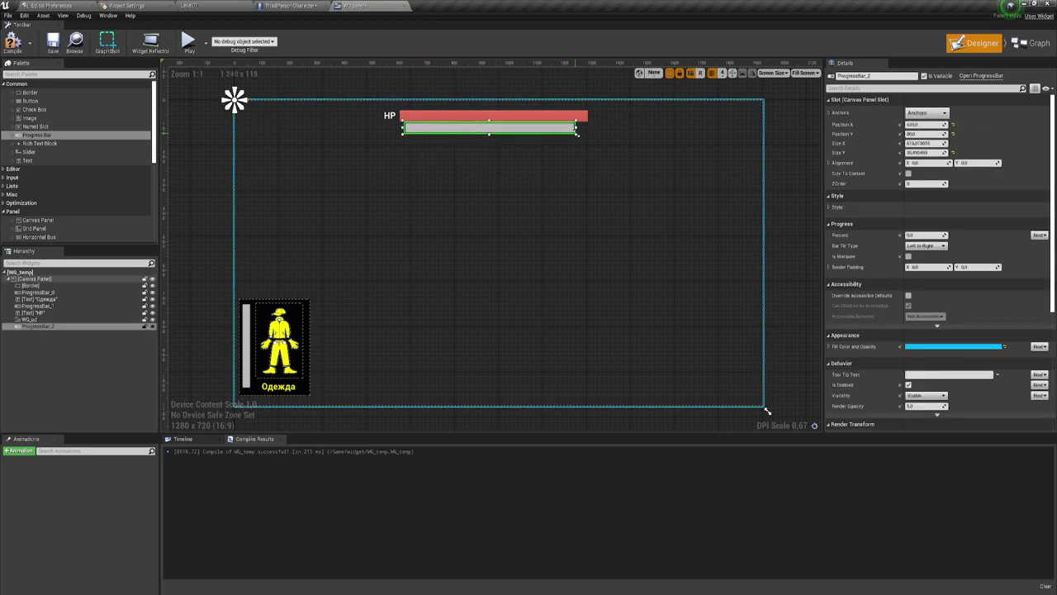
- Deselect the bar and switch WG_temp to its Graph view
left_click(583, 135)
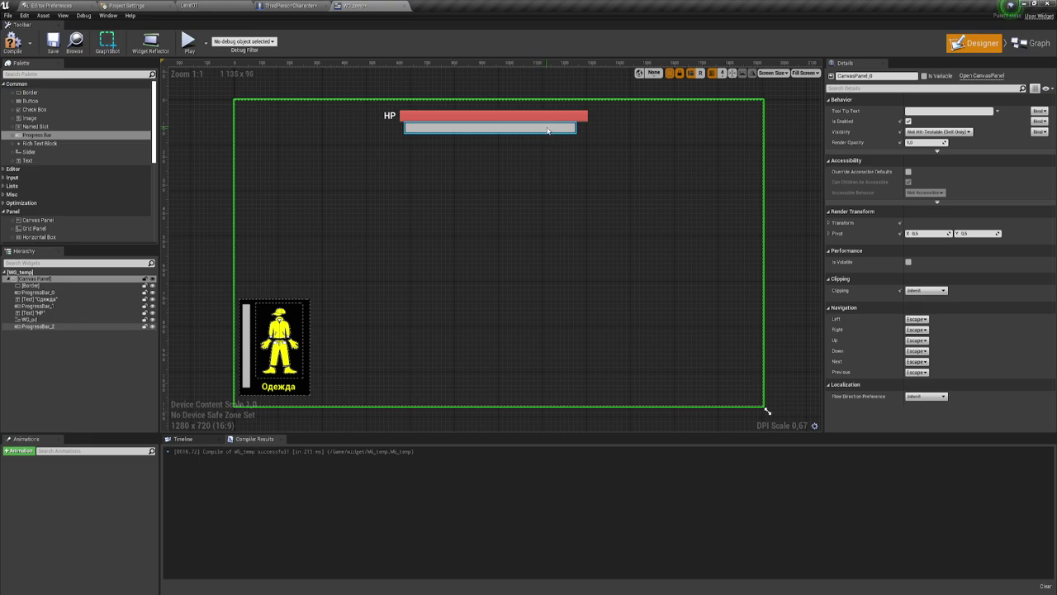
left_click(552, 129)
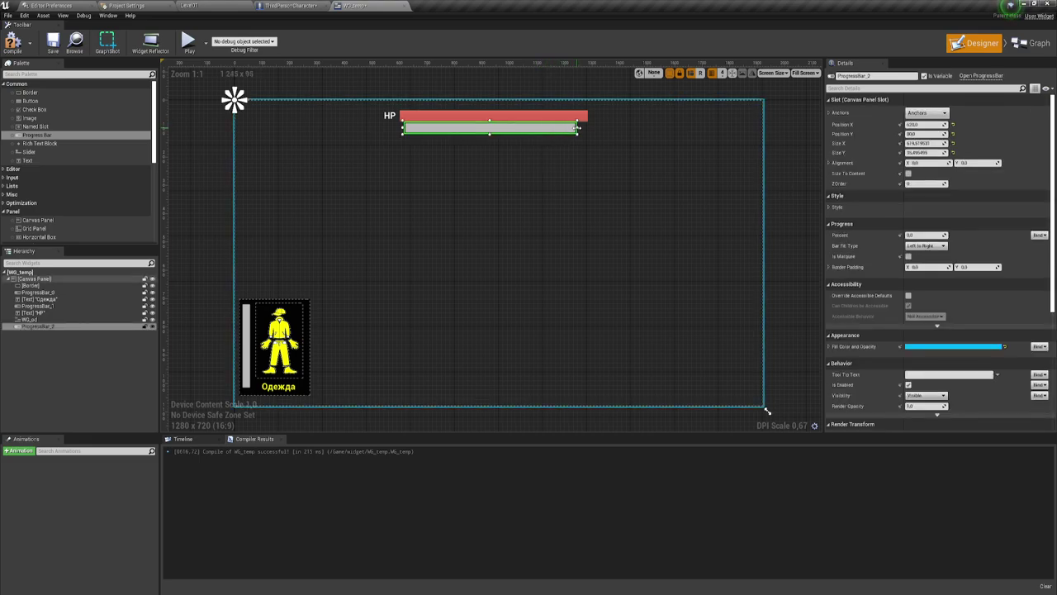
left_click(491, 135)
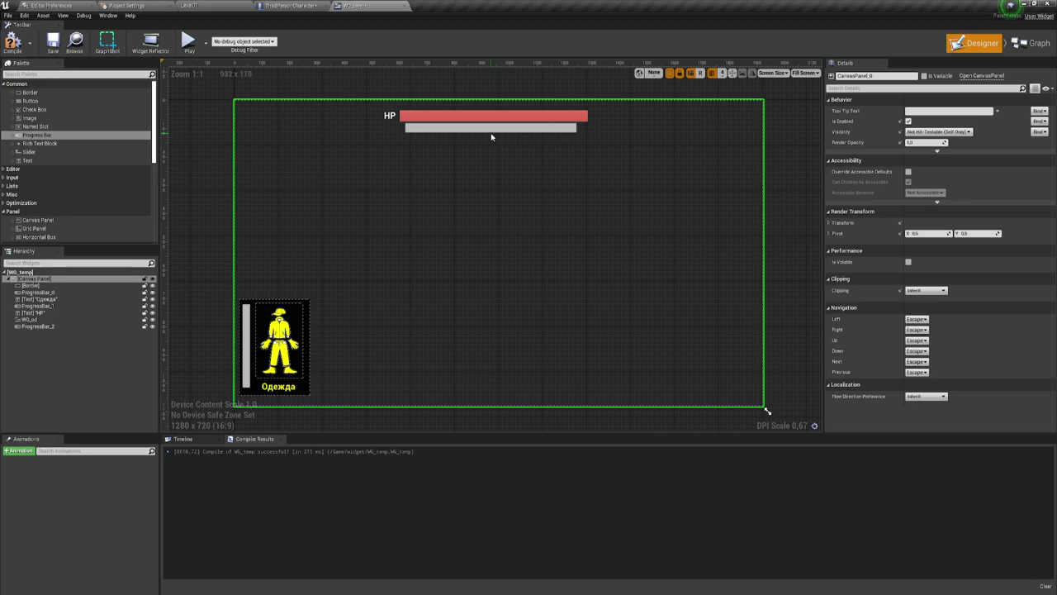
left_click(489, 135)
left_click(530, 173)
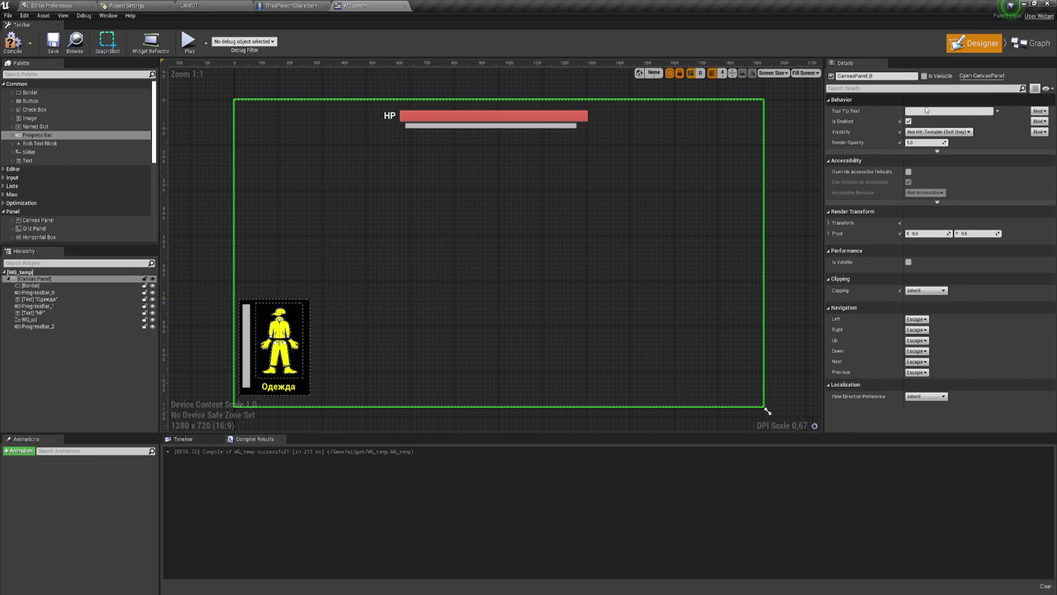
left_click(1033, 43)
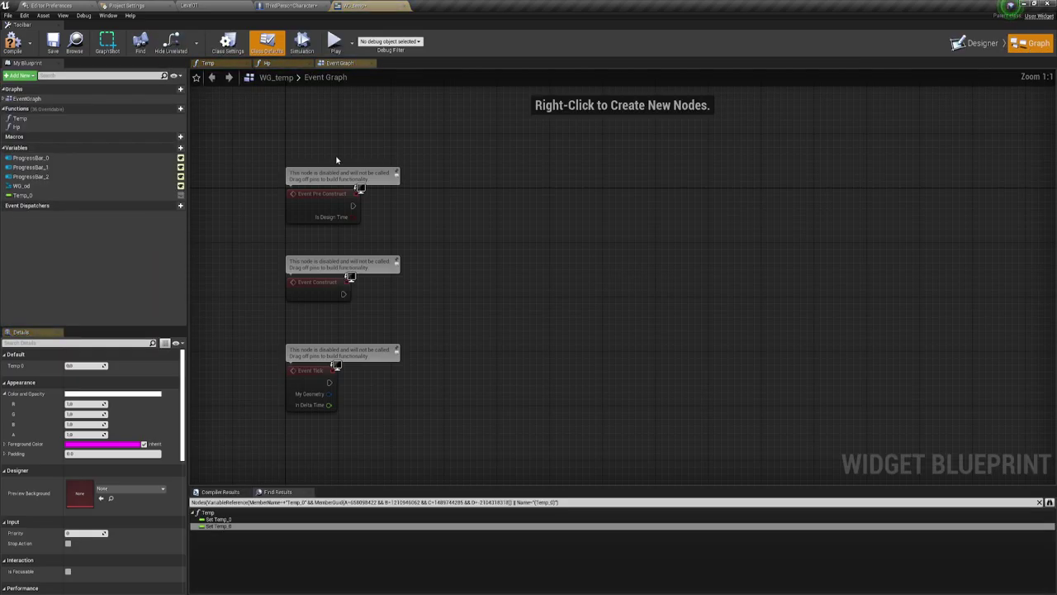
- Add a new WG_temp function named Freezing
left_click(172, 109)
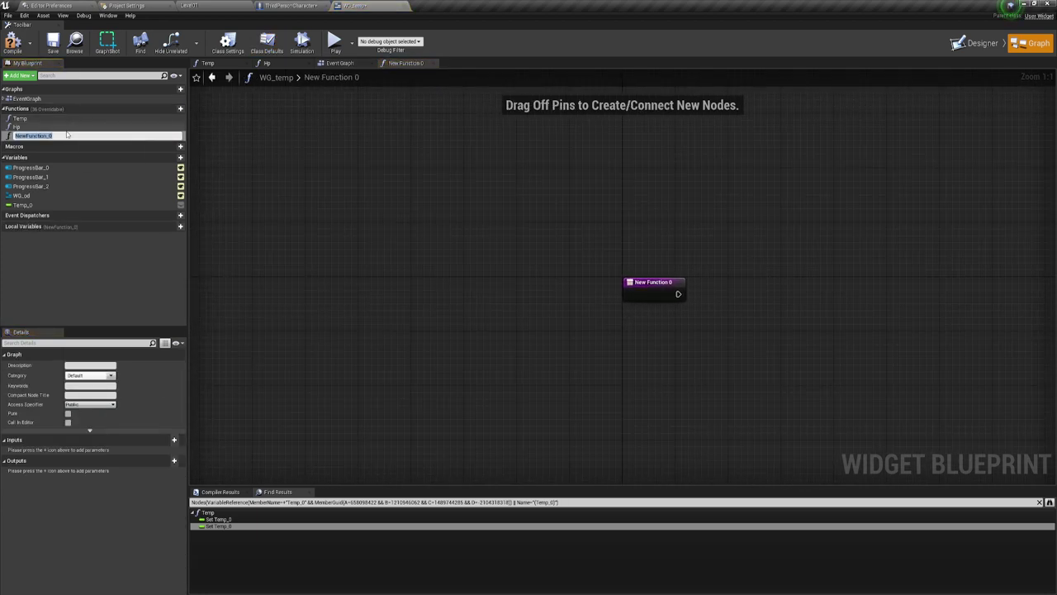
type("H")
key("Return")
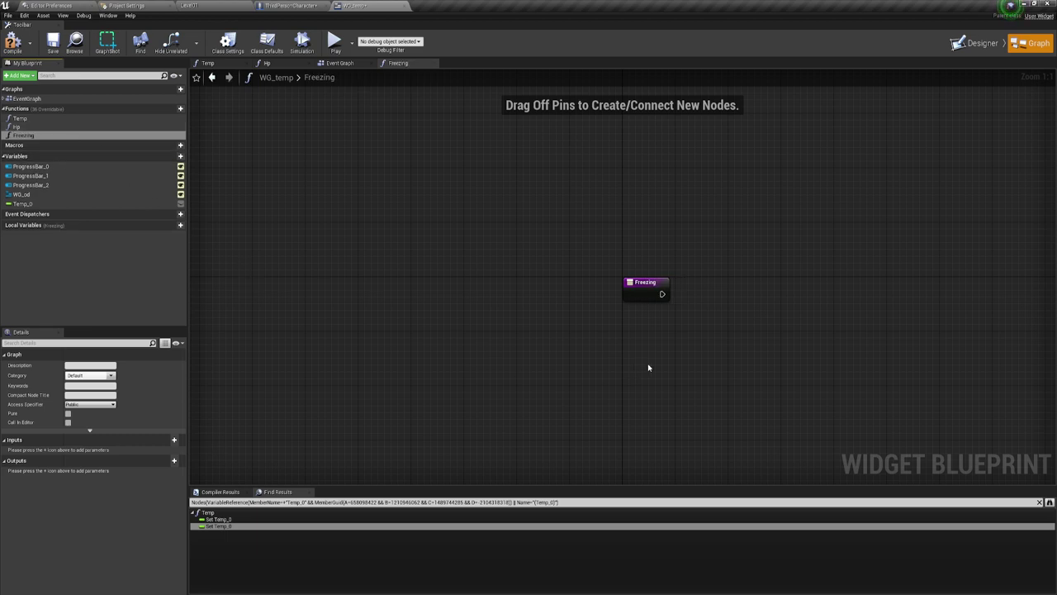
right_click_drag(649, 367, 489, 323)
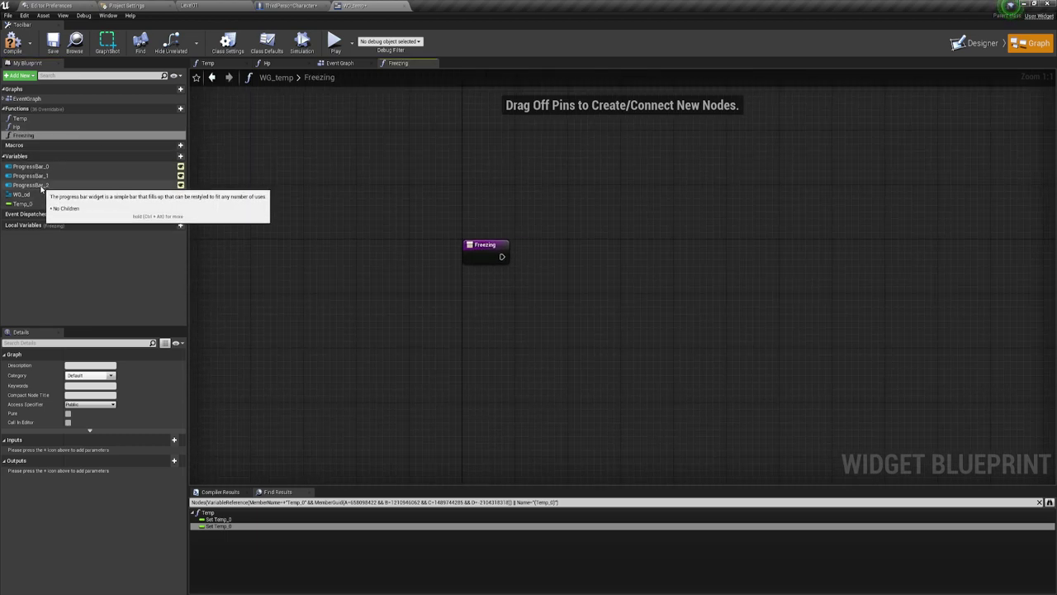
- Have Freezing call Set Percent on Progress Bar 2, wired to its In Percent input
mouse_move(41, 188)
left_mouse_down("ctrl")
mouse_move(503, 280)
mouse_move(580, 239)
left_mouse_up("ctrl")
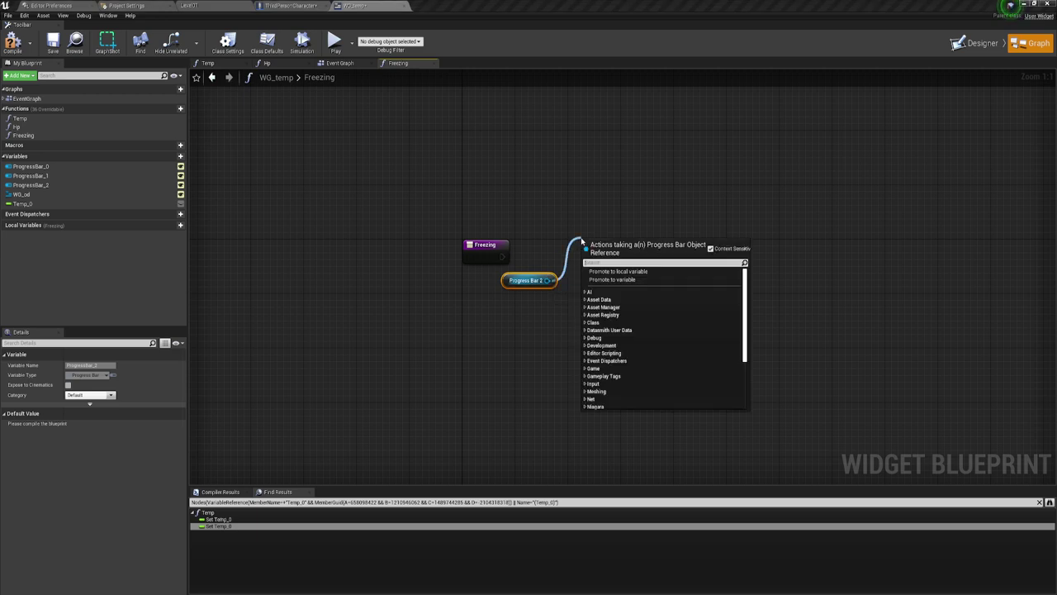
type("set percent")
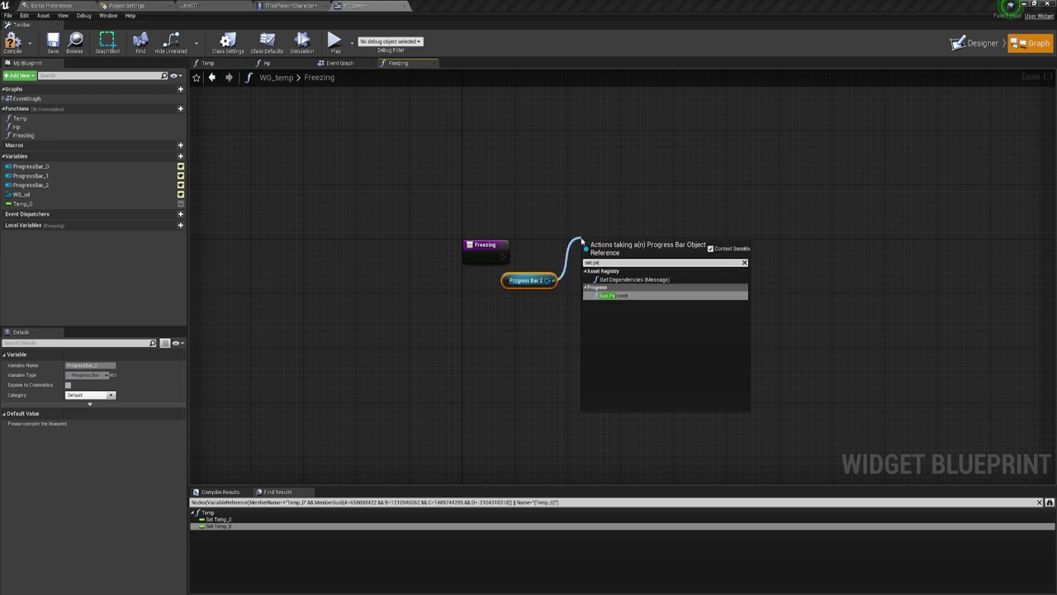
left_click(618, 279)
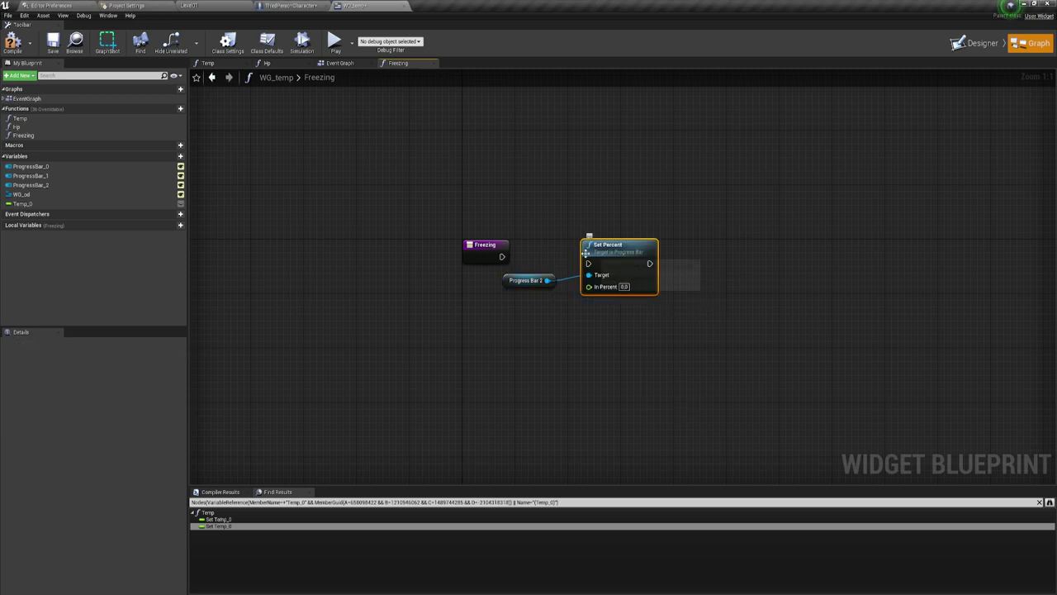
left_click_drag(588, 264, 501, 256)
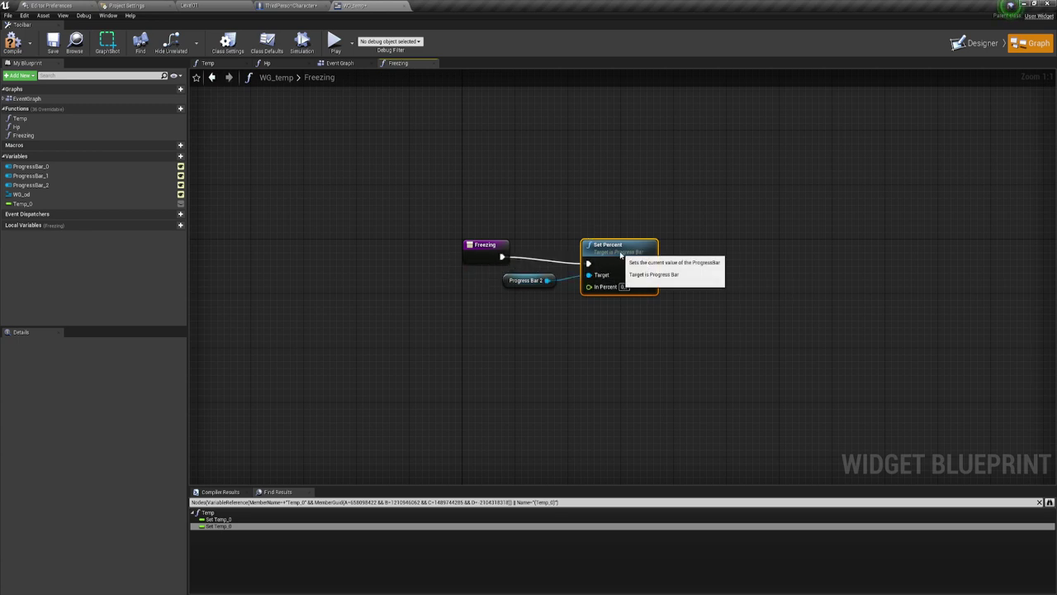
mouse_move(590, 270)
left_mouse_down()
mouse_move(597, 263)
mouse_move(491, 260)
left_mouse_up()
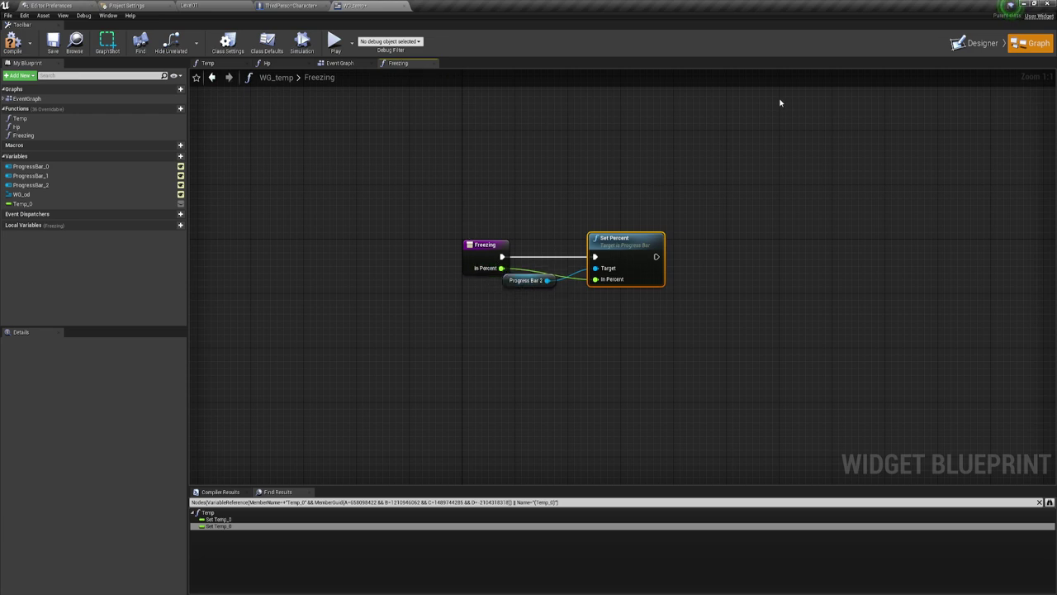
left_click(704, 225)
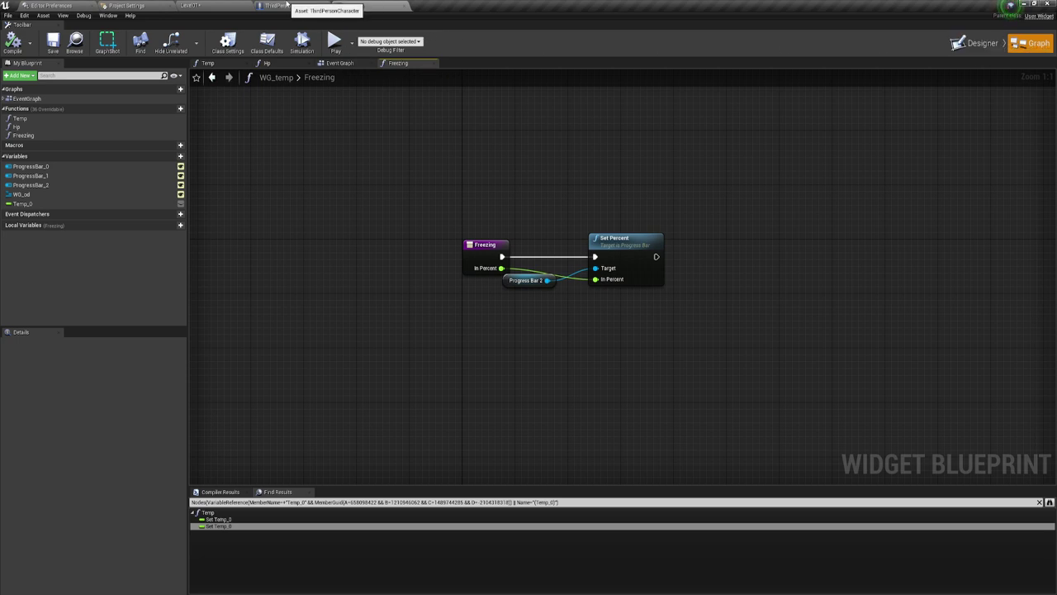
left_click(289, 6)
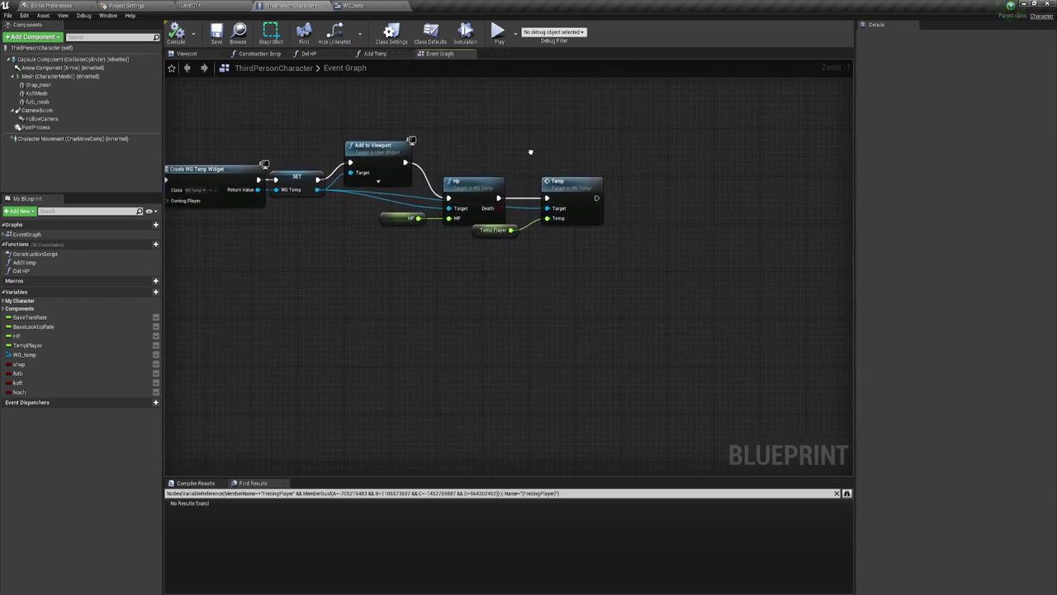
- Add a Set Timer by Event node after the Temp call's exec output
right_click_drag(658, 155, 648, 156)
left_click_drag(180, 140, 612, 265)
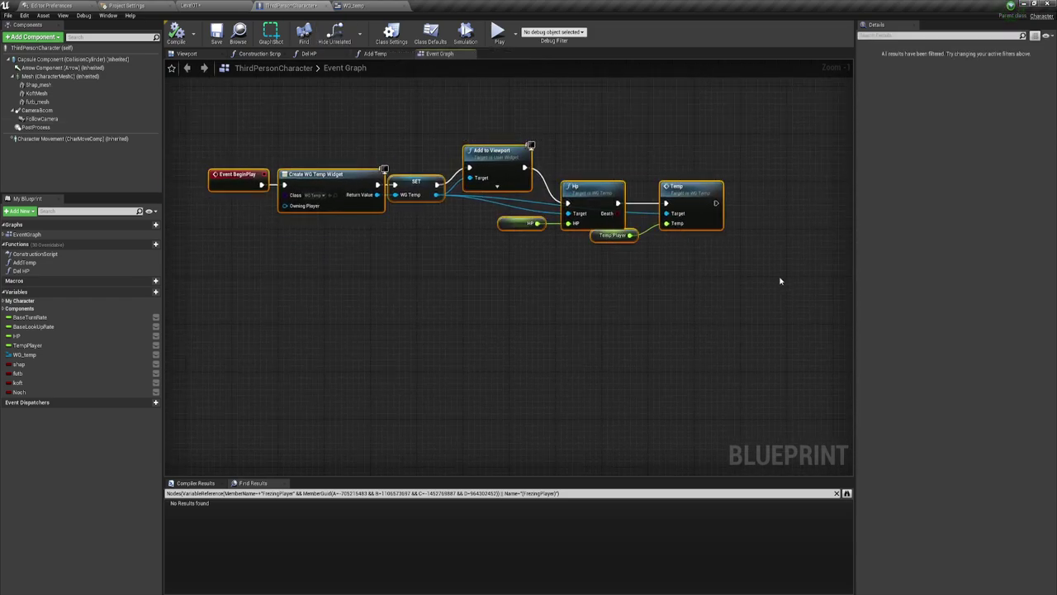
right_click_drag(779, 280, 512, 261)
scroll(567, 239, "up", 1)
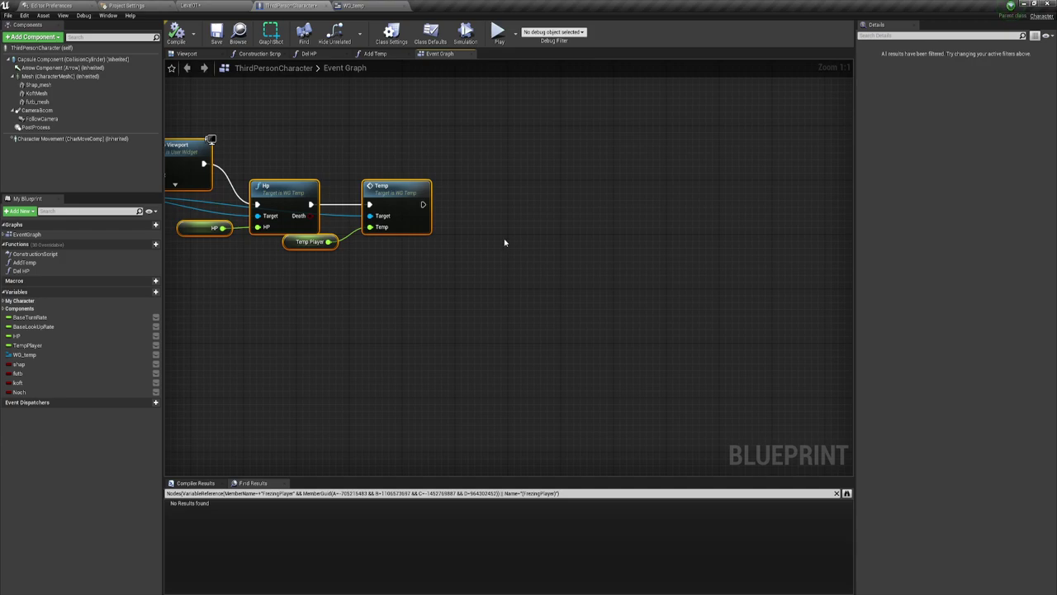
left_click_drag(423, 204, 565, 207)
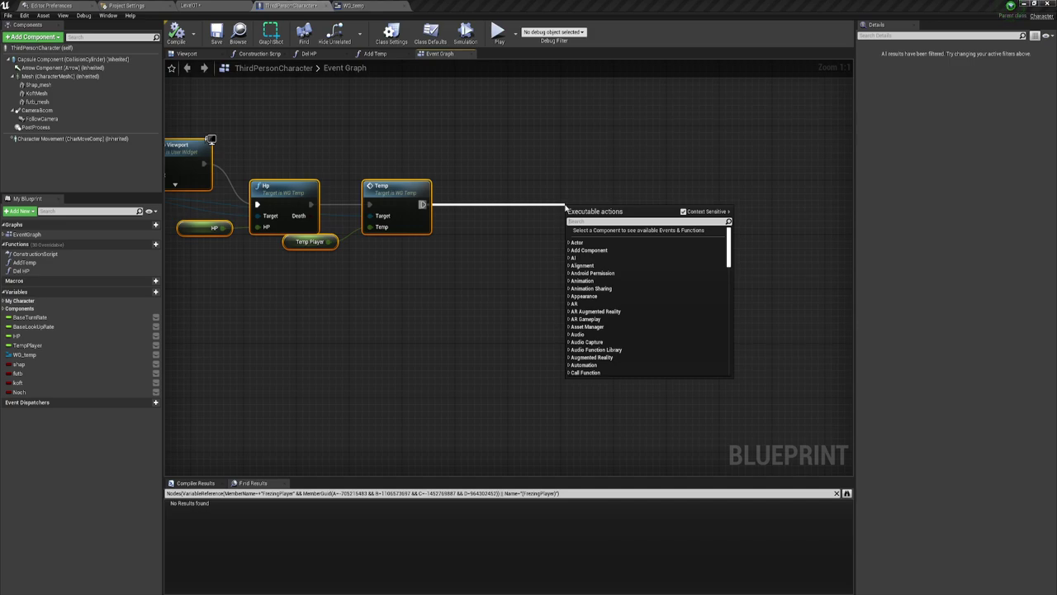
type("set")
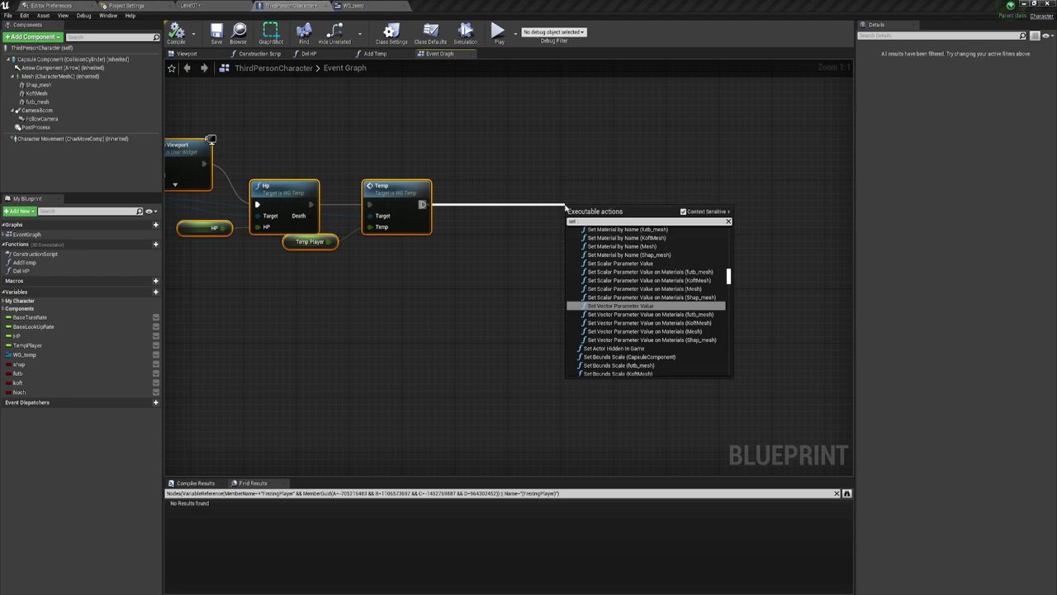
type(" timer")
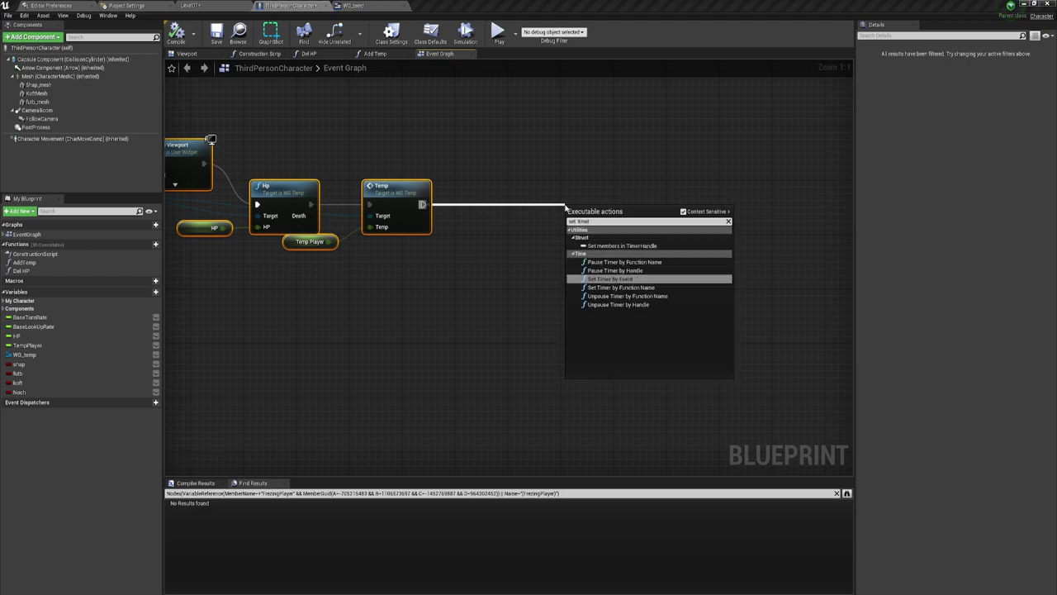
left_click(611, 279)
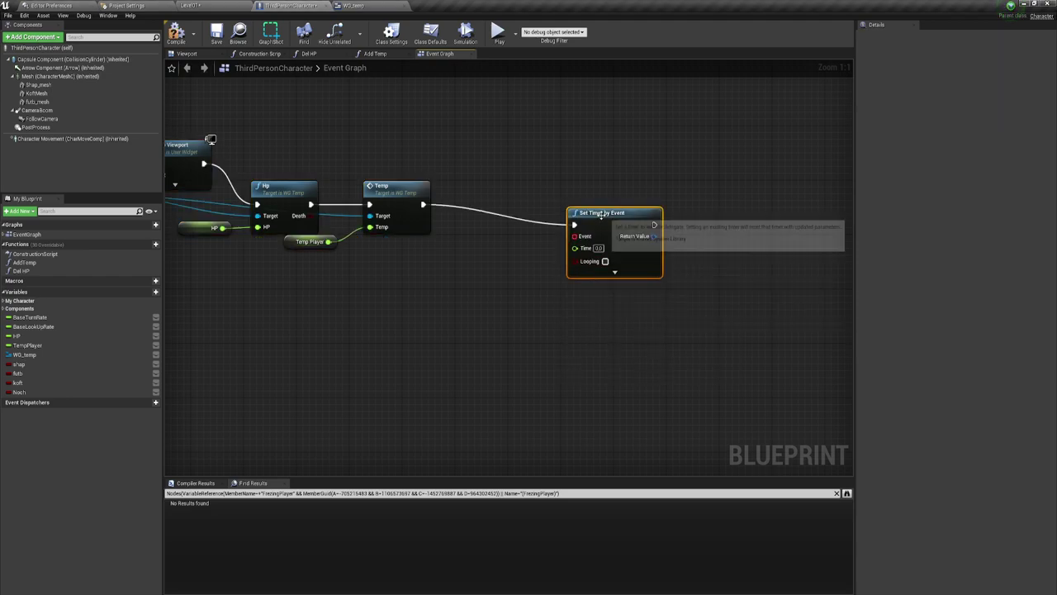
- Position the timer node and set its Time to 0.5
right_click_drag(611, 267, 526, 252)
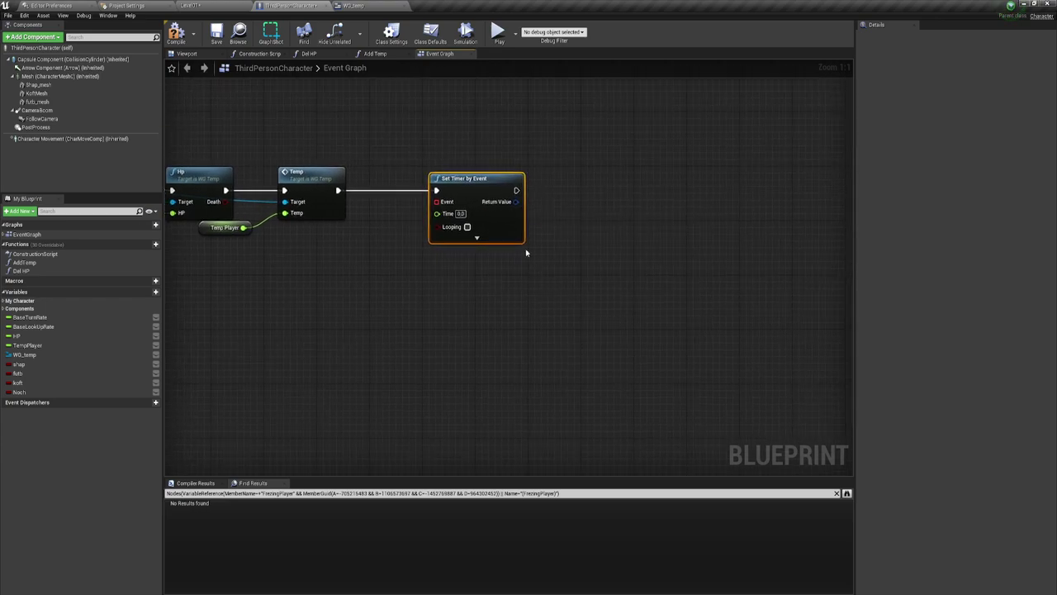
left_click(451, 169)
left_click(502, 199)
left_click_drag(473, 173, 500, 173)
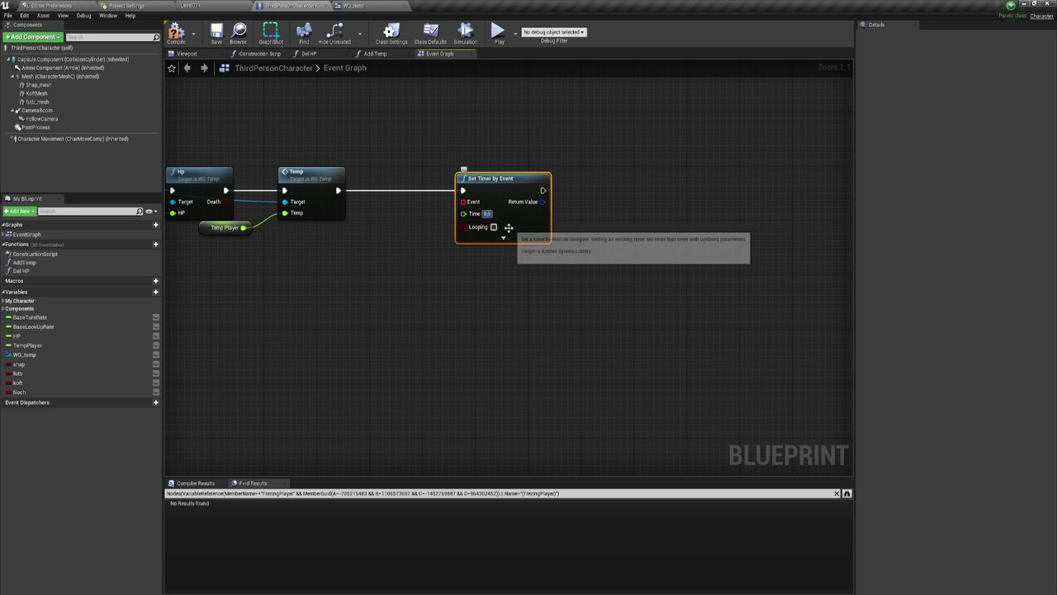
left_click(488, 214)
type("0.5")
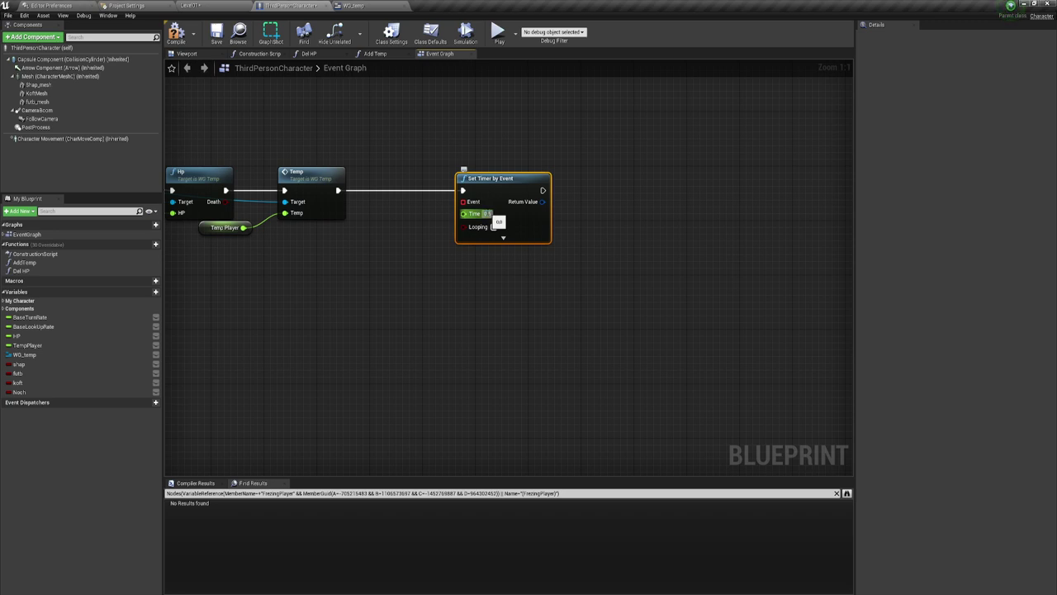
left_click(584, 268)
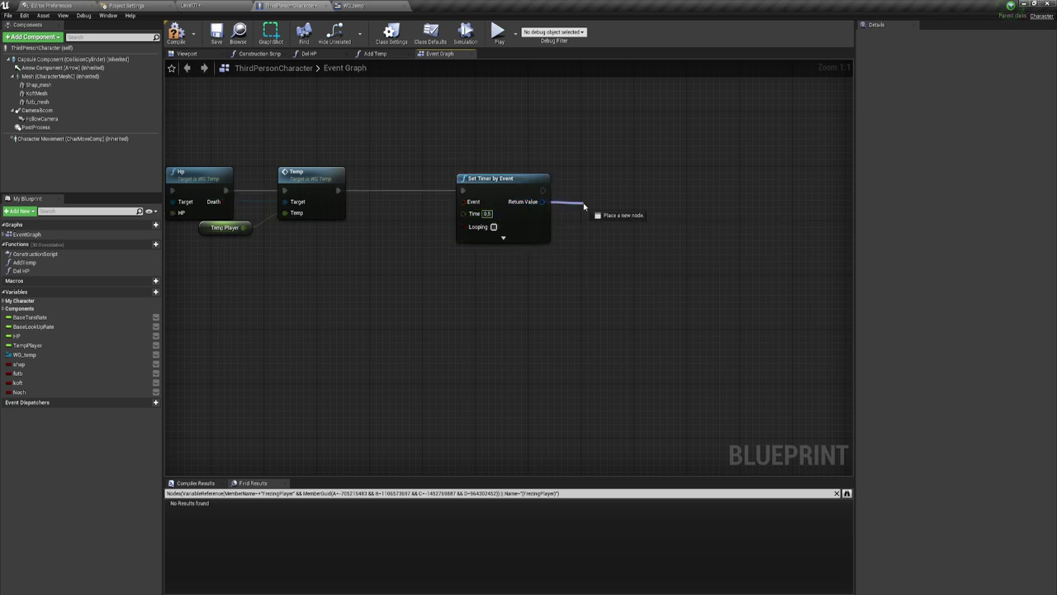
- Promote the timer's Return Value to a TimerFreezing variable and place its SET node beside the timer
left_click_drag(542, 202, 583, 212)
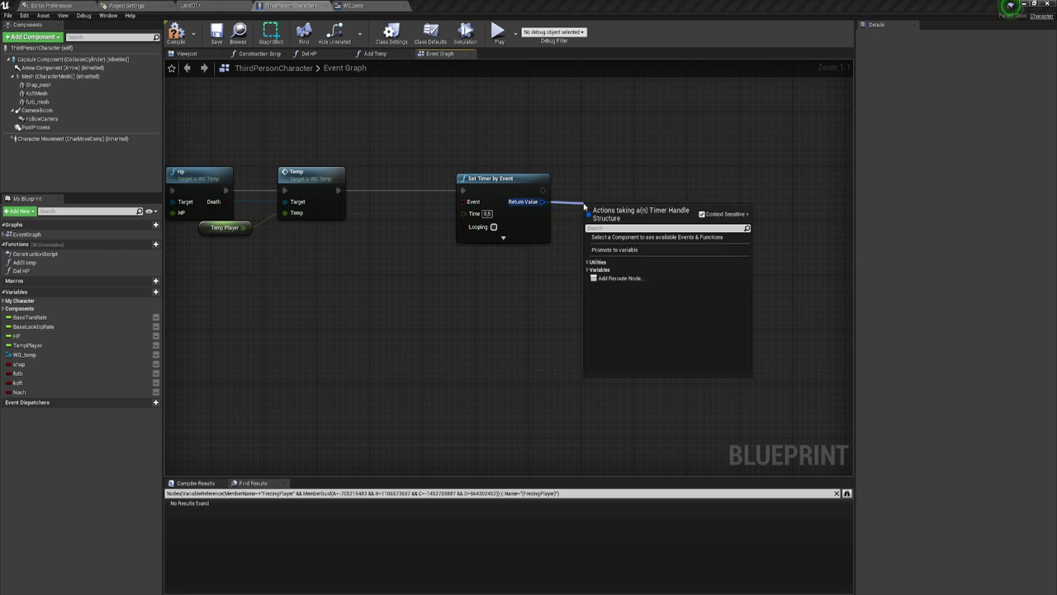
left_click(608, 249)
type("TimerFreezing")
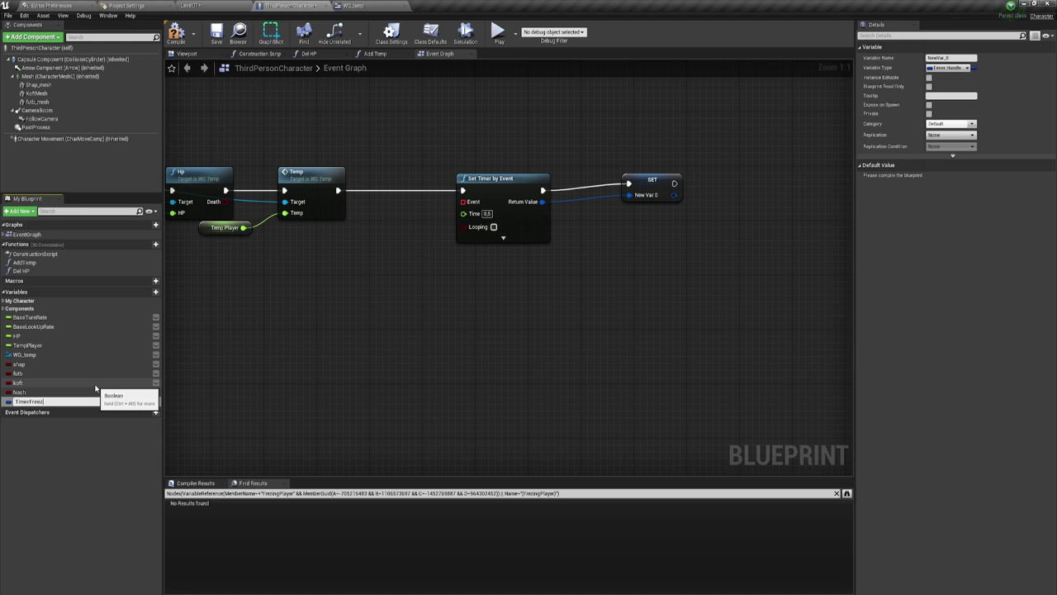
key("Return")
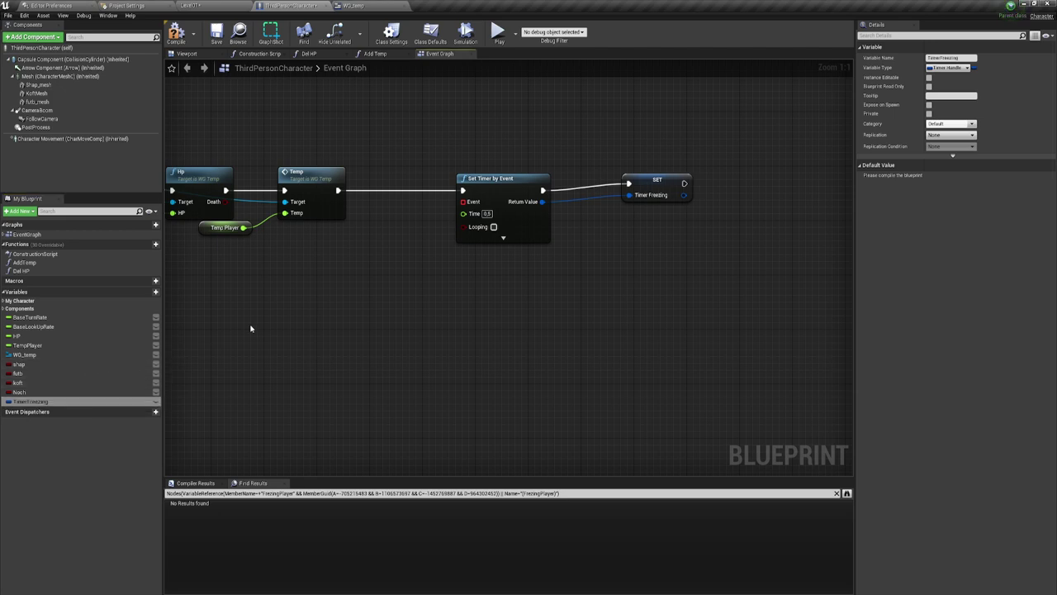
mouse_move(650, 179)
left_mouse_down()
mouse_move(584, 186)
mouse_move(672, 294)
left_mouse_up()
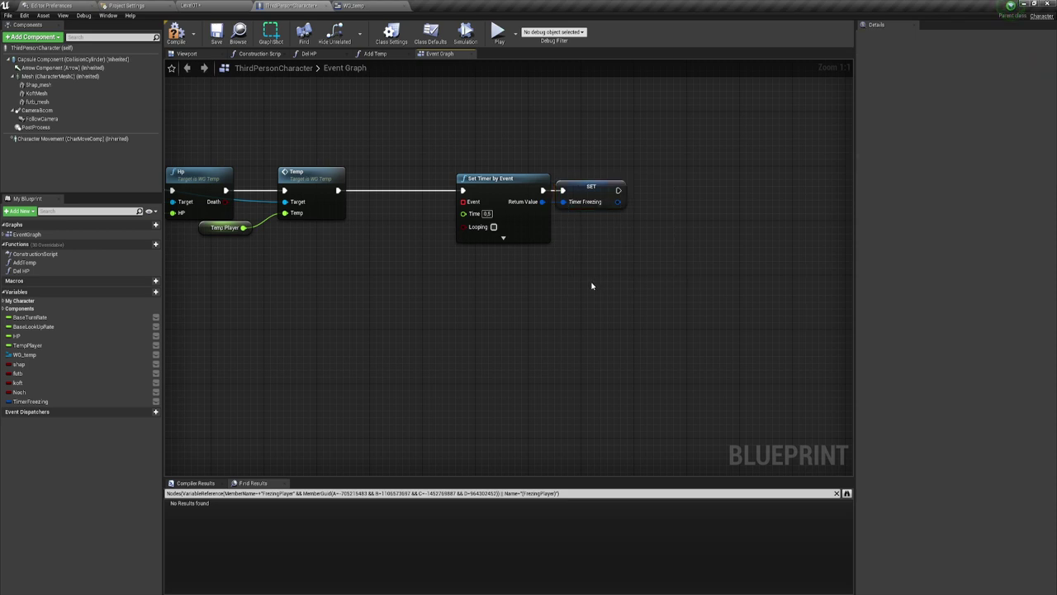
right_click_drag(580, 281, 526, 264)
left_click_drag(414, 263, 578, 154)
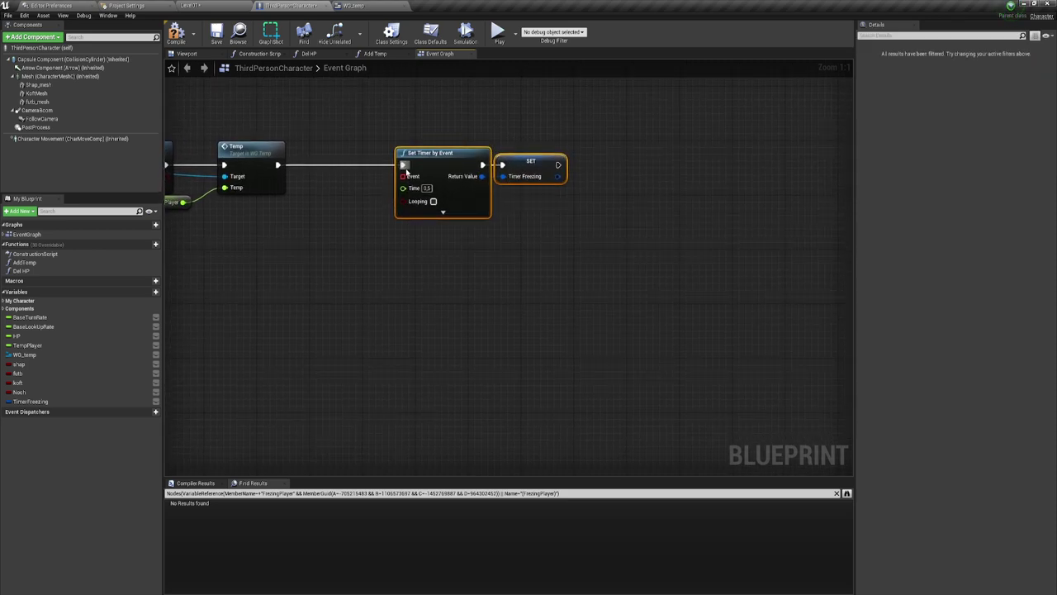
- Bind a new custom event named Freezing to the timer's Event pin and enable Looping
left_click_drag(402, 176, 365, 252)
type("cu")
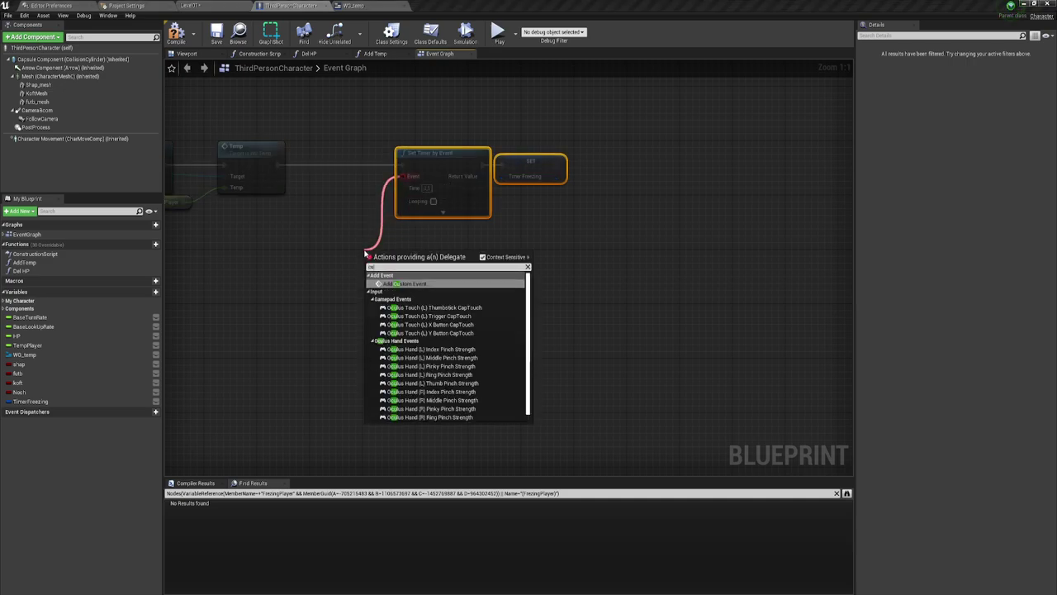
type("st")
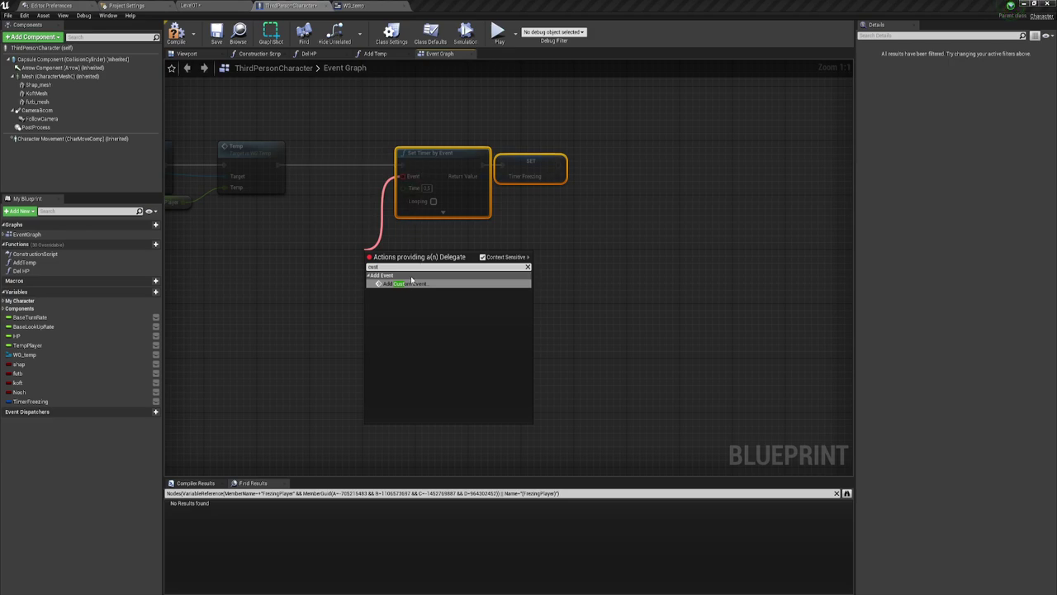
left_click(406, 285)
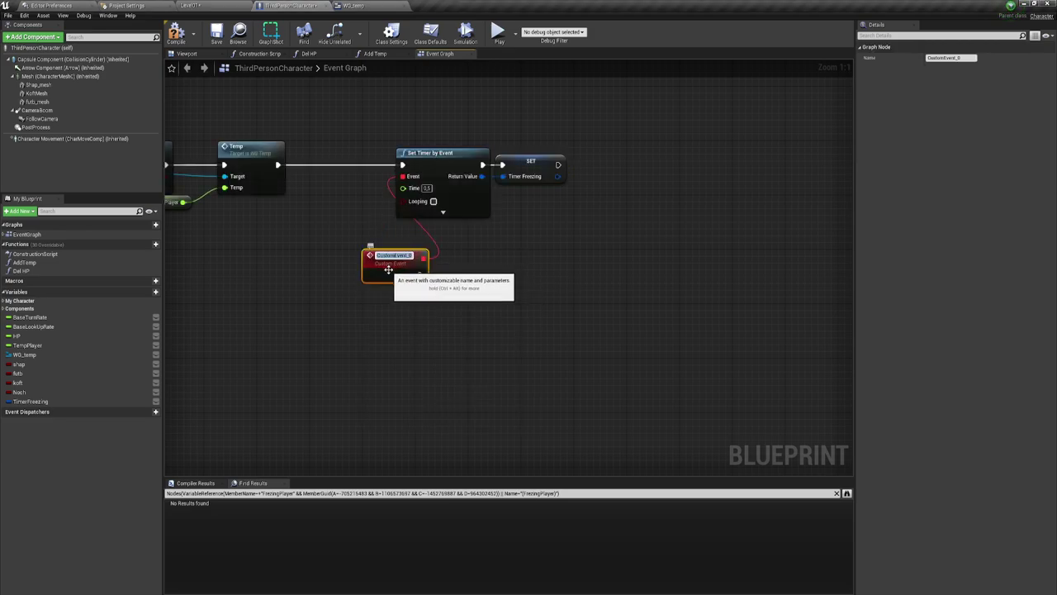
type("Freezing")
key("Return")
left_click_drag(388, 269, 312, 287)
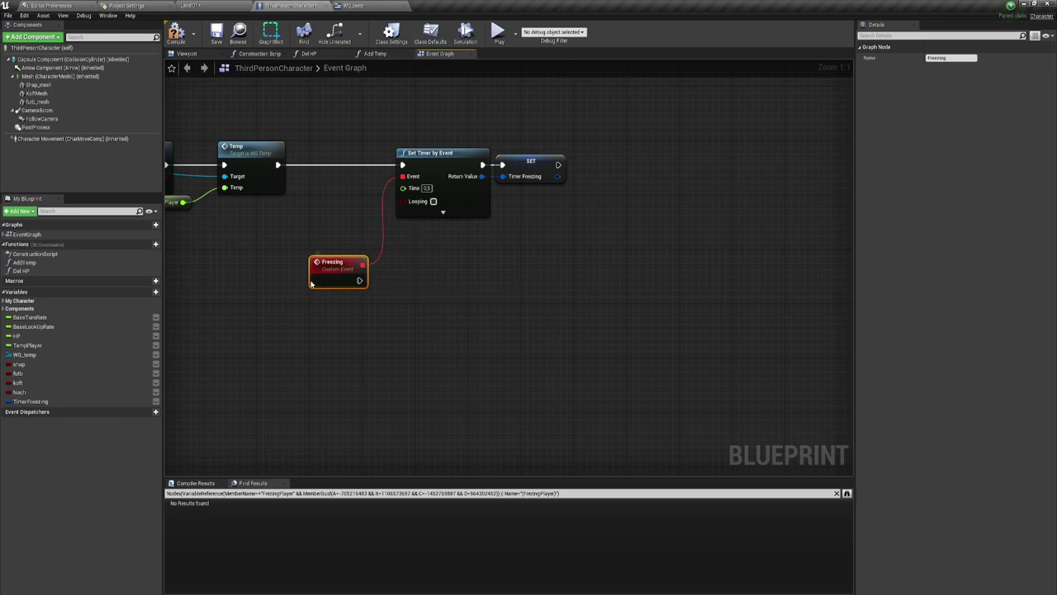
left_click(433, 202)
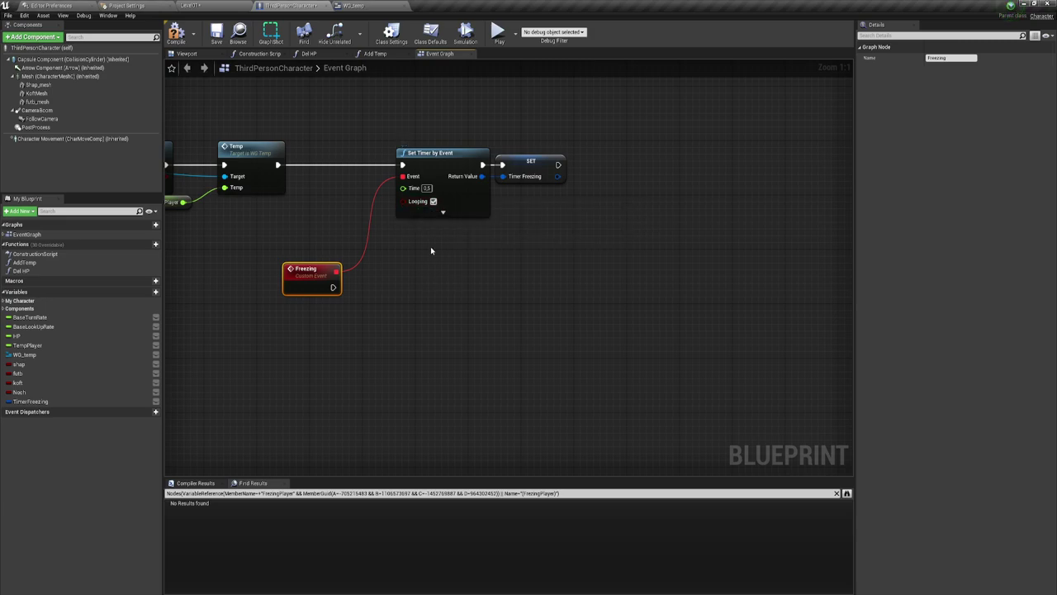
right_click_drag(440, 298, 453, 243)
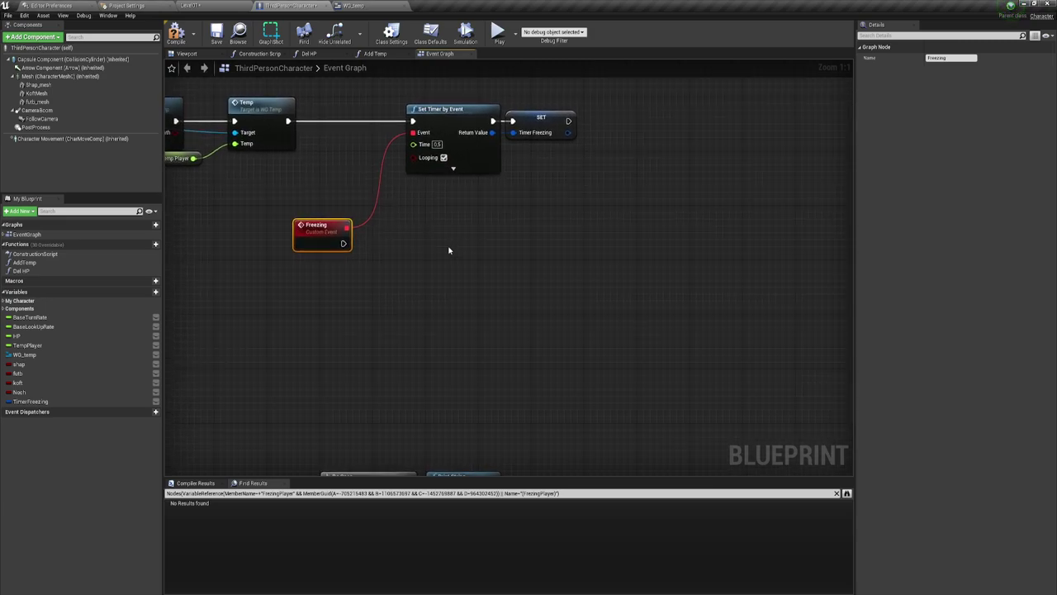
- Feed the Freezing event into a new Branch conditioned on the Noch variable
left_click(407, 220)
left_click_drag(443, 226, 430, 234)
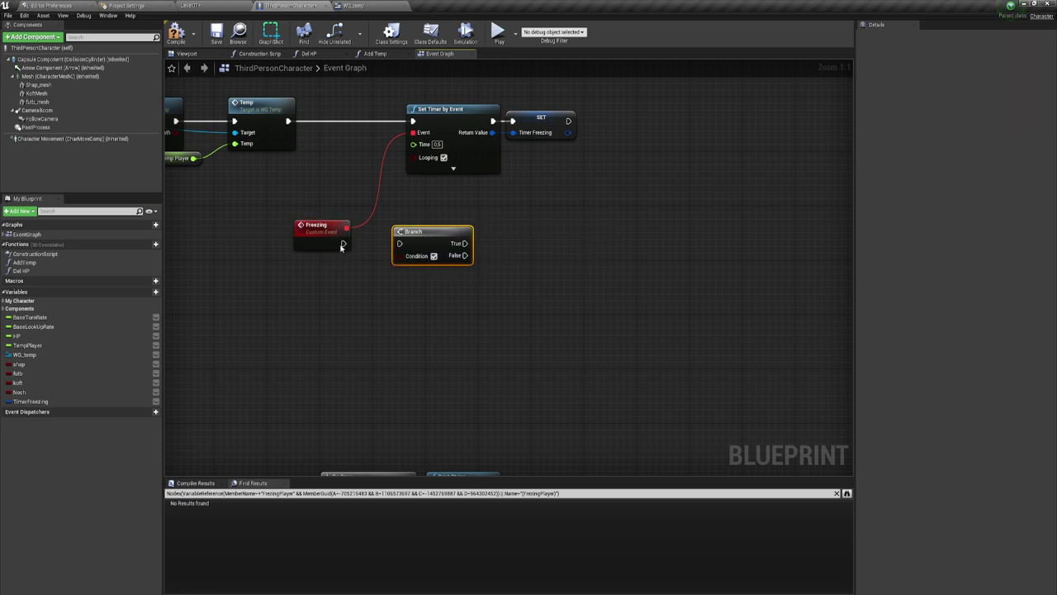
left_click_drag(343, 243, 400, 244)
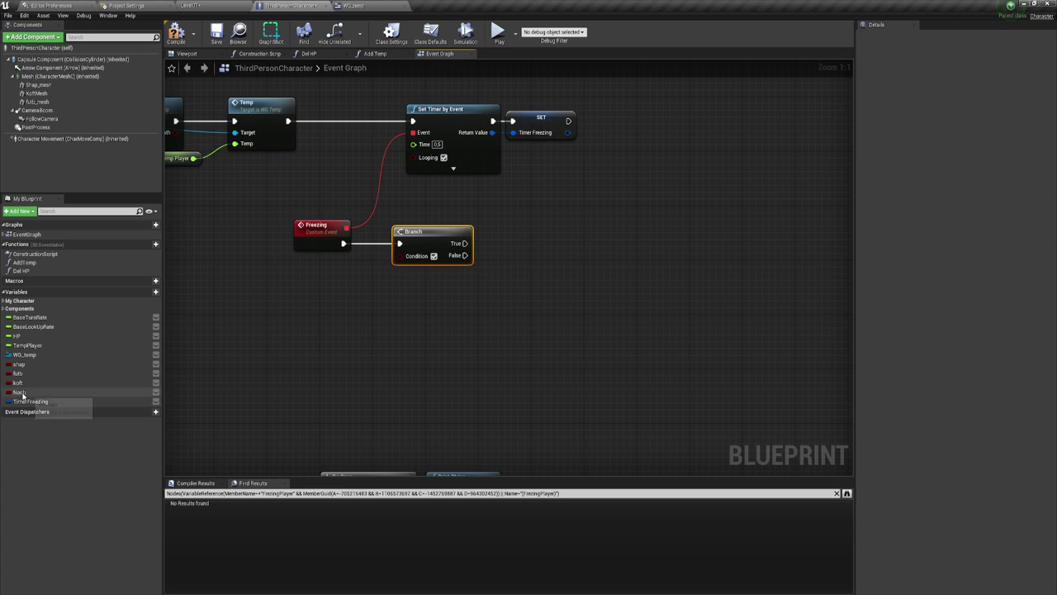
mouse_move(18, 391)
left_mouse_down()
mouse_move(341, 265)
mouse_move(400, 256)
left_mouse_up()
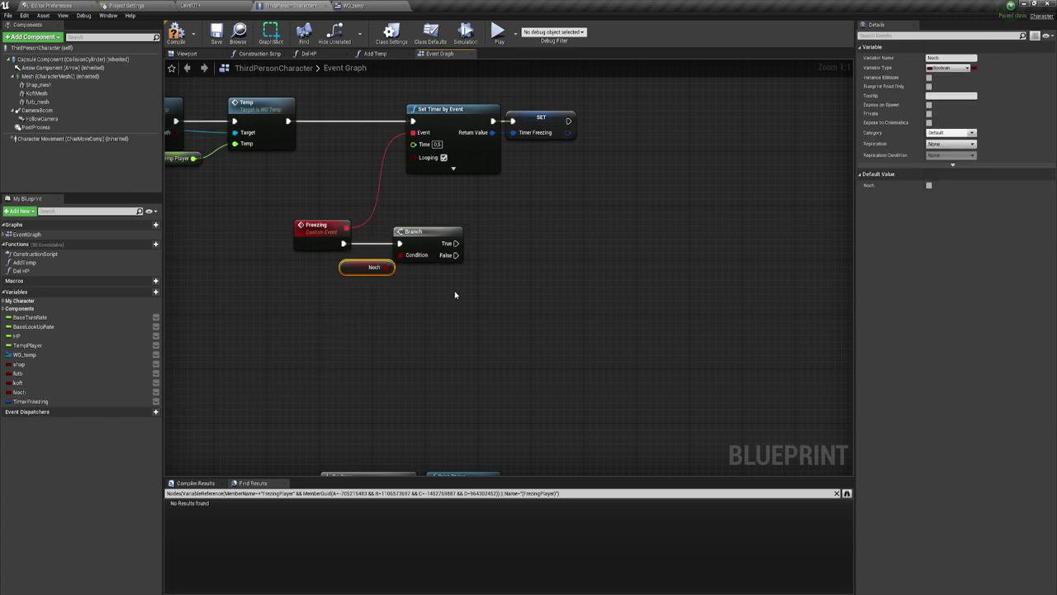
- Try adding a Timeline from the Branch's True output, then delete Timeline_0
mouse_move(455, 243)
left_mouse_down()
mouse_move(603, 244)
mouse_move(517, 245)
left_mouse_up()
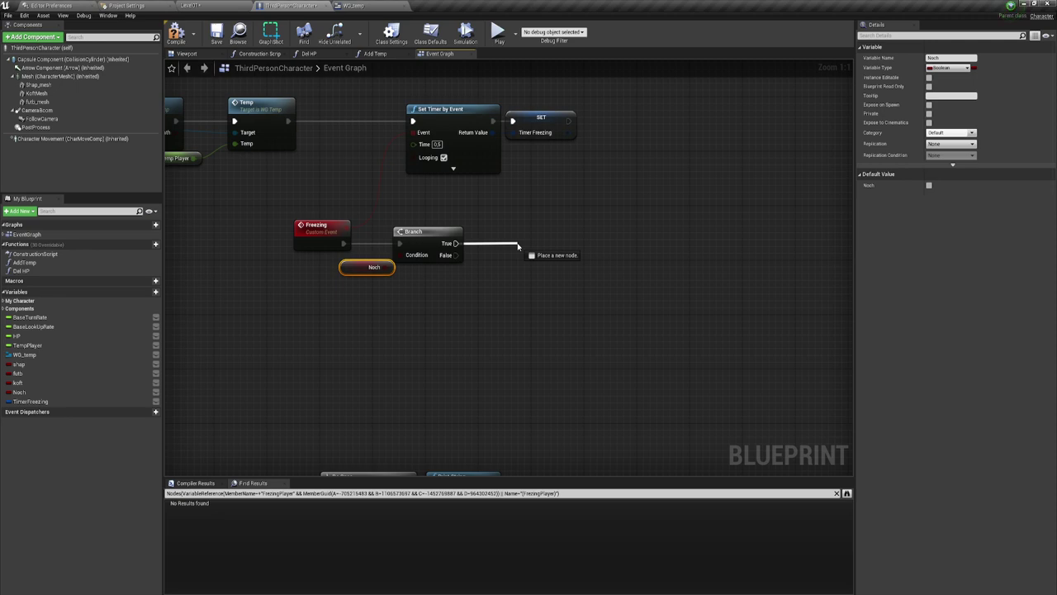
left_click_drag(517, 245, 519, 246)
type("/")
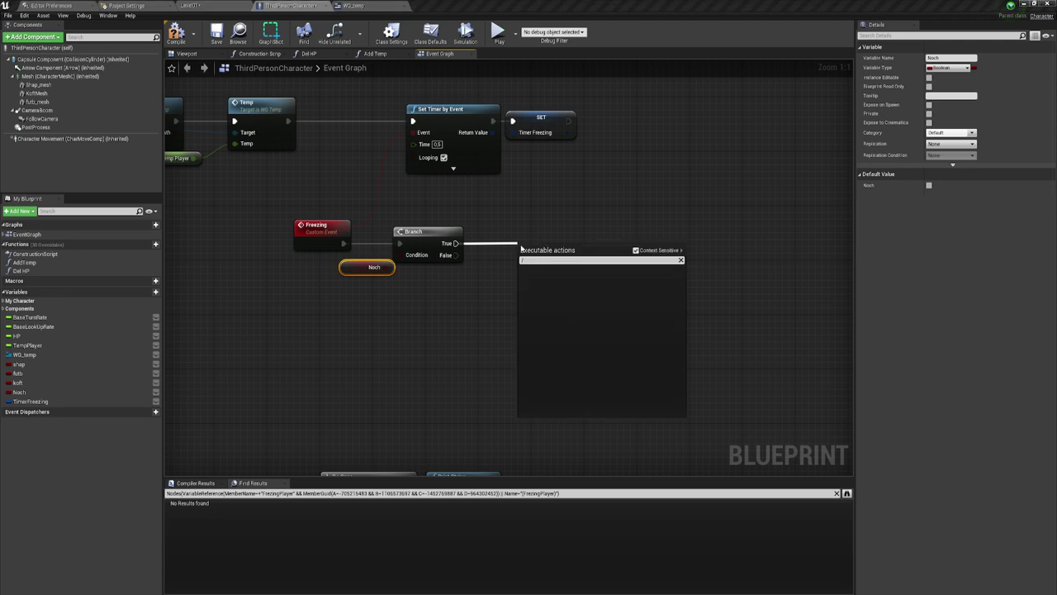
key("BackSpace")
type("timeline")
key("Return")
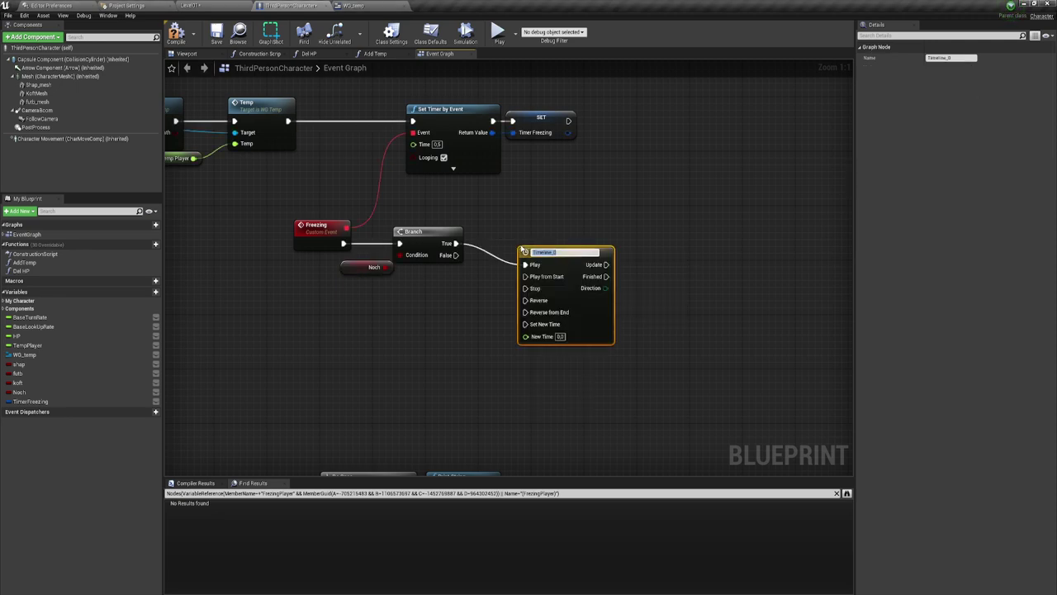
left_click(599, 234)
left_click(561, 265)
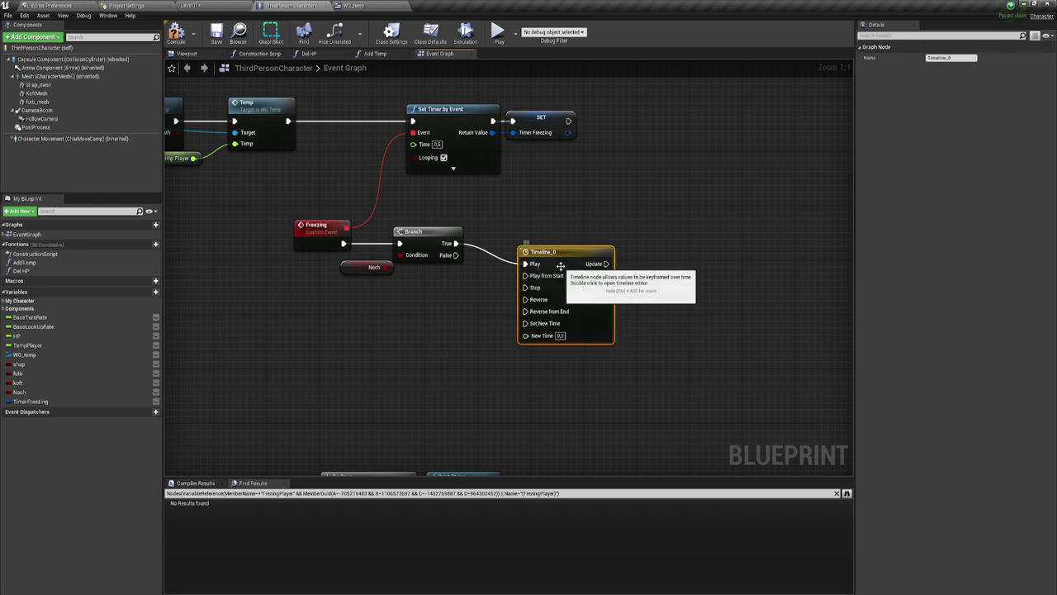
key("Delete")
- End the Branch's True wire at a reroute node aligned with the output
left_click_drag(455, 243, 499, 248)
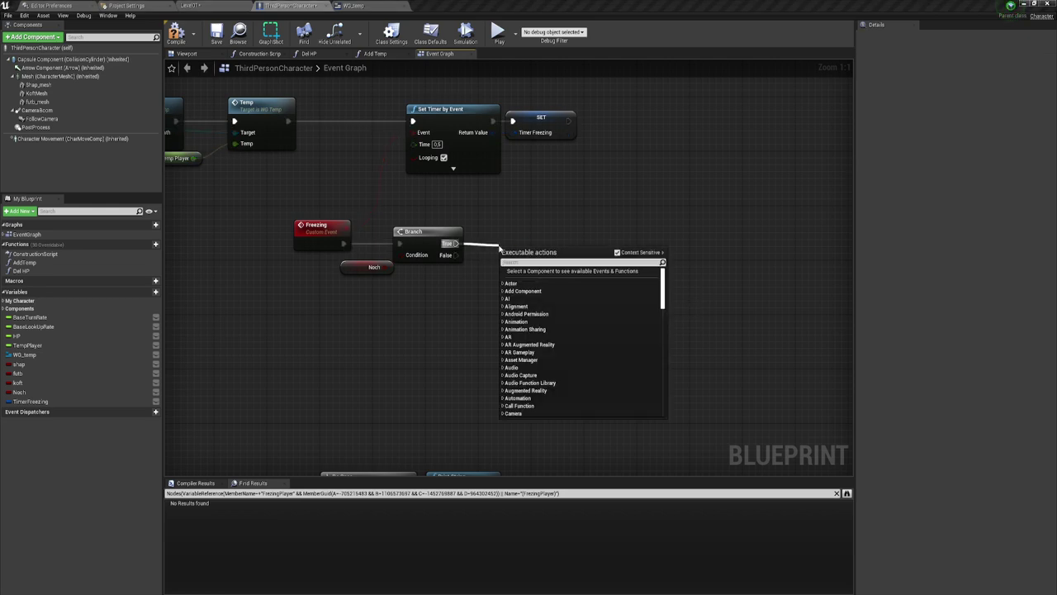
type("/")
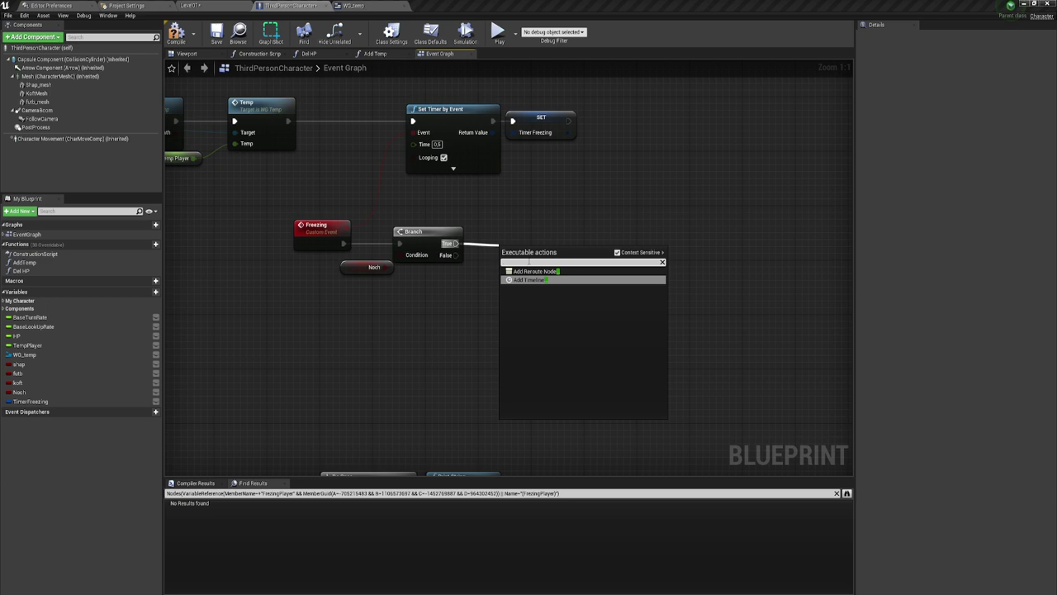
left_click(540, 274)
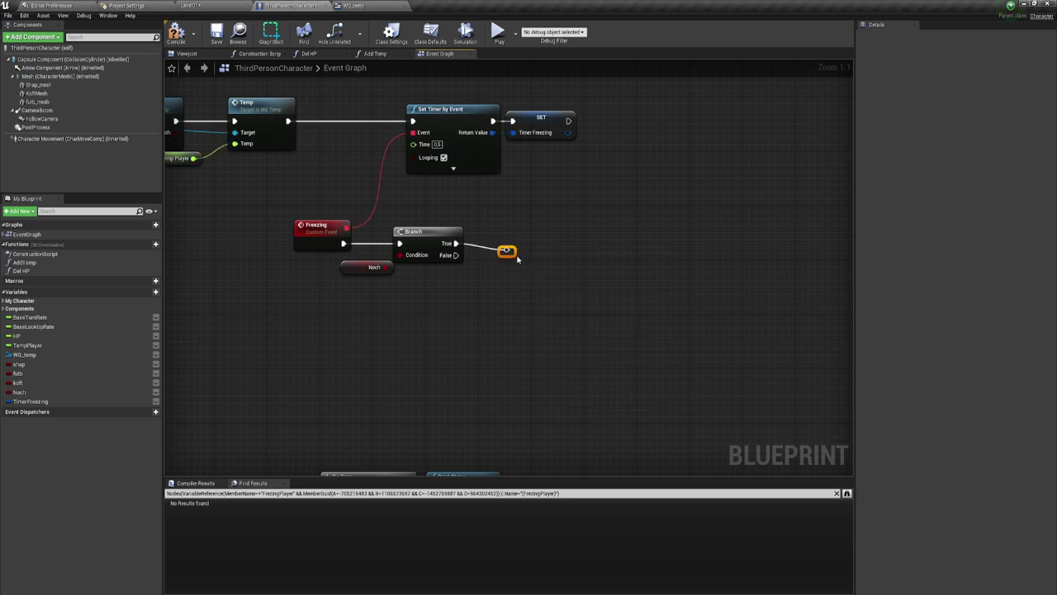
left_click_drag(507, 252, 508, 244)
right_click_drag(572, 258, 483, 260)
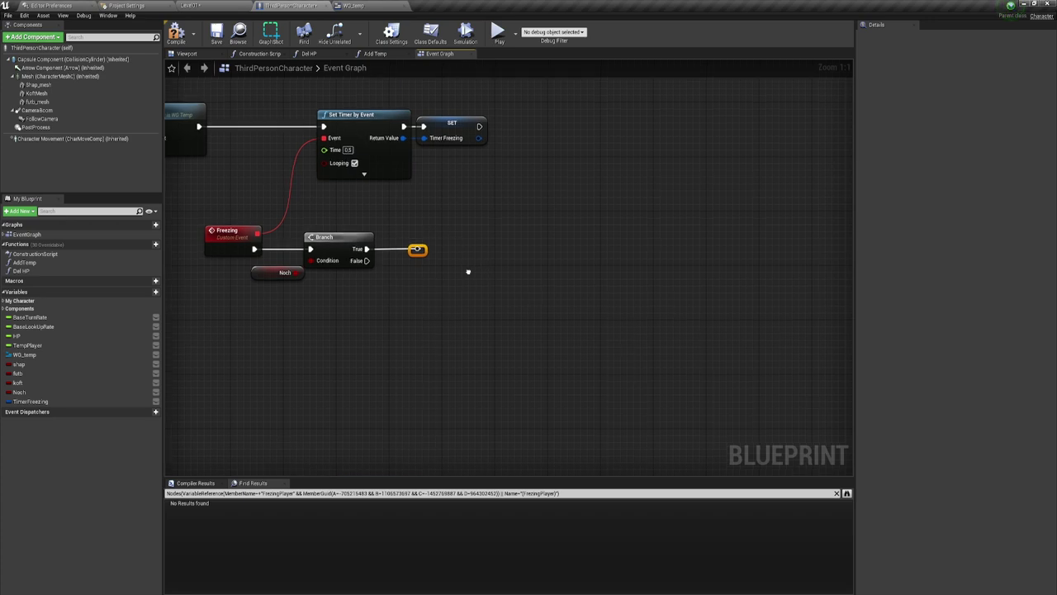
right_click_drag(468, 270, 444, 275)
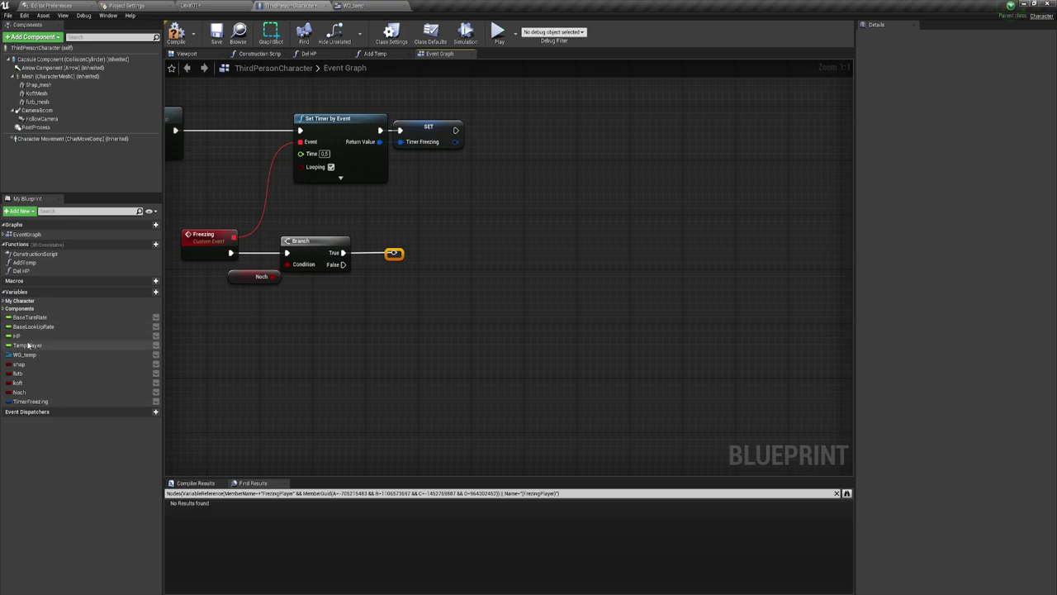
- Add a Temp Player getter feeding the B input of a float subtraction node
left_click_drag(29, 346, 427, 272)
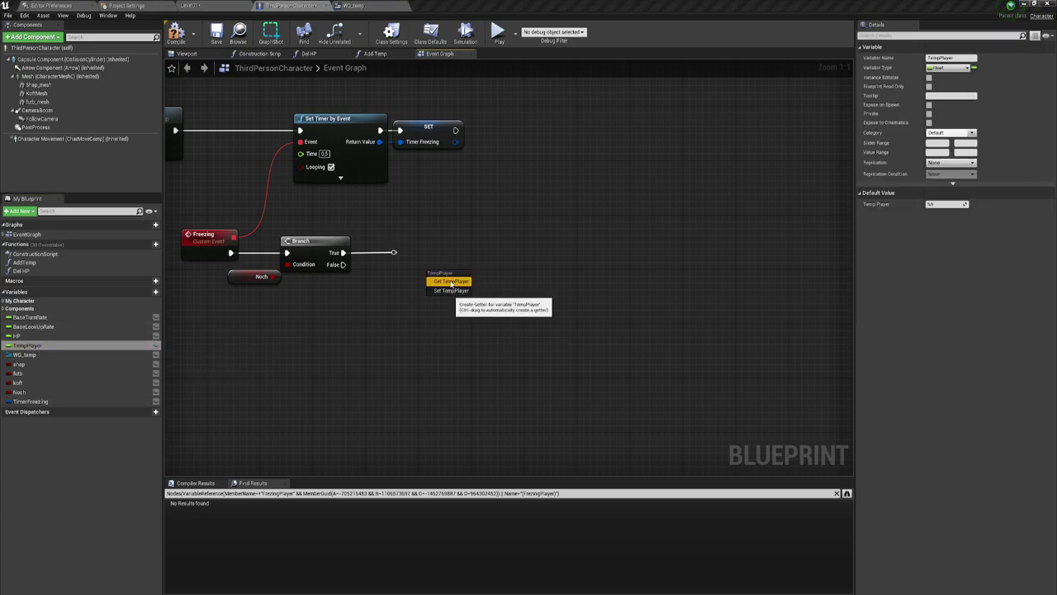
left_click(451, 282)
mouse_move(413, 234)
left_mouse_down()
mouse_move(513, 306)
mouse_move(499, 304)
left_mouse_up()
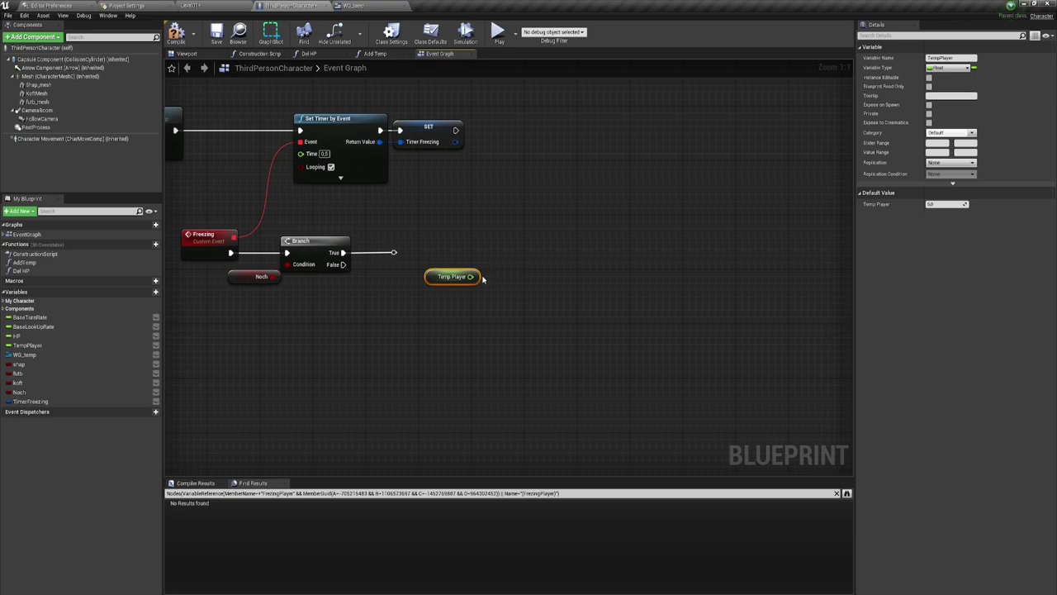
left_click_drag(470, 276, 509, 282)
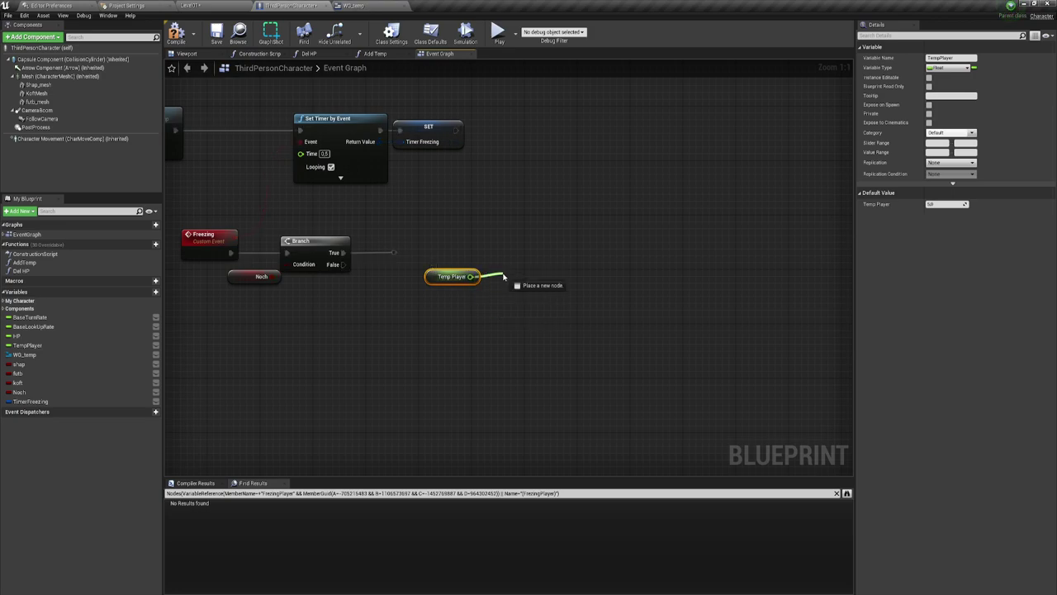
type("-")
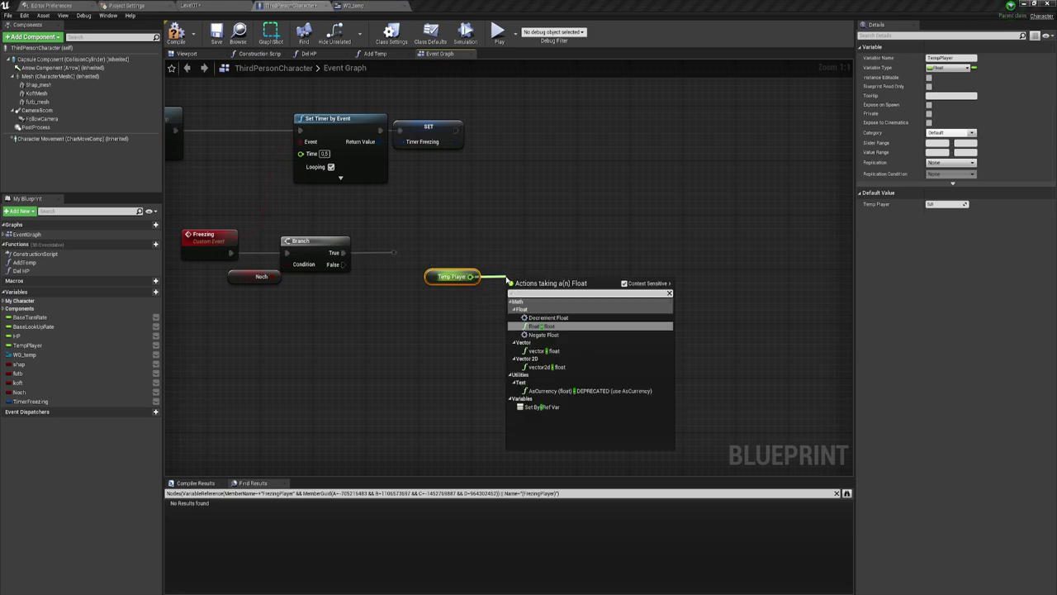
left_click(541, 329)
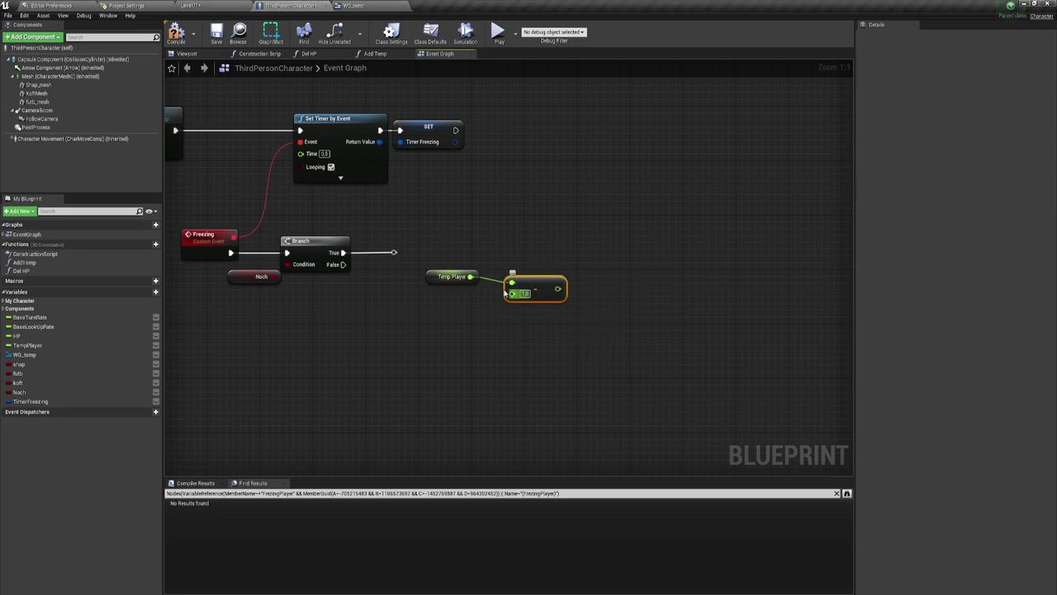
left_click_drag(470, 276, 512, 295)
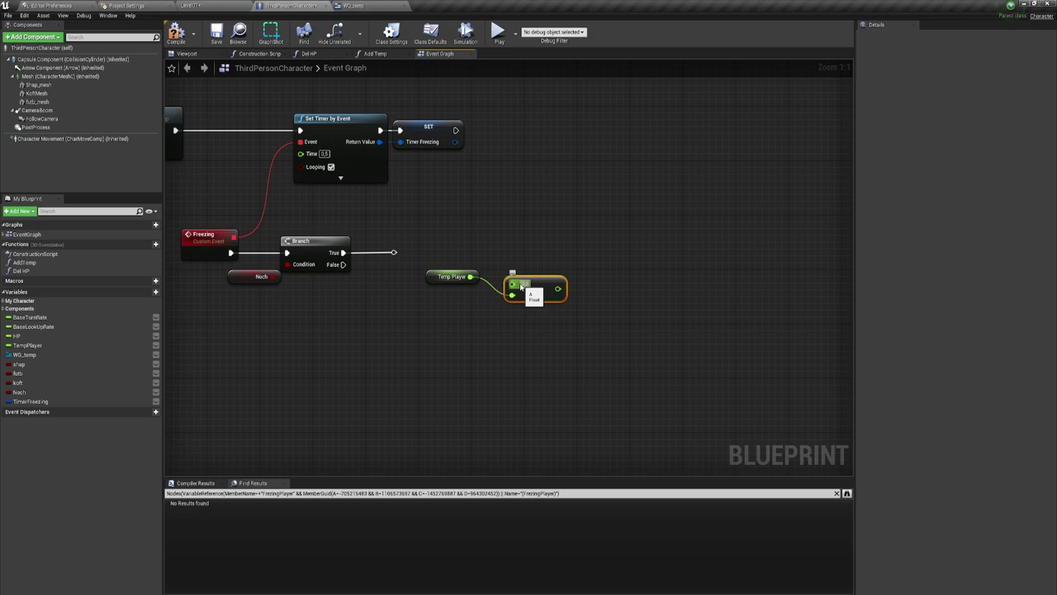
left_click(606, 309)
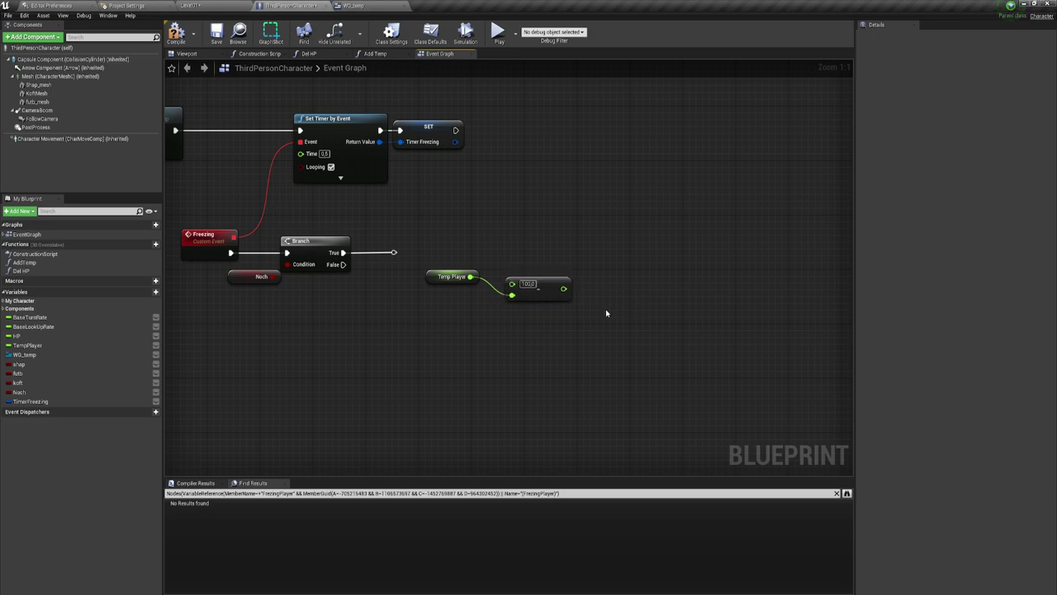
left_click_drag(553, 286, 472, 294)
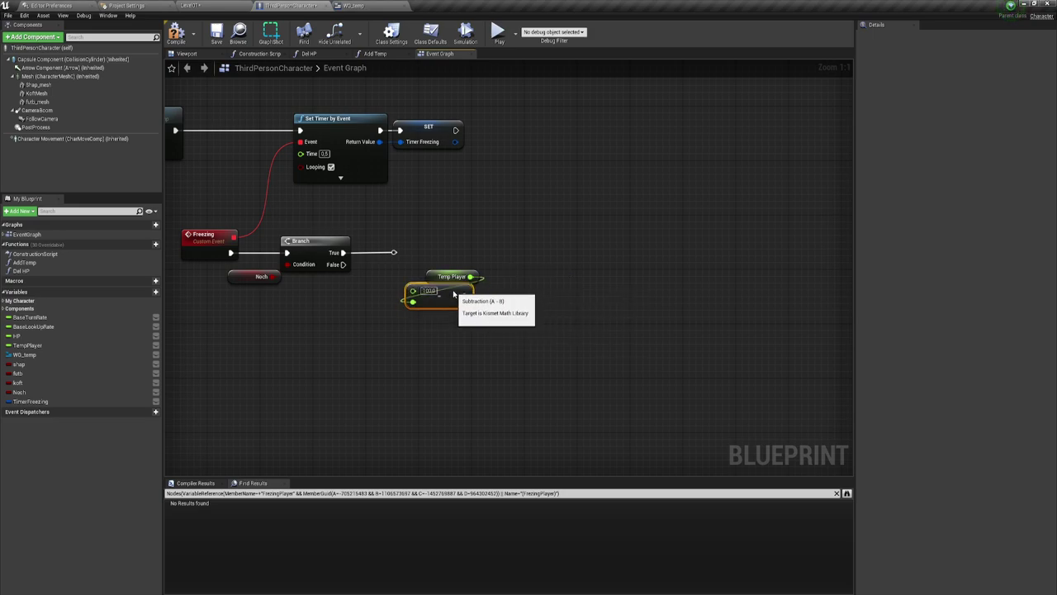
- Set TempPlayer's default value to 5.0 and the subtraction's A input to 100.0
left_click(472, 278)
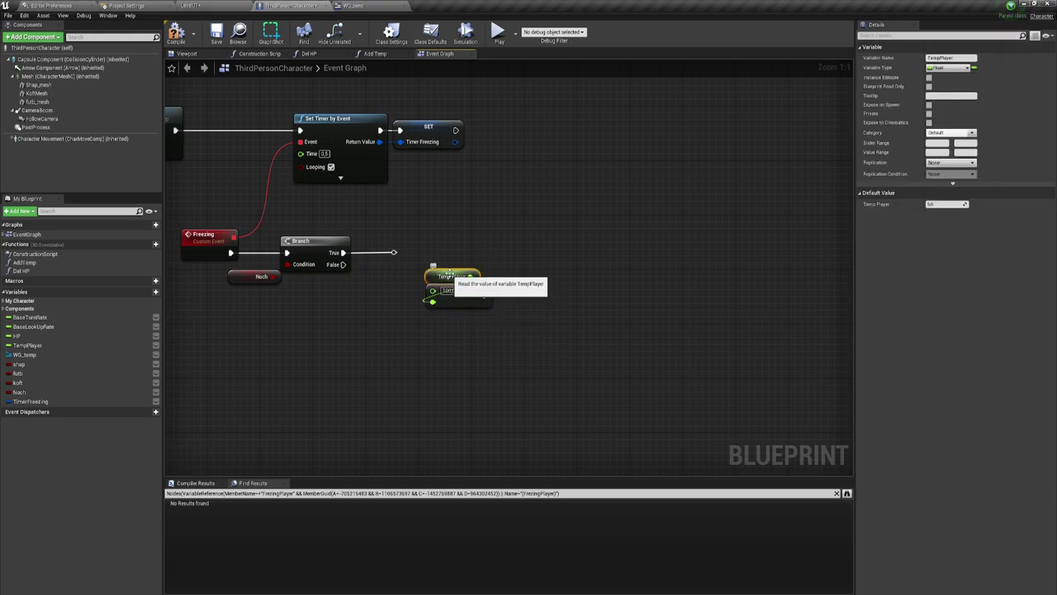
left_click(934, 204)
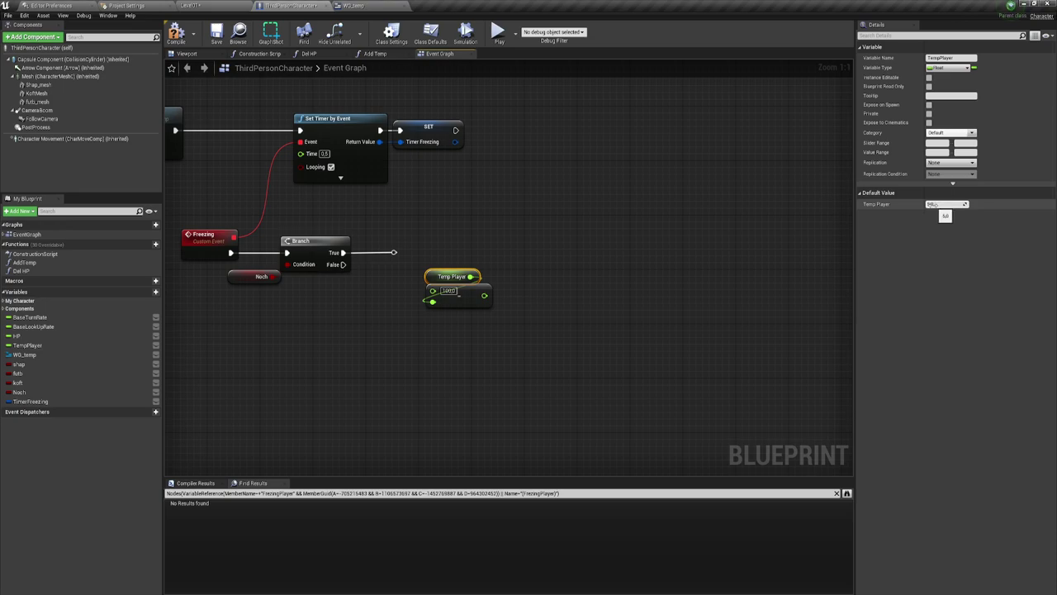
key("Return")
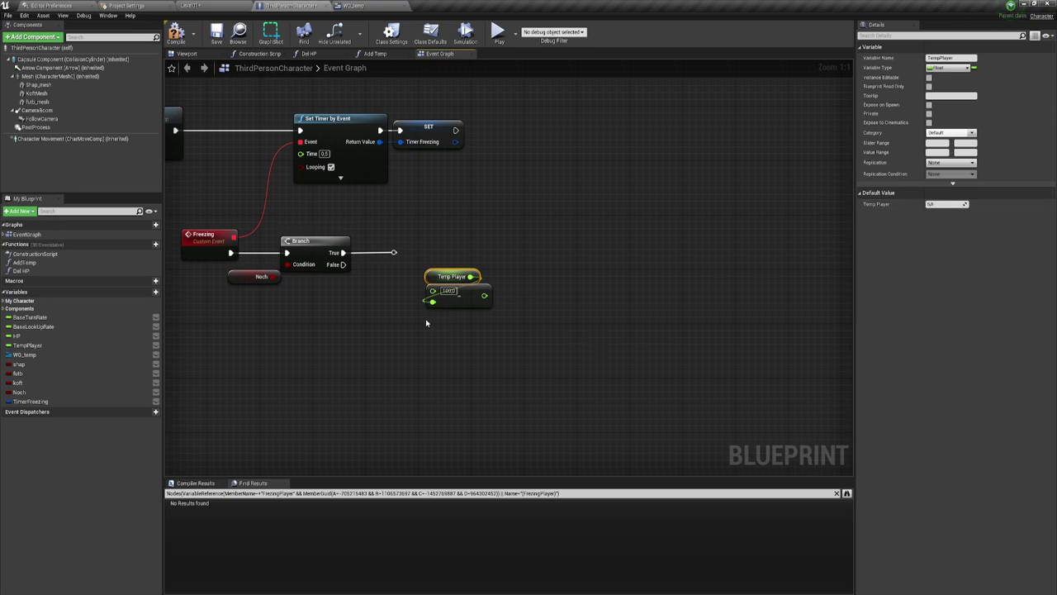
left_click(454, 302)
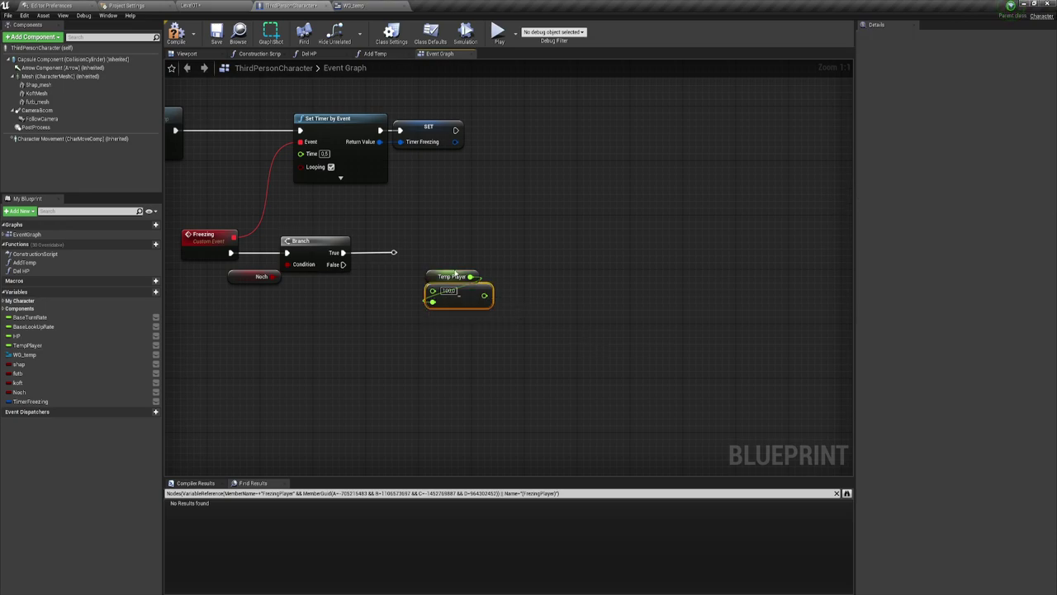
left_click(456, 275)
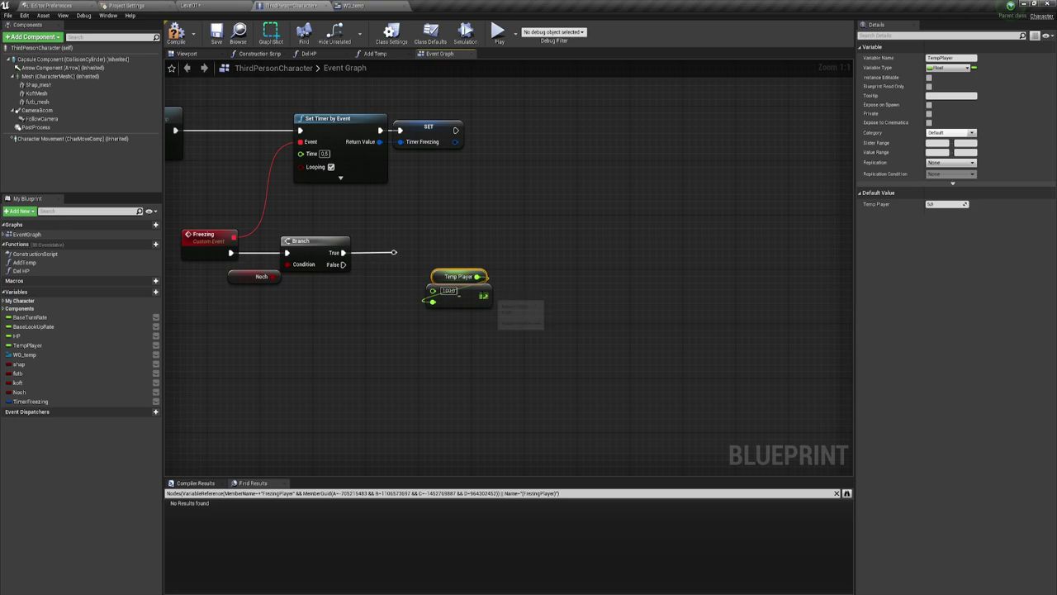
left_click(447, 291)
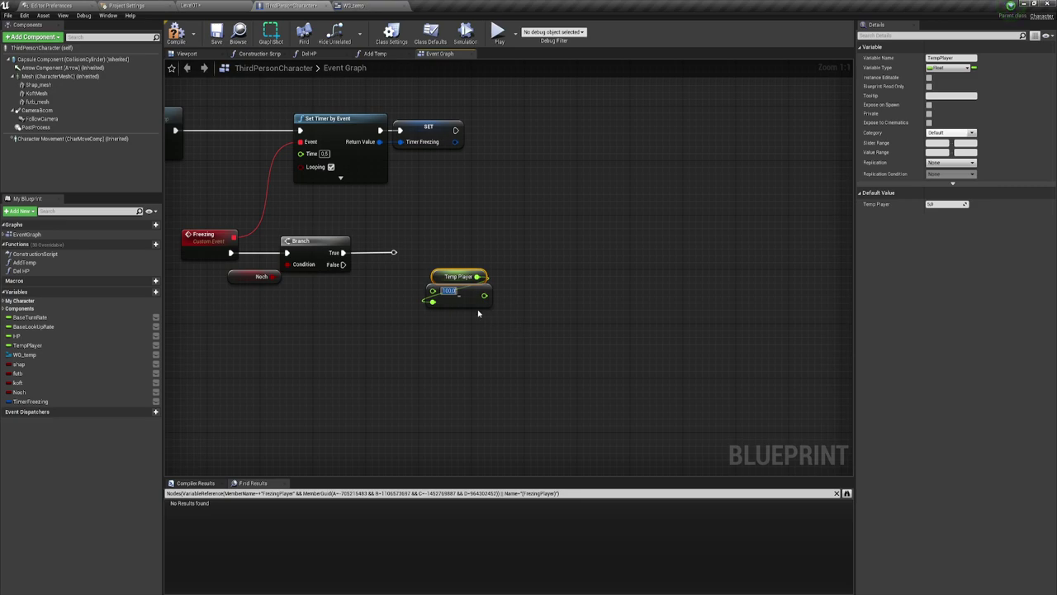
- Add a float multiply node off the subtraction result and place it
left_click_drag(485, 295, 435, 325)
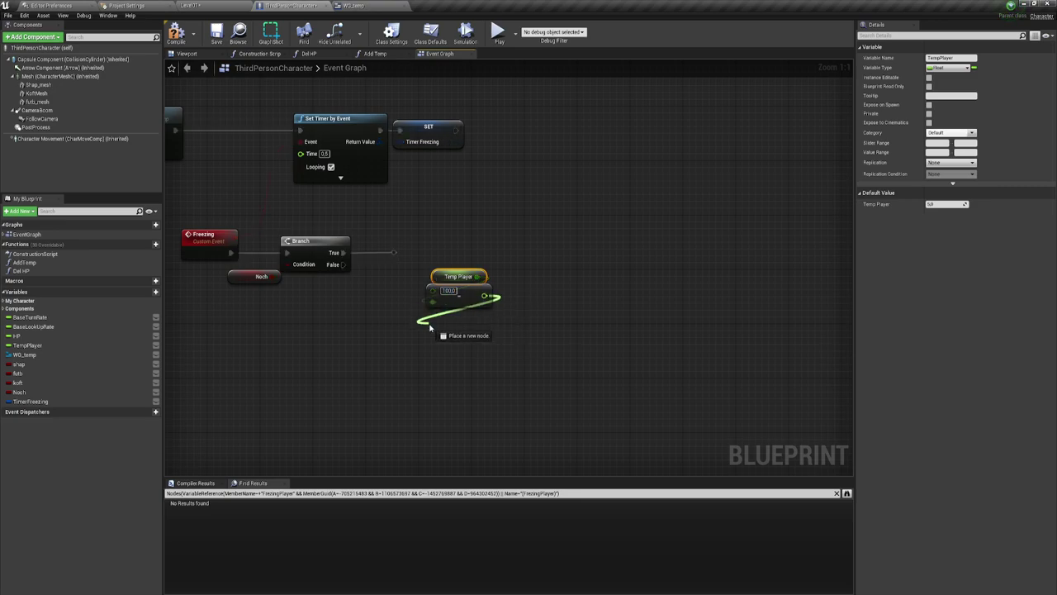
type("*")
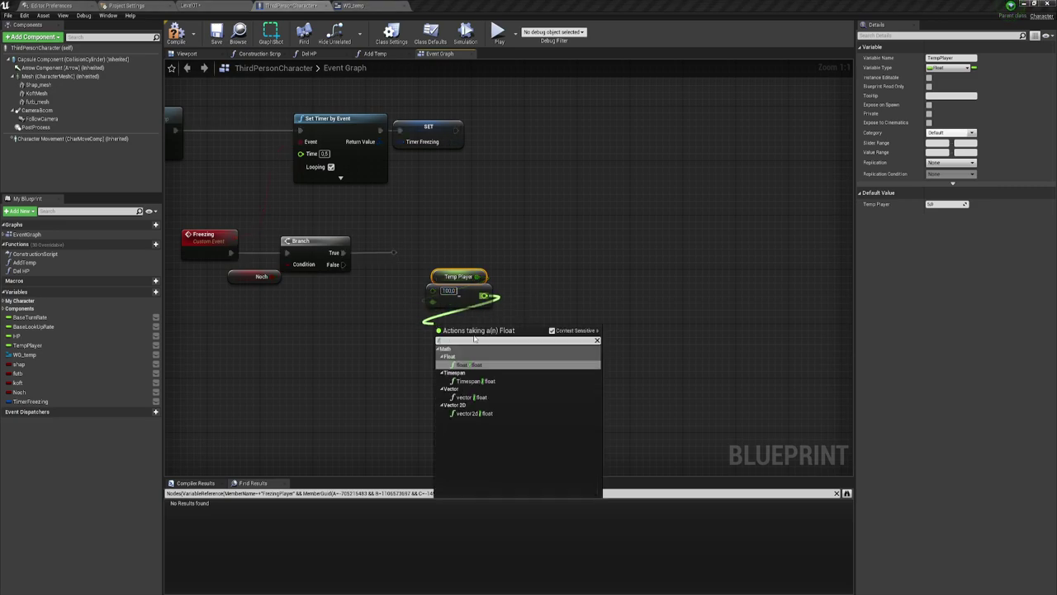
left_click(482, 366)
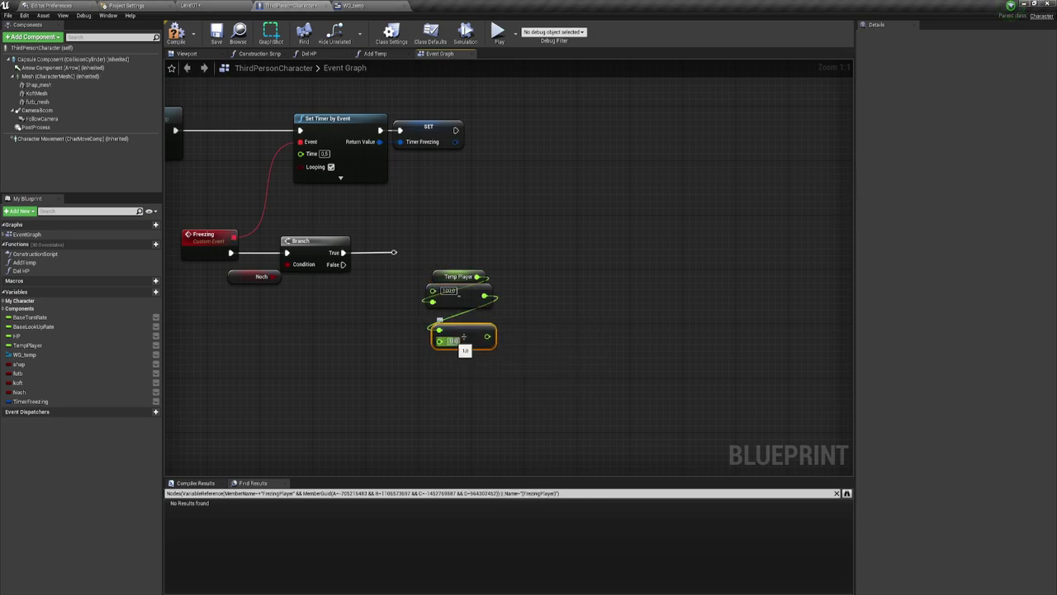
type("100")
left_click_drag(479, 334, 478, 320)
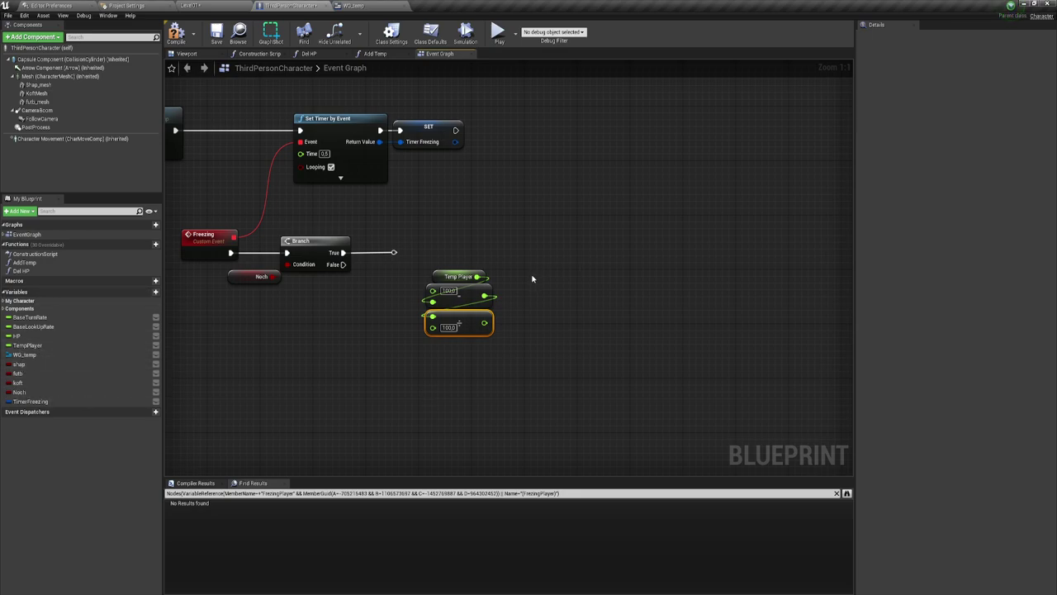
- Move the subtraction node right and wire the division result into it
left_click(475, 297)
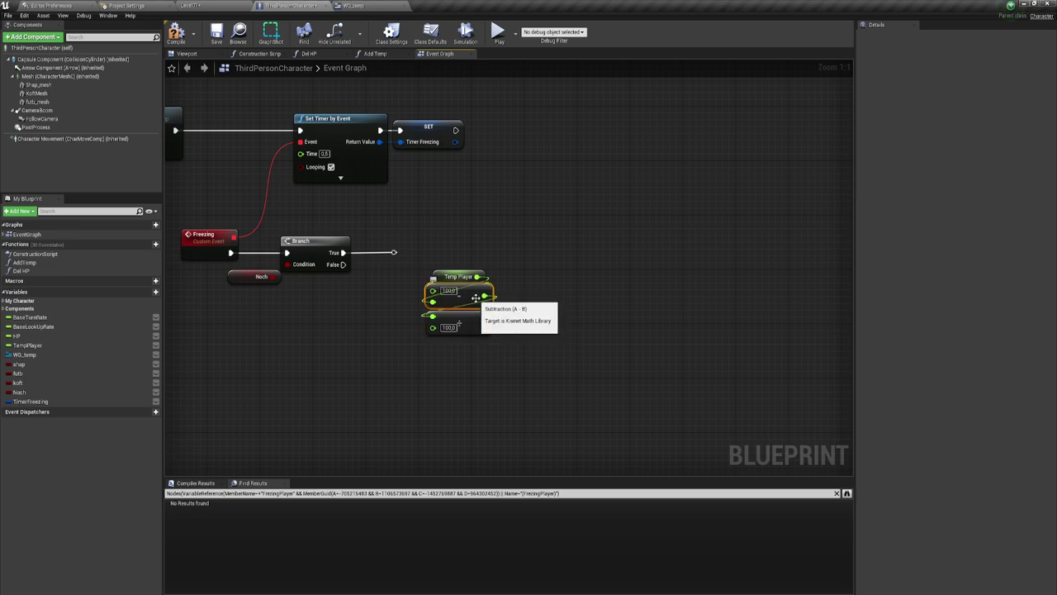
mouse_move(476, 297)
left_mouse_down()
mouse_move(600, 269)
mouse_move(581, 262)
left_mouse_up()
left_click_drag(484, 322, 538, 271)
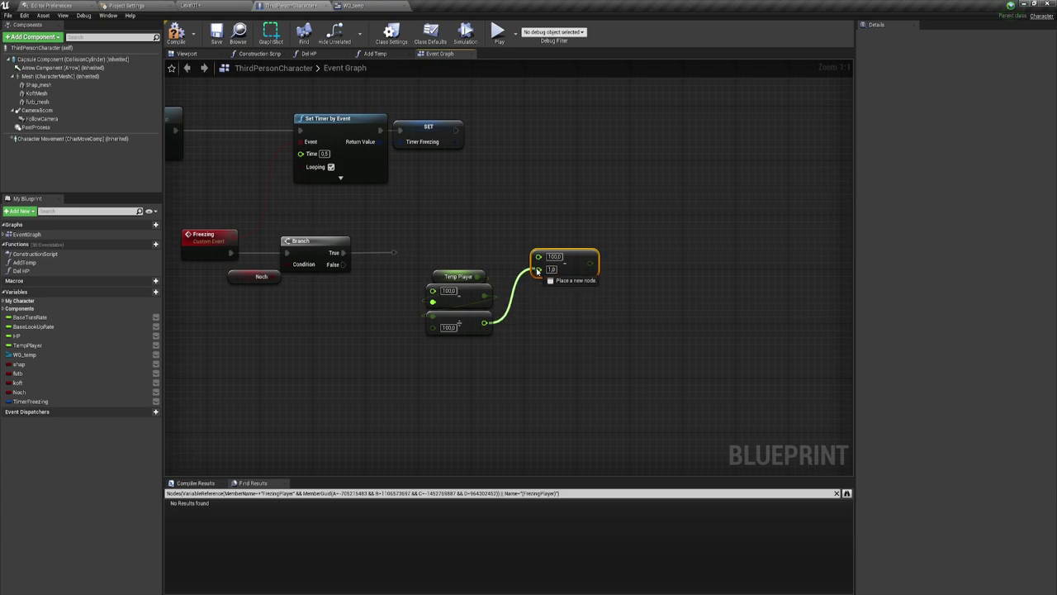
left_click_drag(400, 261, 502, 362)
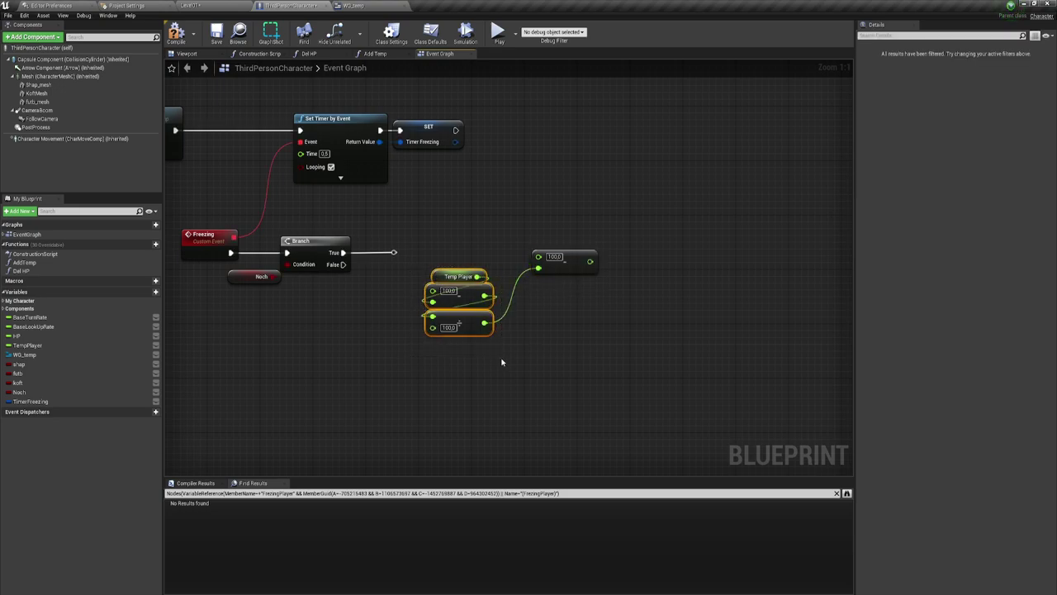
left_click(583, 298)
- Promote the subtraction's first input to a new variable and start naming it Freezing
left_click_drag(538, 257, 484, 216)
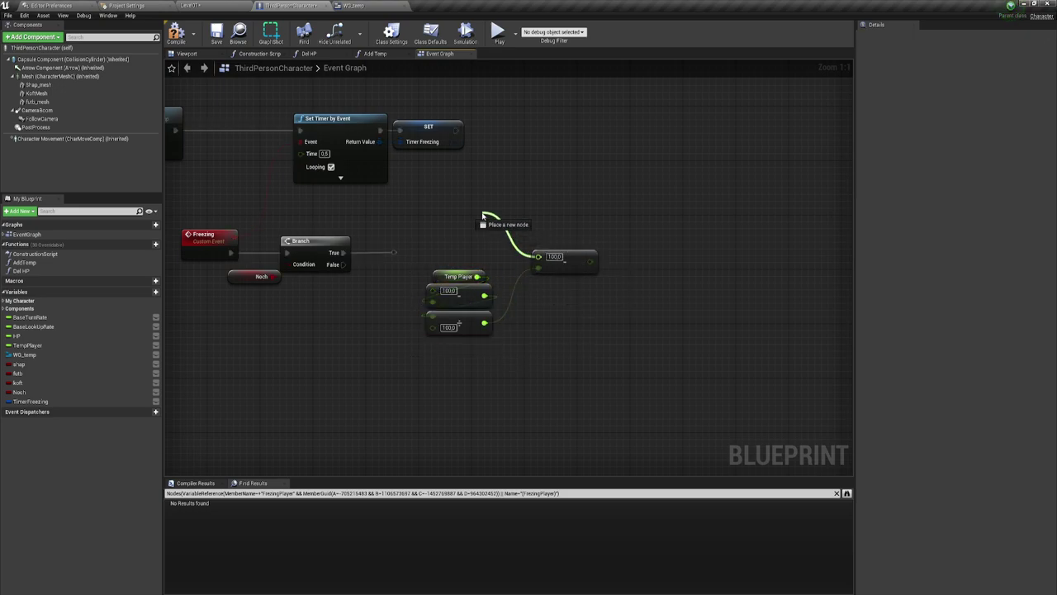
left_click(507, 255)
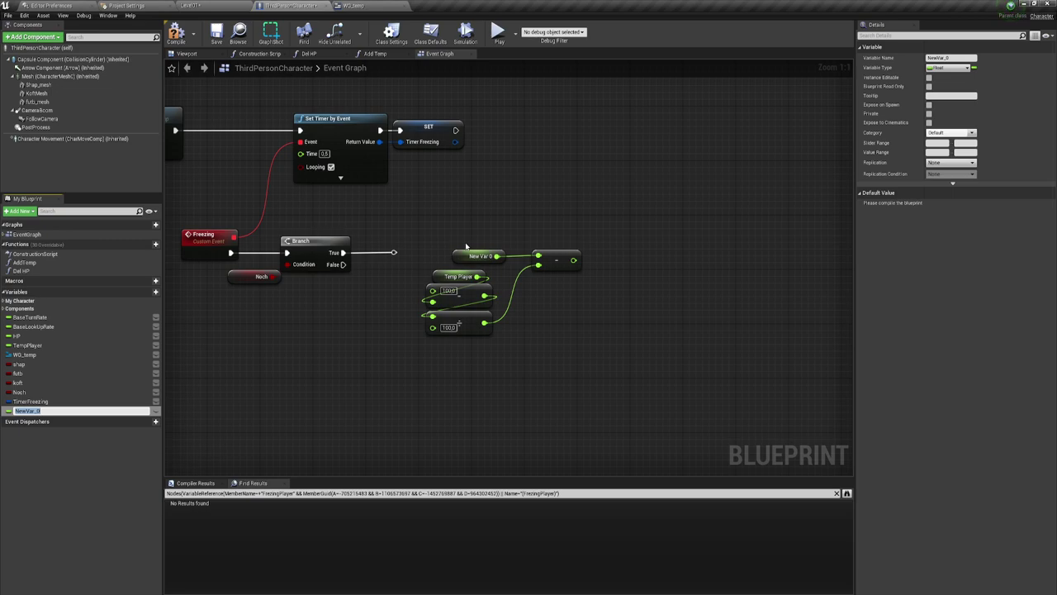
type("Freezin")
type("g")
key("Return")
type("Player")
- Name the variable FreezingPlayer and add its SET after Branch True, fed by the subtraction
key("Return")
left_click_drag(469, 255, 459, 228)
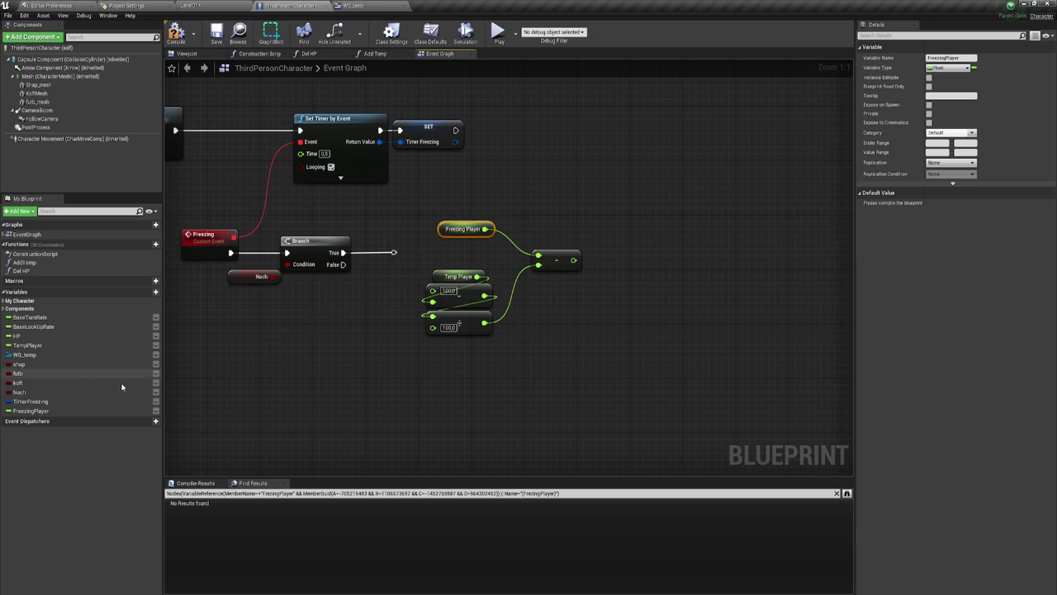
mouse_move(30, 411)
left_mouse_down()
mouse_move(662, 312)
mouse_move(598, 223)
mouse_move(393, 254)
left_mouse_up()
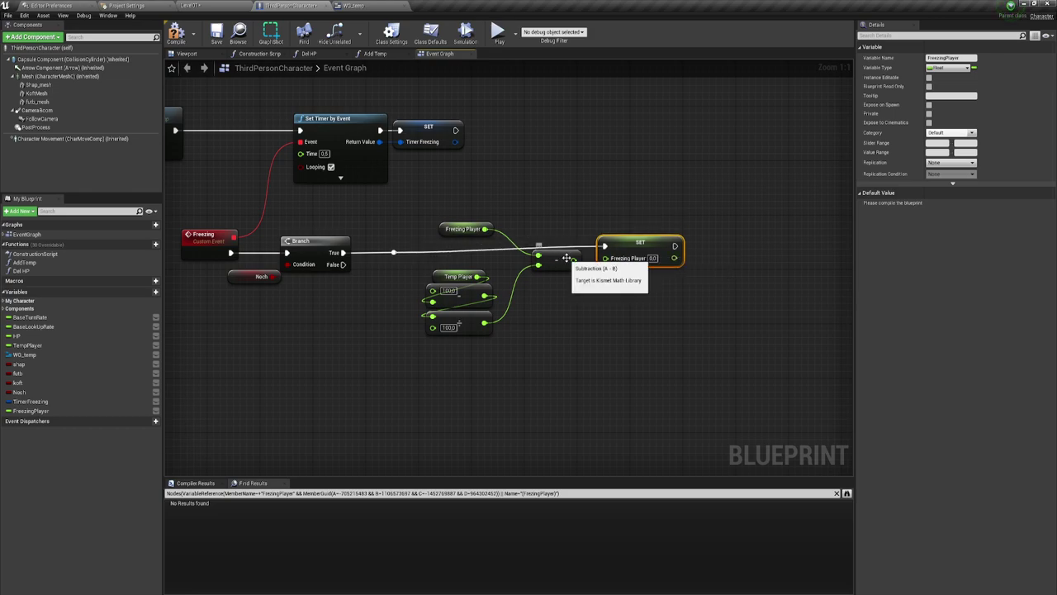
left_click_drag(572, 260, 626, 263)
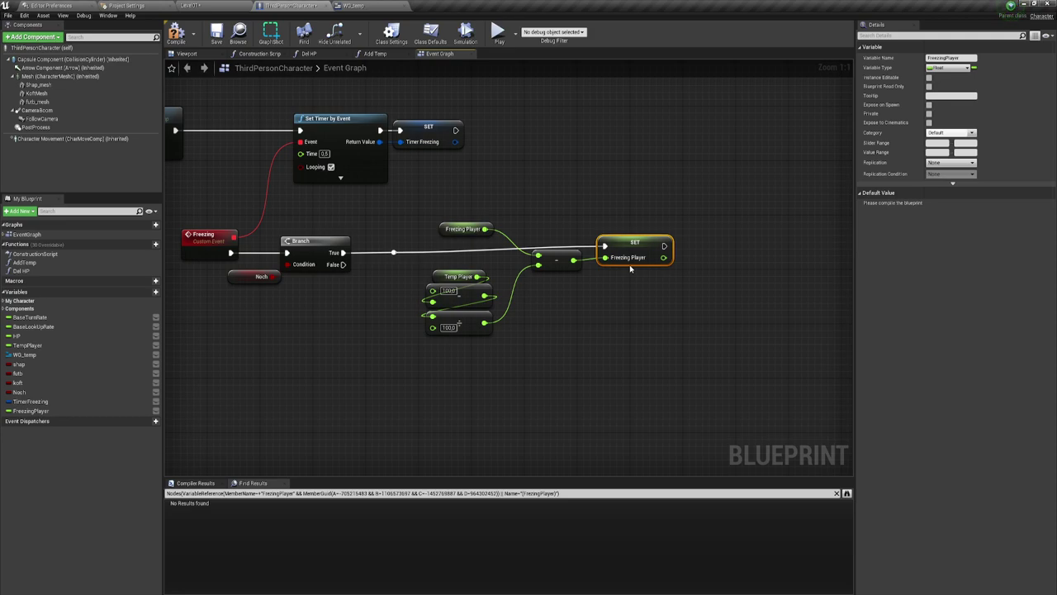
- Compile the blueprint and edit Freezing Player's default value
left_click(461, 230)
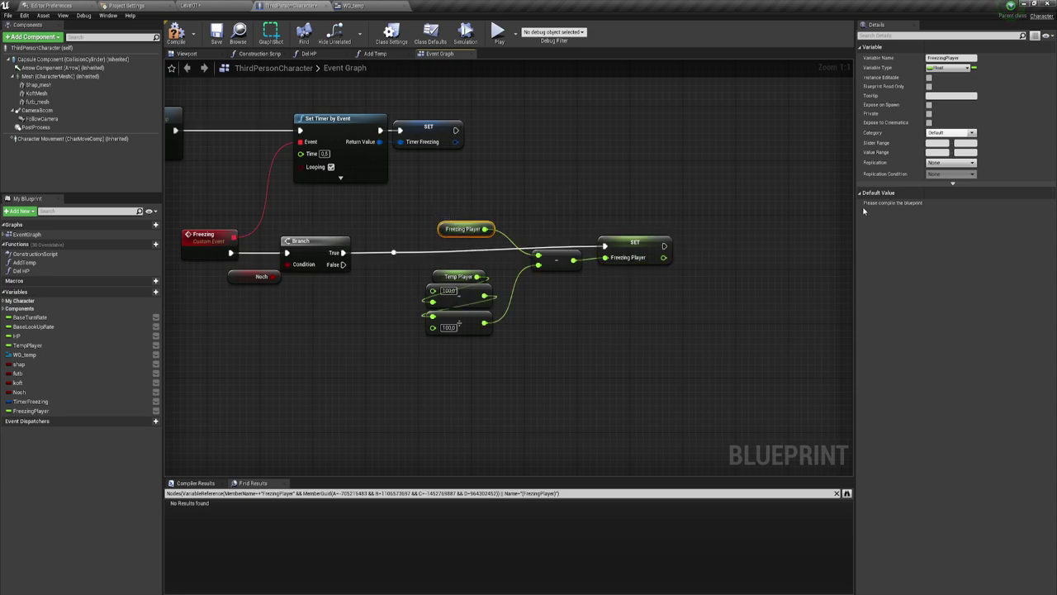
left_click(175, 35)
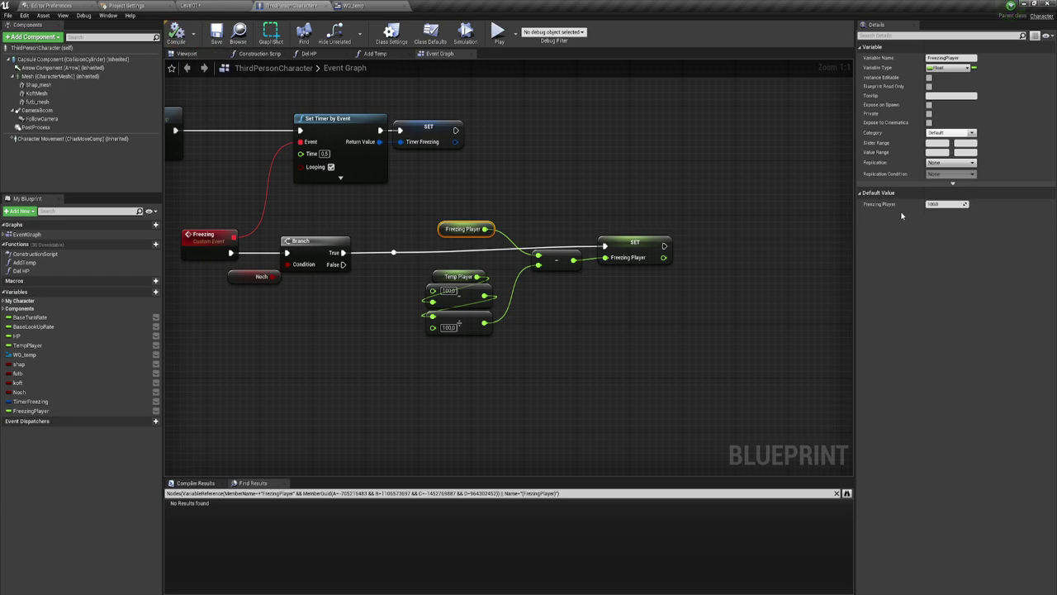
left_click(942, 204)
left_click(597, 214)
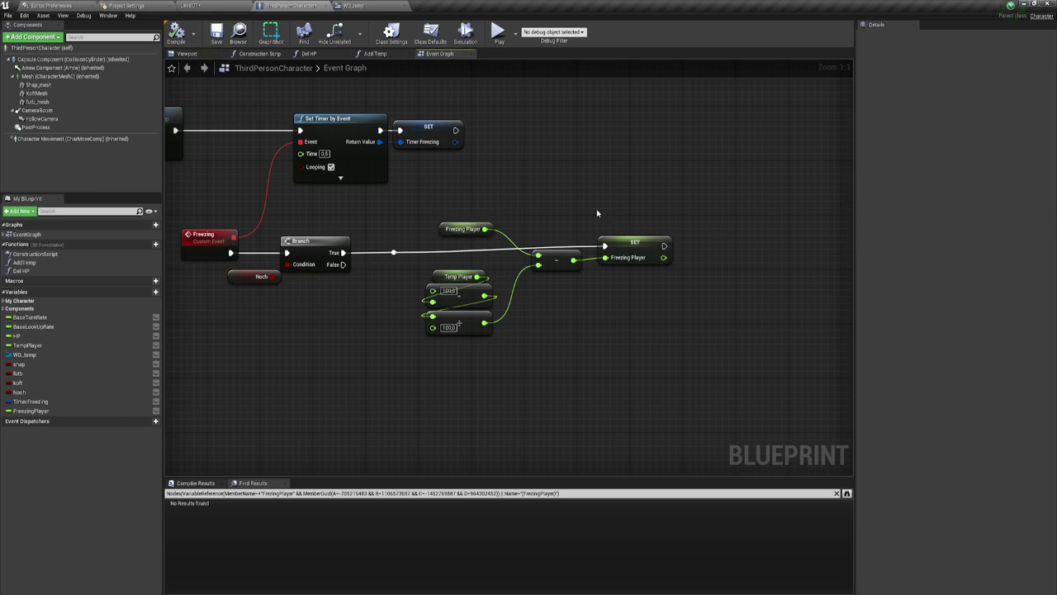
left_click(464, 230)
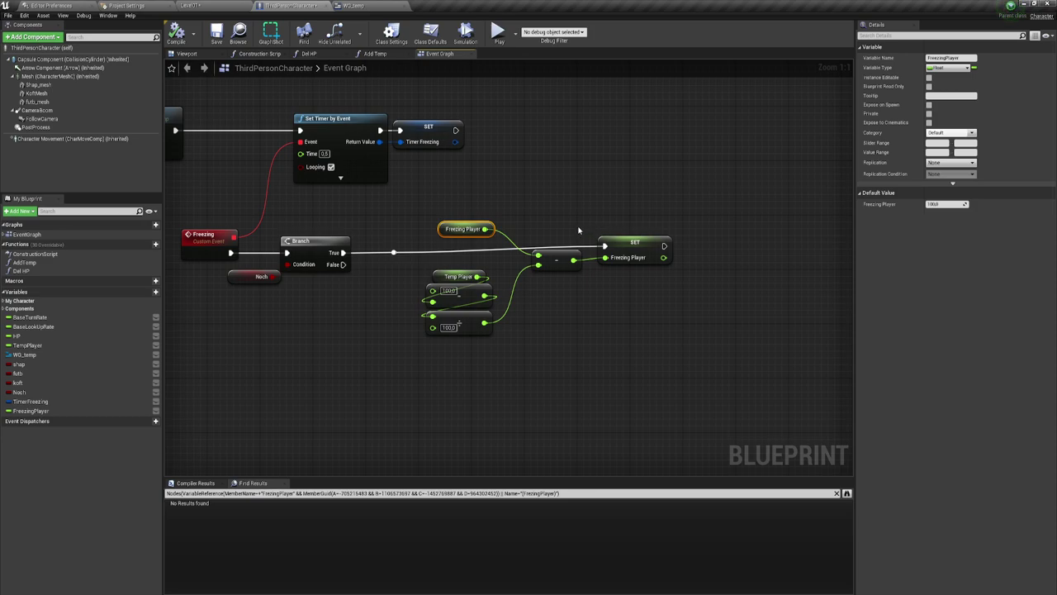
- Arrange the Freezing Player setter and subtraction node alongside the Temp Player math nodes
left_click_drag(427, 193, 504, 245)
left_click_drag(377, 346, 512, 270)
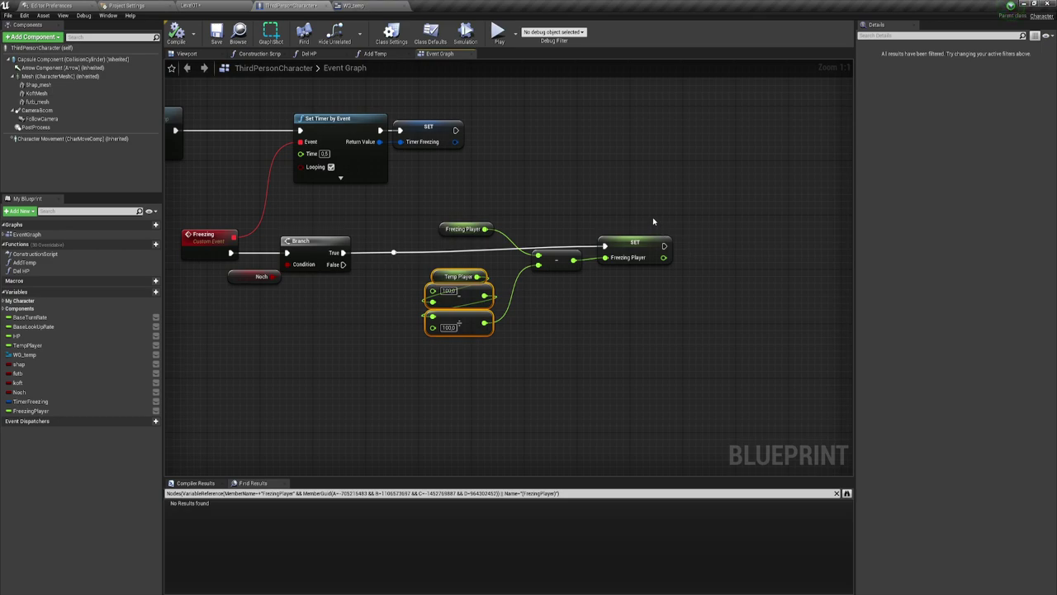
left_click(632, 250)
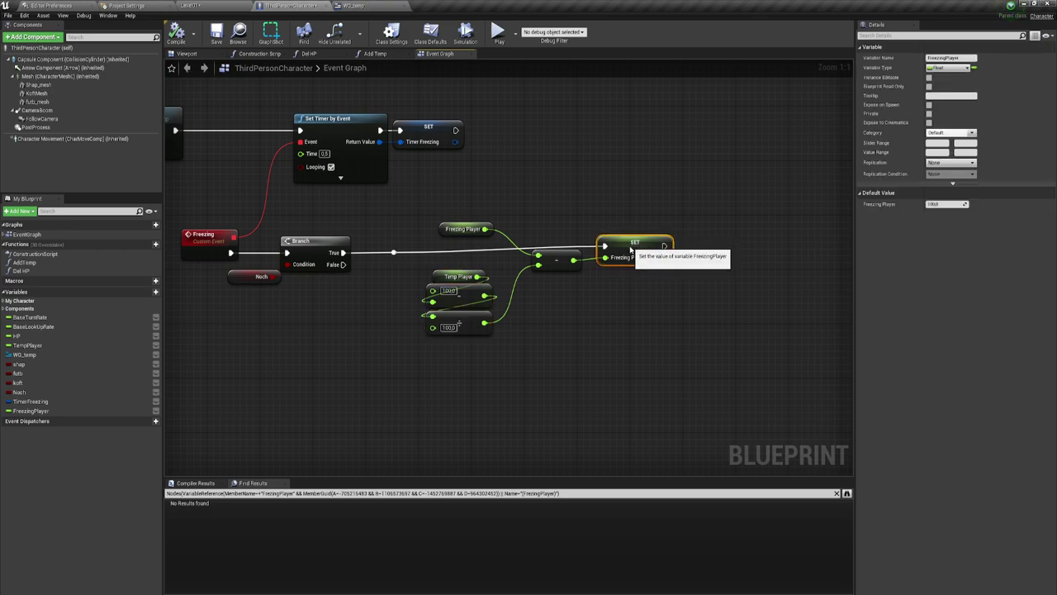
left_click_drag(551, 255, 545, 269)
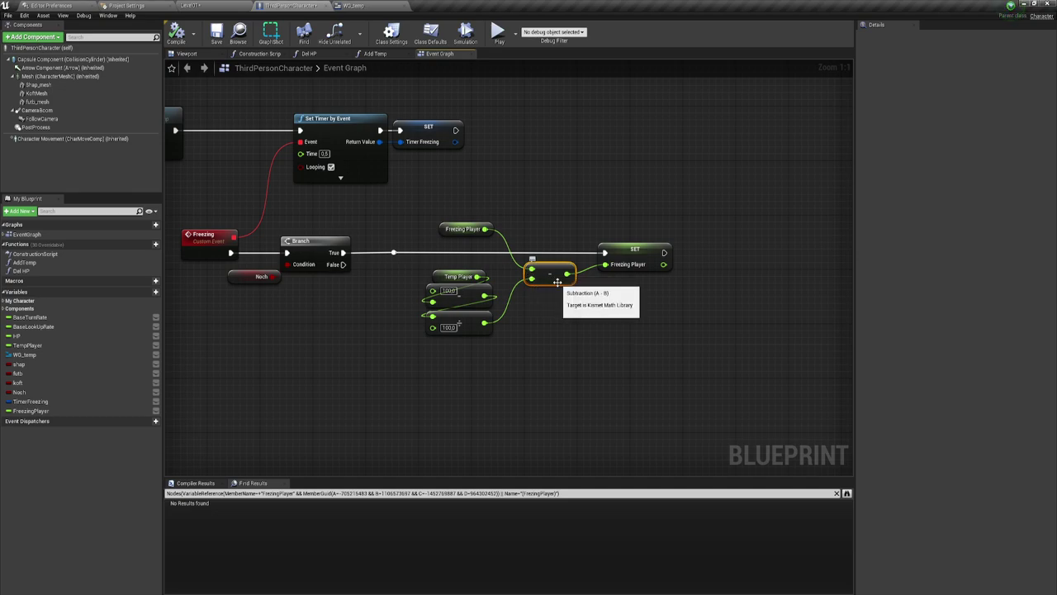
left_click_drag(340, 386, 505, 266)
left_click(532, 343)
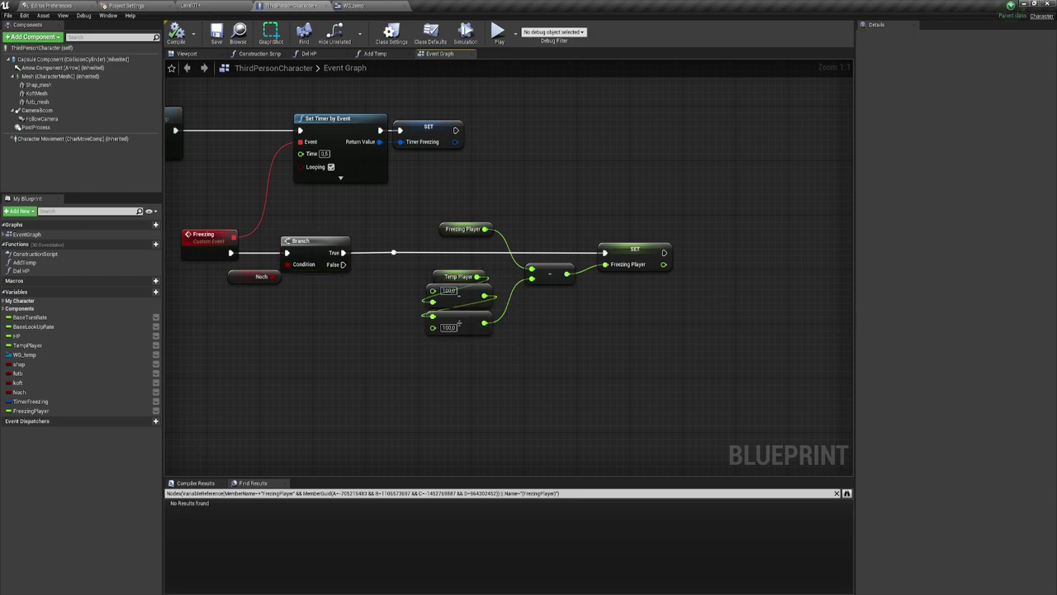
right_click_drag(717, 299, 675, 308)
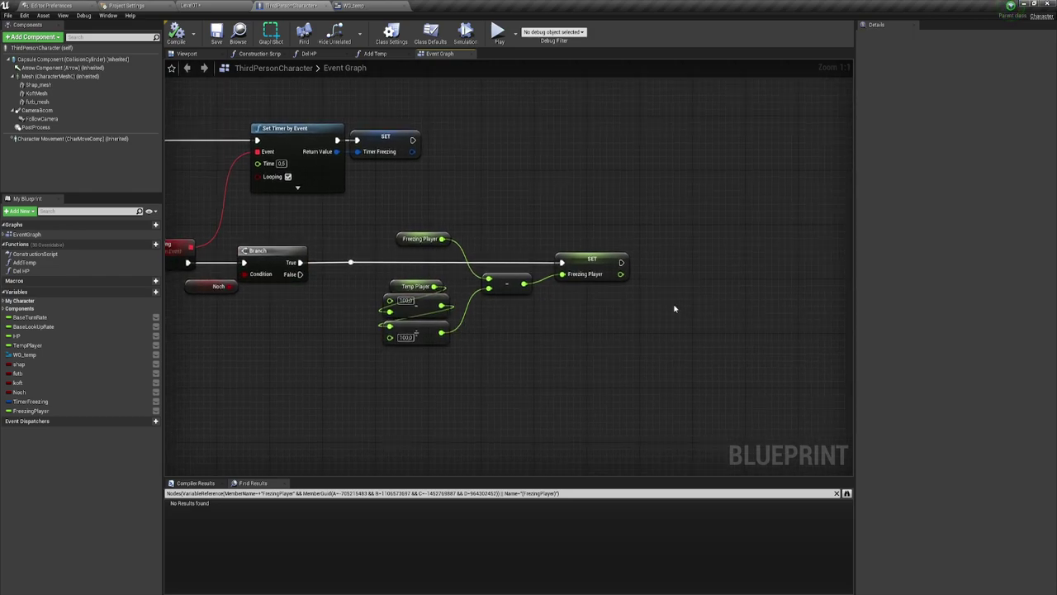
- Wire the Freezing Player setter's output toward the subtraction node
right_click_drag(641, 300, 519, 276)
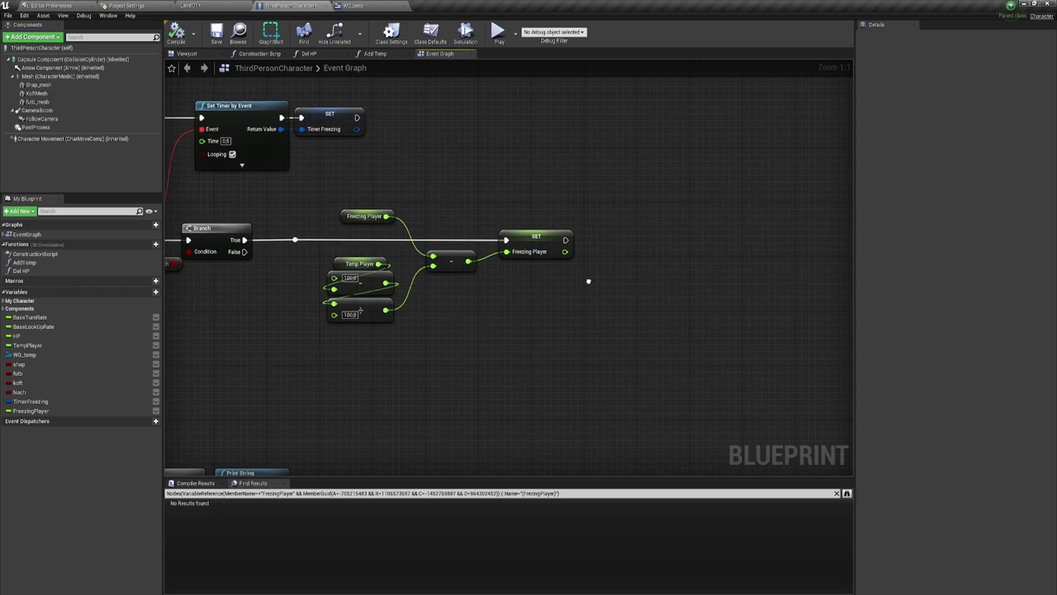
left_click_drag(501, 250, 532, 296)
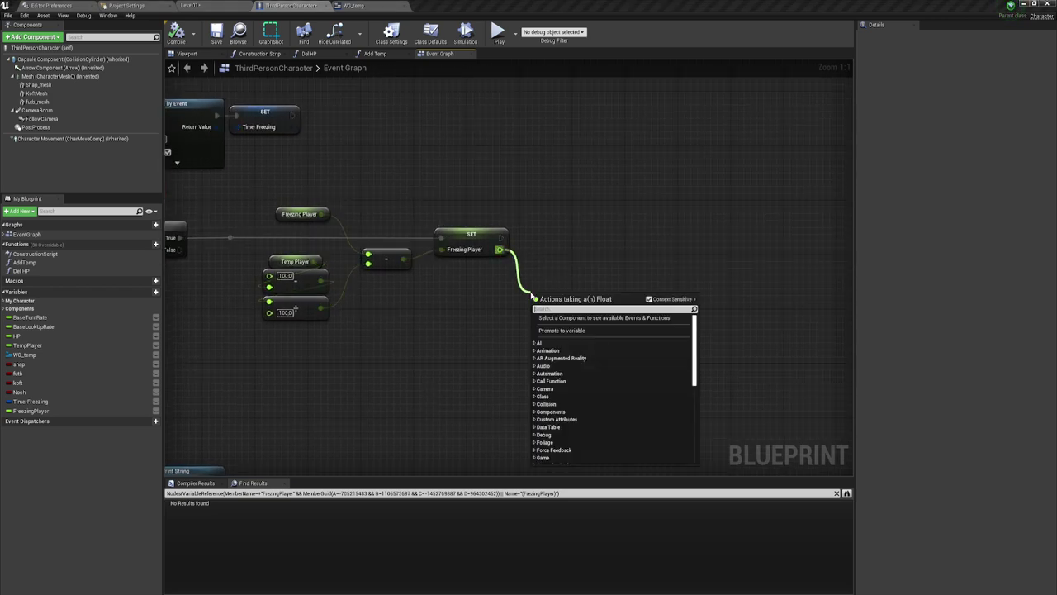
left_click(551, 238)
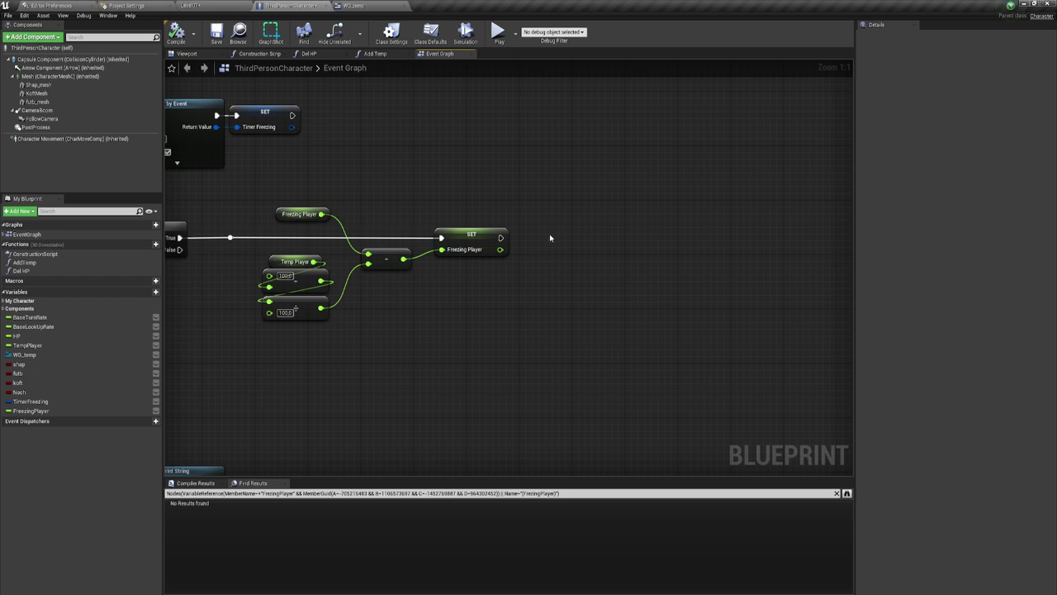
left_click(385, 263)
- Duplicate the two 100.0 math nodes and place the copies after the Freezing Player setter
left_click_drag(316, 349, 259, 264)
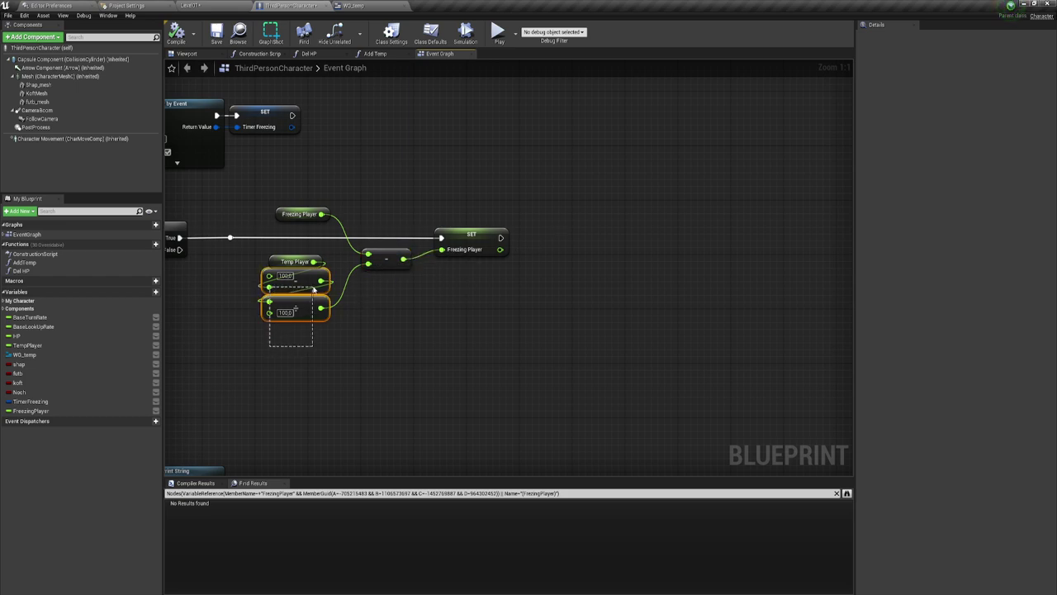
key("ctrl+c")
key("ctrl+v")
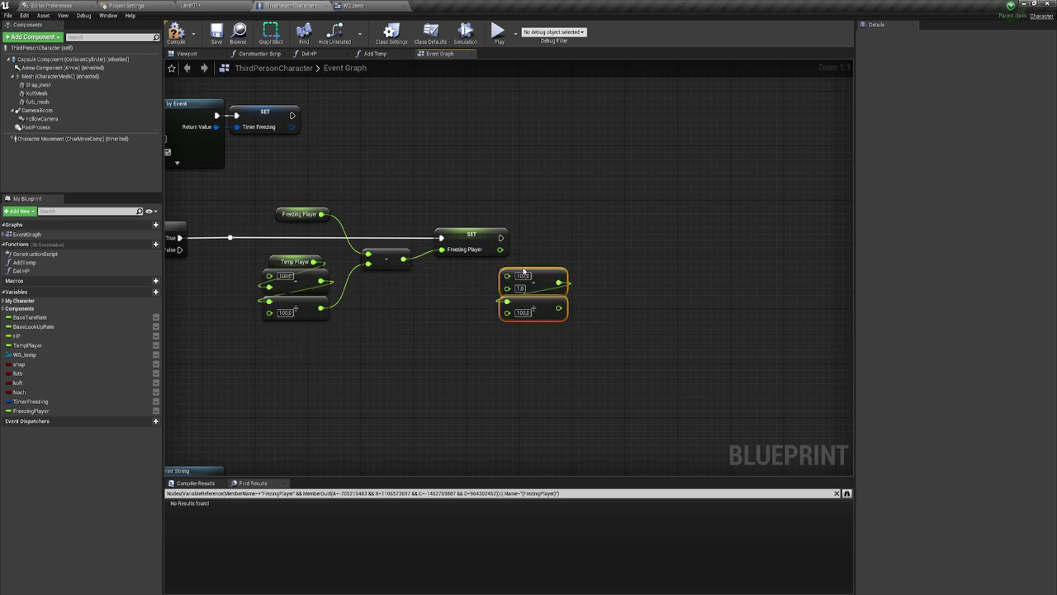
left_click_drag(507, 279, 526, 254)
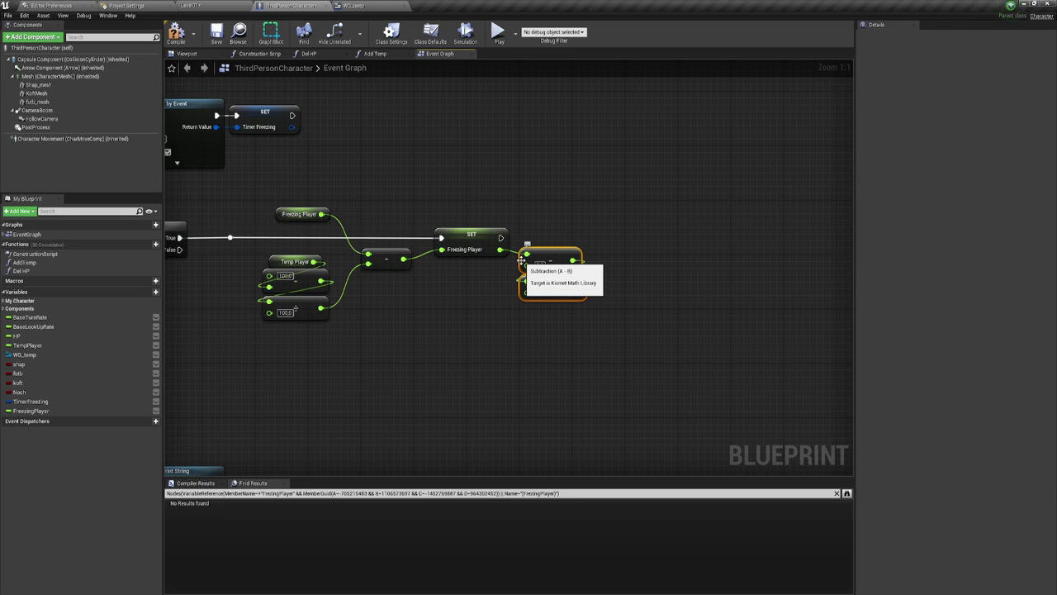
key("ctrl+z")
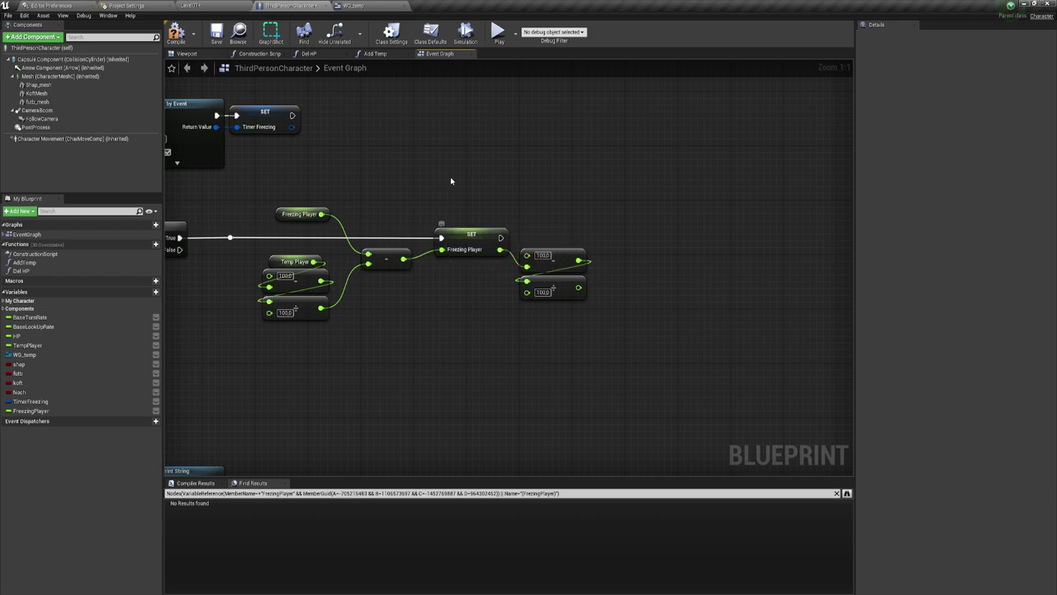
left_click_drag(422, 182, 508, 273)
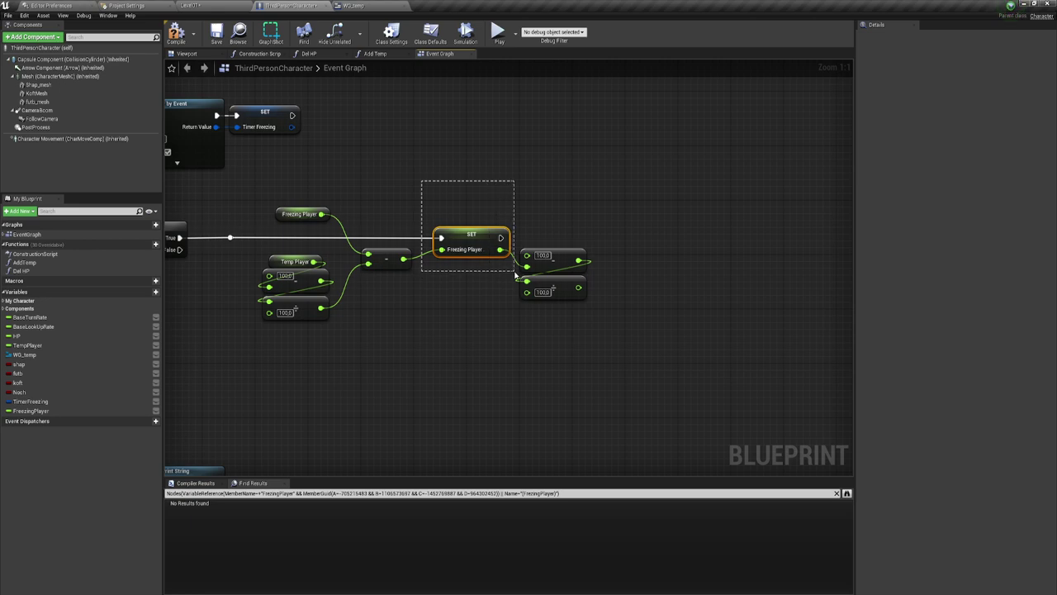
left_click_drag(421, 183, 439, 236)
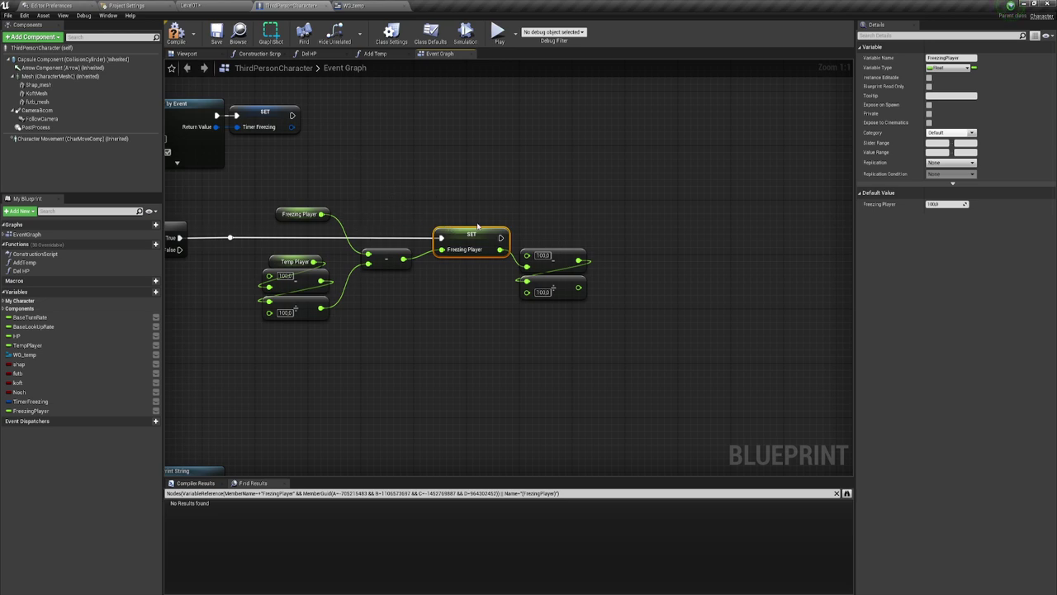
left_click_drag(510, 200, 627, 318)
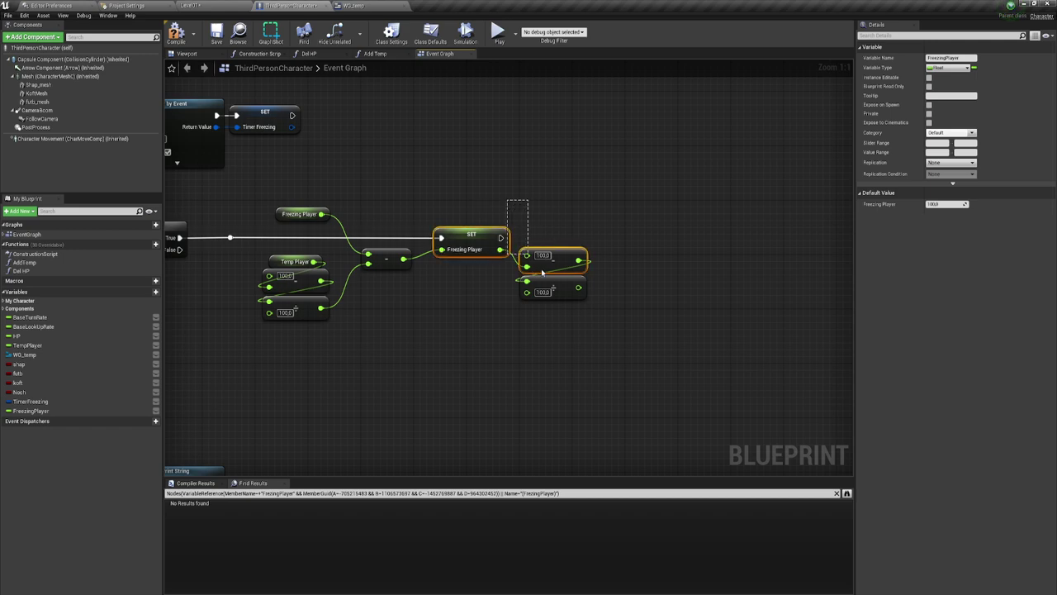
left_click_drag(436, 202, 508, 273)
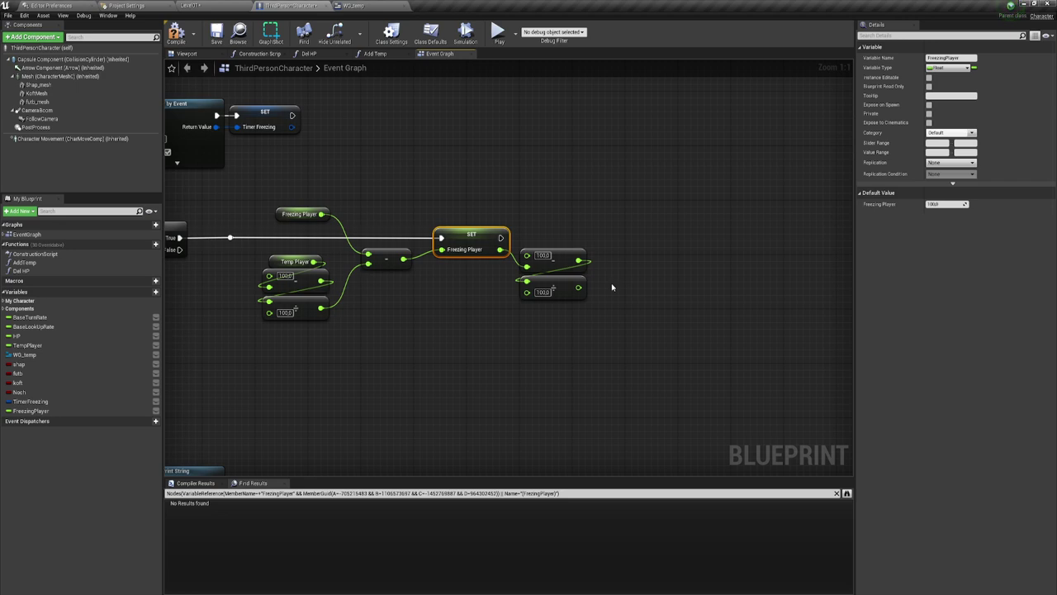
- Add a Clamp (float) node, range 0.0 to 1.0, fed by the lower math node's result
right_click_drag(642, 286, 536, 284)
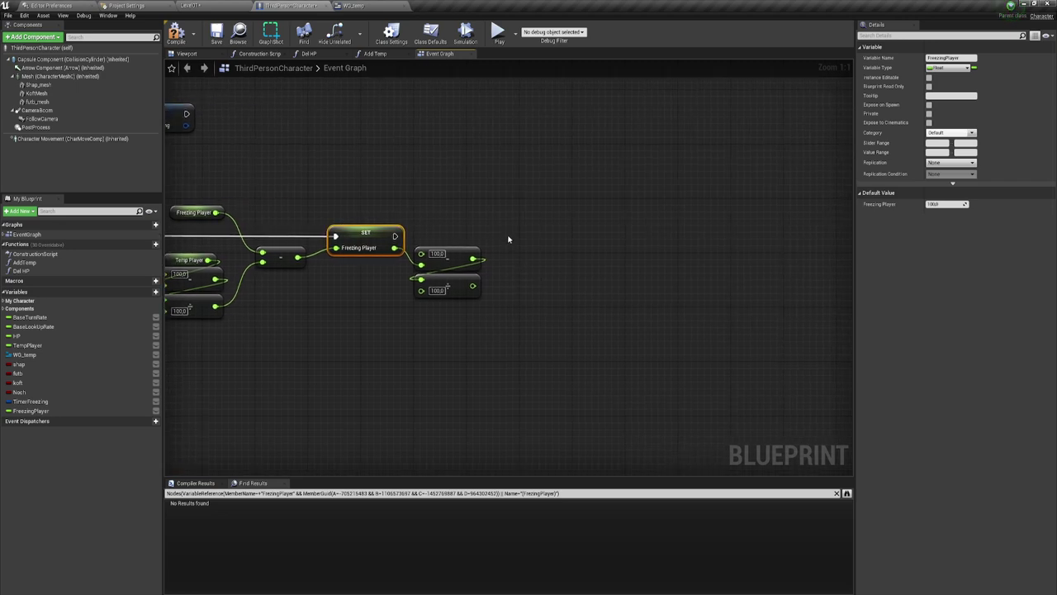
left_click_drag(472, 286, 539, 279)
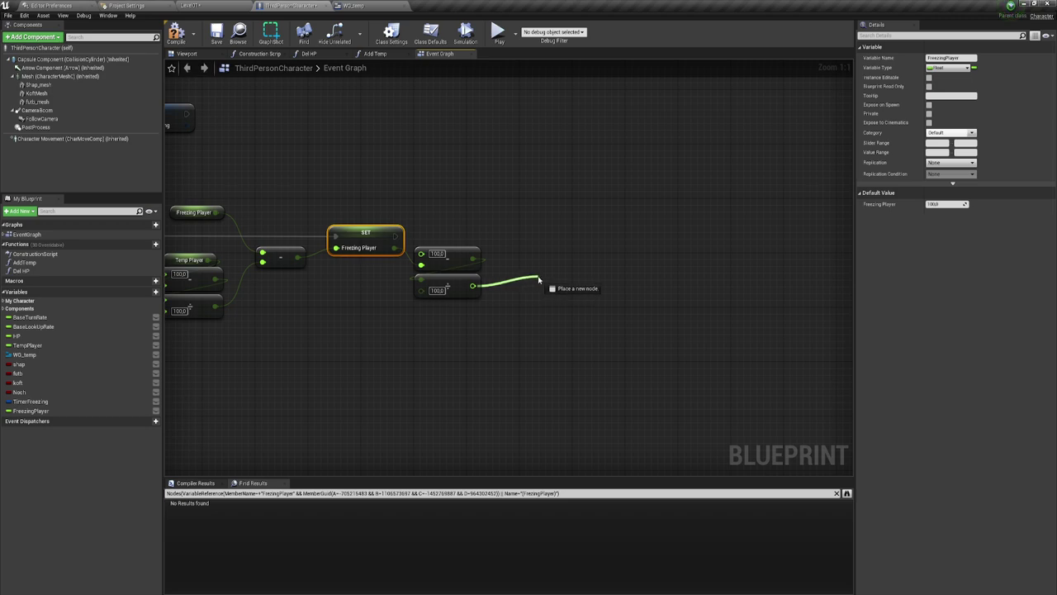
type("cl")
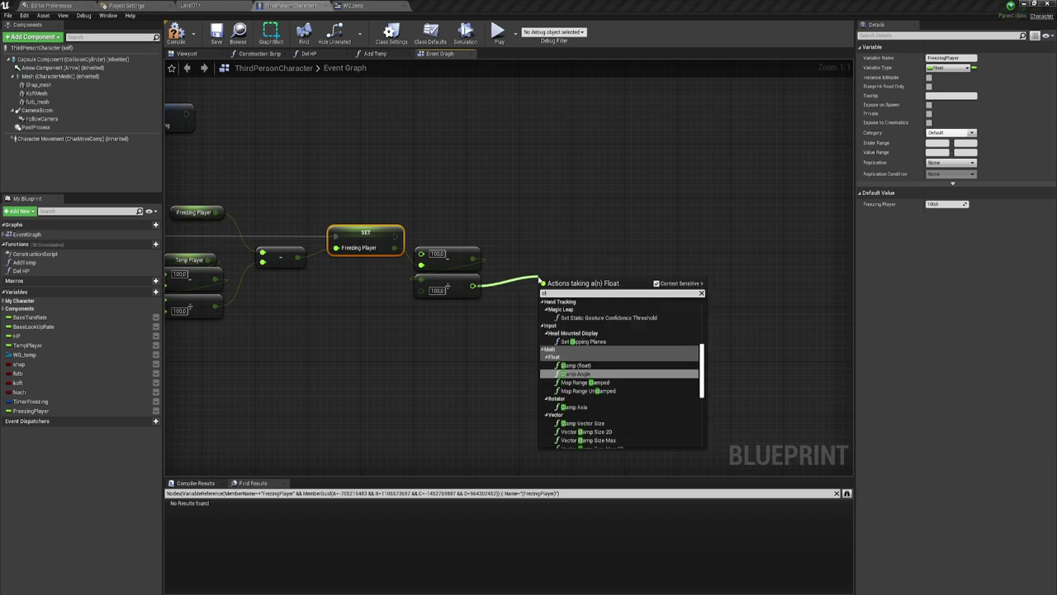
type("l")
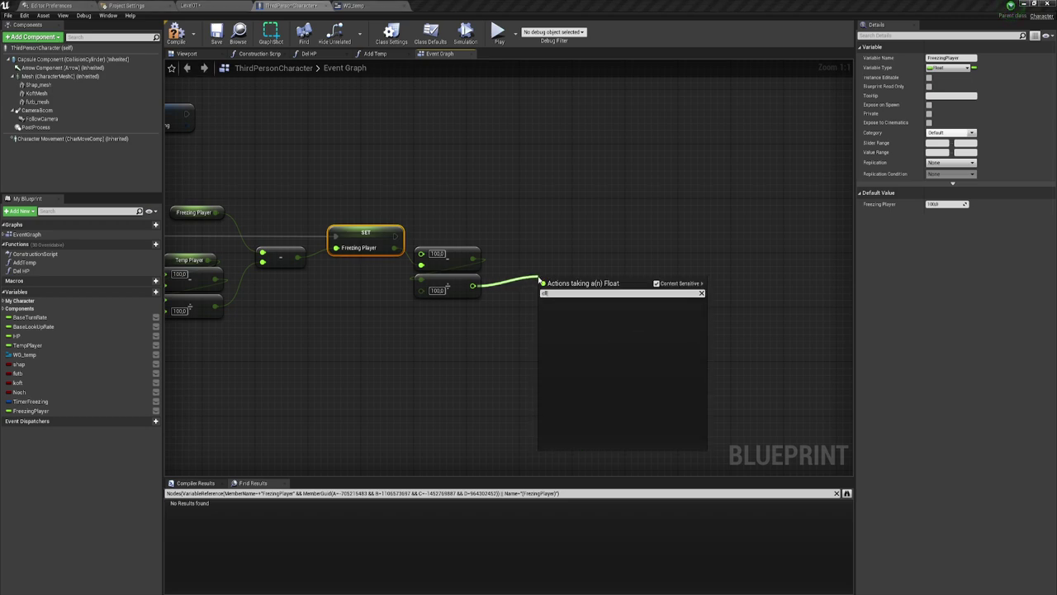
key("BackSpace")
key("BackSpace")
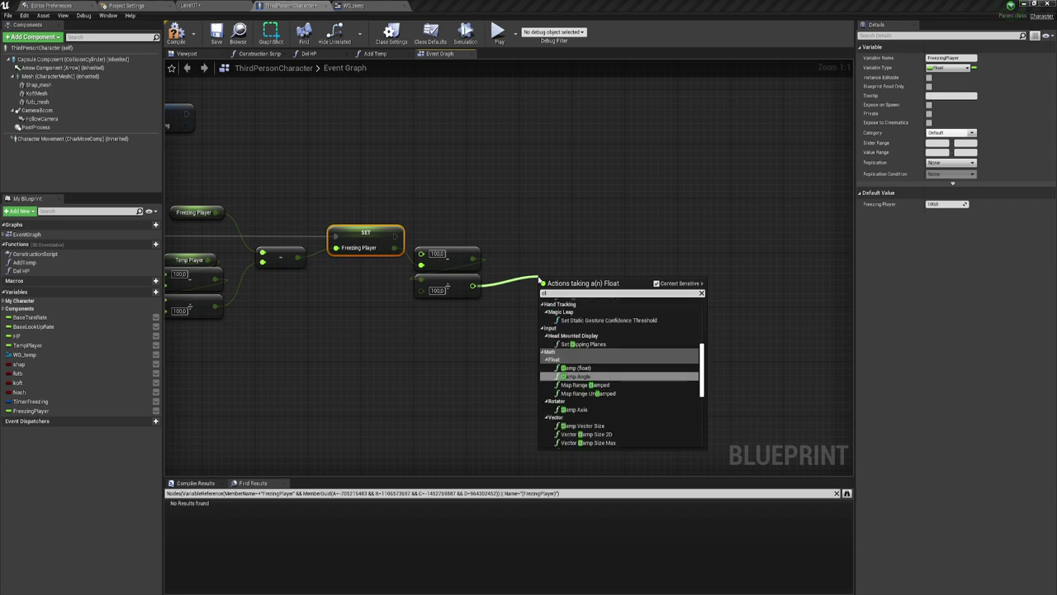
left_click(576, 368)
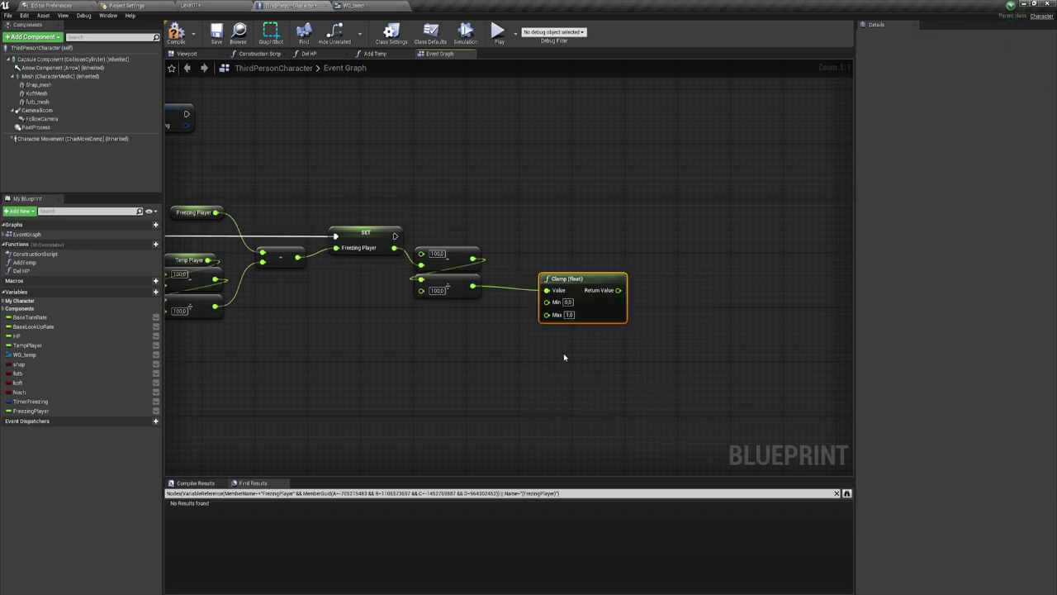
mouse_move(602, 285)
left_mouse_down()
mouse_move(556, 271)
mouse_move(577, 228)
mouse_move(601, 231)
left_mouse_up()
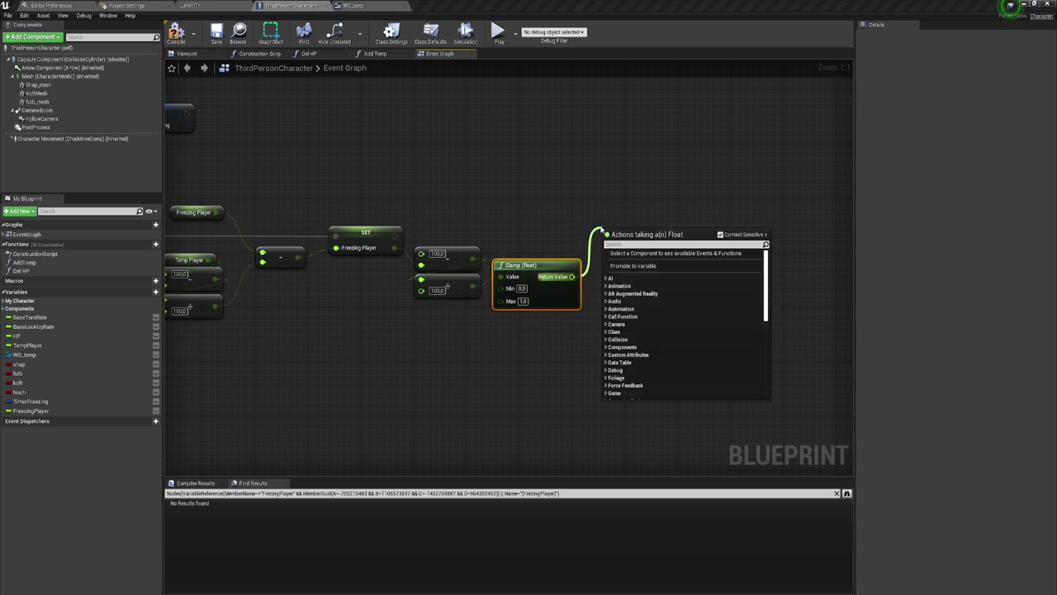
- Promote the clamped value to a new CountFreezing variable and run its setter after SET Freezing Player
left_click(630, 265)
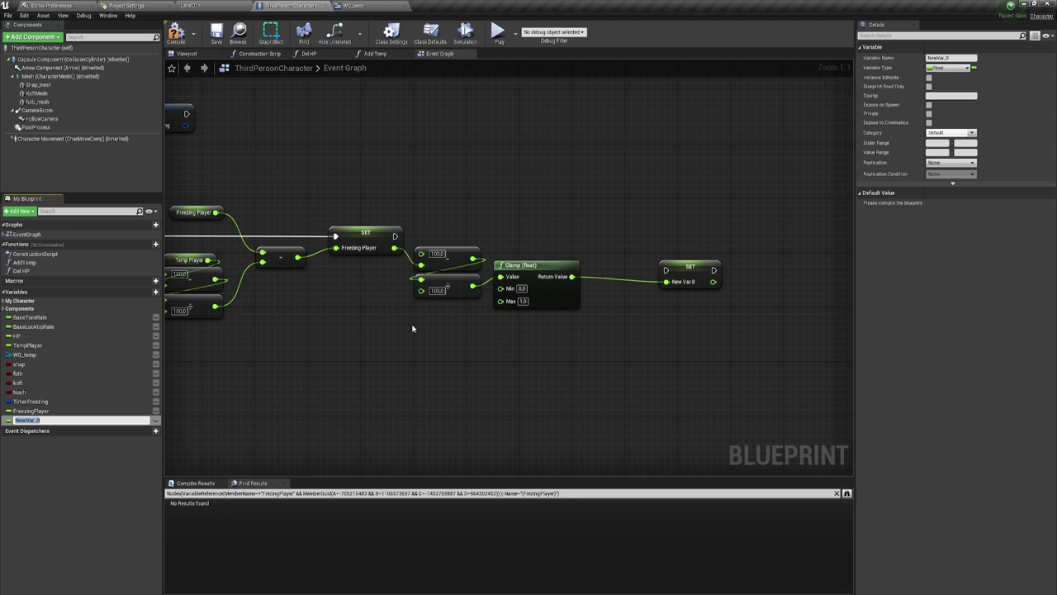
type("CountFreezing")
left_click_drag(693, 279, 627, 245)
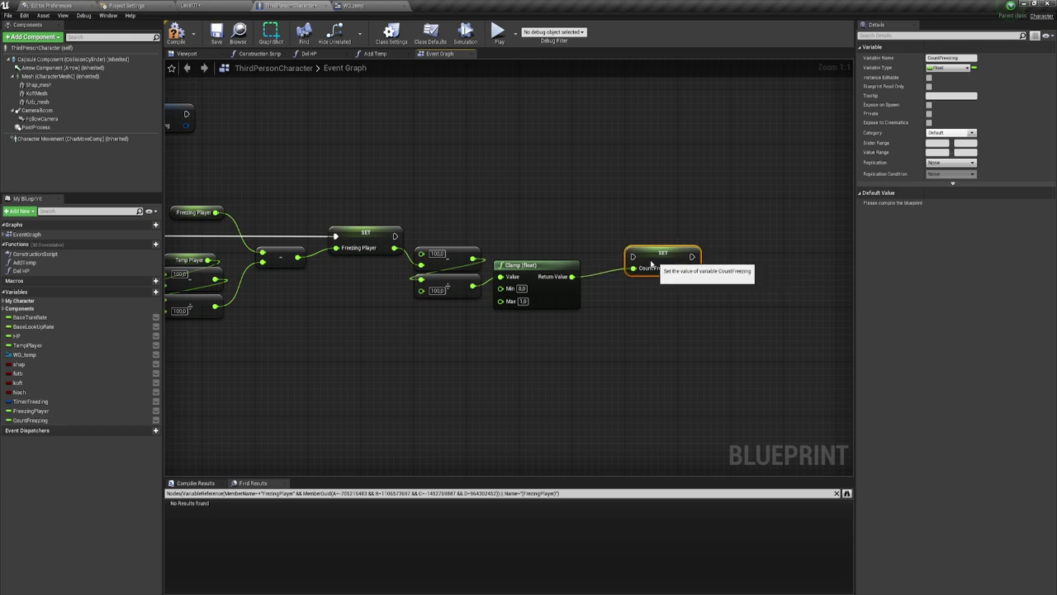
left_click_drag(395, 236, 592, 237)
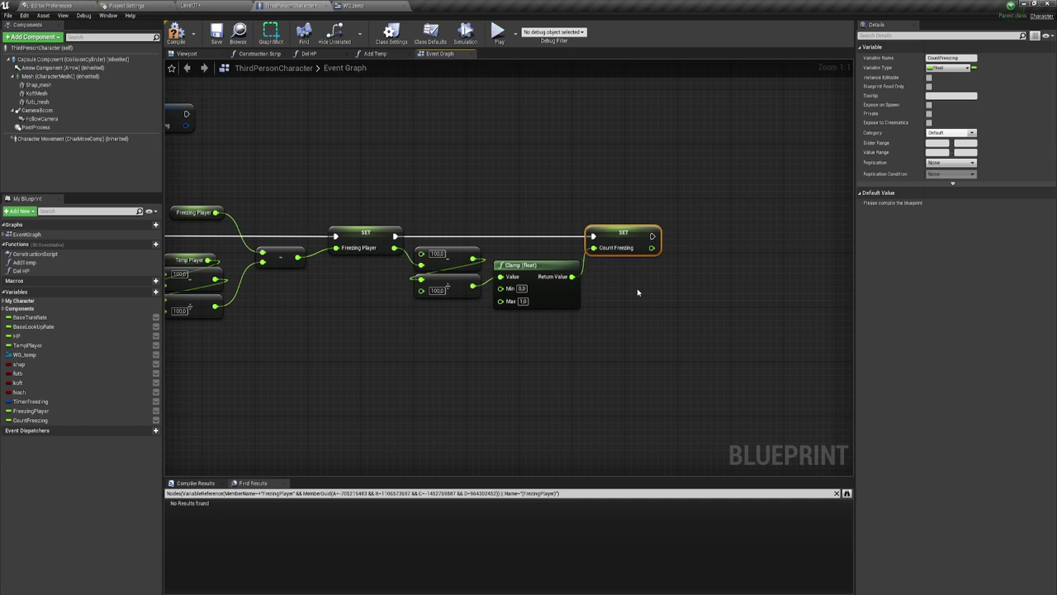
mouse_move(680, 315)
right_mouse_down()
mouse_move(614, 336)
mouse_move(563, 327)
right_mouse_up()
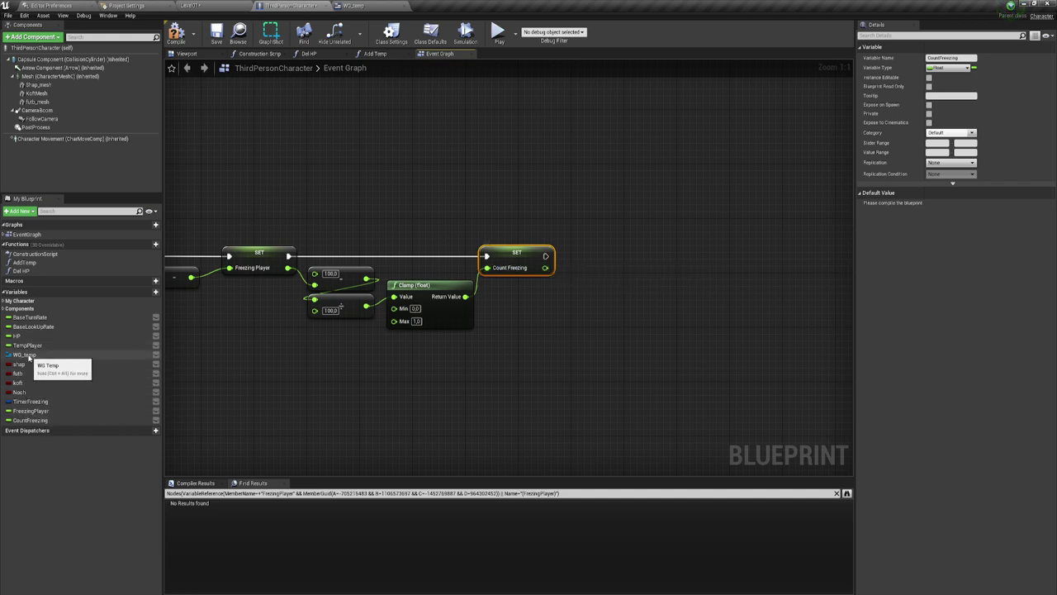
- Call WG Temp's Freezing function after SET Count Freezing, passing Count Freezing as In Percent
mouse_move(25, 354)
left_mouse_down("ctrl")
mouse_move(566, 218)
mouse_move(633, 239)
left_mouse_up("ctrl")
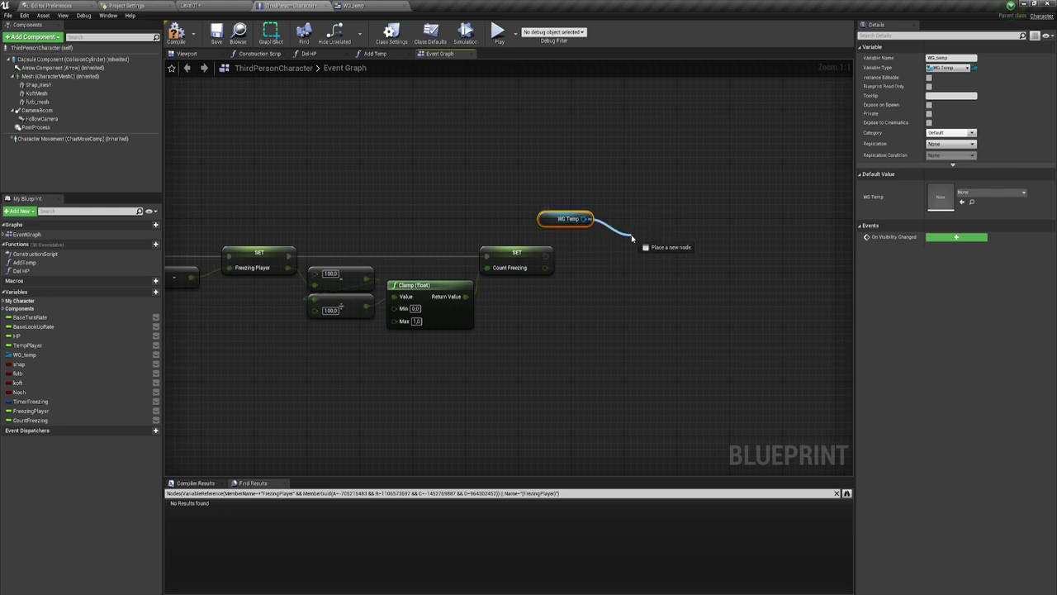
type("fr")
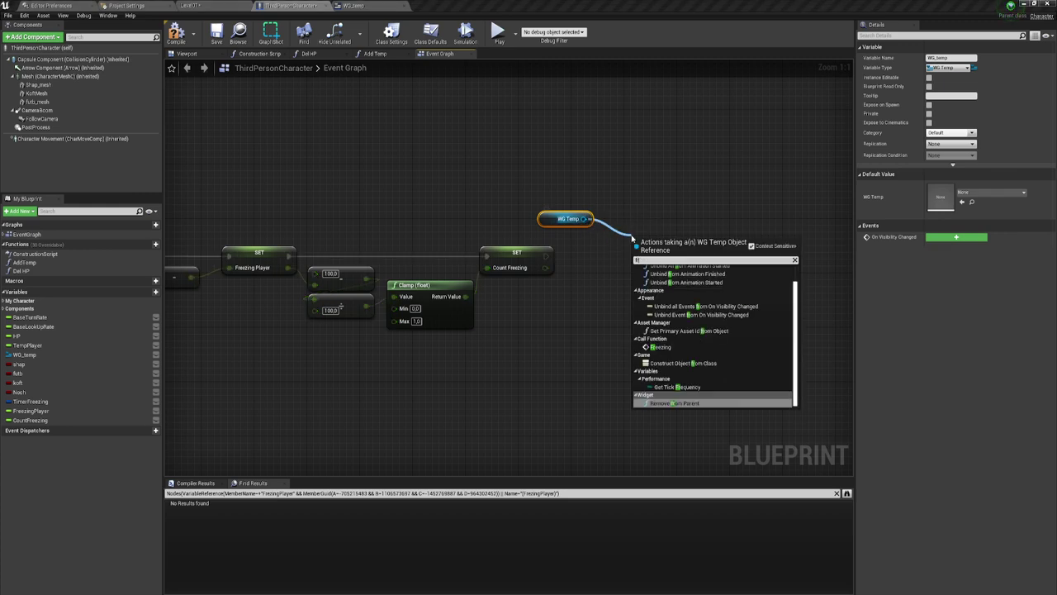
type("e")
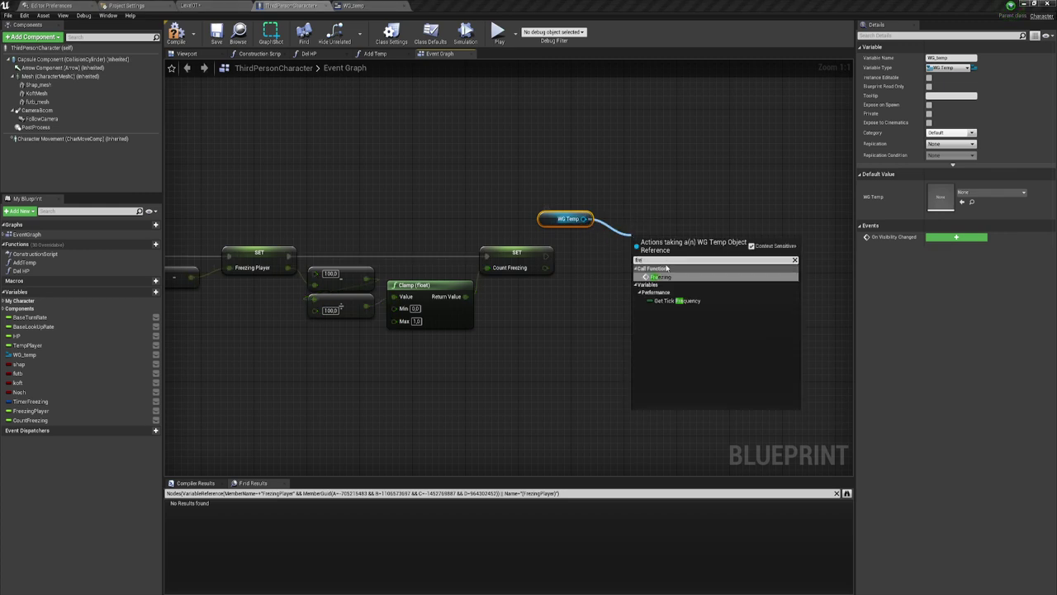
left_click(661, 277)
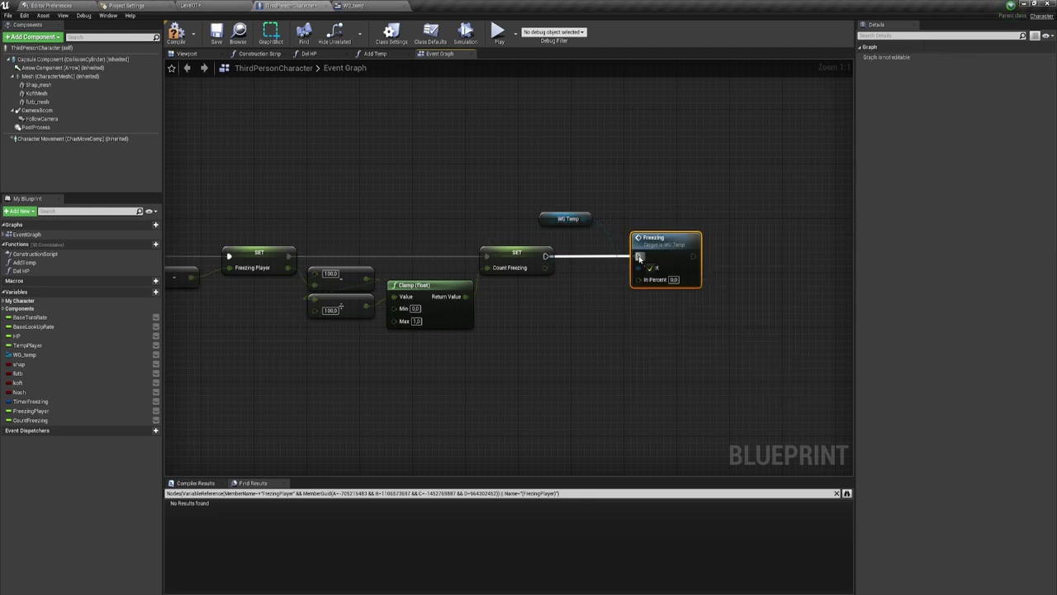
left_click_drag(545, 267, 669, 282)
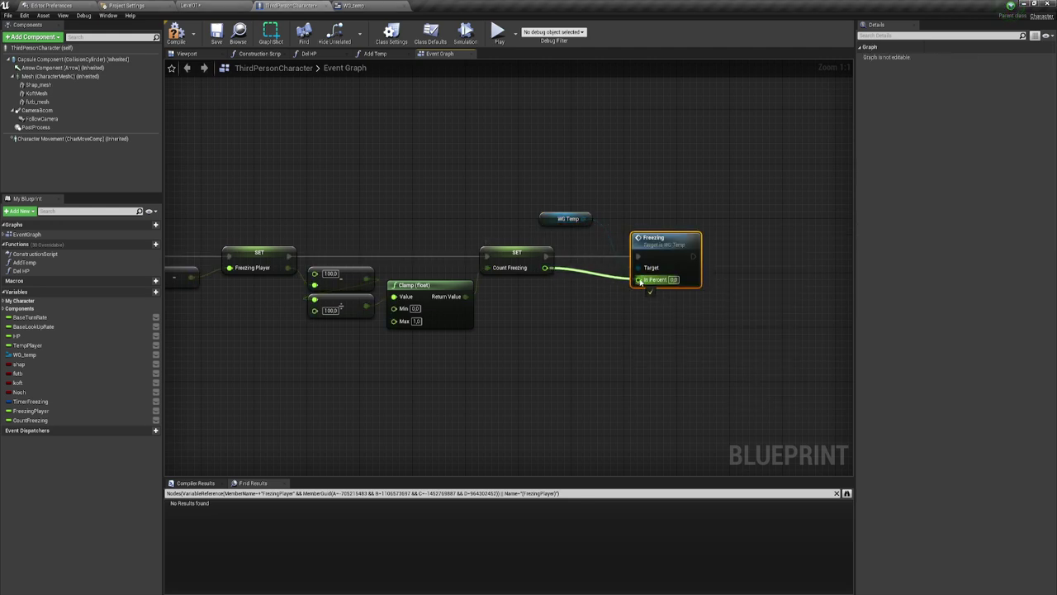
left_click_drag(639, 238, 534, 218)
mouse_move(627, 258)
left_mouse_down()
mouse_move(594, 238)
mouse_move(606, 259)
left_mouse_up()
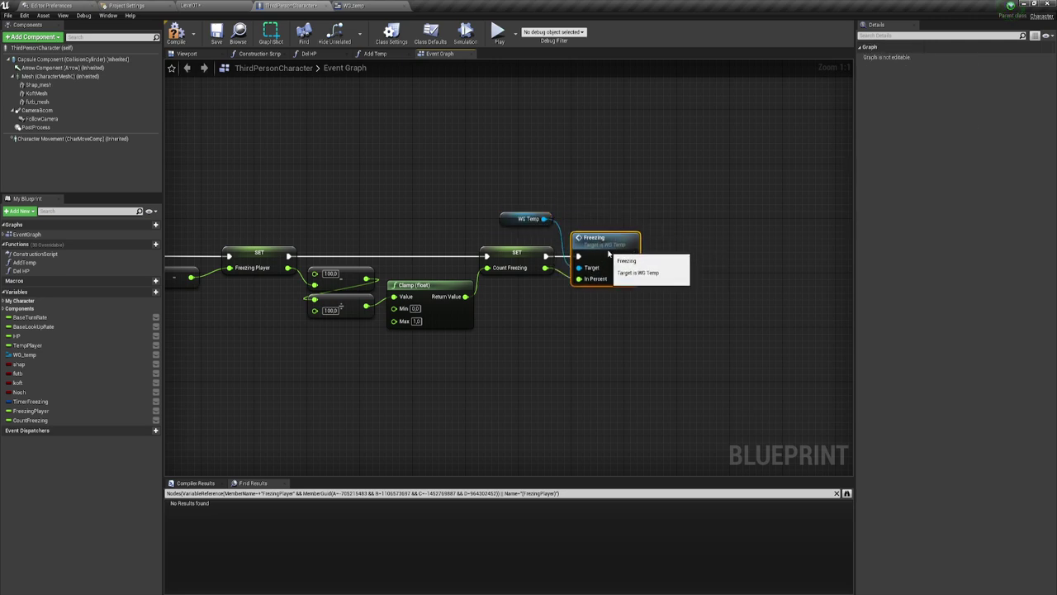
left_click(743, 288)
mouse_move(743, 289)
right_mouse_down()
mouse_move(655, 274)
mouse_move(697, 261)
right_mouse_up()
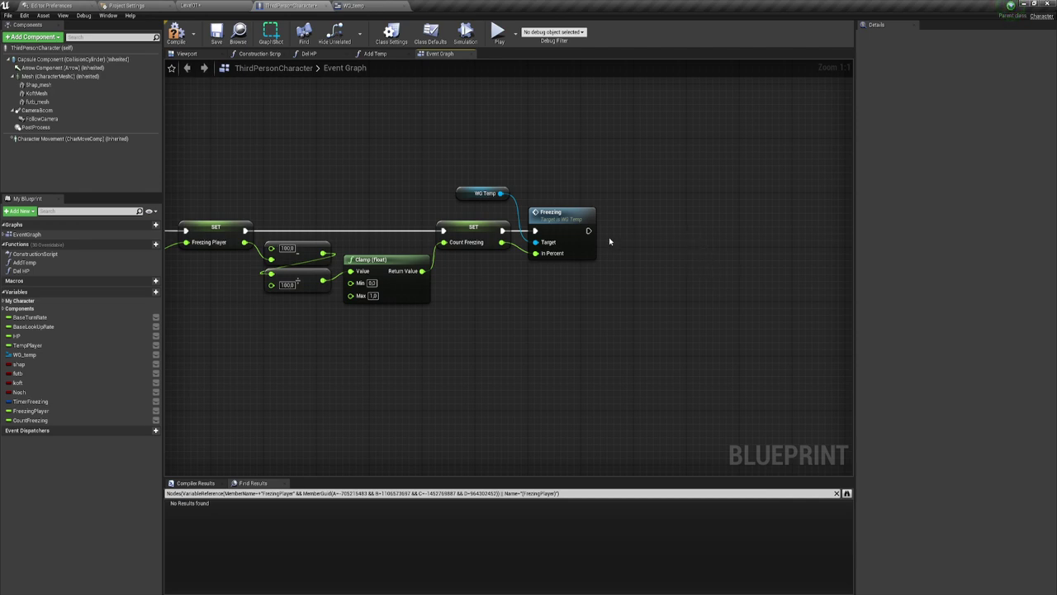
- Start a 'set sca' node search from the Freezing node's execution output
left_click_drag(588, 230, 642, 225)
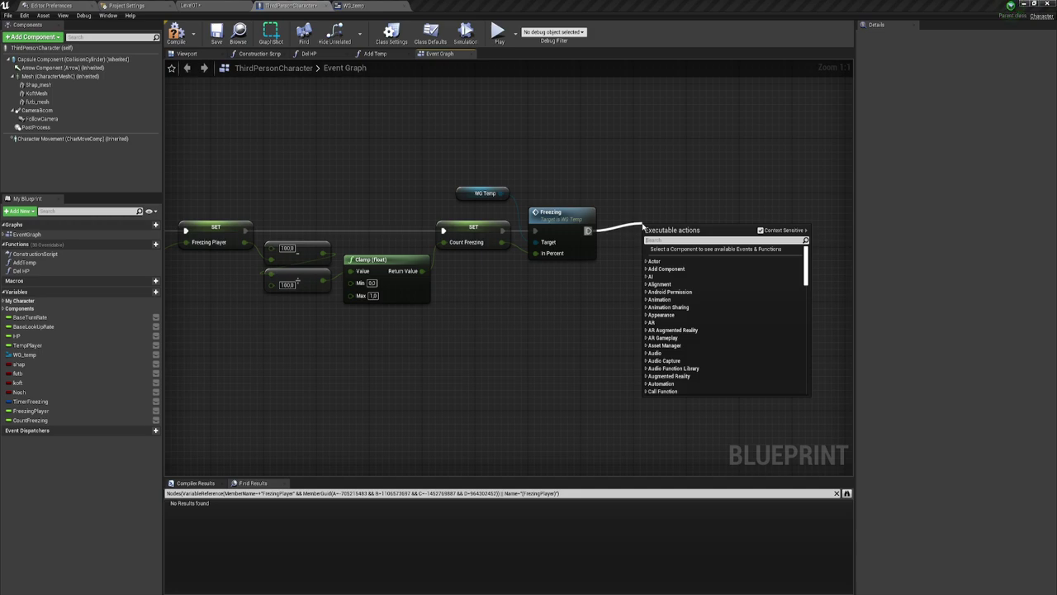
type("set")
type("s")
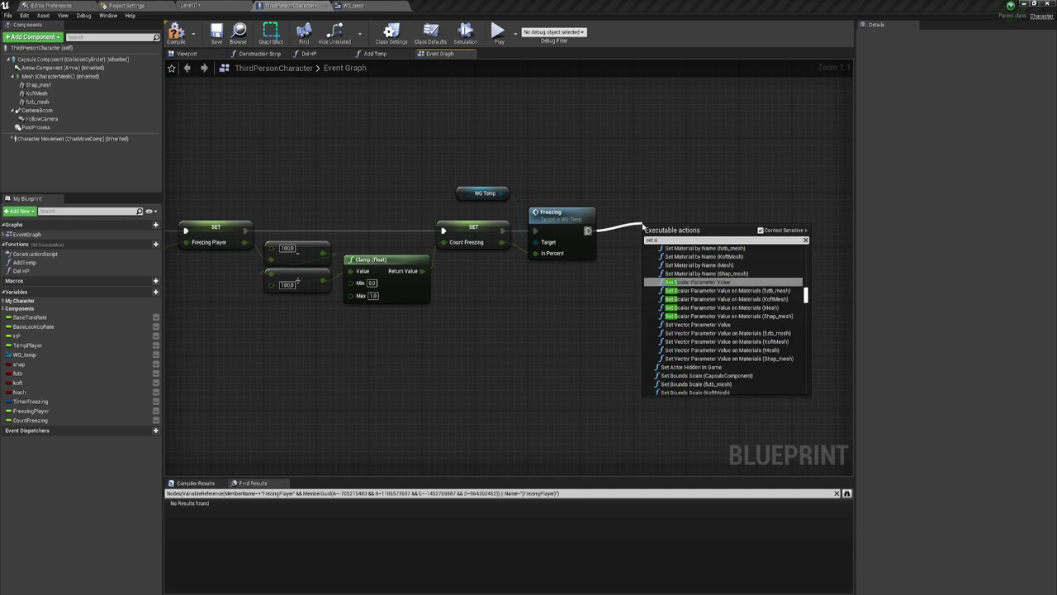
type("cal")
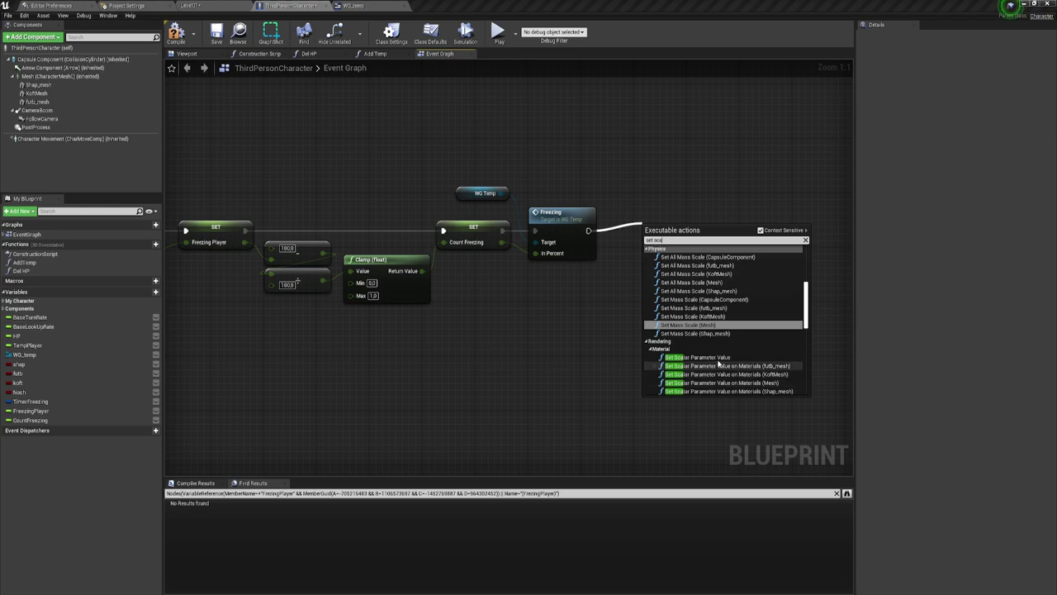
- Add a Set Scalar Parameter Value node using the NewMaterialParameter collection
left_click(710, 357)
left_click_drag(682, 227, 655, 220)
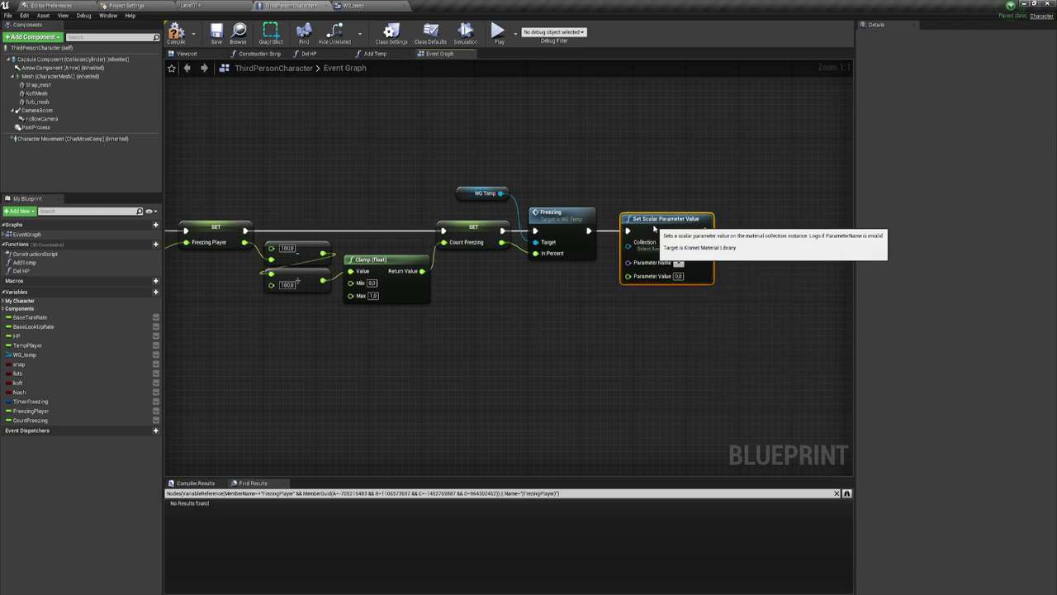
left_click(658, 248)
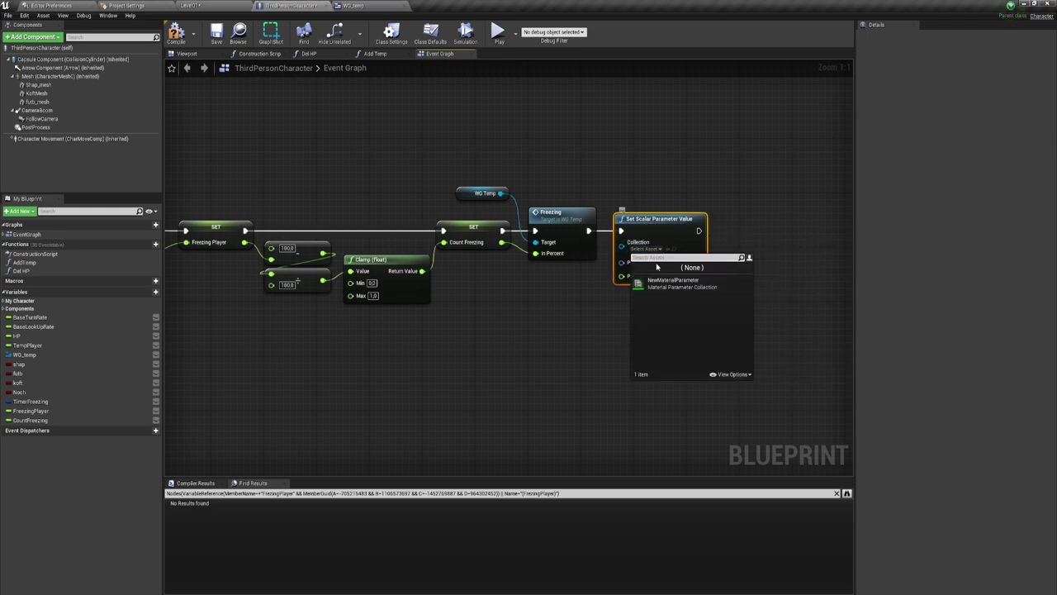
left_click(667, 283)
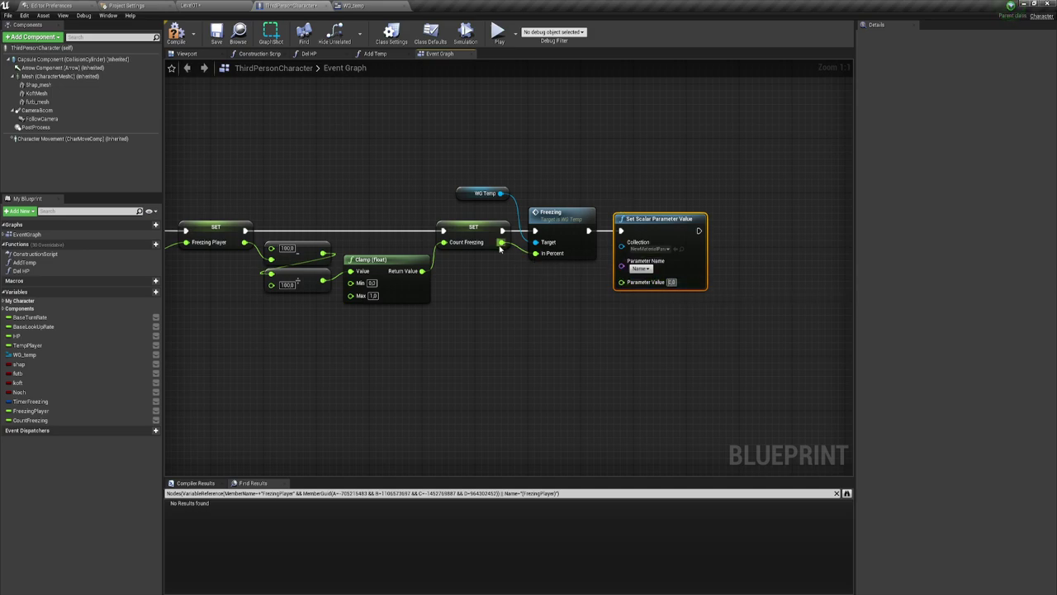
left_click_drag(617, 162, 690, 333)
- Place Set Scalar Parameter Value beside SET Timer Freezing and run it after that setter
left_click_drag(501, 242, 621, 281)
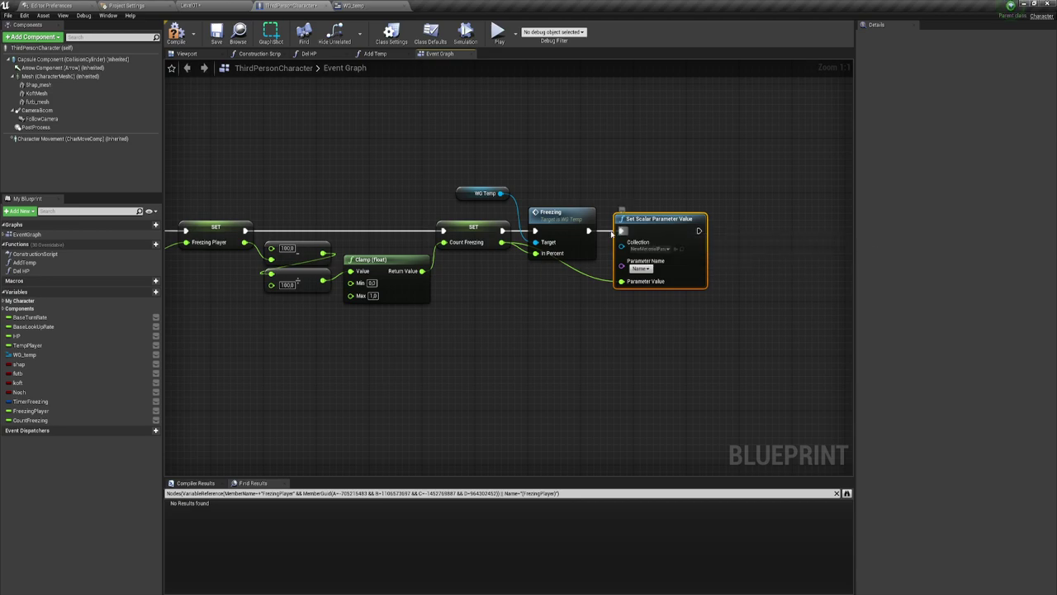
left_click(621, 281, "alt")
left_click_drag(661, 227, 304, 145)
scroll(319, 177, "down", 3)
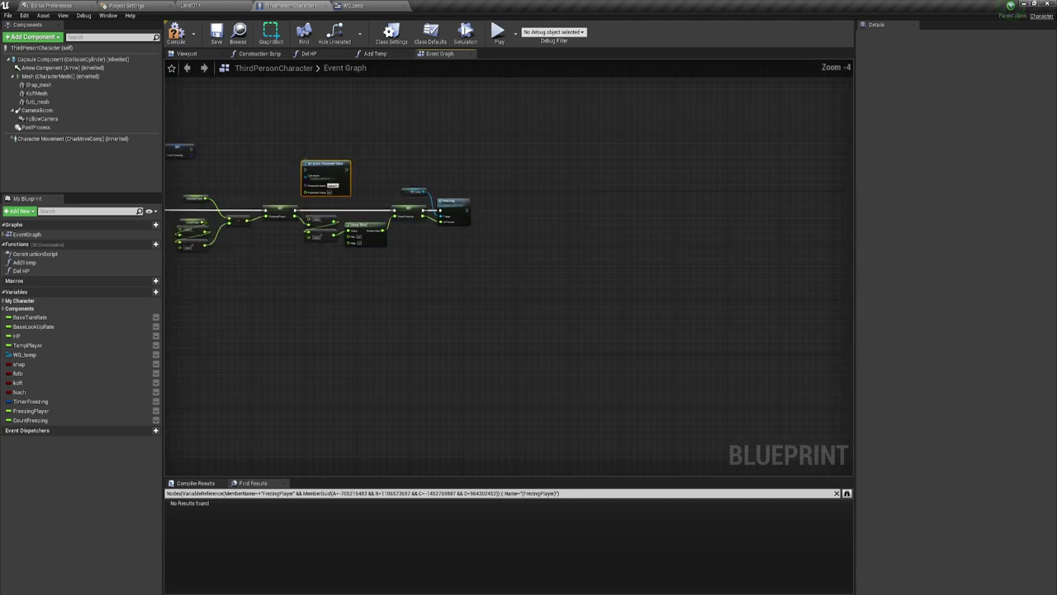
right_click_drag(320, 176, 609, 177)
scroll(728, 238, "up", 3)
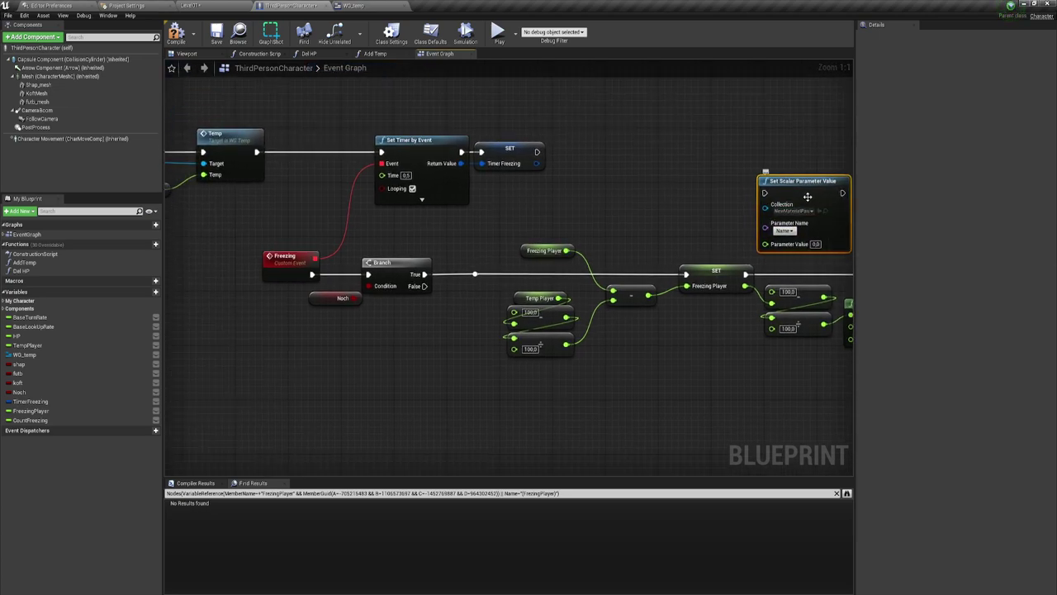
left_click_drag(817, 216, 613, 170)
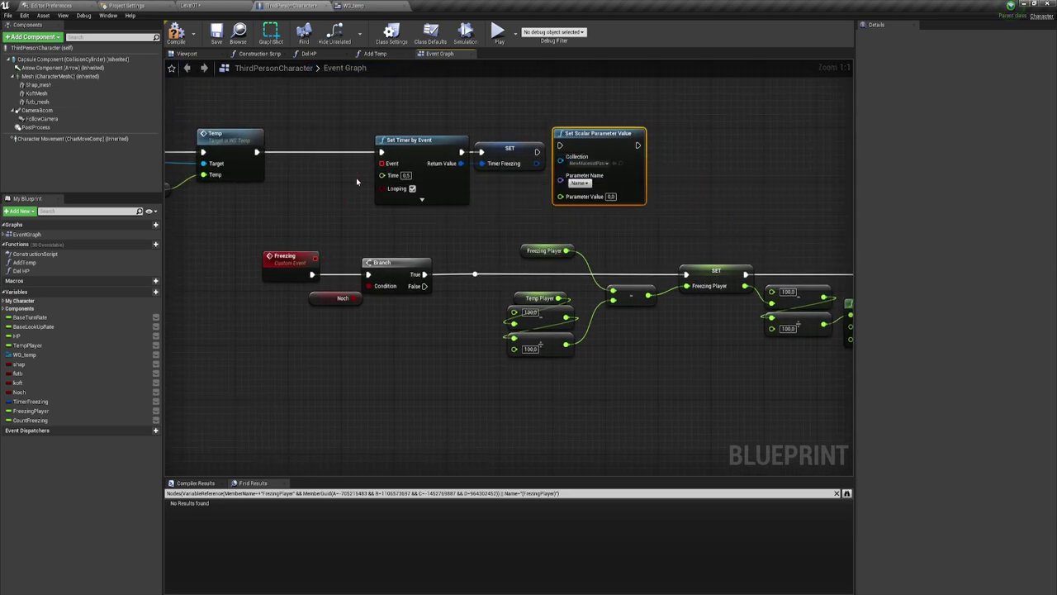
mouse_move(538, 152)
left_mouse_down()
mouse_move(575, 148)
mouse_move(561, 146)
left_mouse_up()
- Confirm the parameter value of 1.0 and recompile ThirdPersonCharacter until it compiles cleanly
key("Return")
left_click(175, 33)
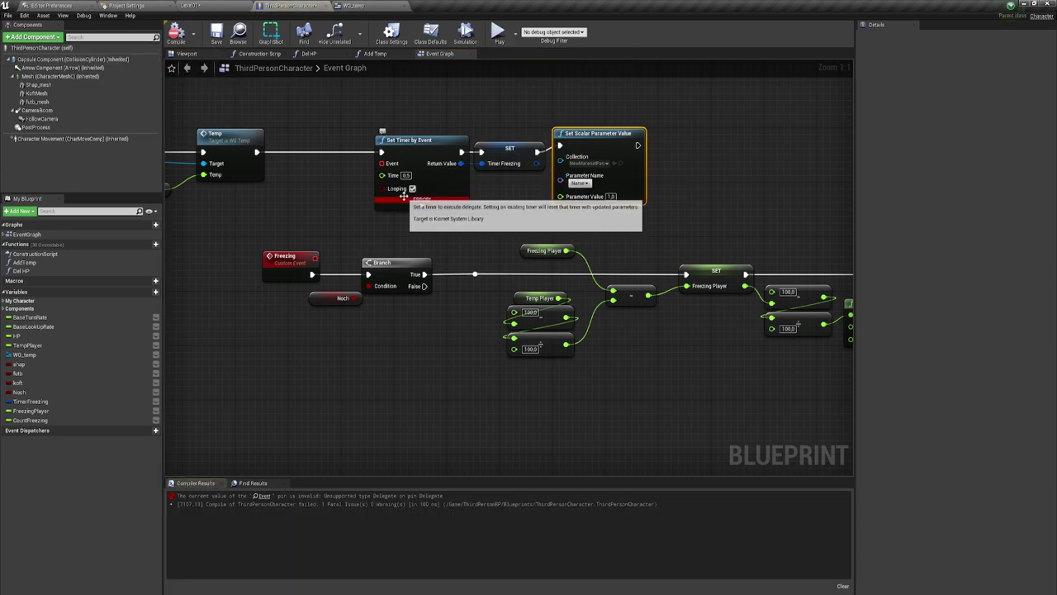
mouse_move(595, 134)
left_mouse_down()
mouse_move(635, 93)
mouse_move(257, 152)
left_mouse_up()
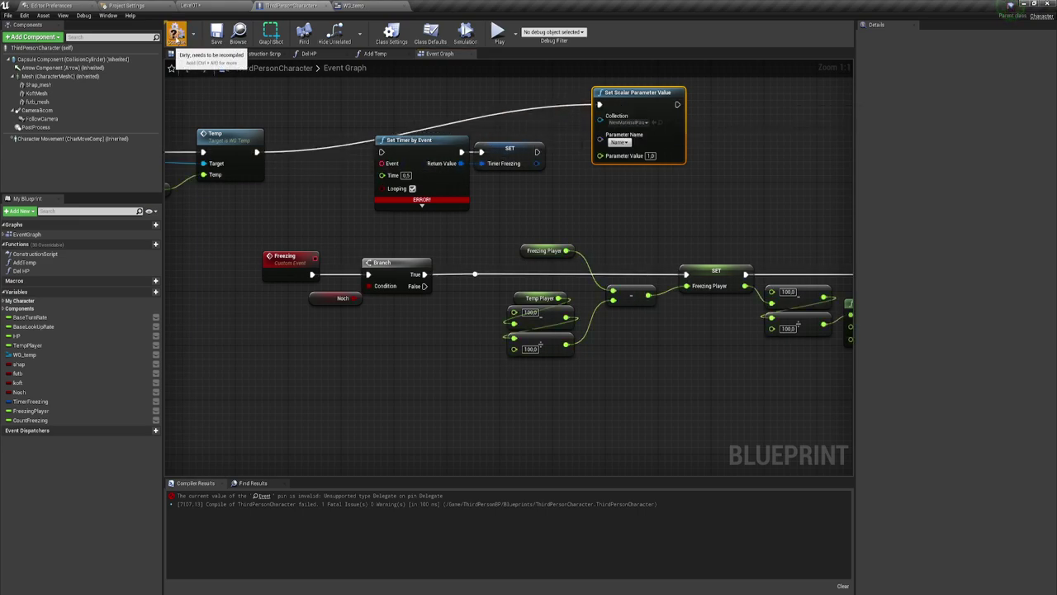
left_click(177, 33)
- Play-test the game to see the frost overlay, then stop and return to the graph
left_click(498, 33)
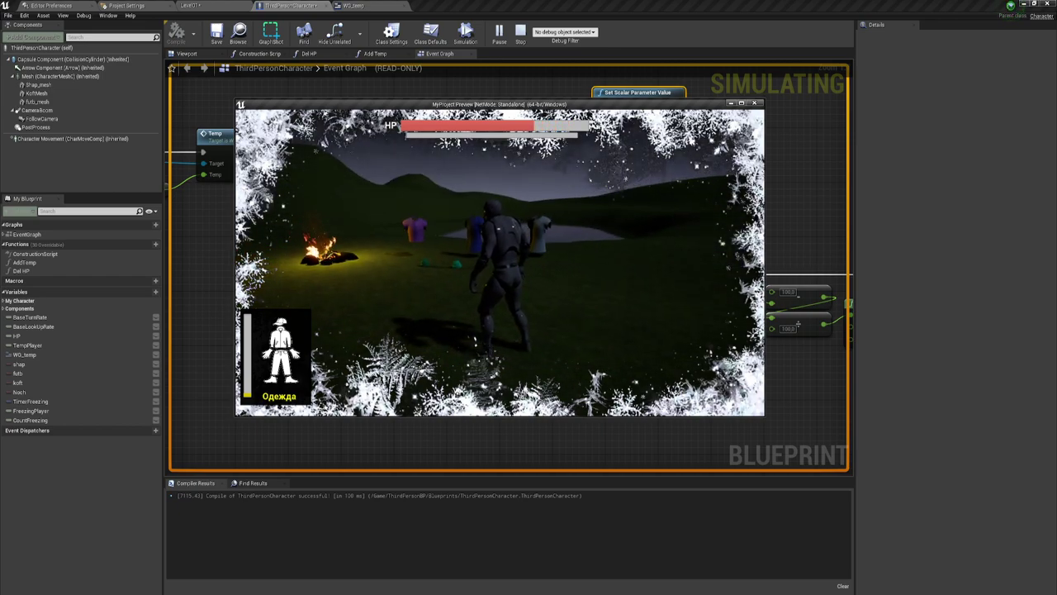
key("Escape")
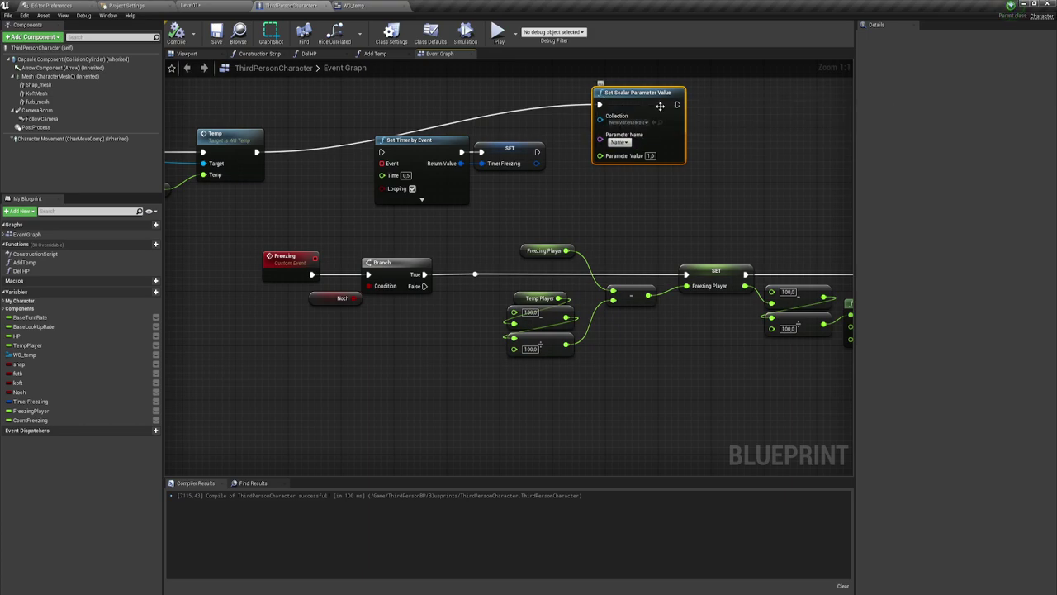
scroll(540, 112, "down", 3)
- Connect the Set Timer node's Event pin to the Freezing event
scroll(346, 150, "up", 3)
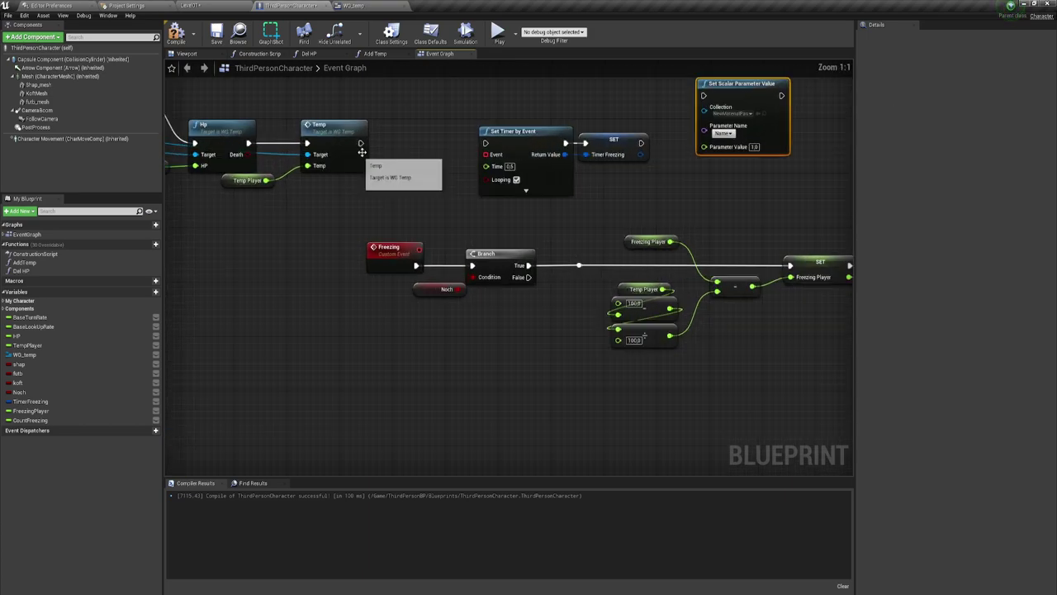
mouse_move(360, 144)
left_mouse_down()
mouse_move(485, 143)
mouse_move(419, 254)
left_mouse_up()
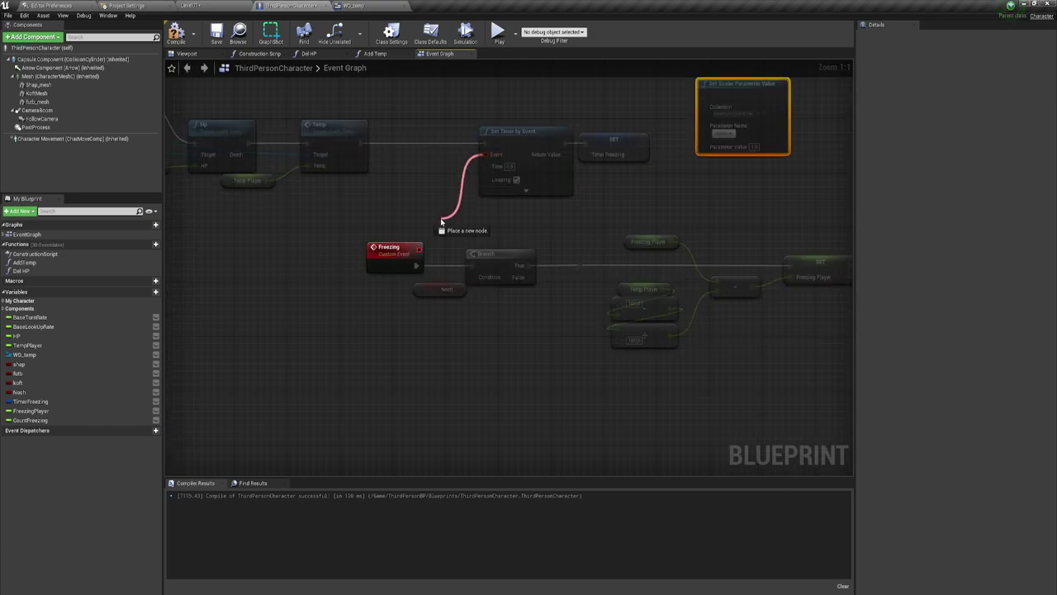
right_click_drag(710, 222, 477, 203)
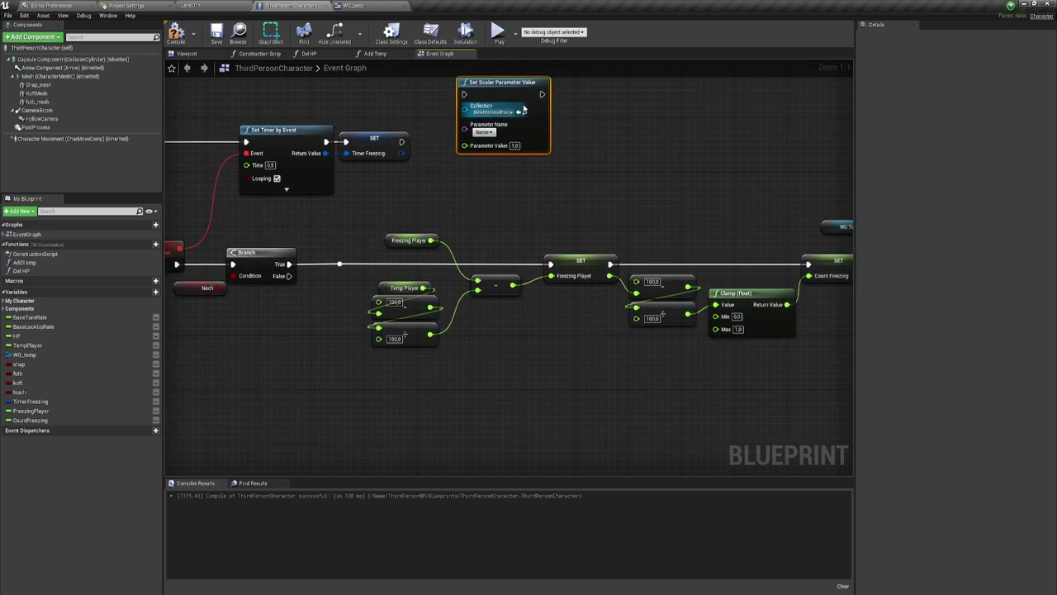
- Run Set Scalar Parameter Value after Freezing with Count Freezing as Parameter Value, then view WG_temp's Designer
mouse_move(462, 108)
left_mouse_down()
mouse_move(898, 261)
mouse_move(449, 184)
left_mouse_up()
right_click_drag(336, 177, 572, 227)
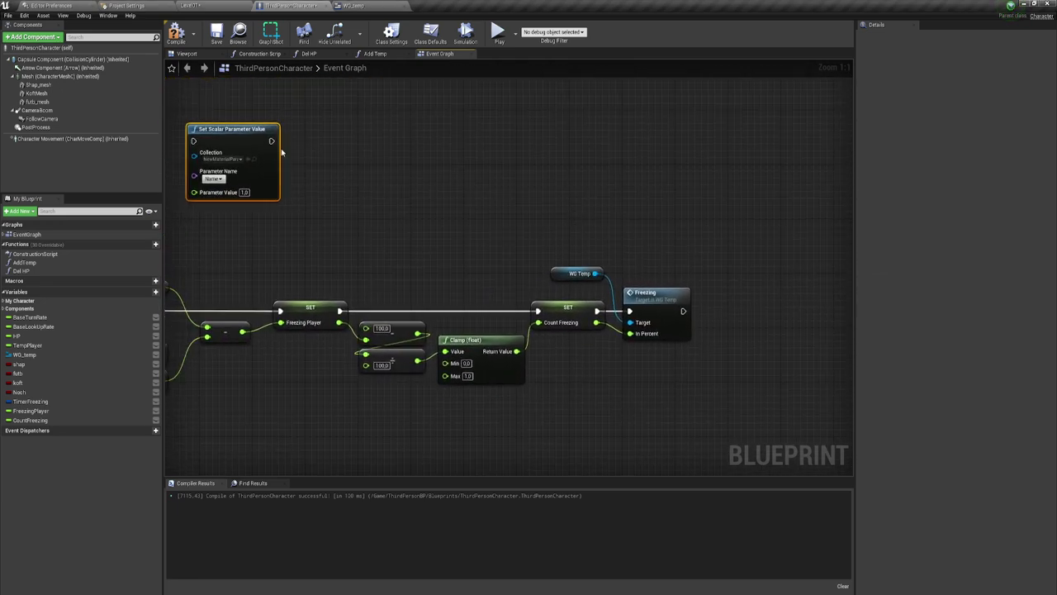
mouse_move(236, 125)
left_mouse_down()
mouse_move(655, 224)
mouse_move(742, 299)
left_mouse_up()
right_click_drag(684, 318, 560, 233)
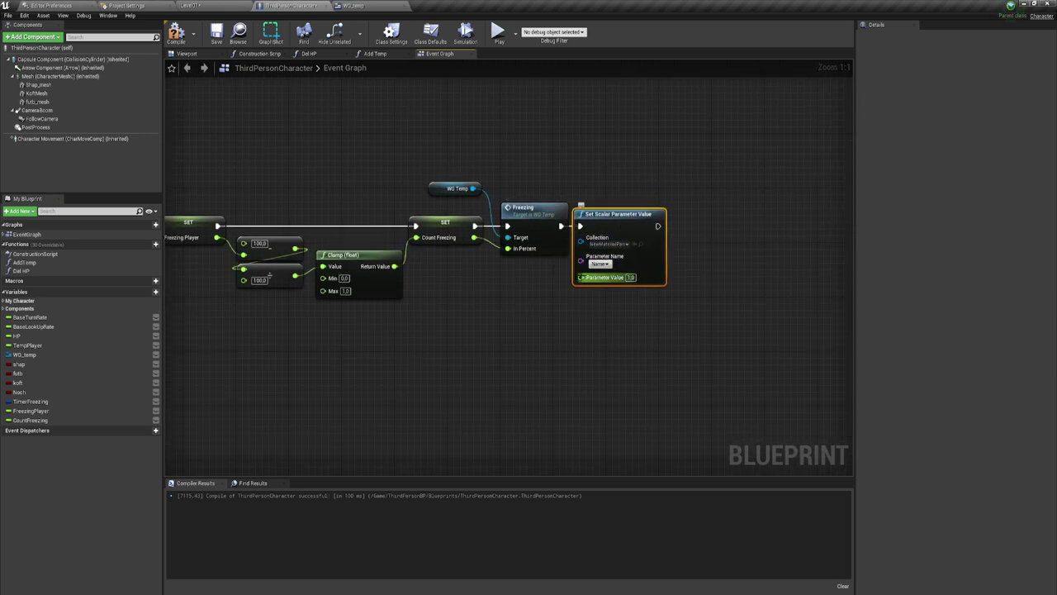
mouse_move(581, 278)
left_mouse_down()
mouse_move(470, 249)
mouse_move(474, 238)
left_mouse_up()
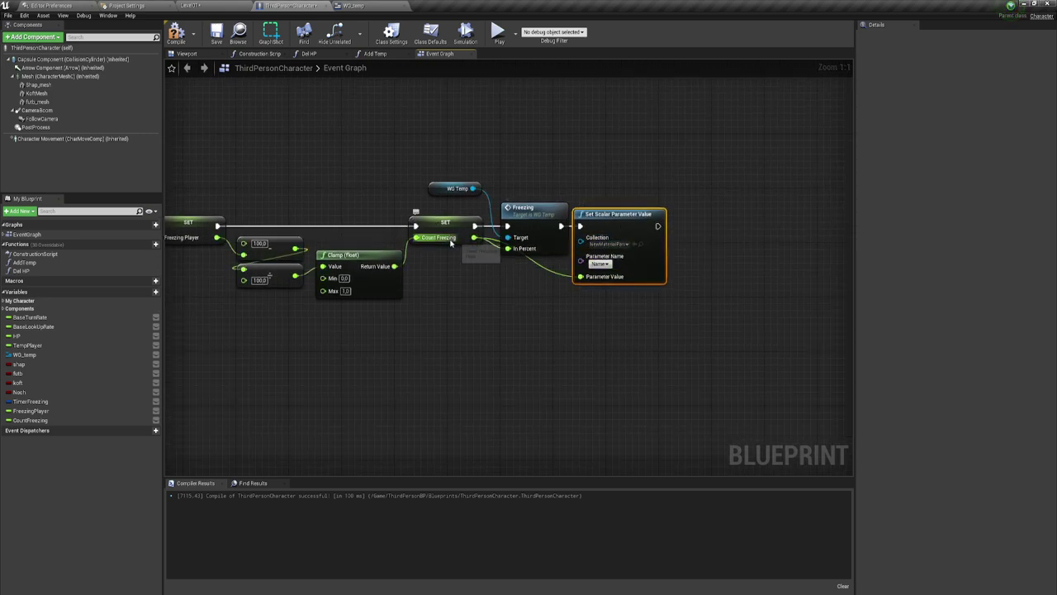
left_click(437, 241)
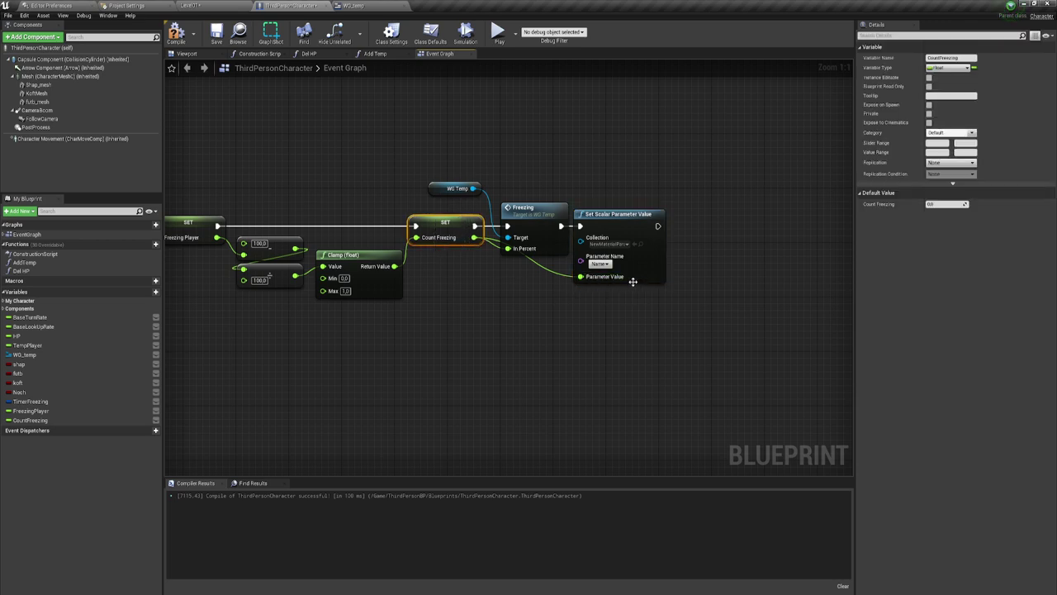
right_click_drag(657, 265, 585, 262)
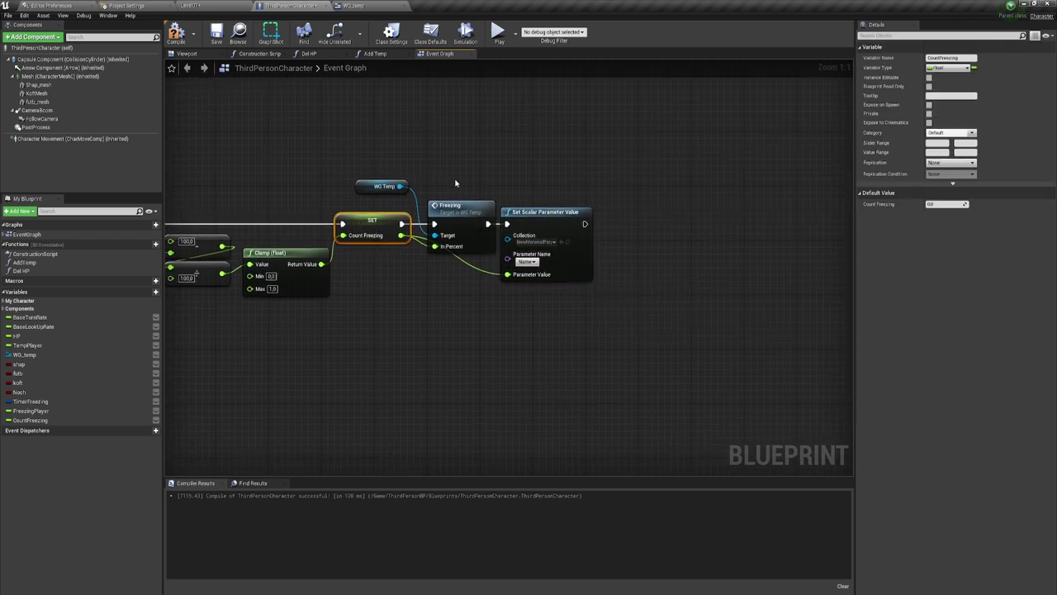
left_click(355, 6)
left_click(977, 43)
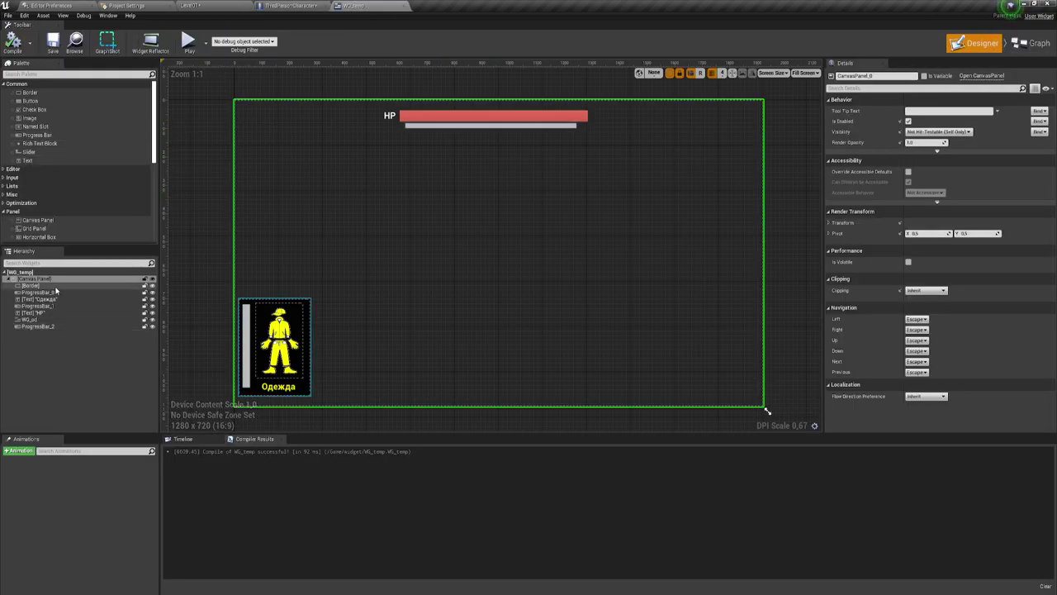
- Set ProgressBar_2's Percent to 1.0 so it shows fully cyan, then switch to the widget Graph
left_click(41, 327)
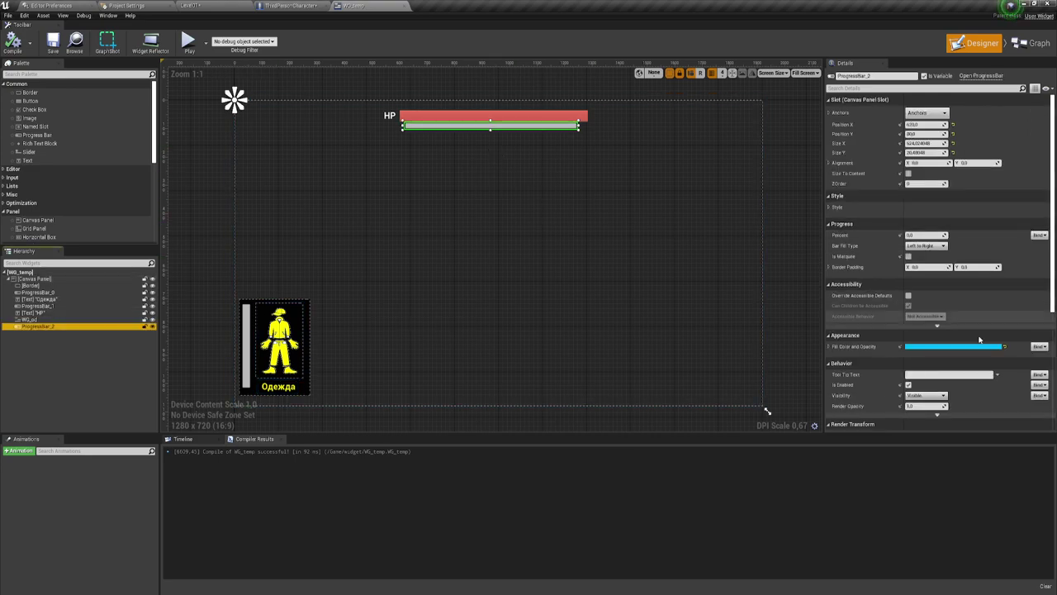
left_click(925, 234)
type("1")
key("Return")
left_click_drag(923, 235, 934, 234)
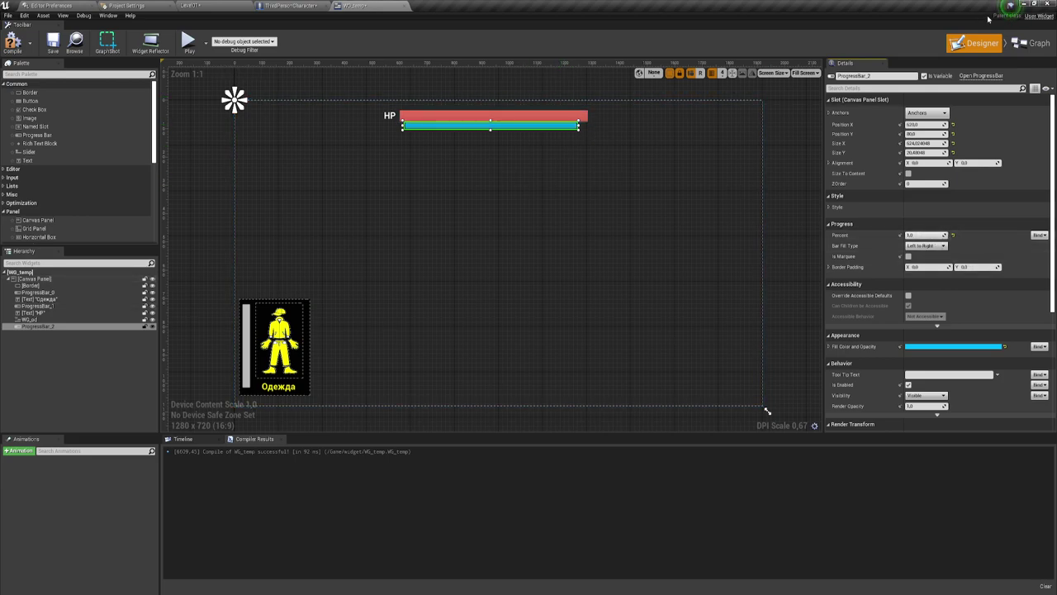
left_click(1032, 42)
- Back in ThirdPersonCharacter, add a Branch node run after Set Scalar Parameter Value
left_click(281, 7)
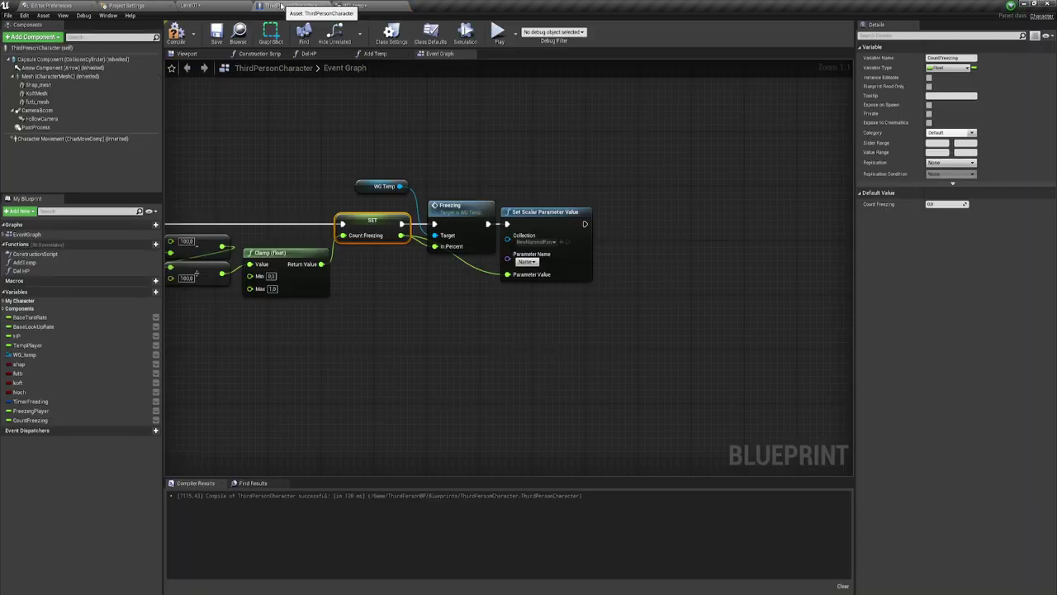
left_click_drag(496, 157, 626, 320)
right_click_drag(635, 249, 570, 271)
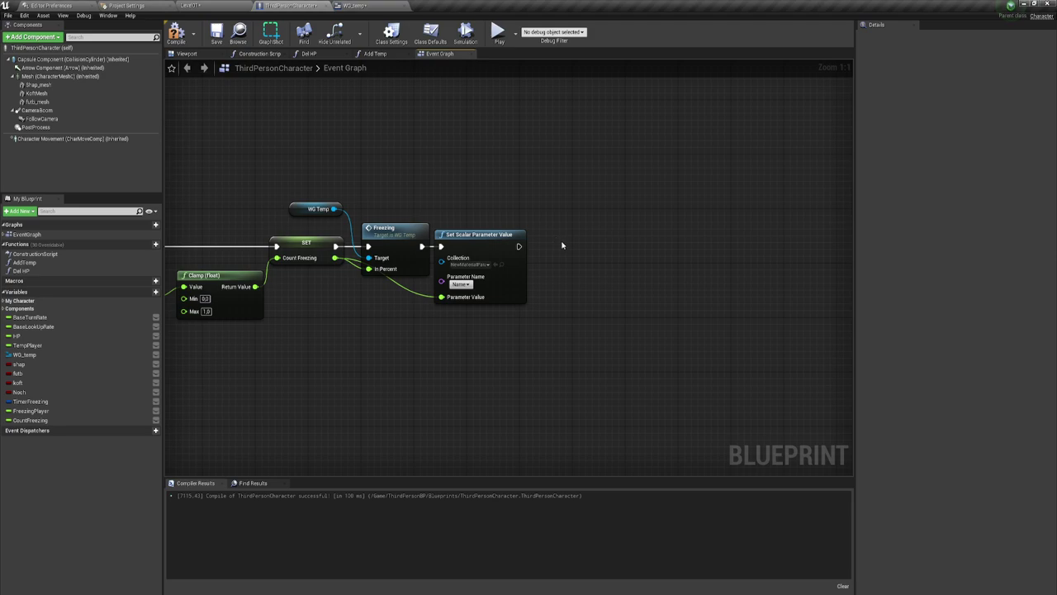
left_click(547, 242)
mouse_move(519, 246)
left_mouse_down()
mouse_move(551, 257)
mouse_move(573, 247)
left_mouse_up()
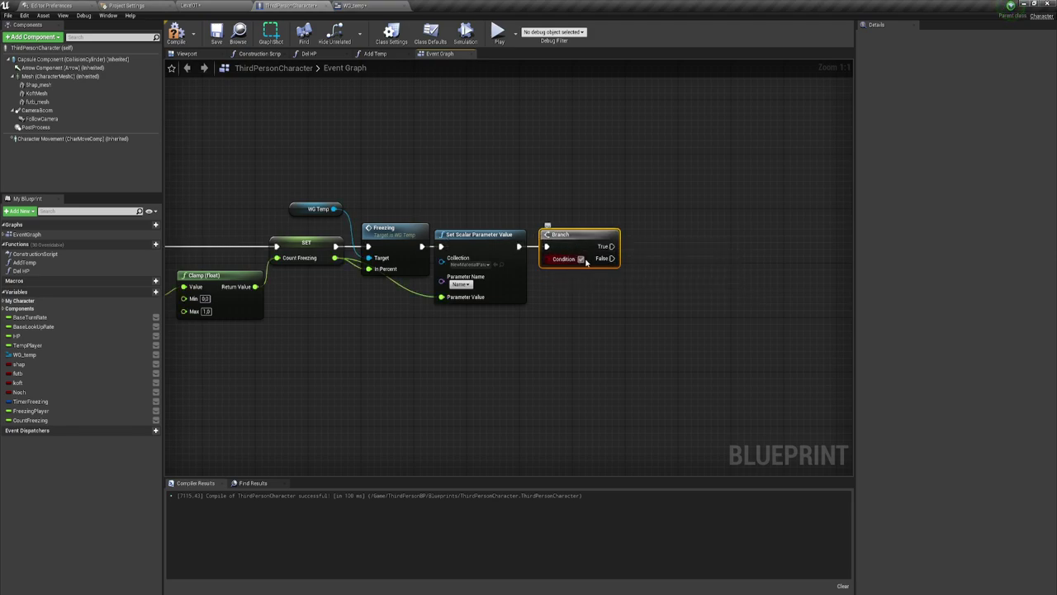
- Feed the Branch Condition an Equal (float) check of Count Freezing against 1.0
right_click_drag(541, 317, 464, 287)
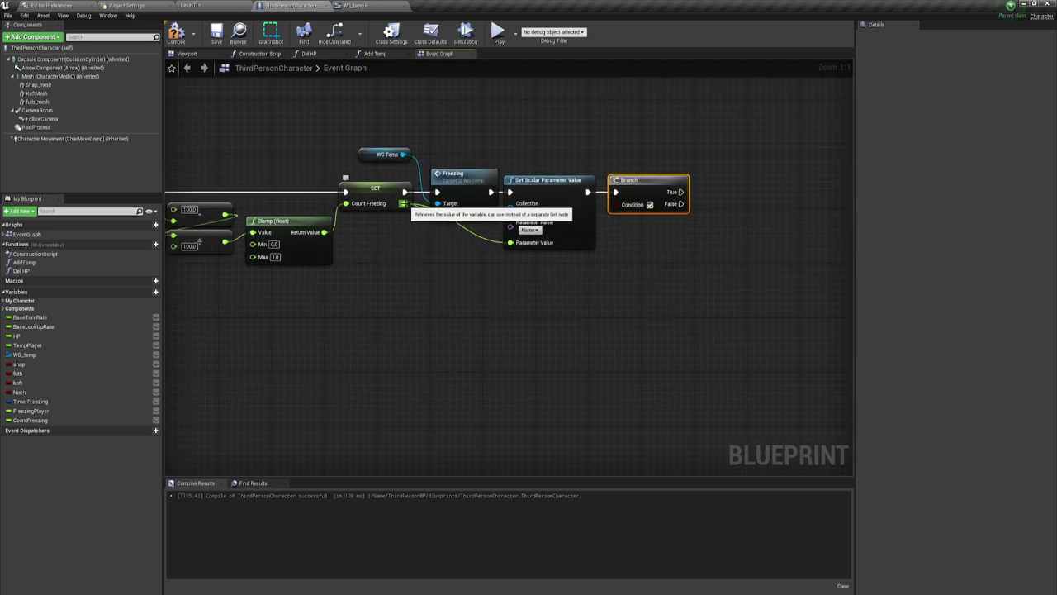
left_click_drag(404, 204, 473, 287)
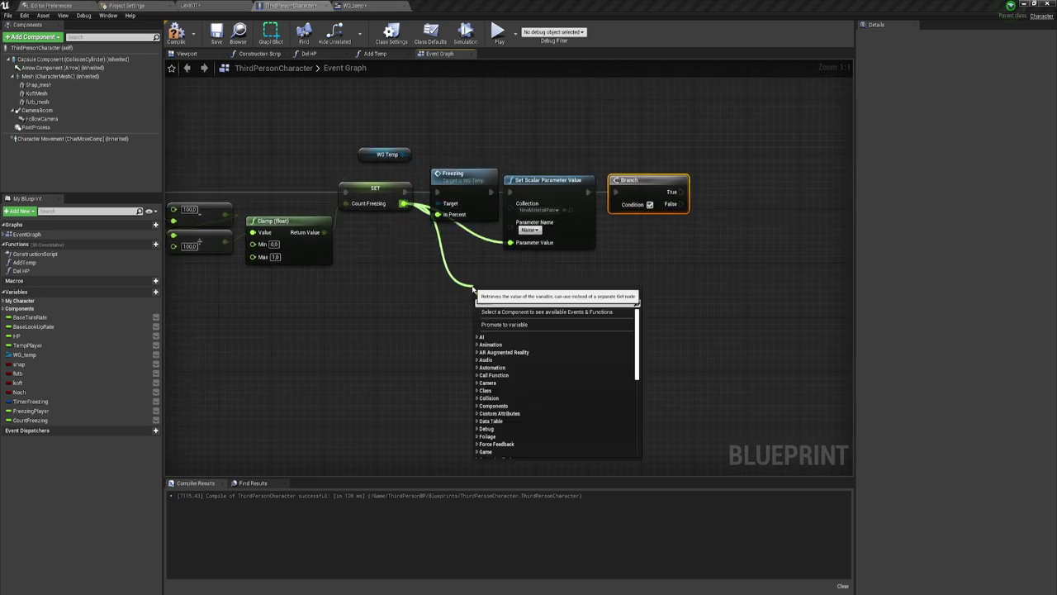
type("==")
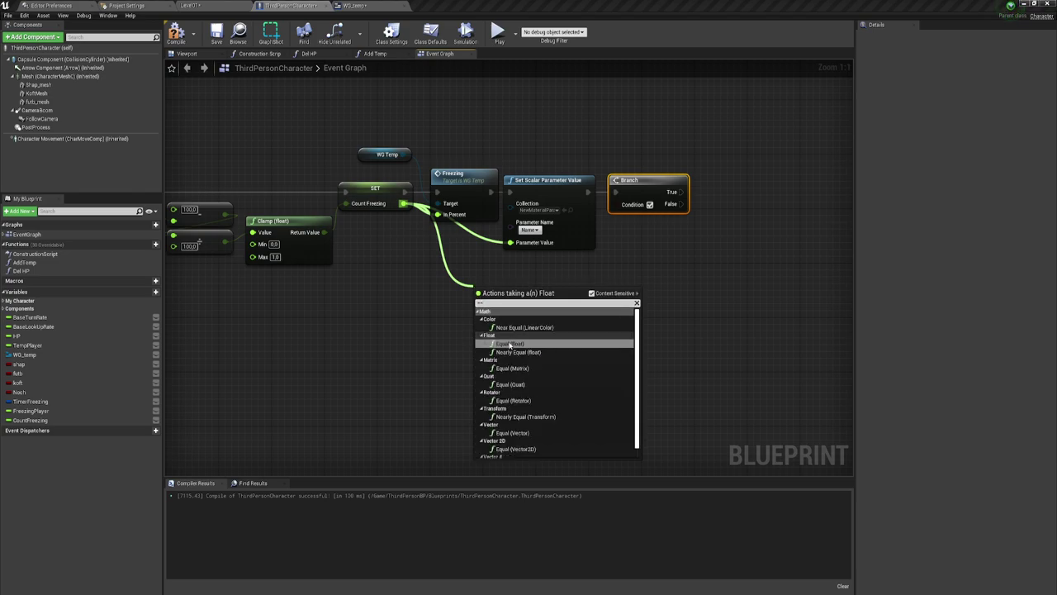
left_click(506, 343)
left_click_drag(538, 296, 616, 203)
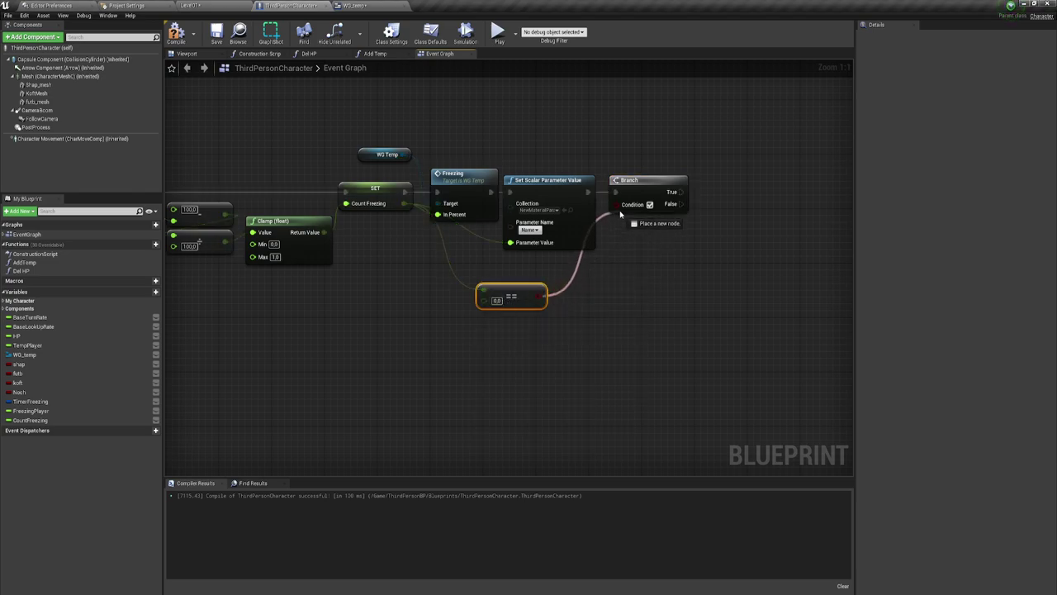
left_click_drag(499, 299, 539, 279)
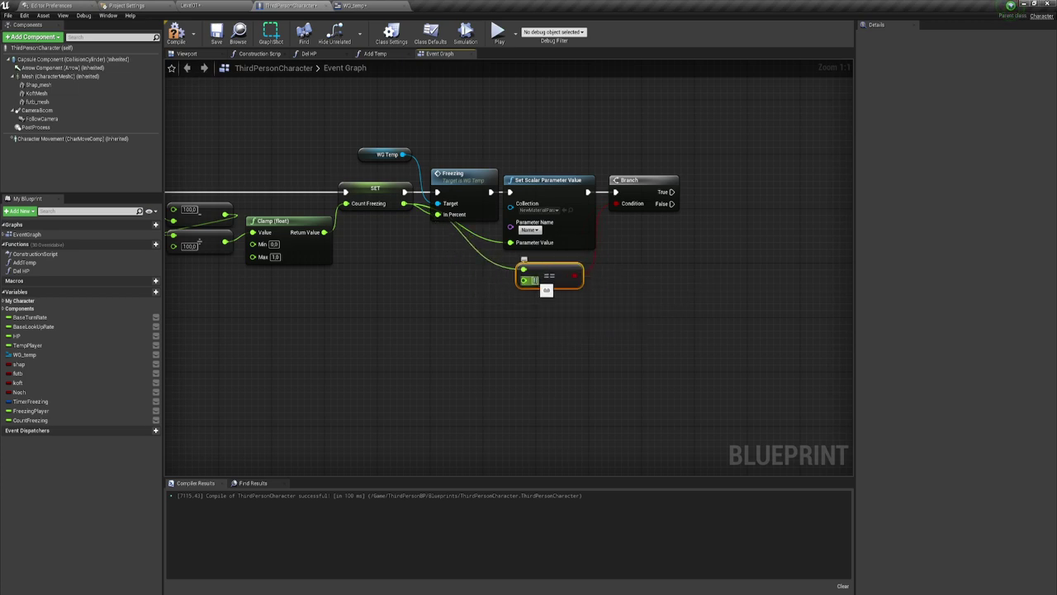
left_click(500, 336)
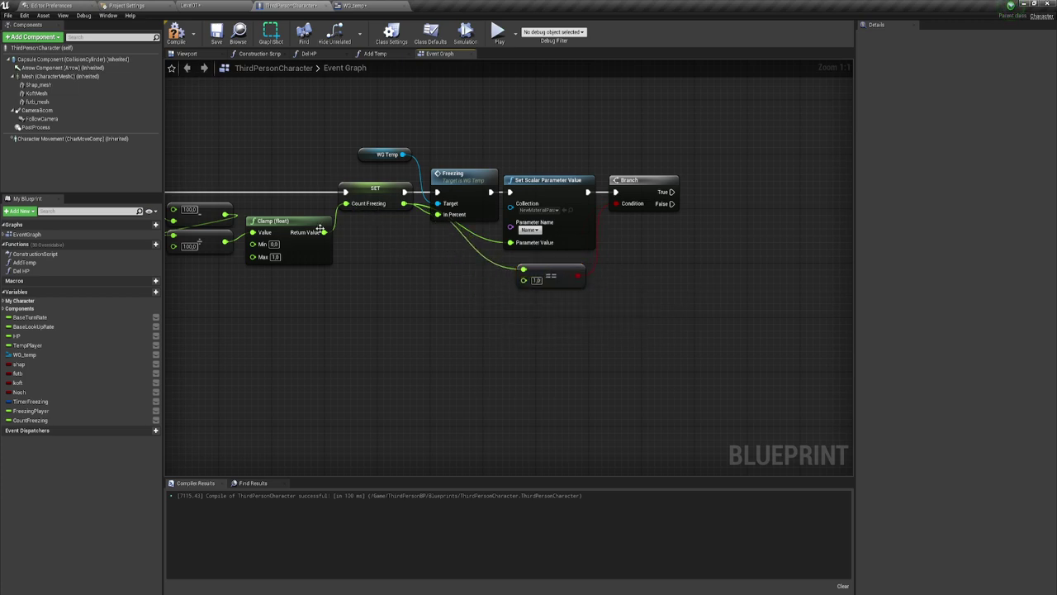
- Review the Count Freezing setter, Set Scalar Parameter Value and == nodes, probing the Branch True output
left_click_drag(346, 229, 391, 189)
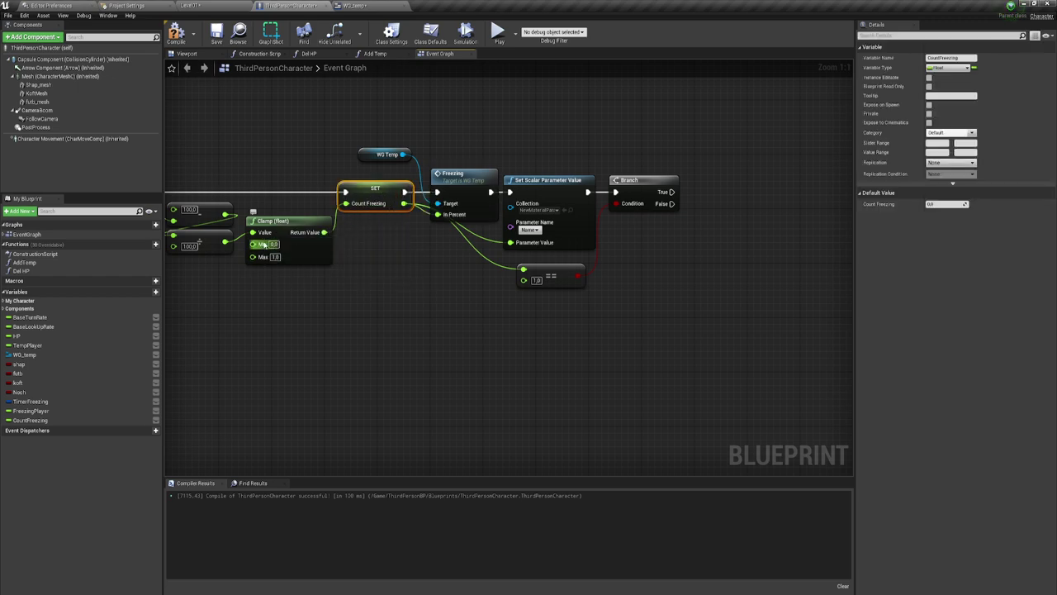
right_click_drag(450, 299, 441, 310)
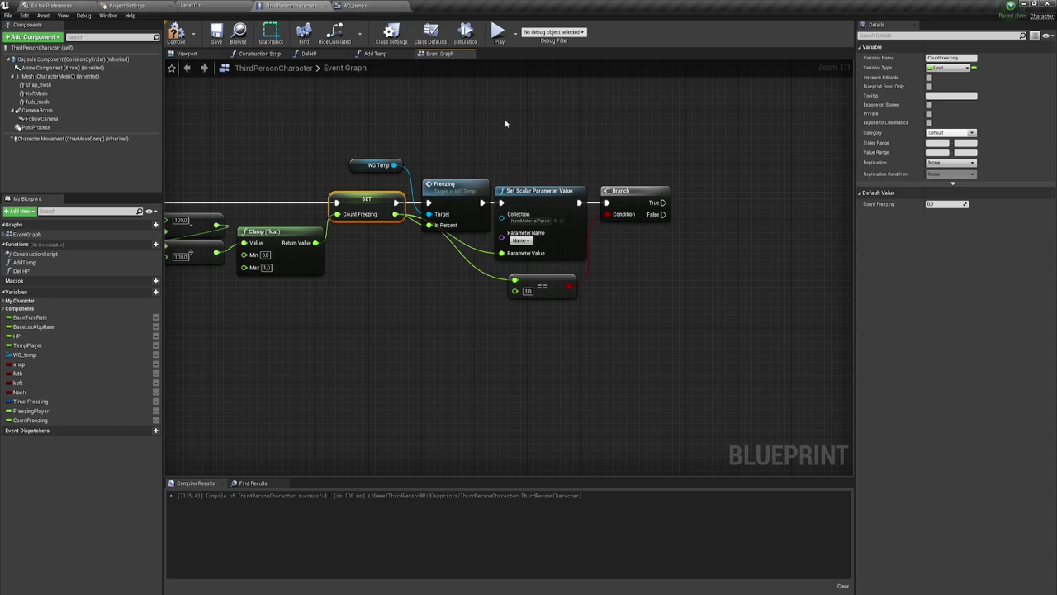
left_click(537, 191)
right_click_drag(614, 295, 530, 296)
left_click(472, 279)
right_click_drag(473, 279, 431, 277)
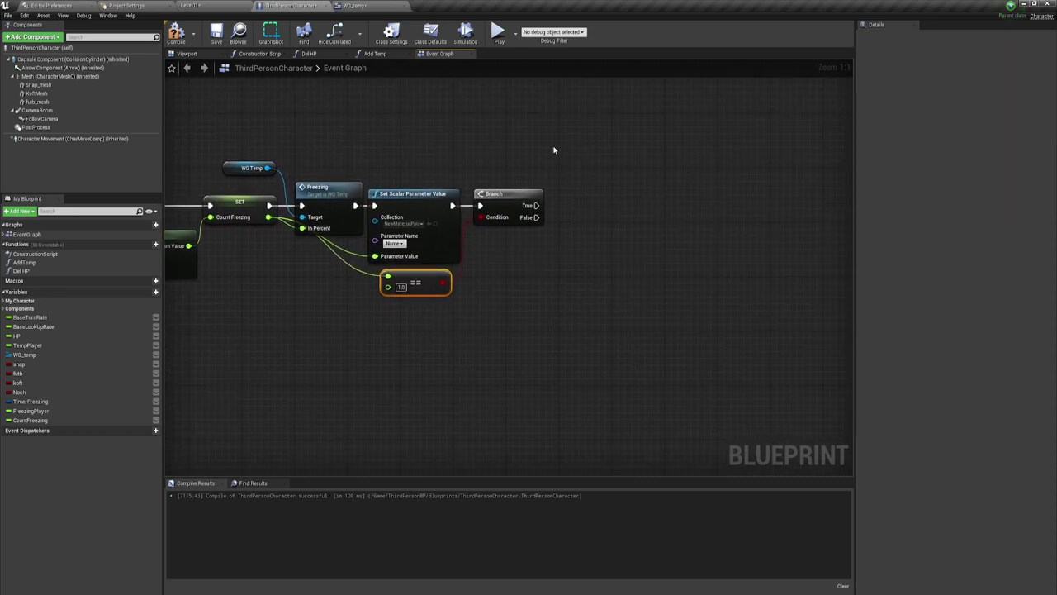
left_click_drag(532, 206, 573, 185)
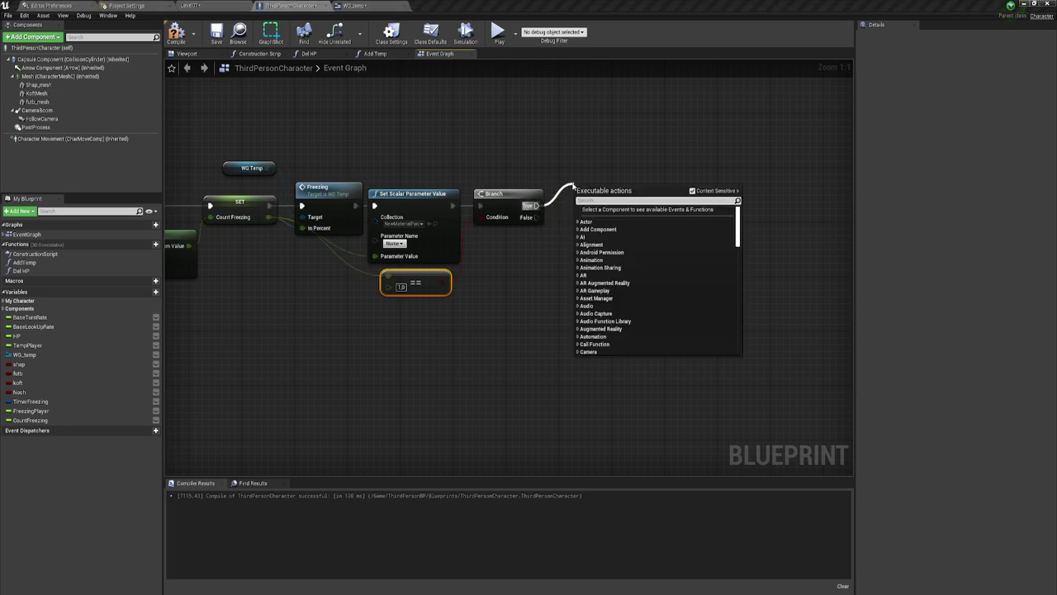
left_click(577, 193)
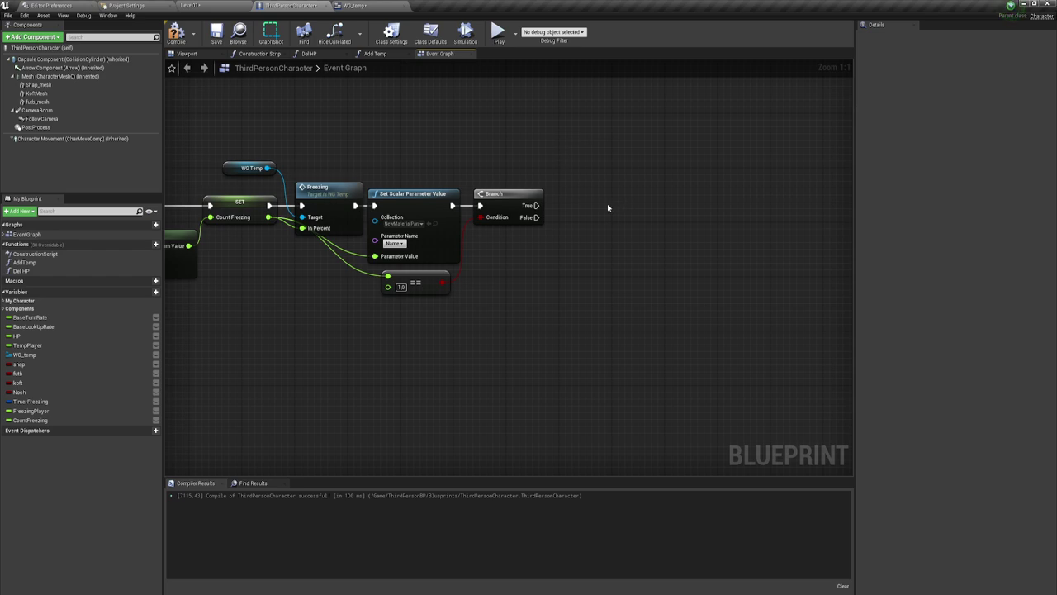
right_click_drag(607, 208, 569, 211)
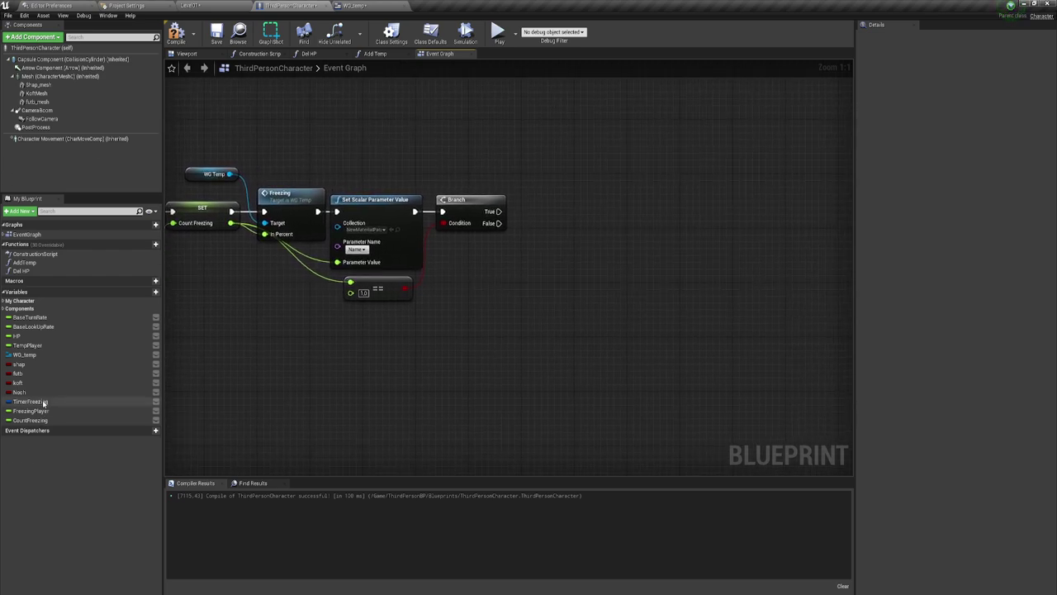
- Add Pause Timer by Handle on a Timer Freezing getter and wire Branch True into it
left_click_drag(44, 403, 527, 188)
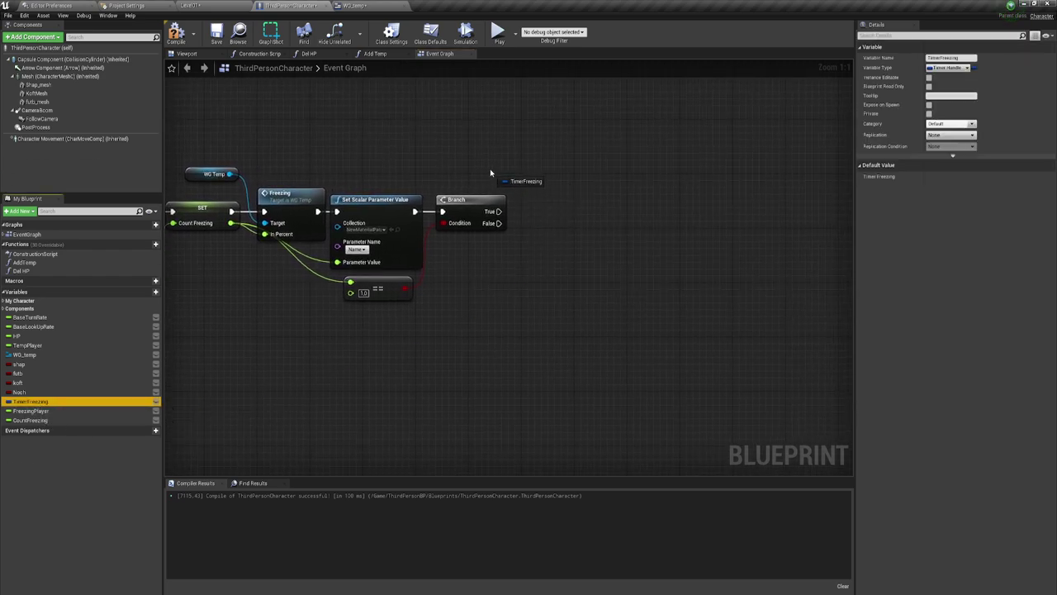
left_click_drag(469, 163, 523, 180, "ctrl")
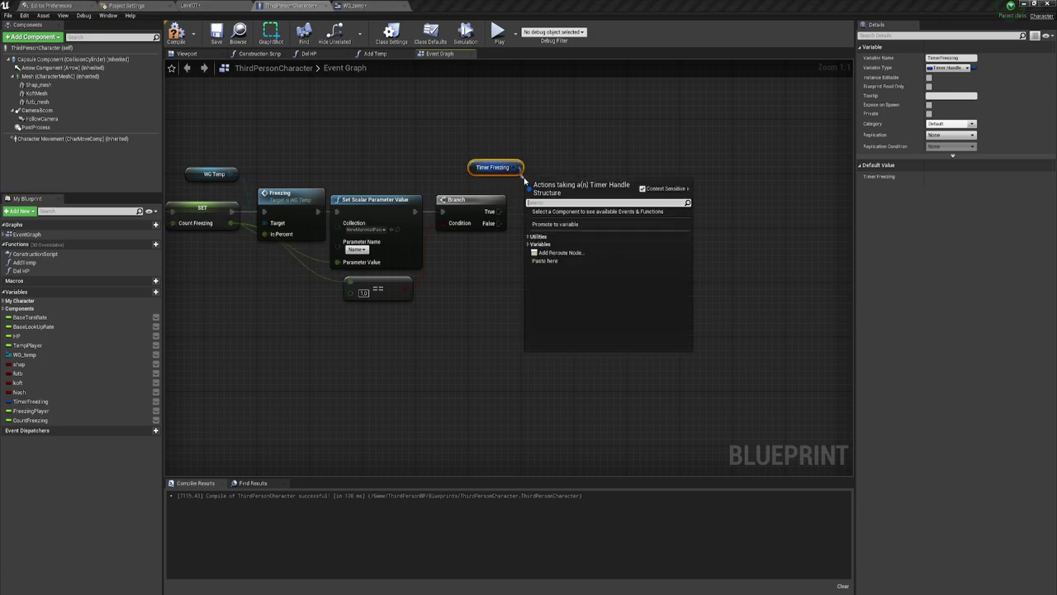
type("p")
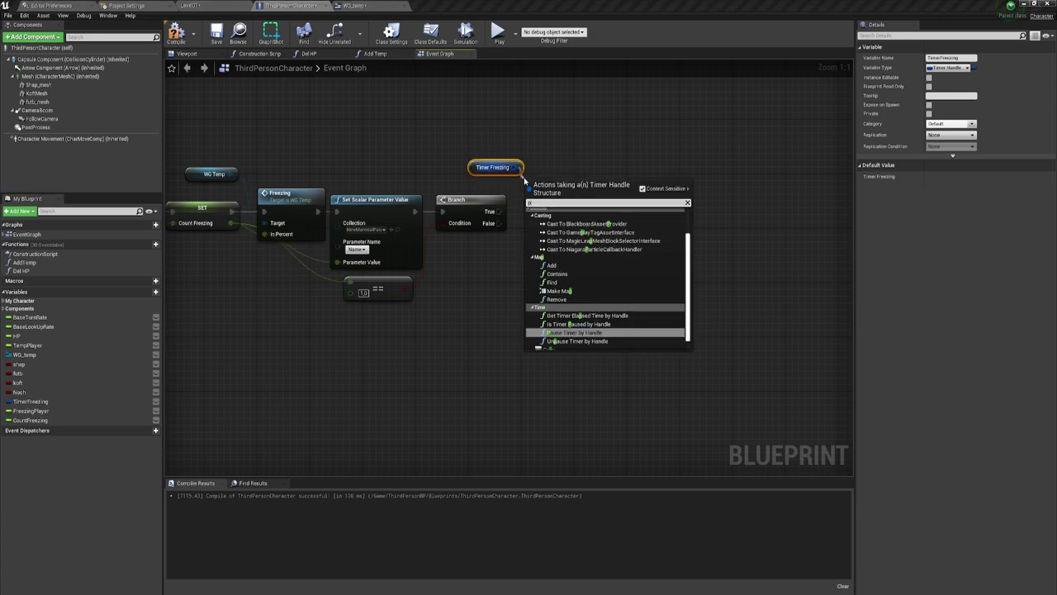
type("a")
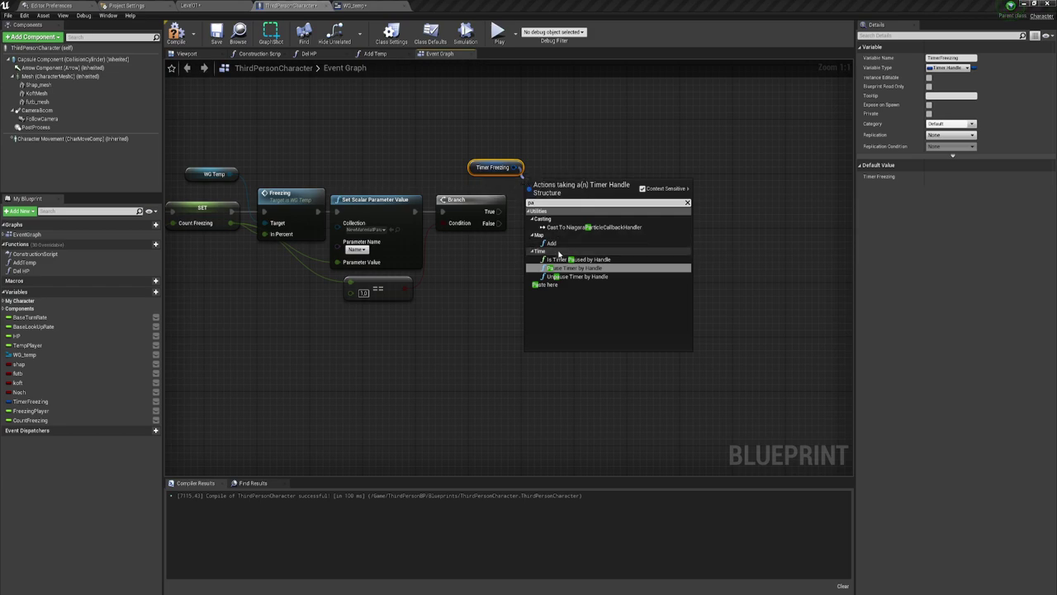
left_click(578, 268)
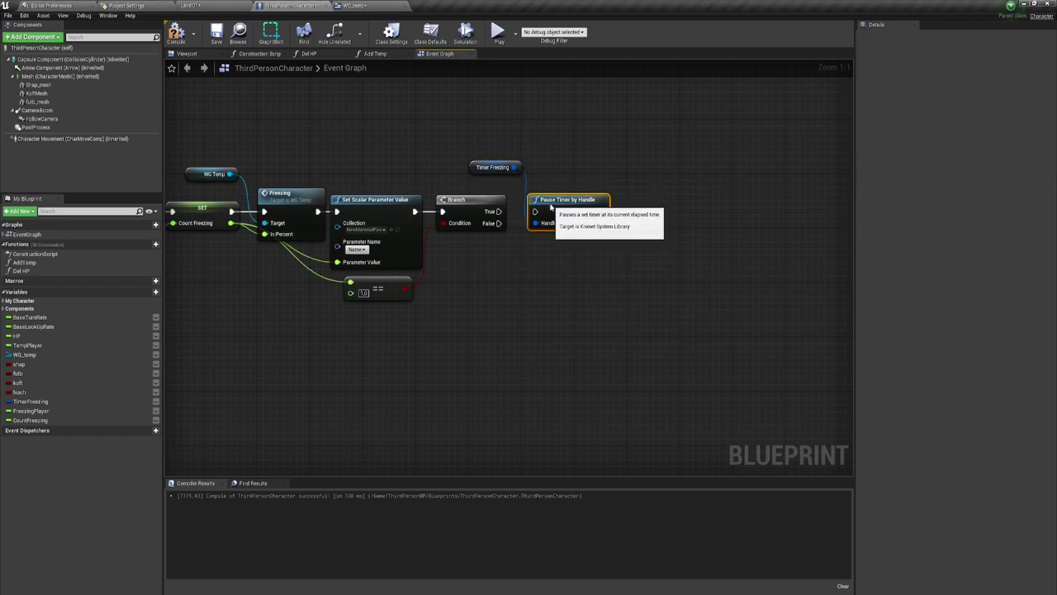
left_click_drag(498, 212, 537, 213)
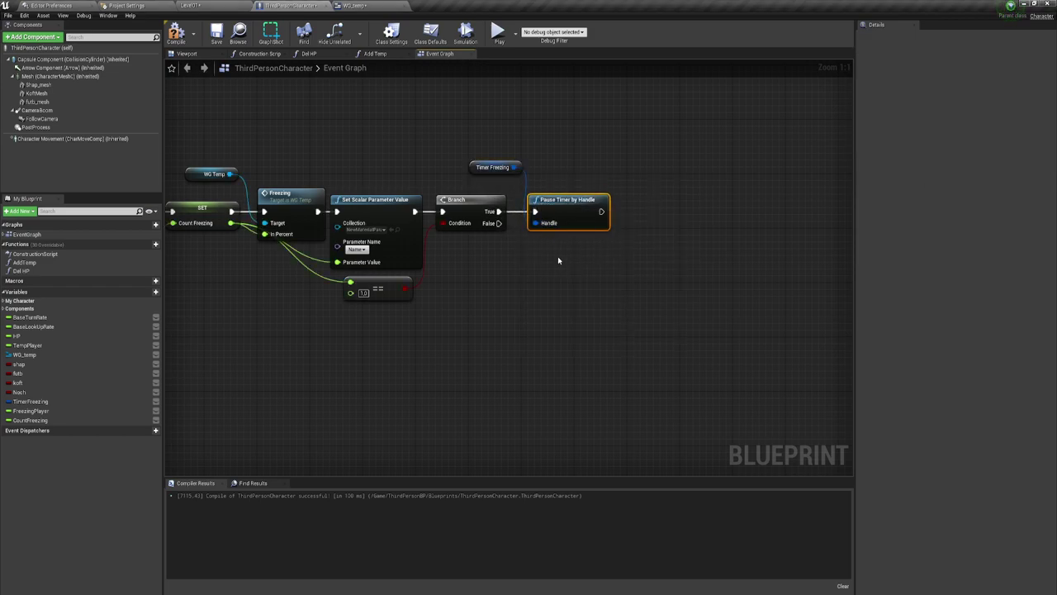
left_click(492, 171)
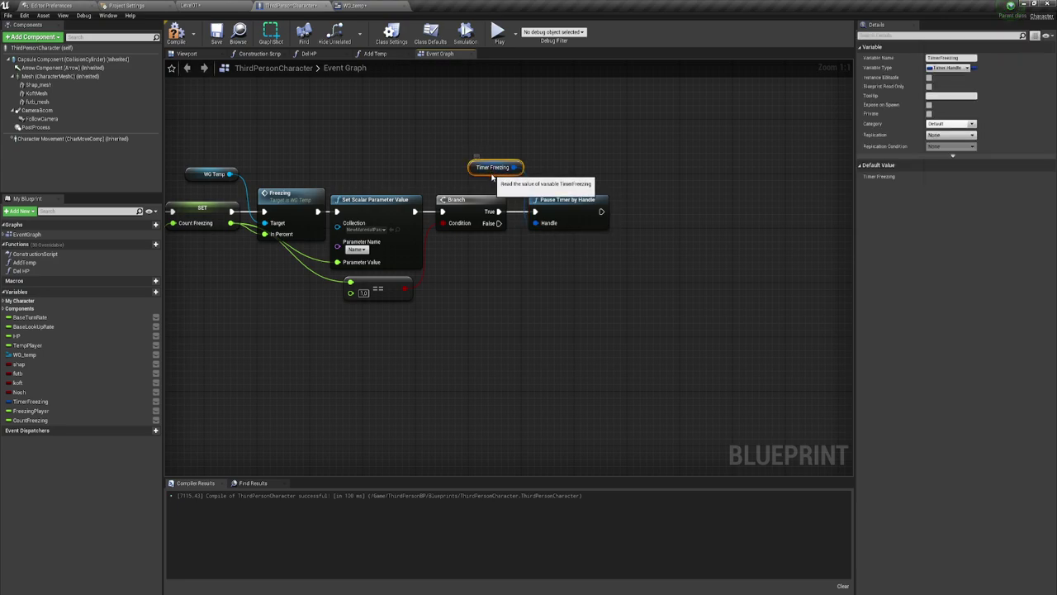
left_click_drag(492, 176, 486, 190)
left_click(569, 186)
right_click_drag(569, 187, 714, 213)
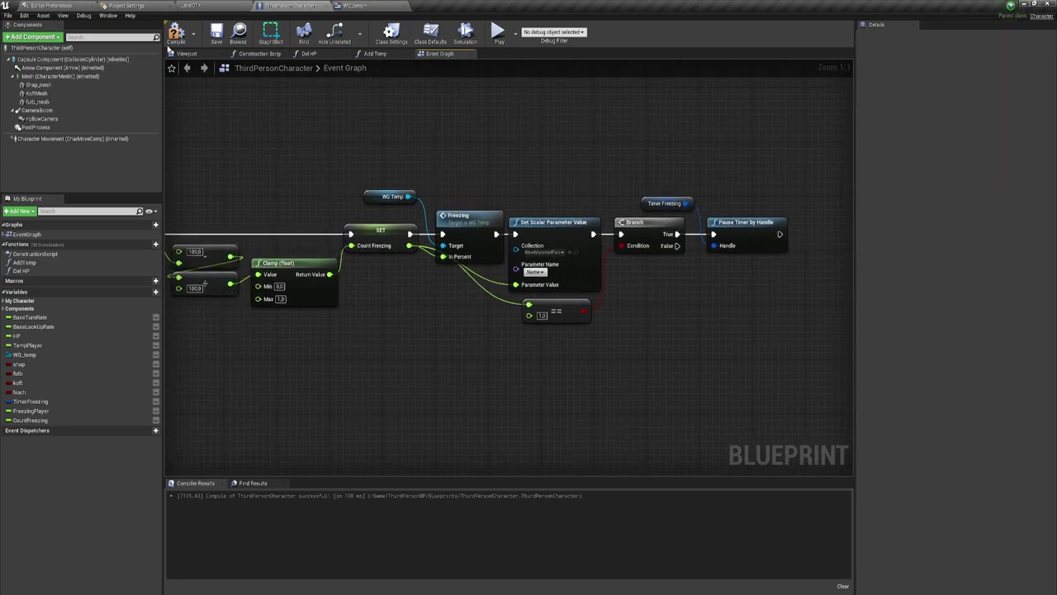
- Locate Event Tick and drag the Del HP call with its Temp Player getter down and right
scroll(561, 259, "down", 2)
scroll(562, 260, "down", 1)
scroll(455, 250, "down", 2)
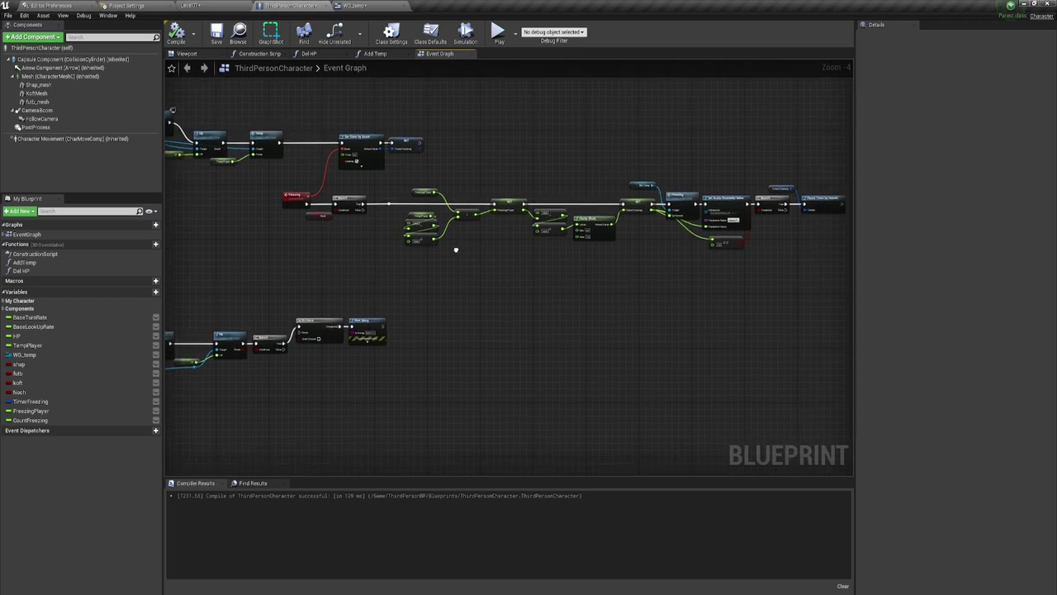
scroll(455, 249, "up", 2)
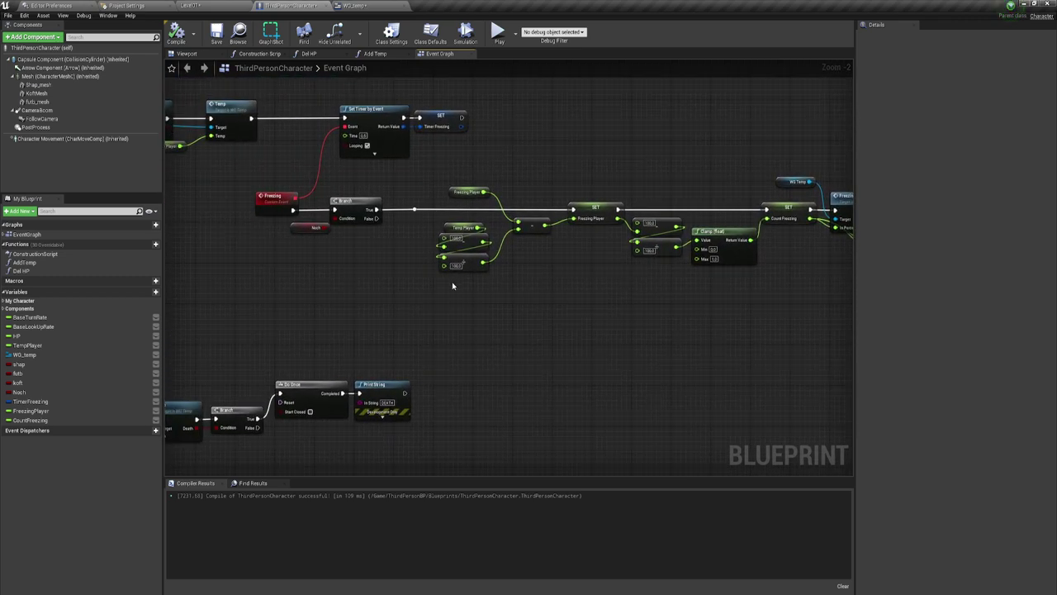
right_click_drag(452, 285, 653, 302)
scroll(652, 302, "up", 1)
mouse_move(453, 271)
right_mouse_down()
mouse_move(545, 252)
mouse_move(541, 282)
right_mouse_up()
scroll(567, 243, "down", 2)
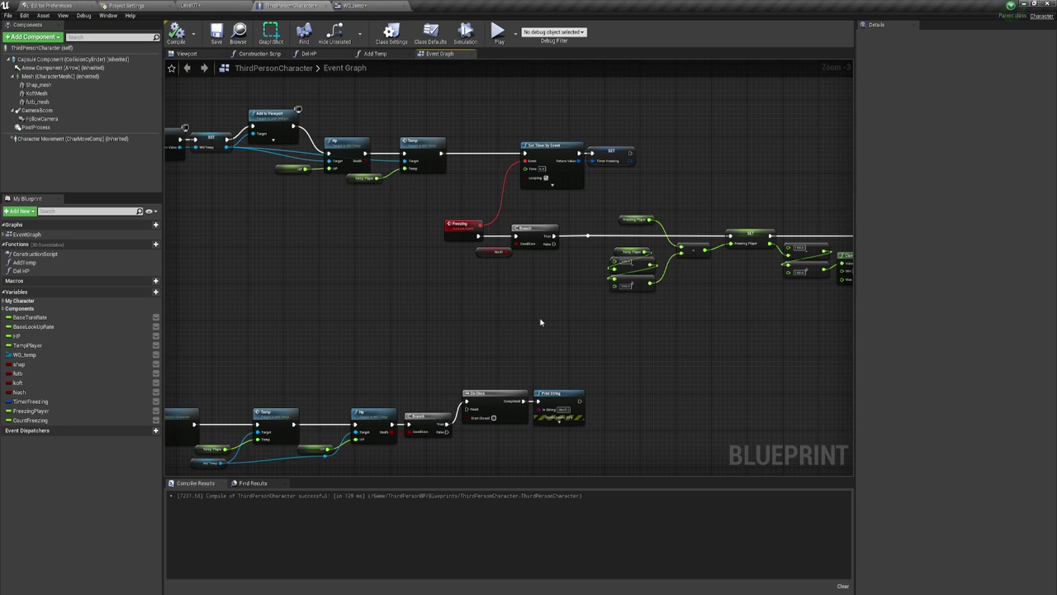
mouse_move(540, 322)
right_mouse_down()
mouse_move(489, 243)
mouse_move(600, 175)
right_mouse_up()
scroll(498, 215, "up", 2)
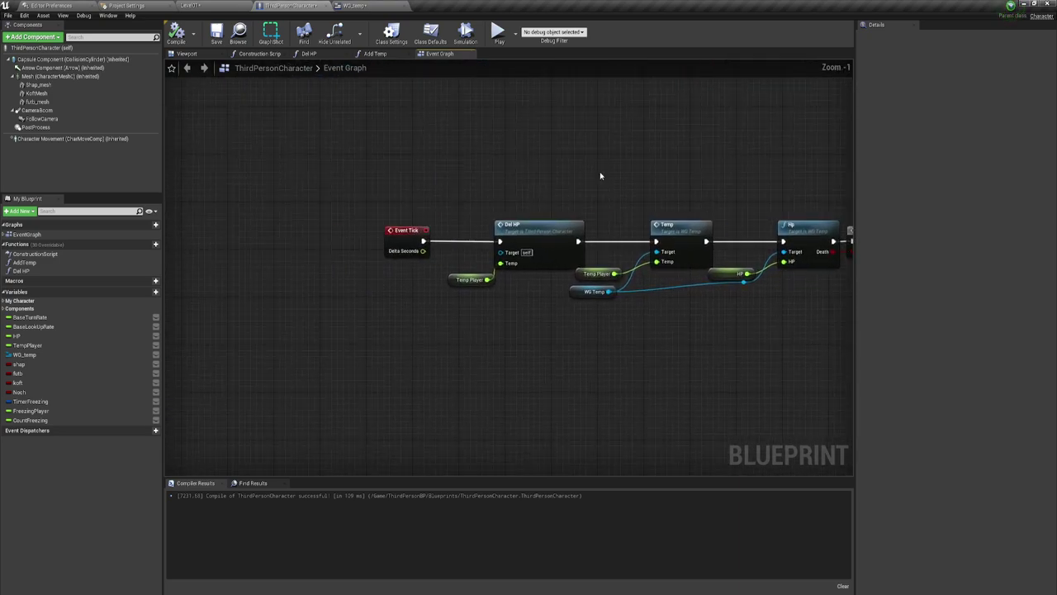
left_click_drag(483, 170, 556, 359)
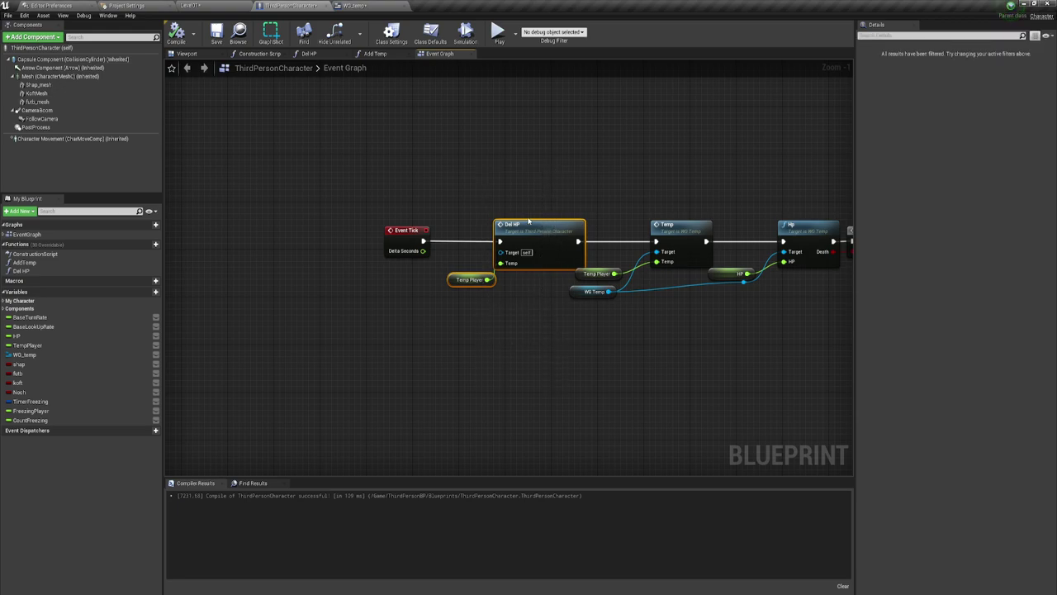
mouse_move(540, 228)
left_mouse_down()
mouse_move(673, 359)
mouse_move(690, 353)
left_mouse_up()
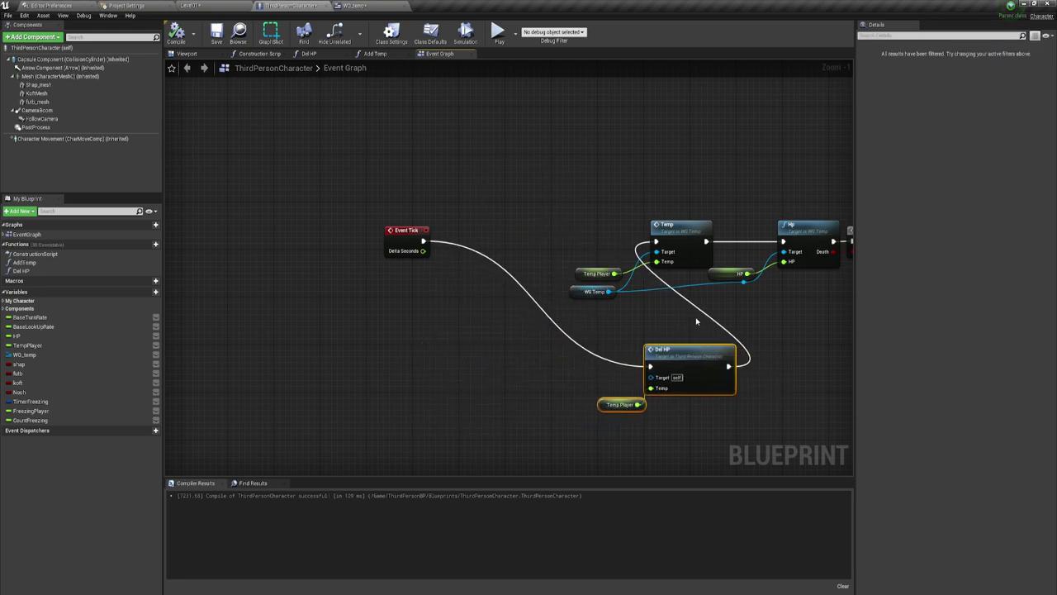
- Break the Event Tick to Del HP wire and add a Sequence node after Event Tick
right_click_drag(690, 314, 551, 267)
left_click(419, 281)
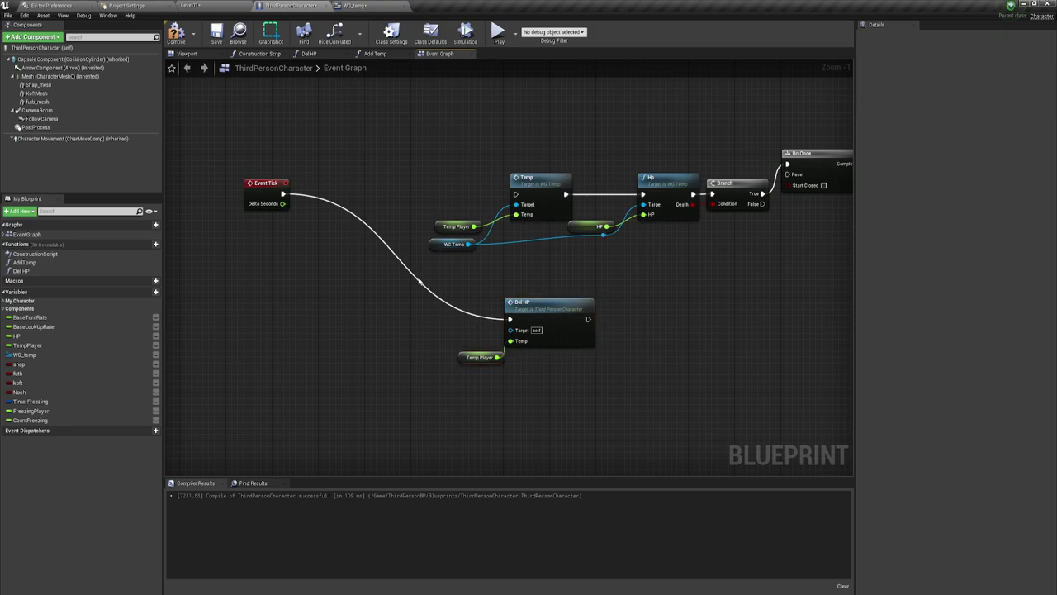
left_click(395, 258, "alt")
left_click_drag(283, 195, 352, 200)
type("sequence")
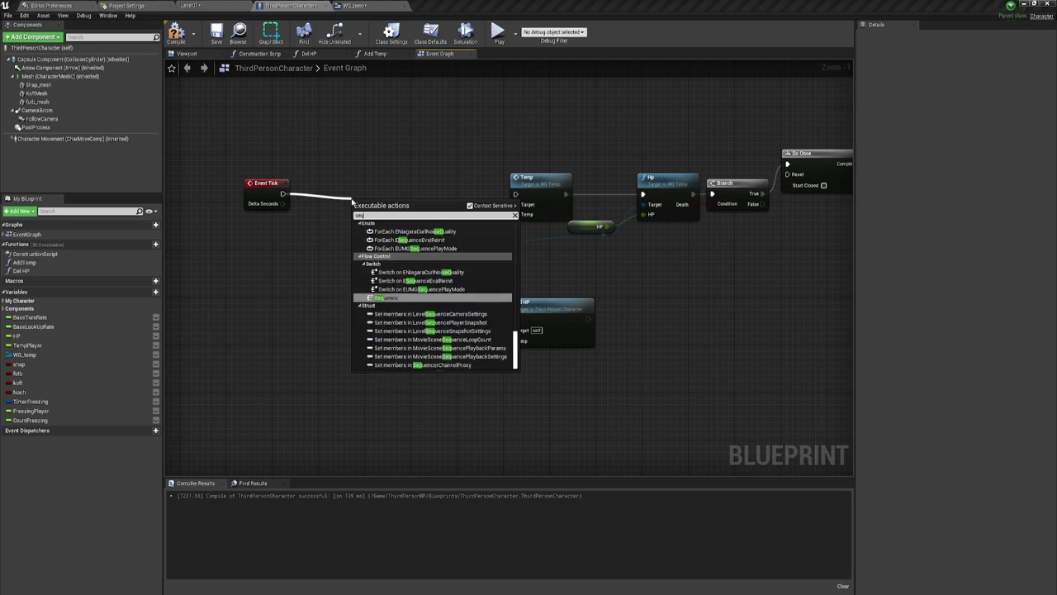
left_click(389, 300)
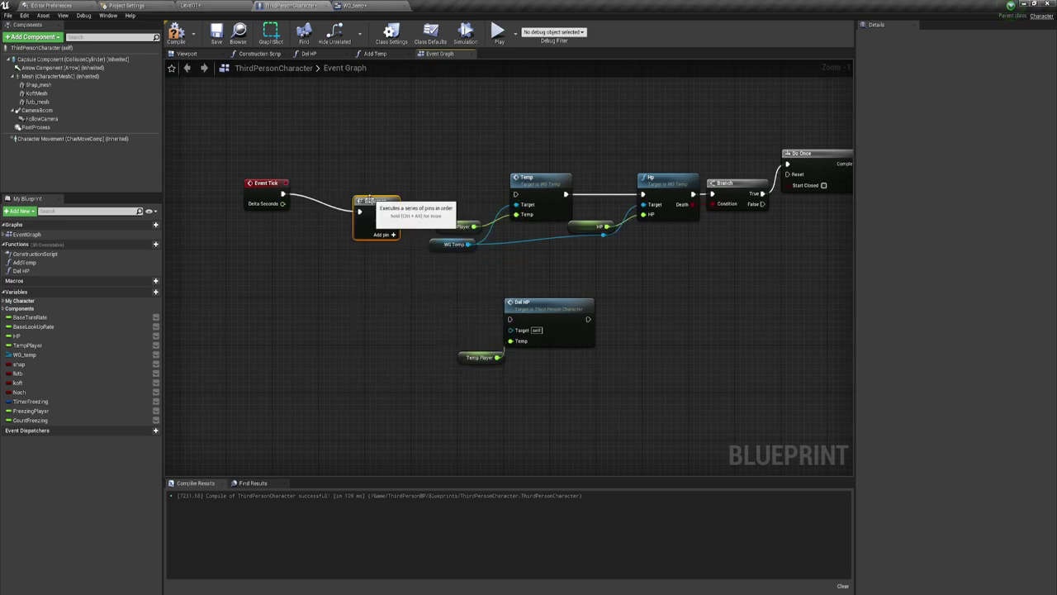
- Wire the Sequence's Then 0 to the Temp chain and Then 1 to Del HP
left_click_drag(368, 200, 350, 182)
left_click_drag(376, 194, 643, 194)
mouse_move(510, 319)
left_mouse_down()
mouse_move(493, 318)
mouse_move(376, 204)
left_mouse_up()
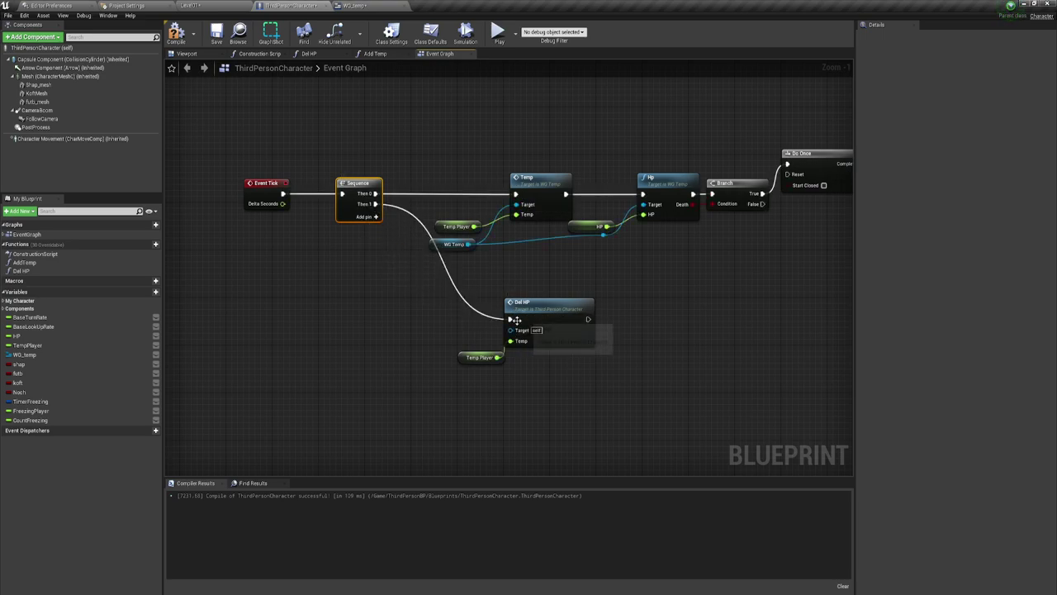
left_click_drag(484, 397, 551, 308)
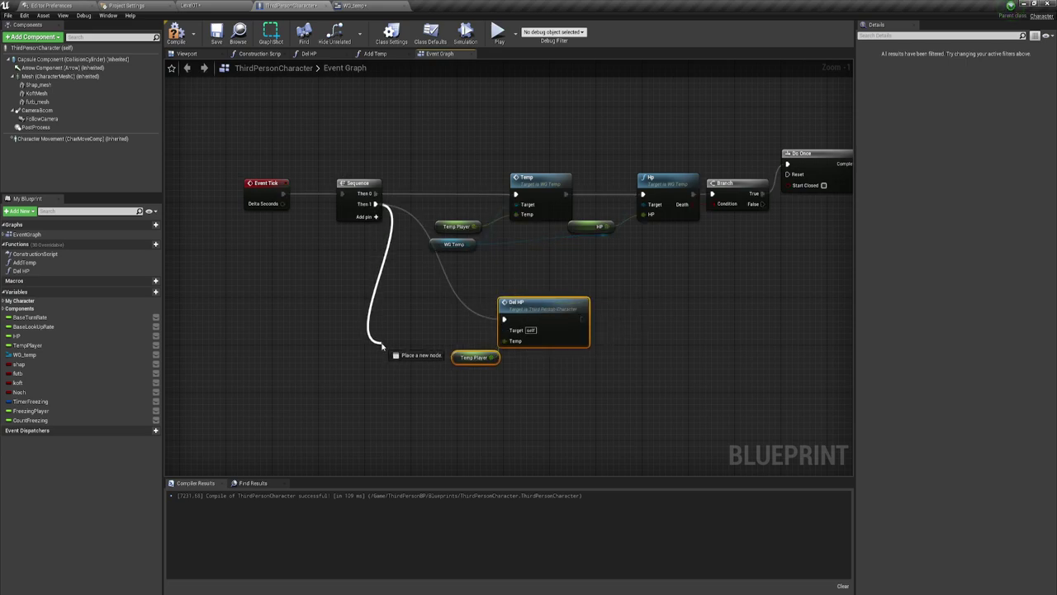
left_click_drag(375, 204, 399, 337)
type("bra")
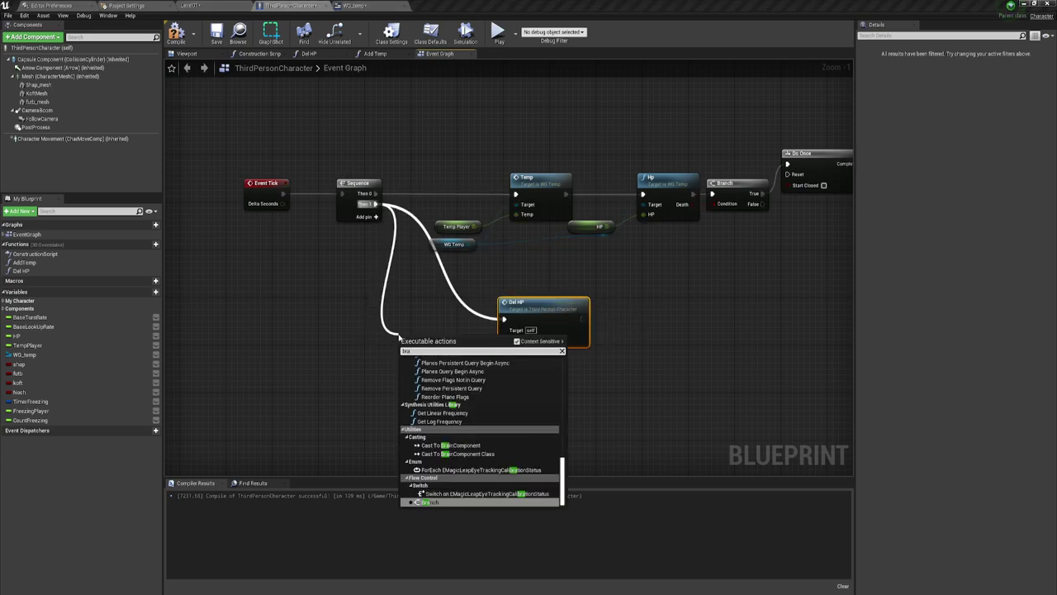
key("Return")
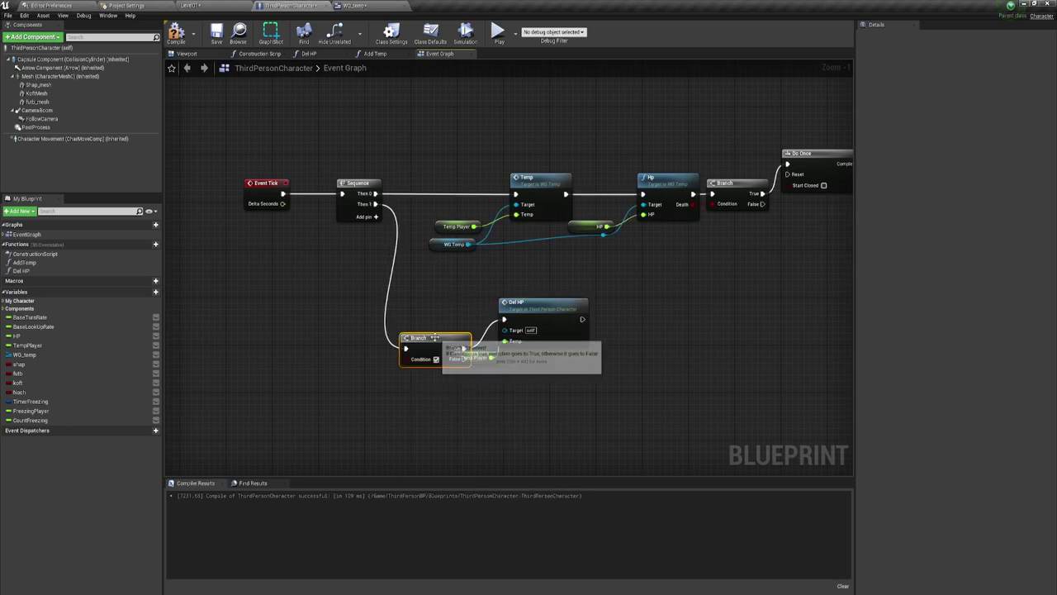
left_click_drag(413, 338, 413, 309)
mouse_move(394, 369)
right_mouse_down()
mouse_move(494, 317)
mouse_move(517, 331)
right_mouse_up()
scroll(495, 316, "up", 1)
left_click_drag(556, 331, 716, 217)
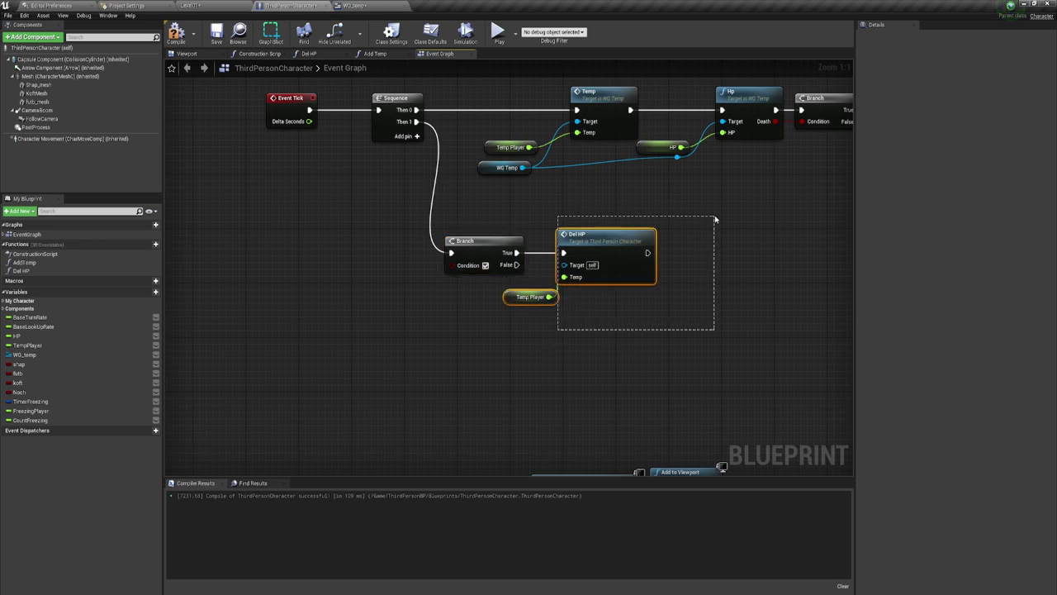
left_click_drag(543, 198, 696, 364)
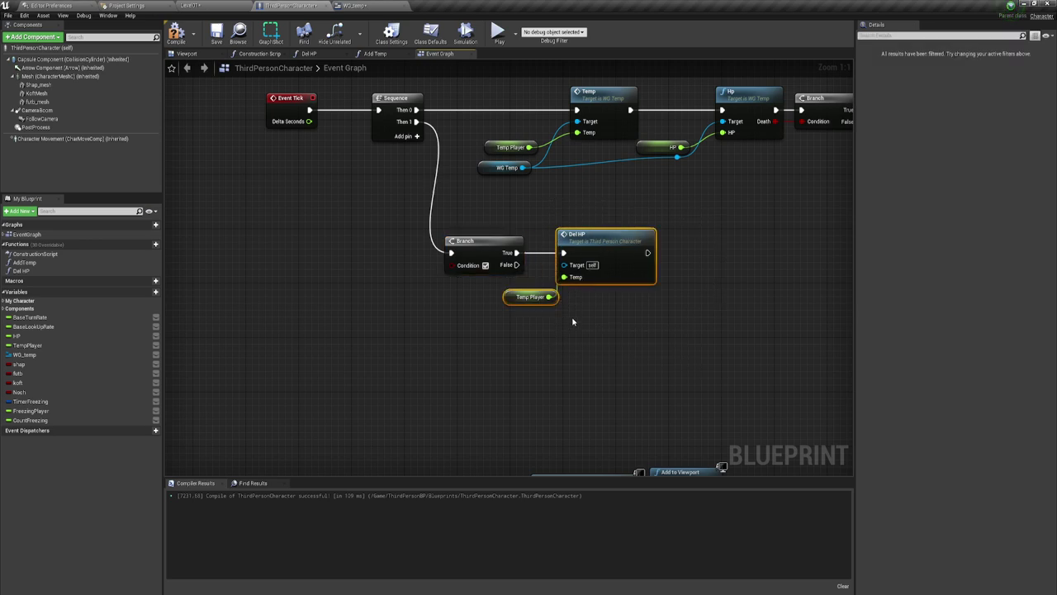
left_click_drag(30, 419, 363, 286)
left_click(390, 295)
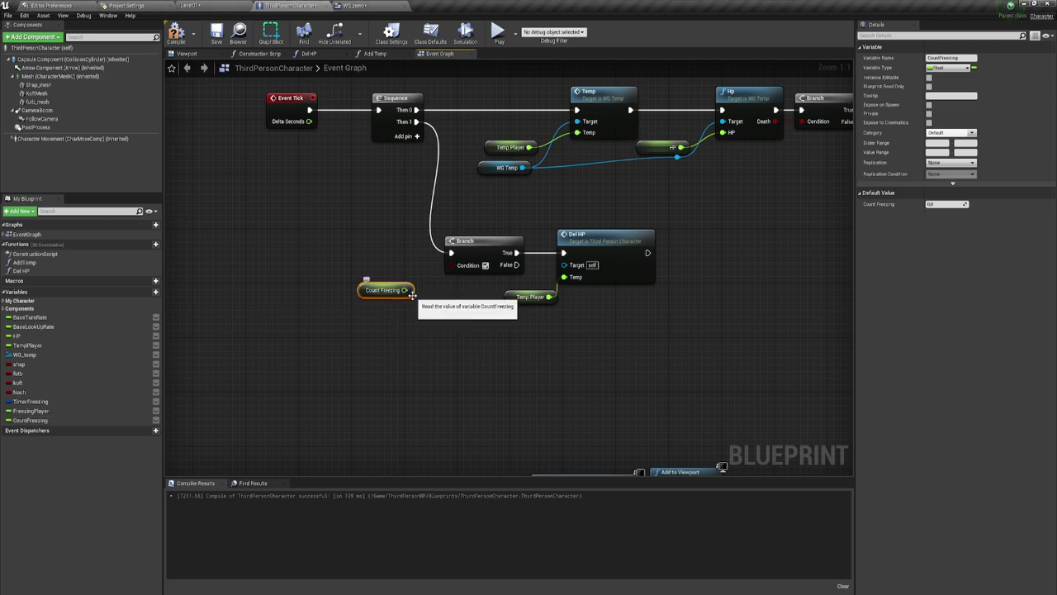
mouse_move(410, 295)
right_mouse_down()
mouse_move(511, 304)
mouse_move(484, 279)
right_mouse_up()
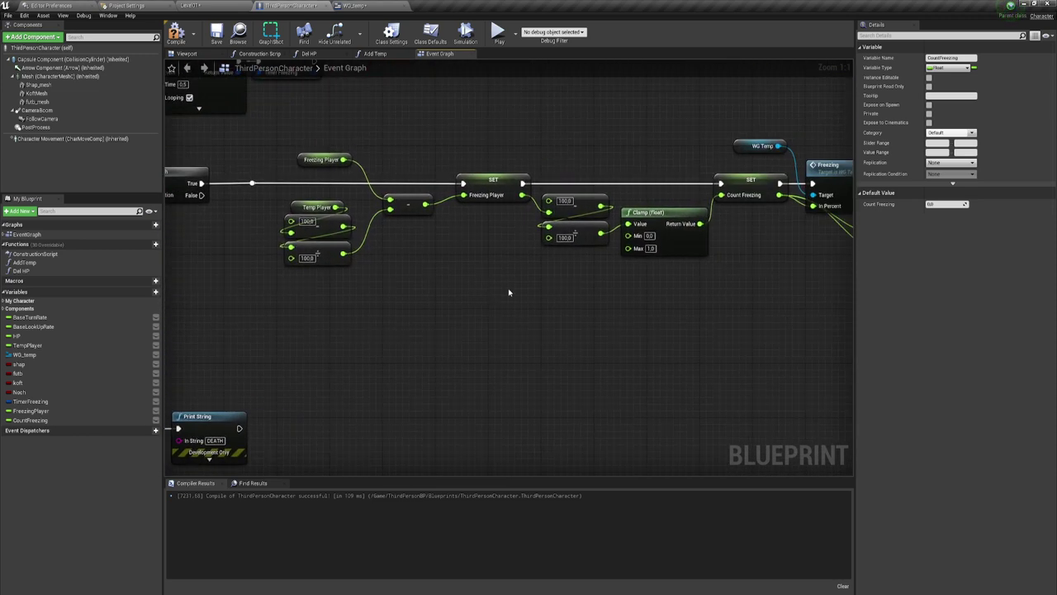
left_click_drag(673, 229, 635, 152)
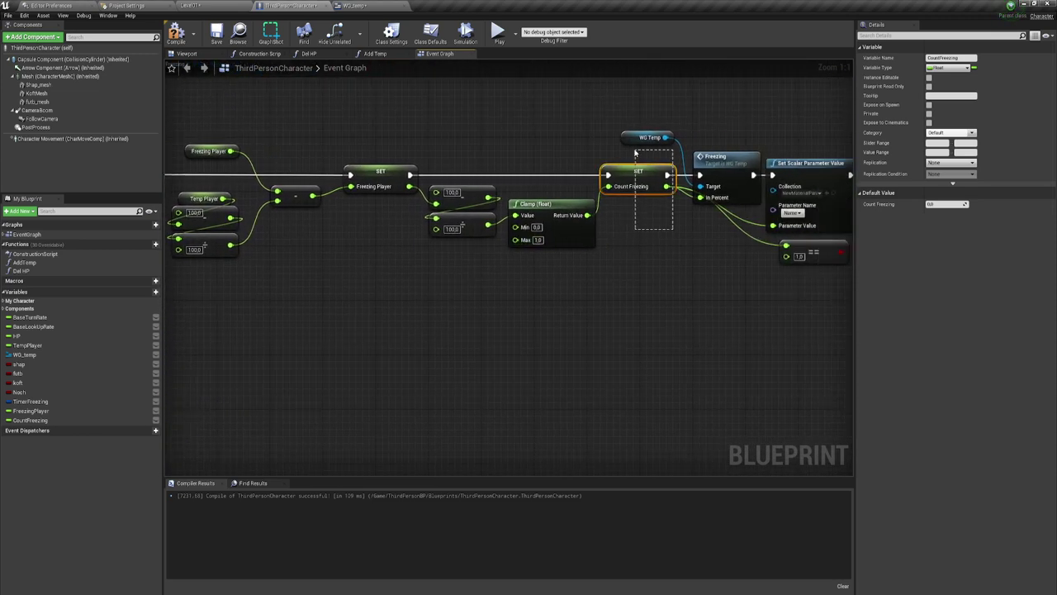
right_click_drag(639, 271, 538, 279)
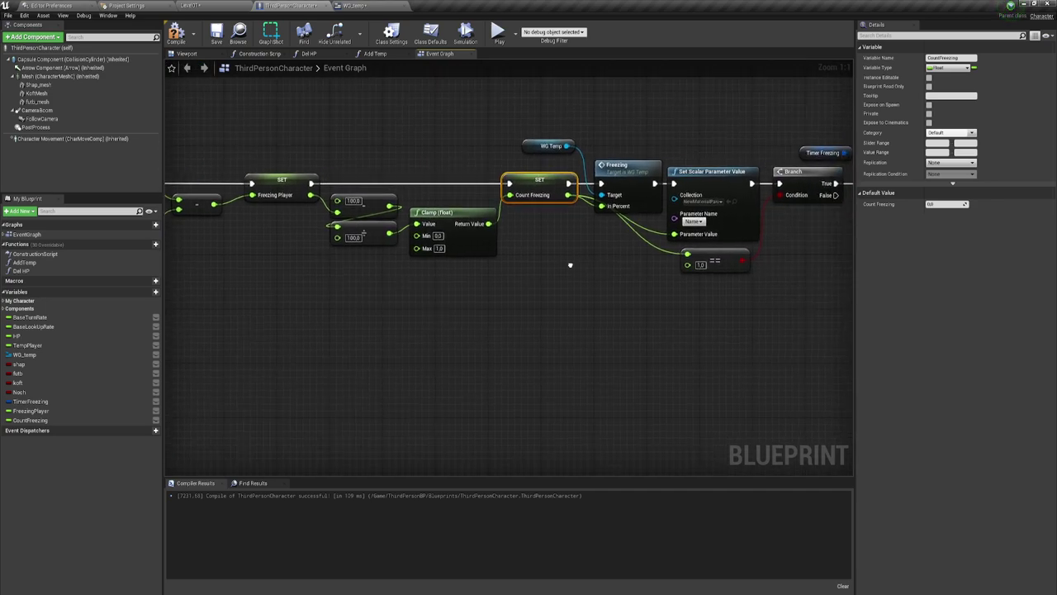
left_click_drag(552, 113, 658, 164)
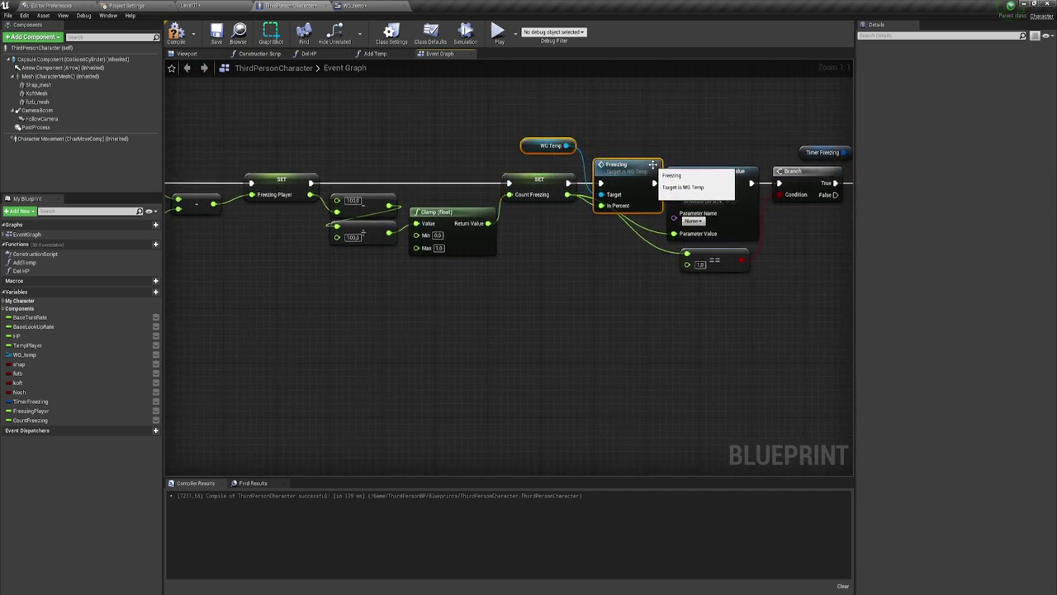
left_click_drag(607, 119, 641, 250)
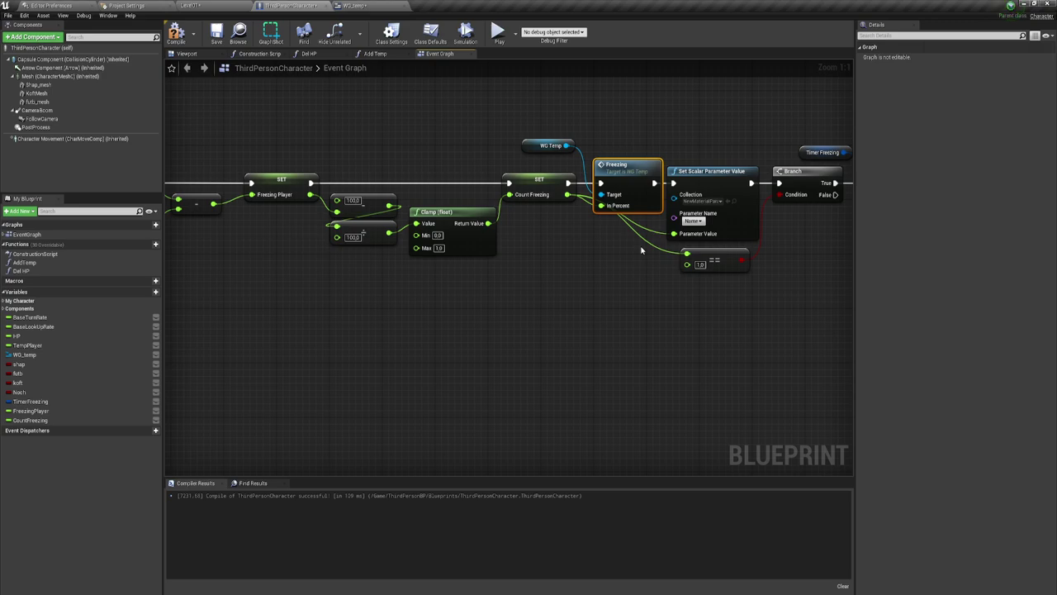
left_click(709, 198)
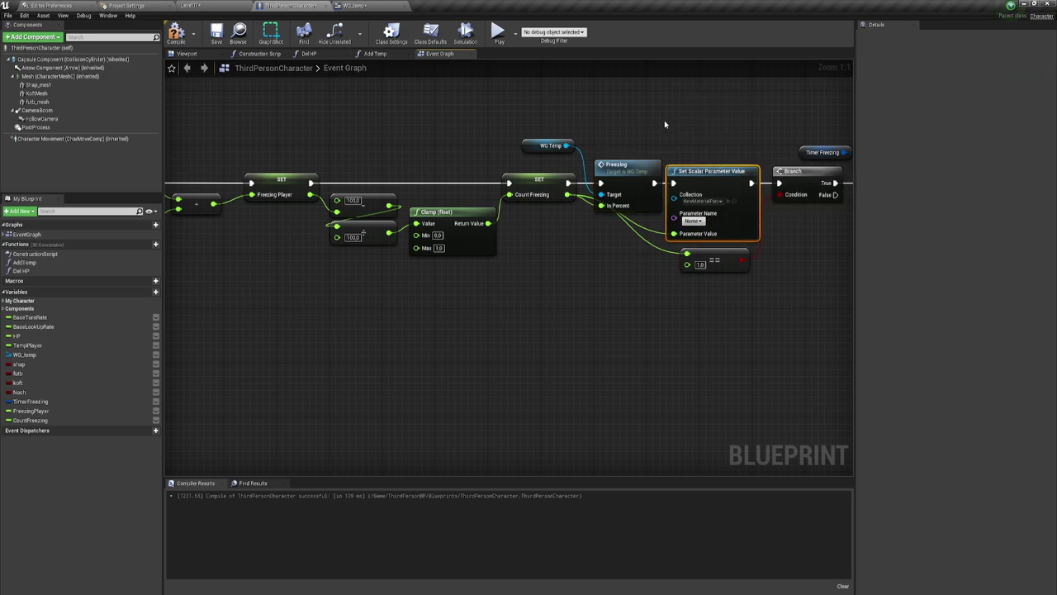
- Feed Count Freezing >= 1 into the Del HP Branch condition
mouse_move(665, 265)
right_mouse_down()
mouse_move(424, 302)
mouse_move(461, 189)
right_mouse_up()
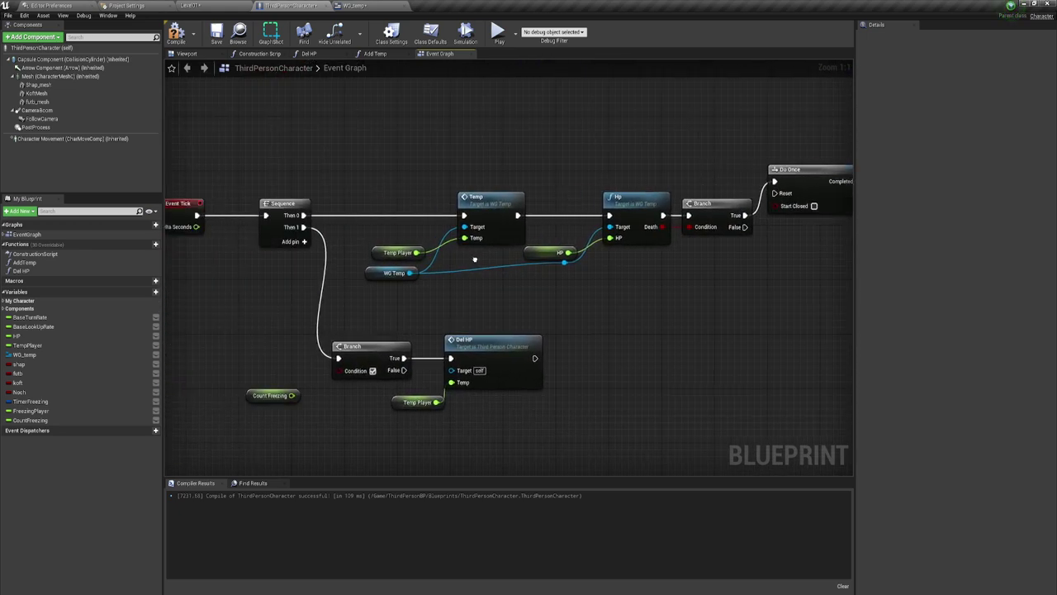
scroll(448, 245, "up", 1)
left_click_drag(396, 258, 410, 296)
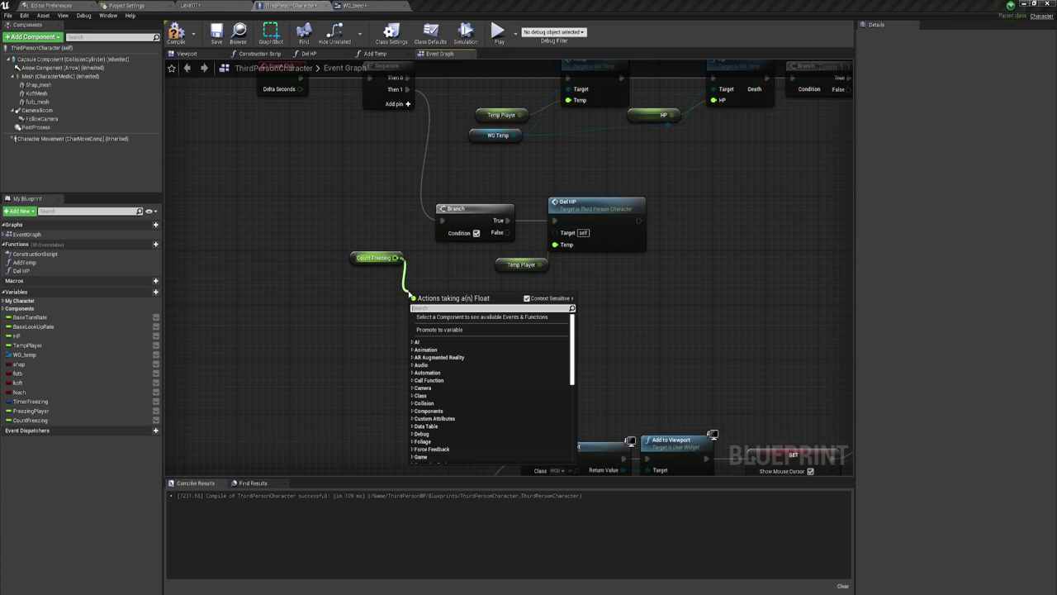
type("-")
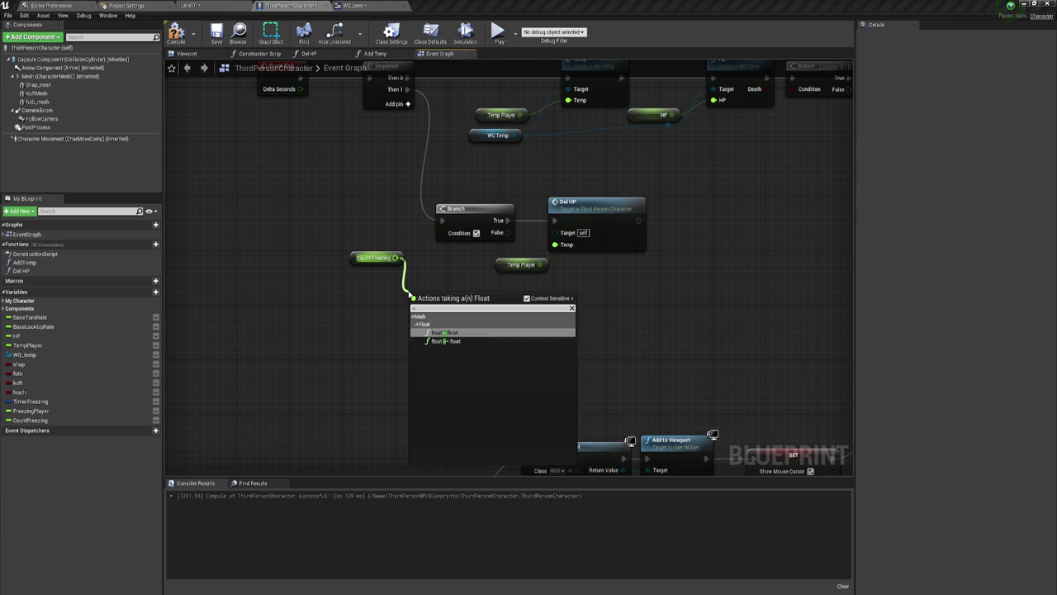
left_click(438, 336)
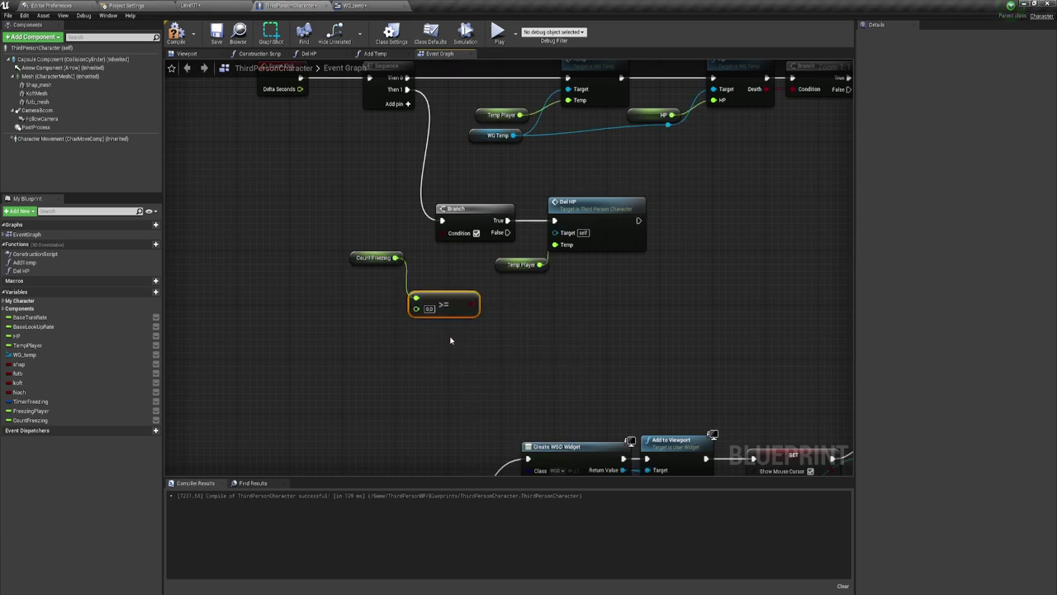
mouse_move(472, 304)
left_mouse_down()
mouse_move(443, 232)
mouse_move(443, 282)
left_mouse_up()
left_click(423, 282)
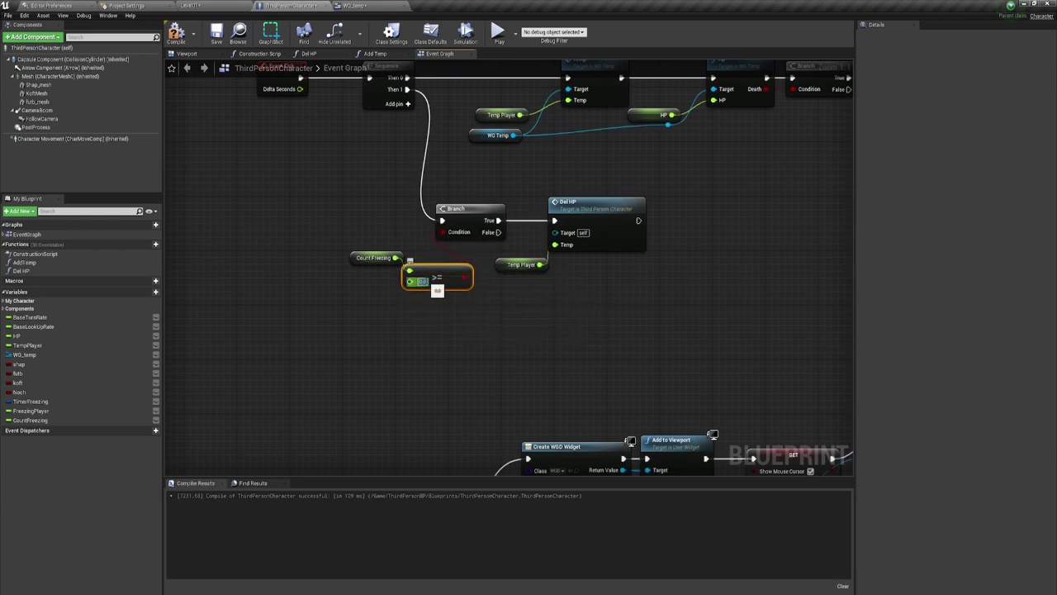
type("1")
left_click(453, 314)
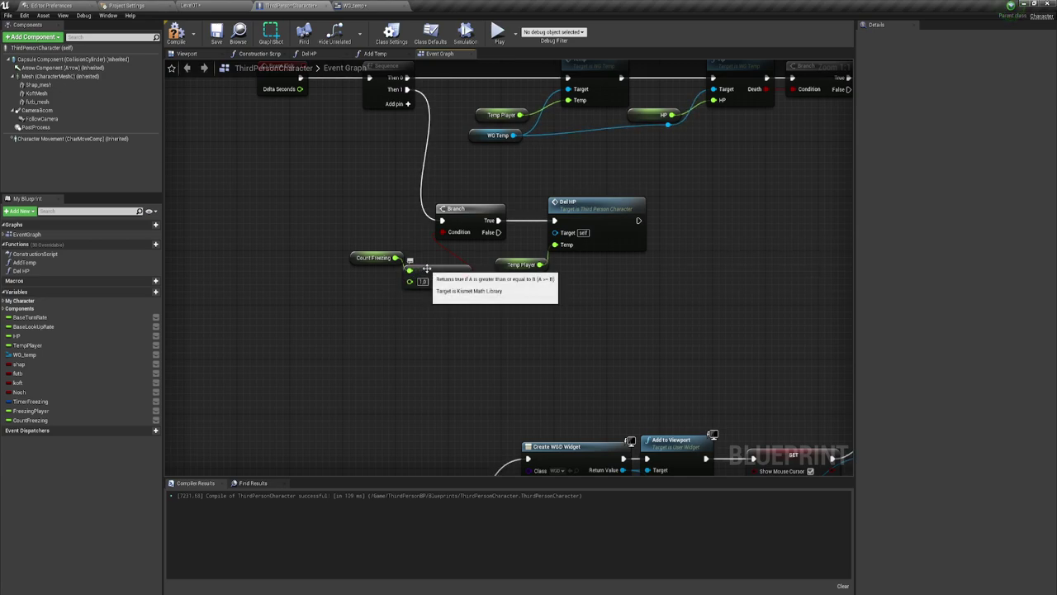
- Confirm the freezing percentage Clamp node caps at Max 1.0, then review the Branch section
left_click(370, 261)
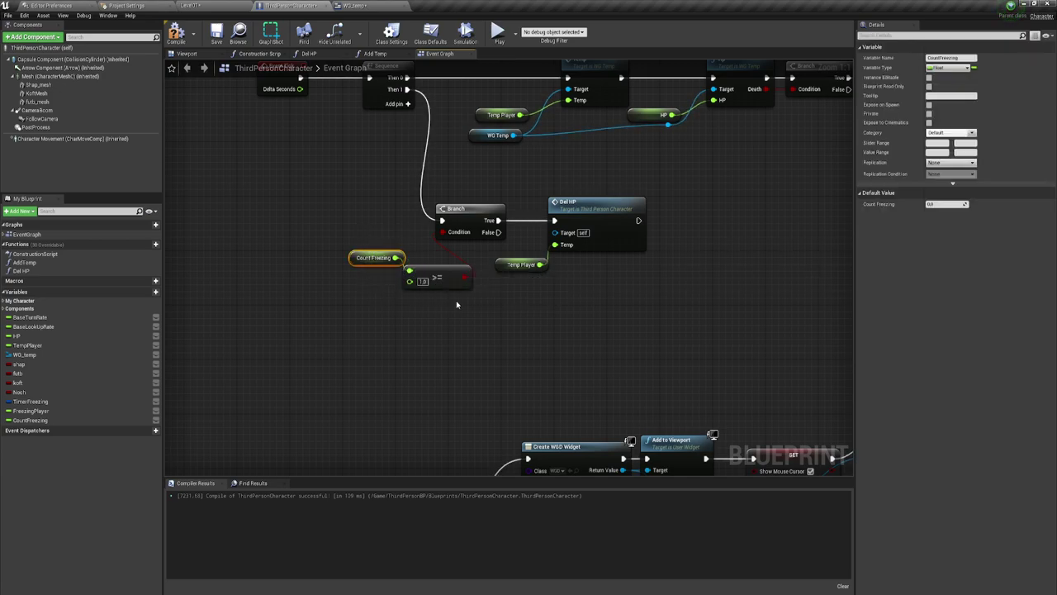
right_click_drag(843, 190, 612, 234)
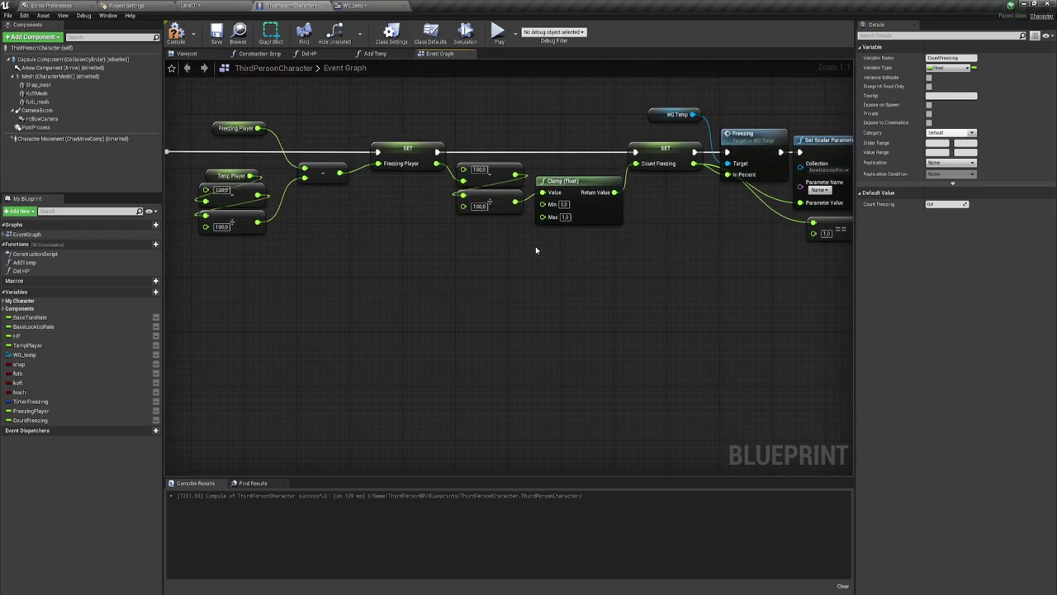
left_click_drag(535, 242, 570, 185)
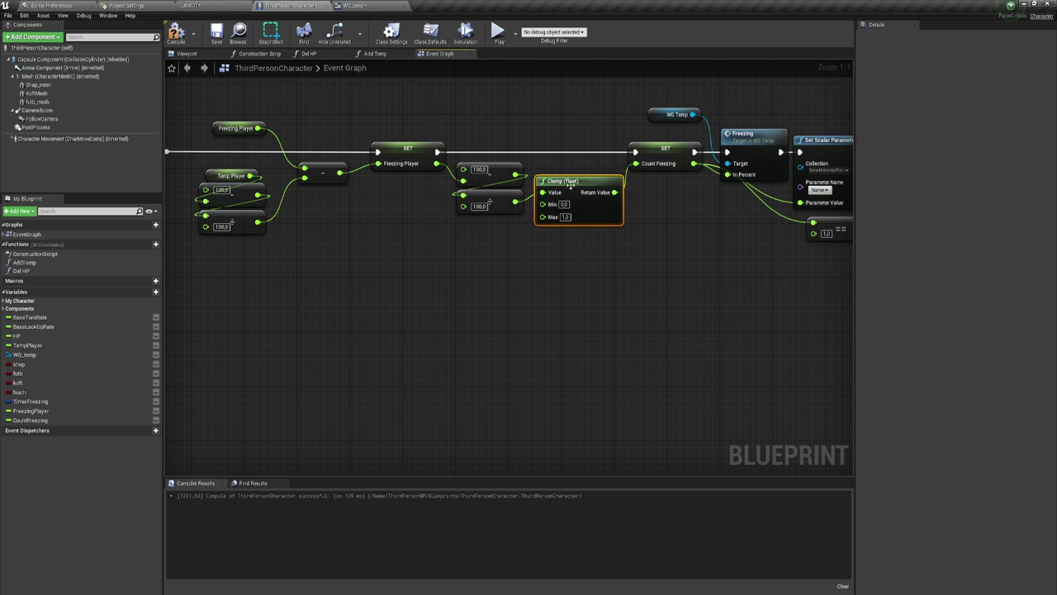
left_click(565, 217)
mouse_move(517, 303)
right_mouse_down()
mouse_move(667, 220)
mouse_move(601, 217)
mouse_move(810, 152)
right_mouse_up()
mouse_move(355, 367)
left_mouse_down()
mouse_move(526, 288)
mouse_move(633, 258)
mouse_move(682, 226)
left_mouse_up()
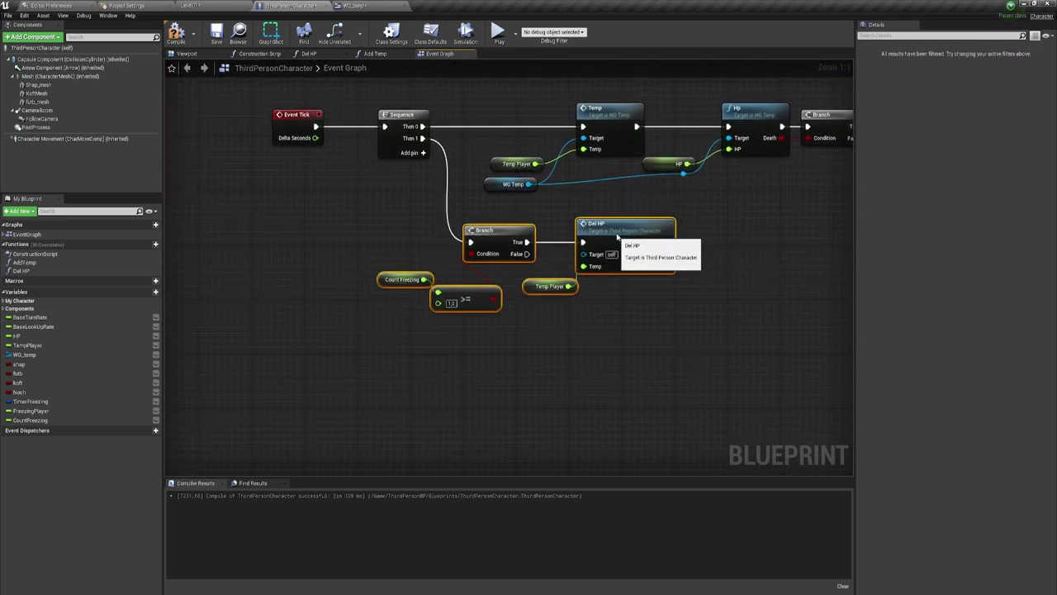
left_click(605, 336)
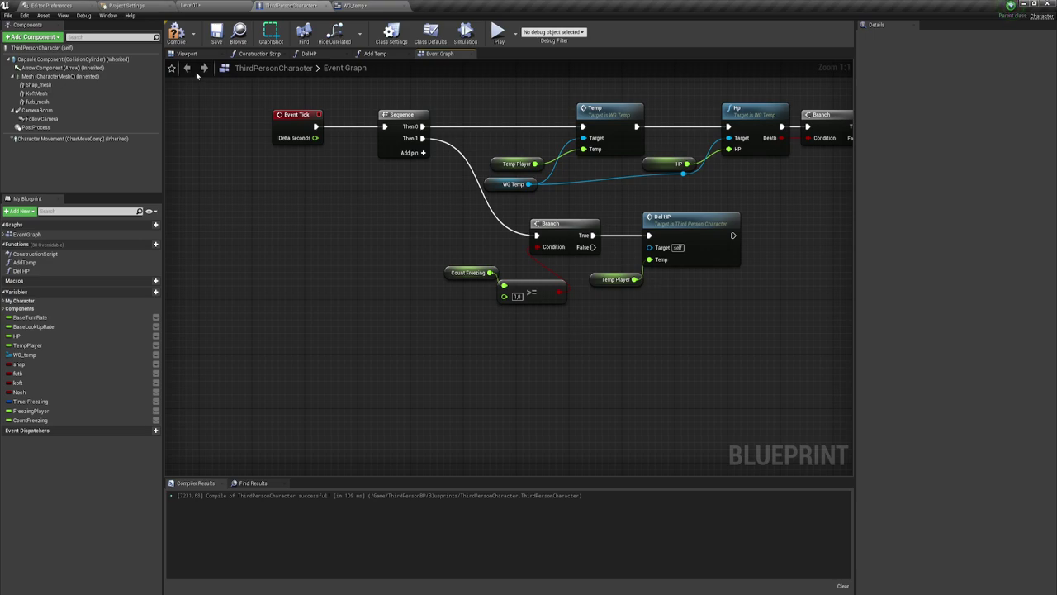
- Run a quick play test of the level from the Level01 viewport
left_click(357, 6)
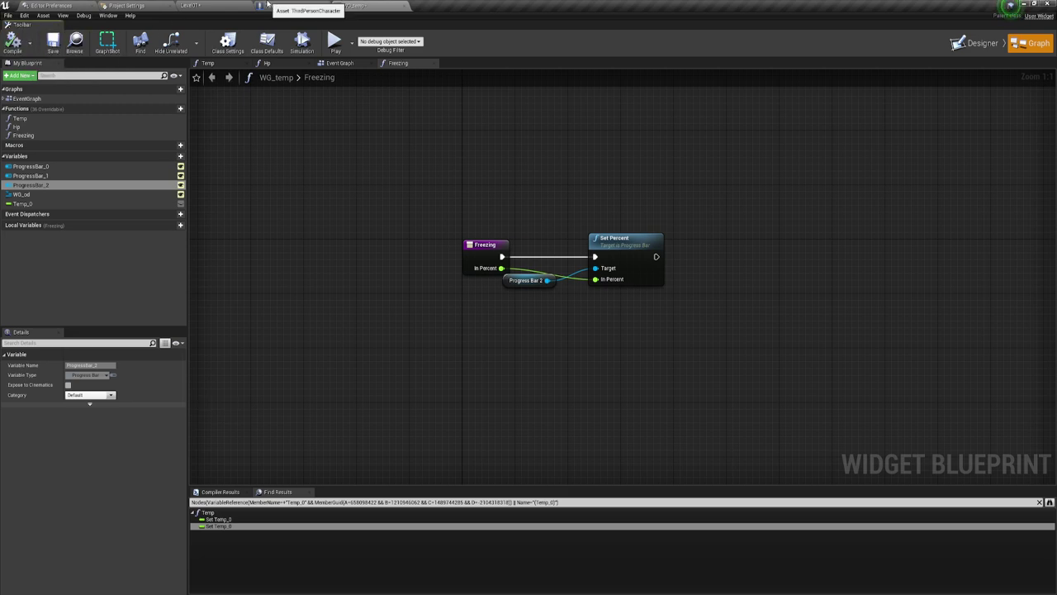
left_click(289, 6)
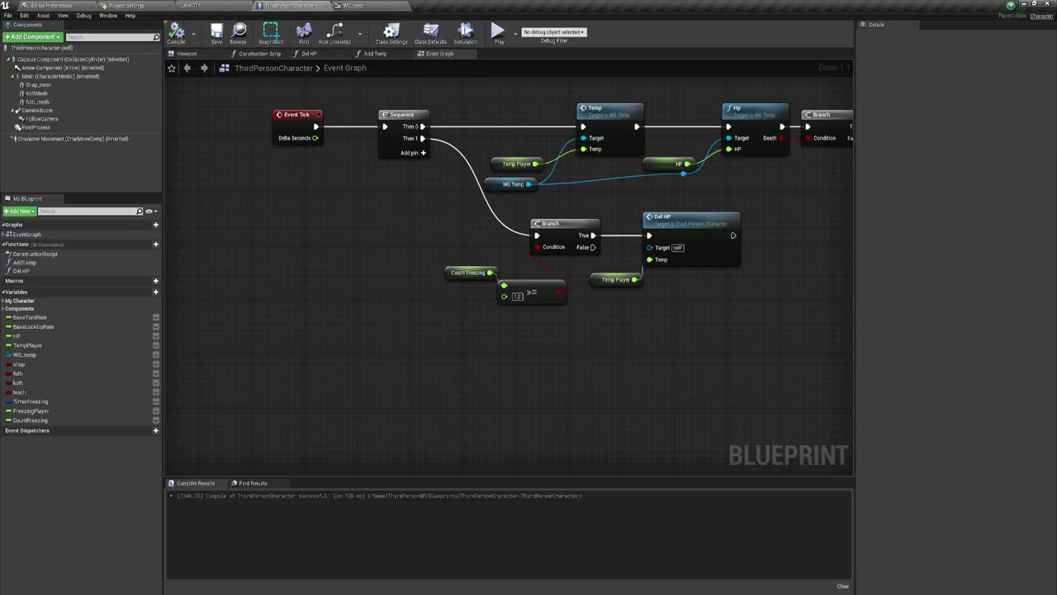
left_click(192, 6)
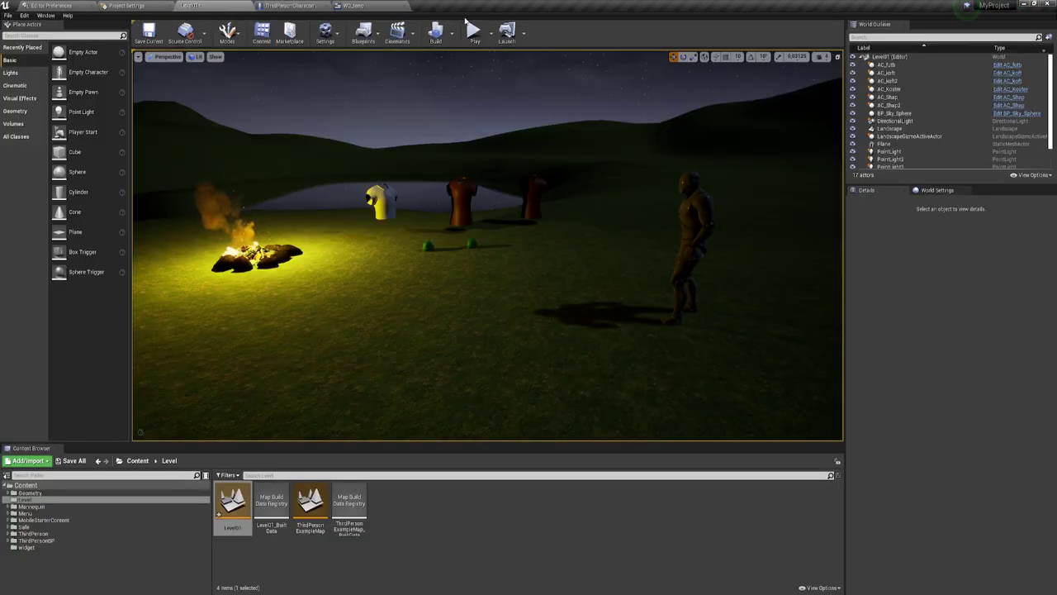
left_click(473, 29)
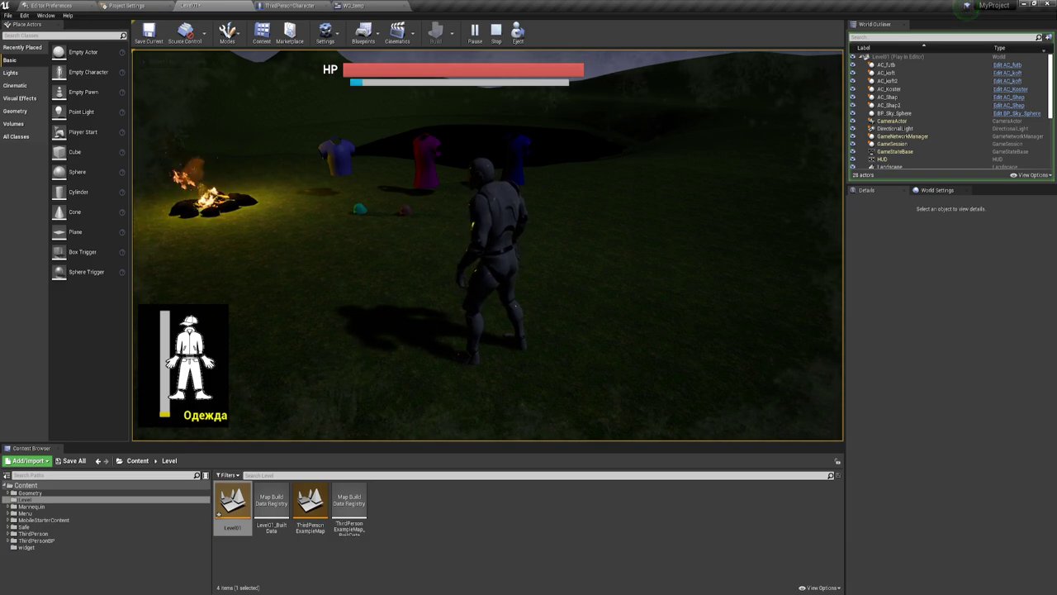
key("Escape")
- Compile and save WG_temp in the Designer view and return to the Level01 viewport
left_click(354, 5)
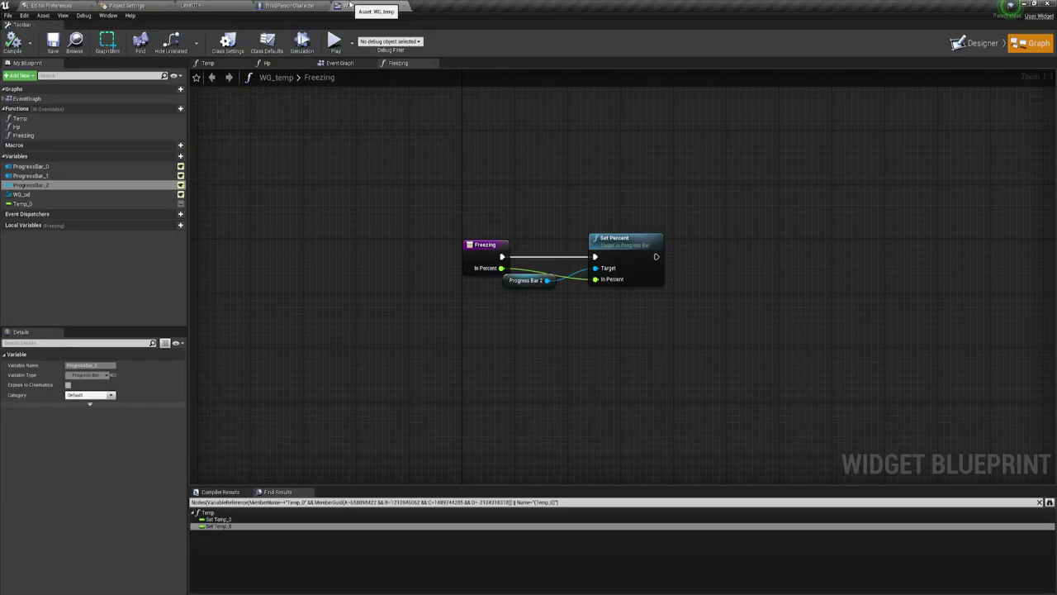
left_click(976, 46)
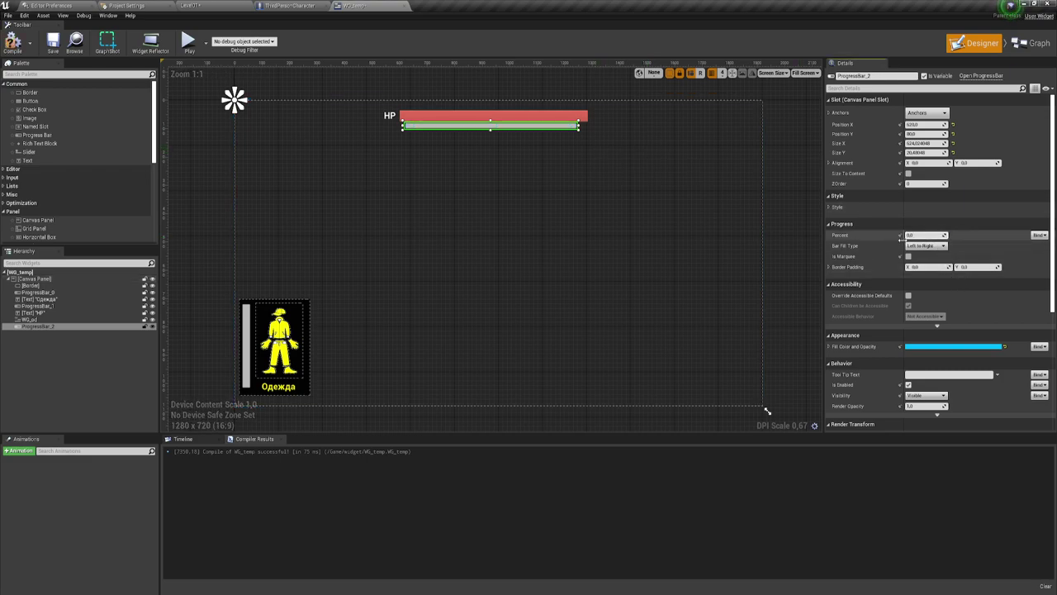
left_click(13, 43)
left_click(53, 43)
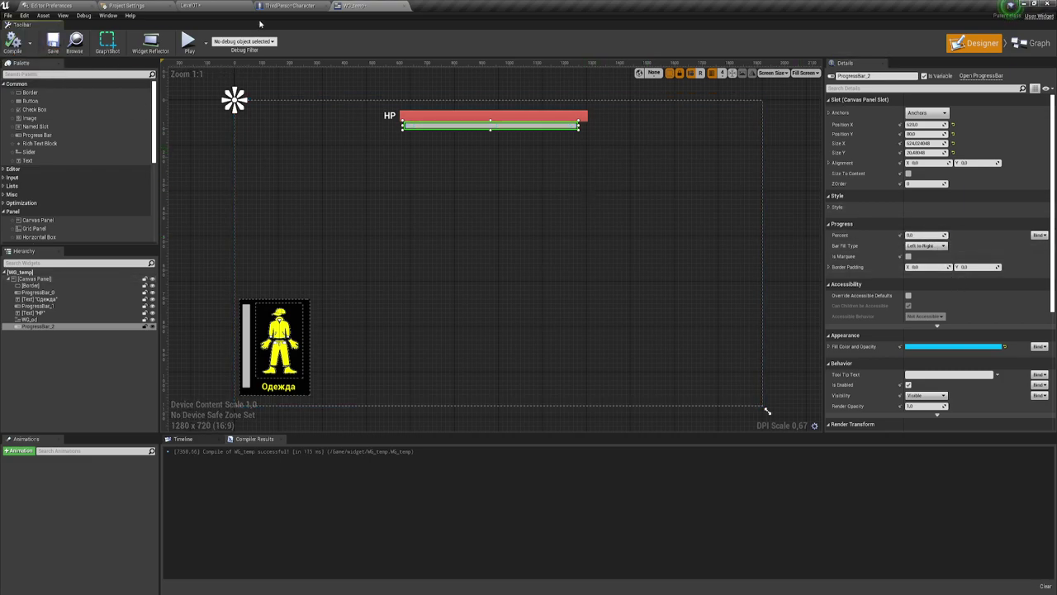
left_click(231, 6)
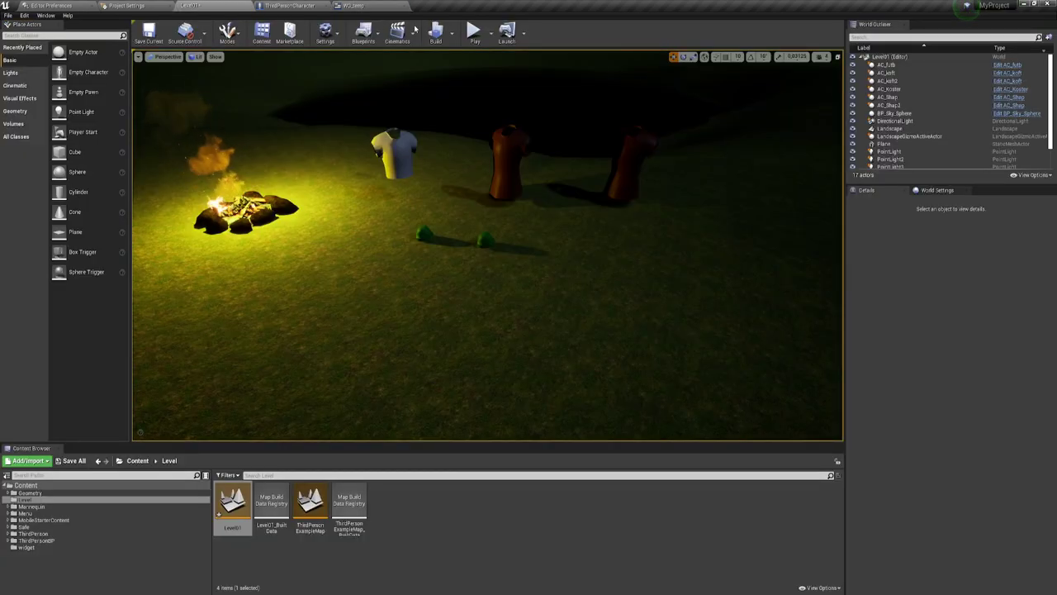
- Play the level, collecting the green hat and red shirts while watching the frost overlay
left_click(473, 30)
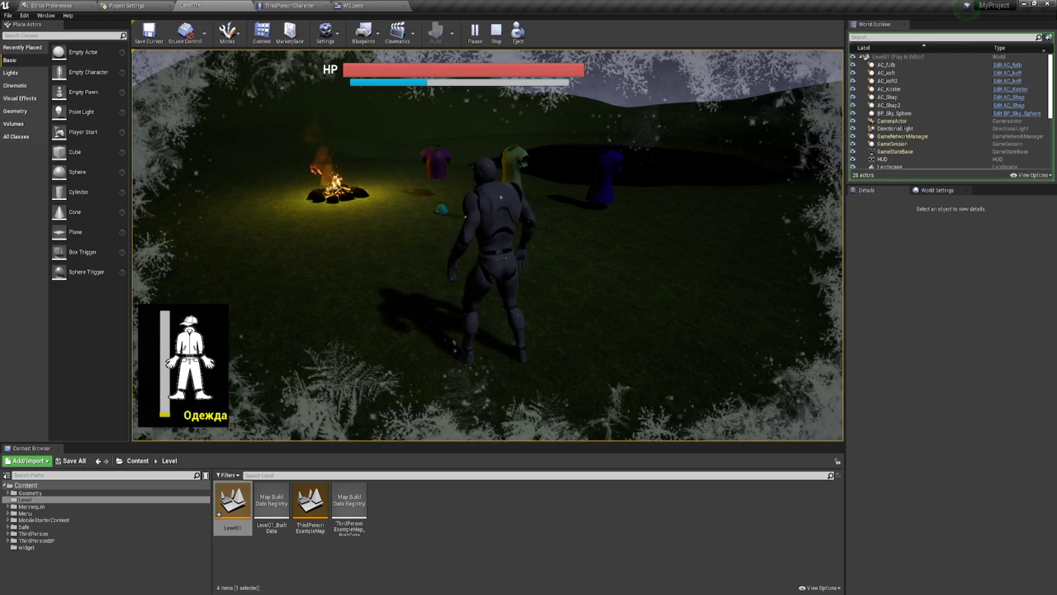
key("w")
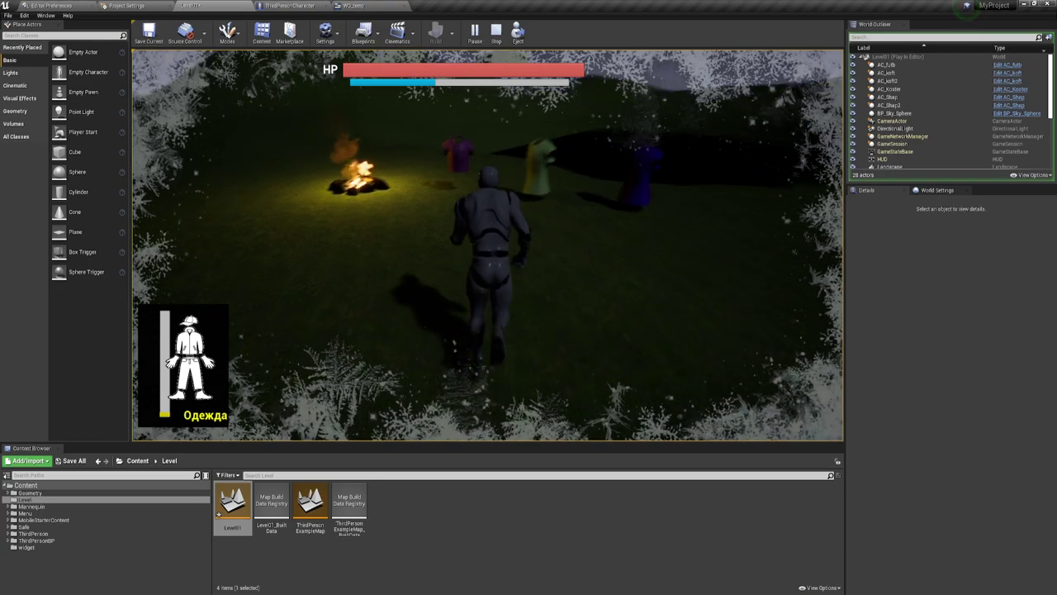
key("s")
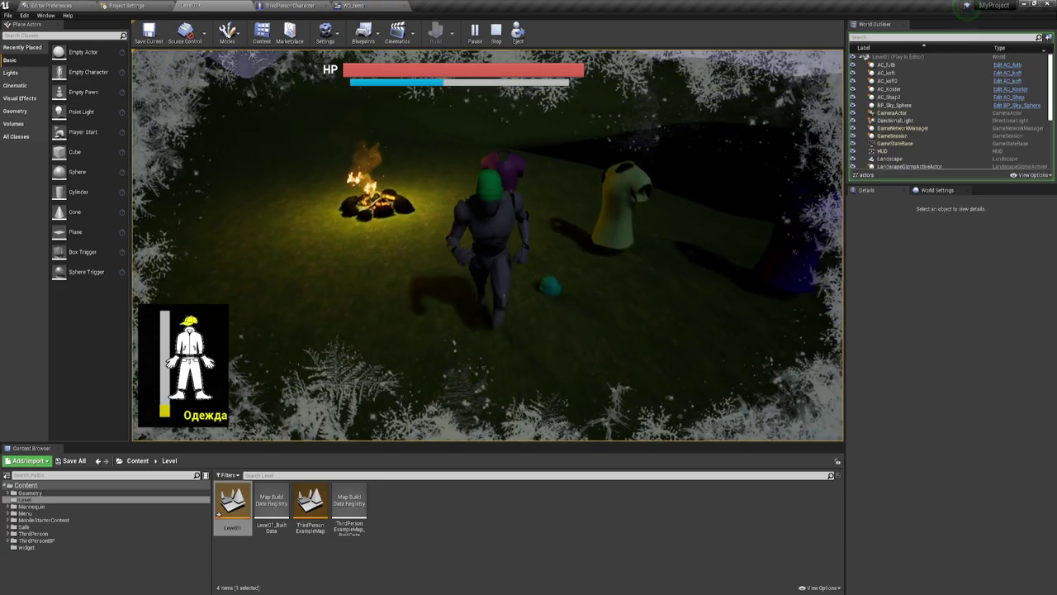
key("w")
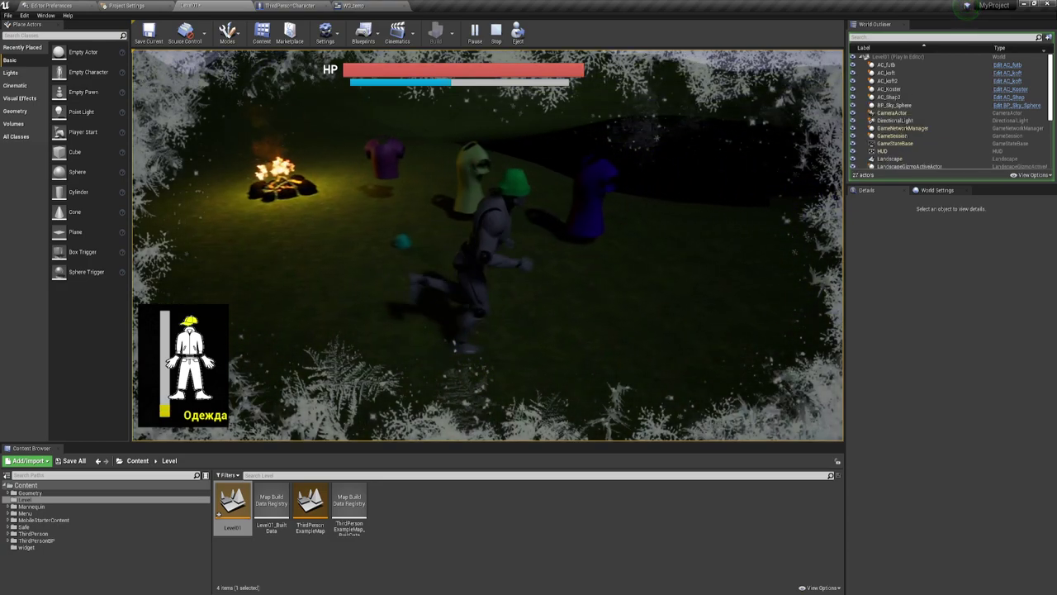
key("w")
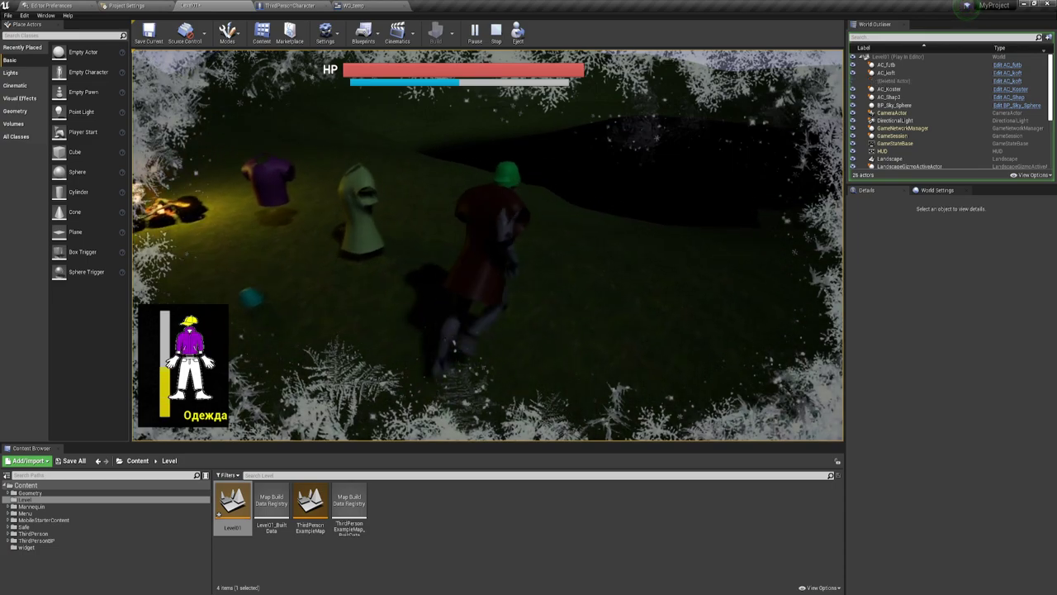
key("a")
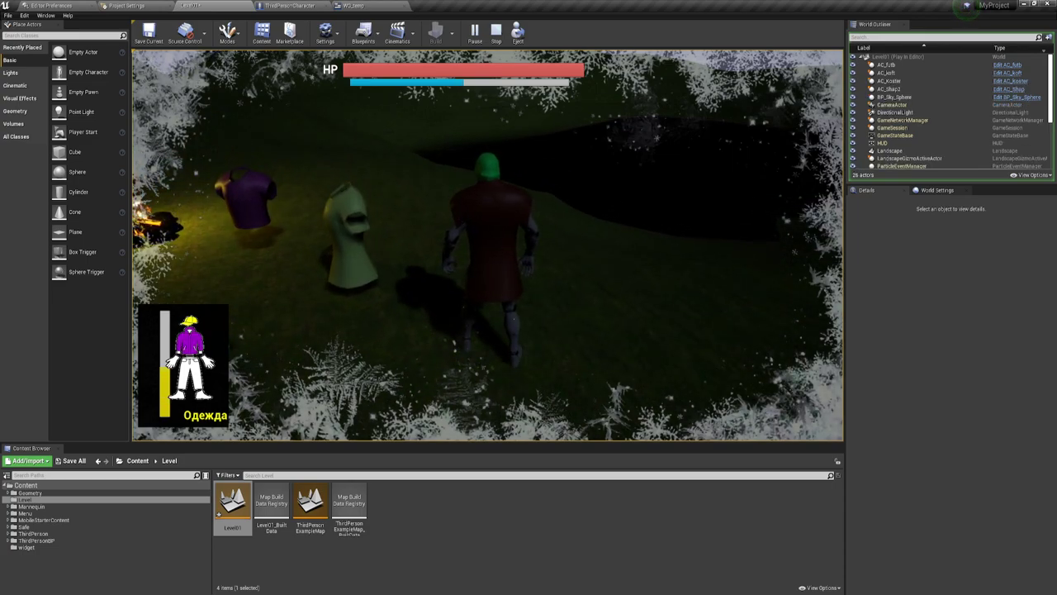
key("w")
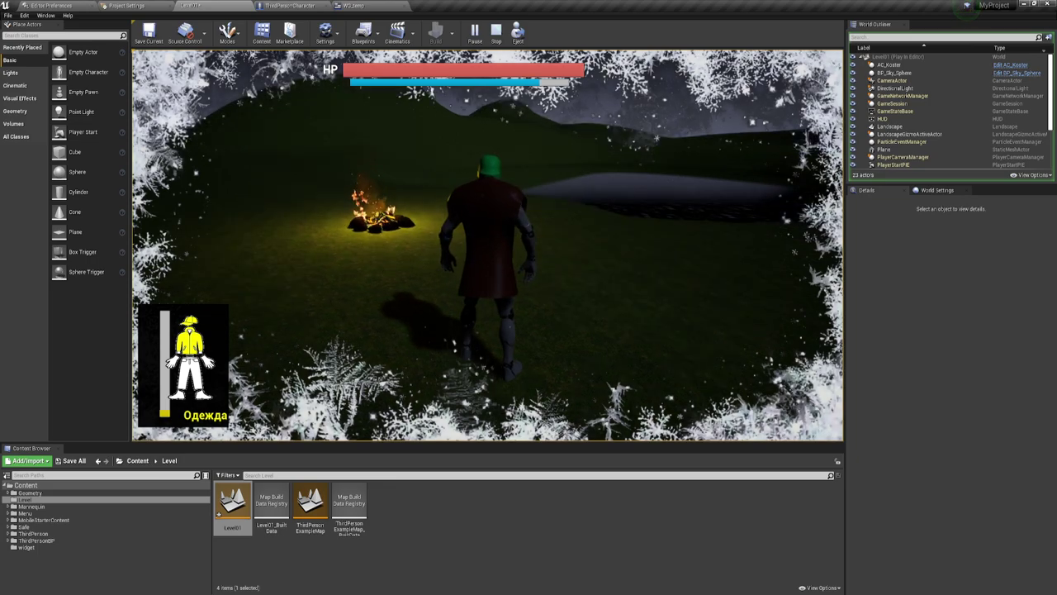
key("a")
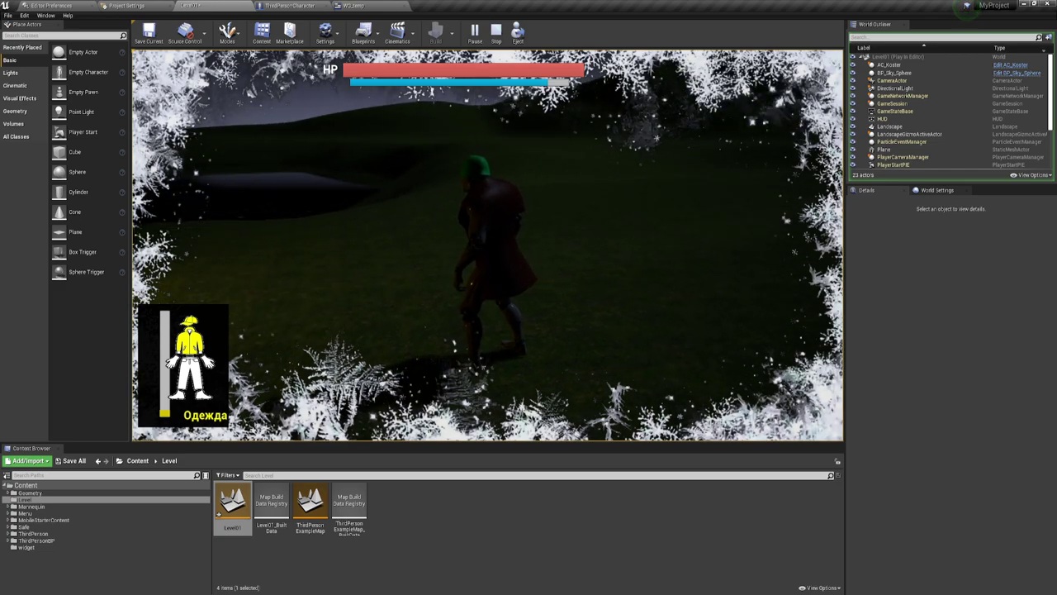
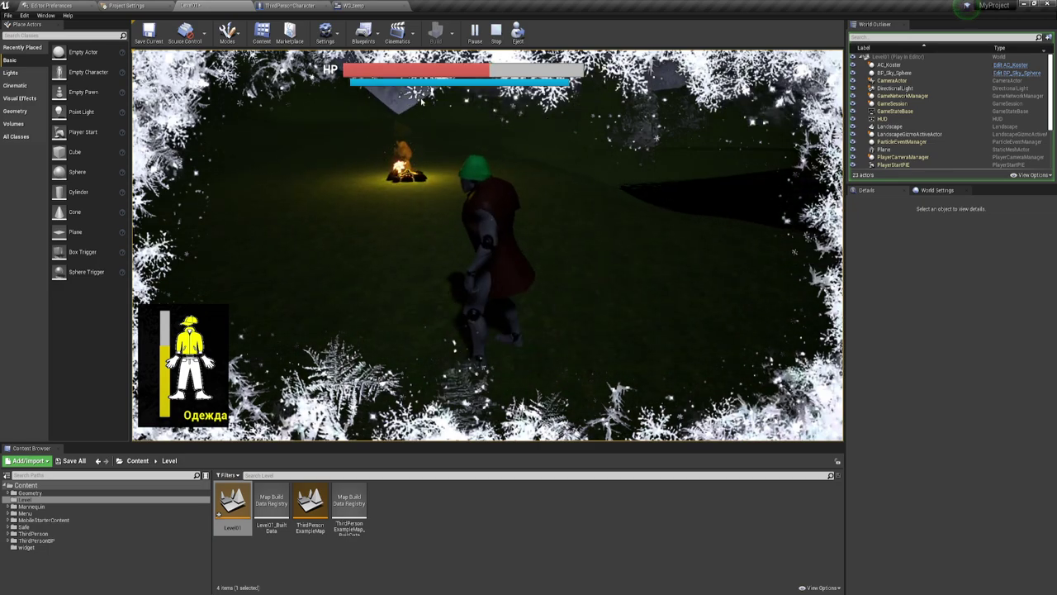
- Stop the running play session and select the AC_koft robe to inspect it up close
key("Escape")
left_click(505, 170)
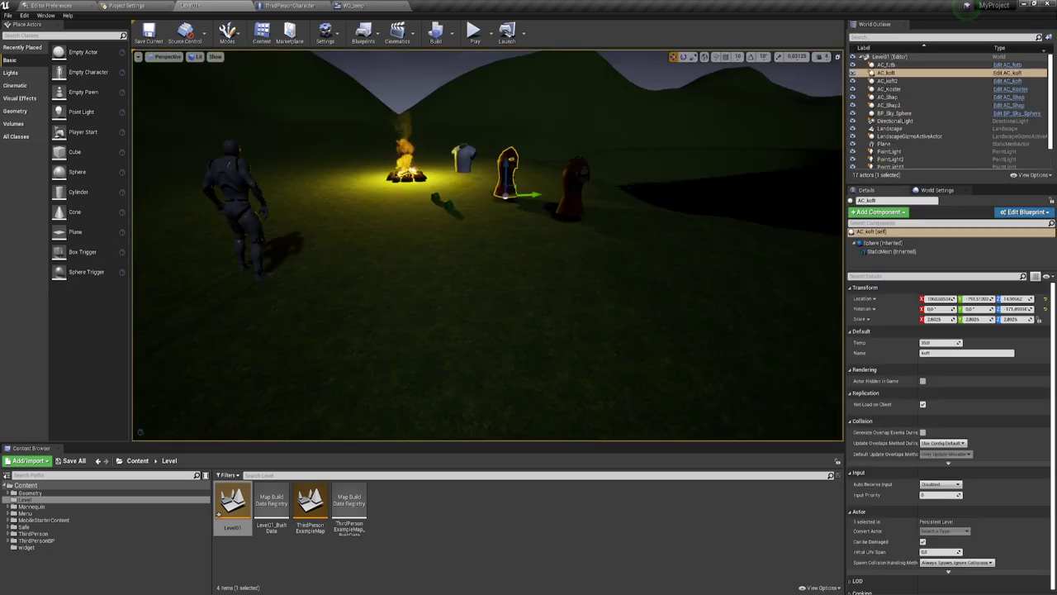
right_click_drag(505, 170, 496, 240)
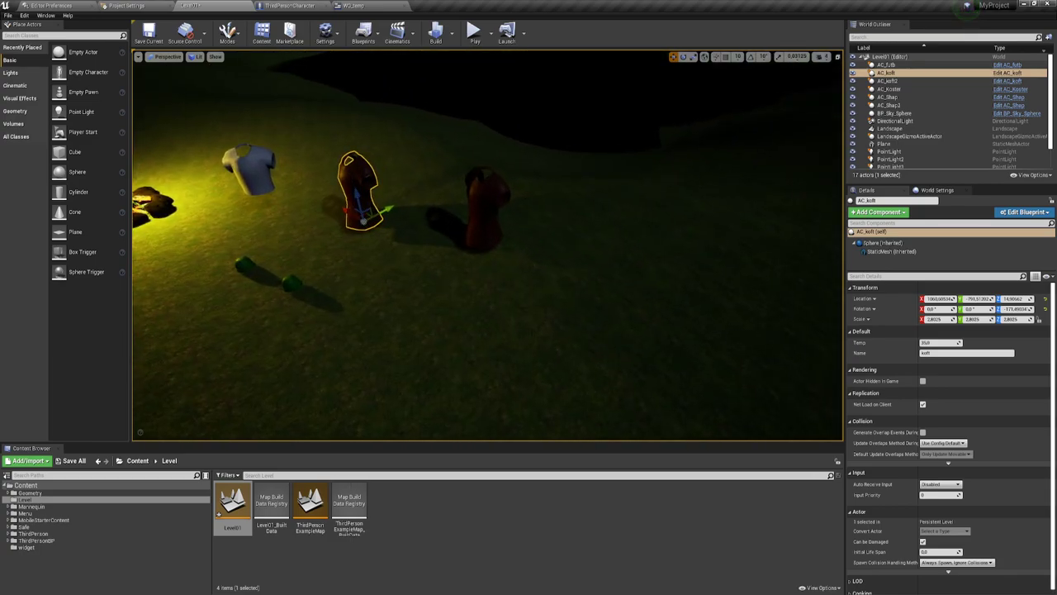
right_click(437, 198)
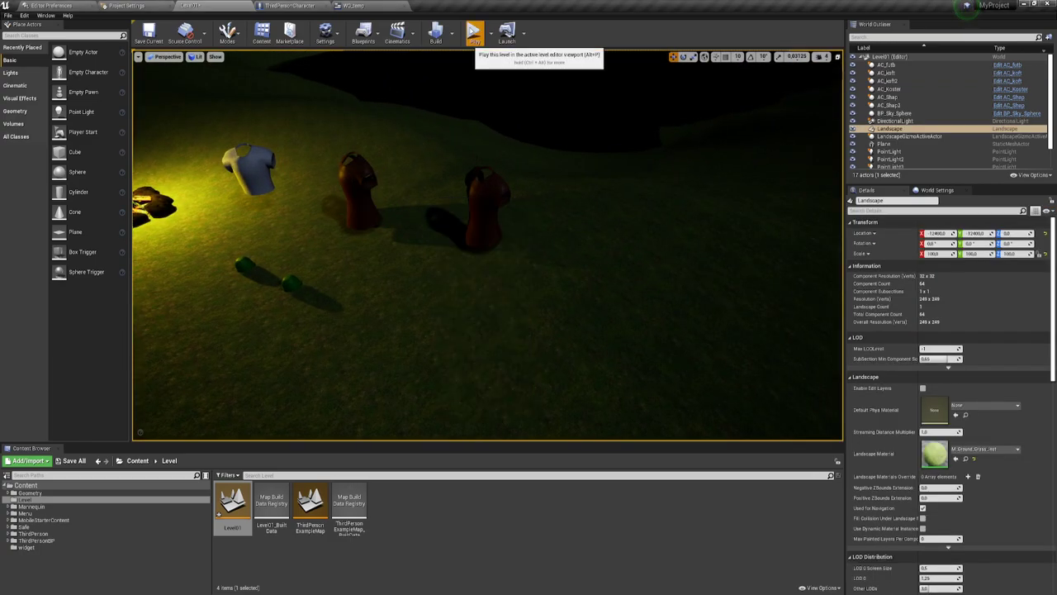
- Playtest the level, run to the campfire collecting the hat, shirt and robe, then stop
left_click(473, 31)
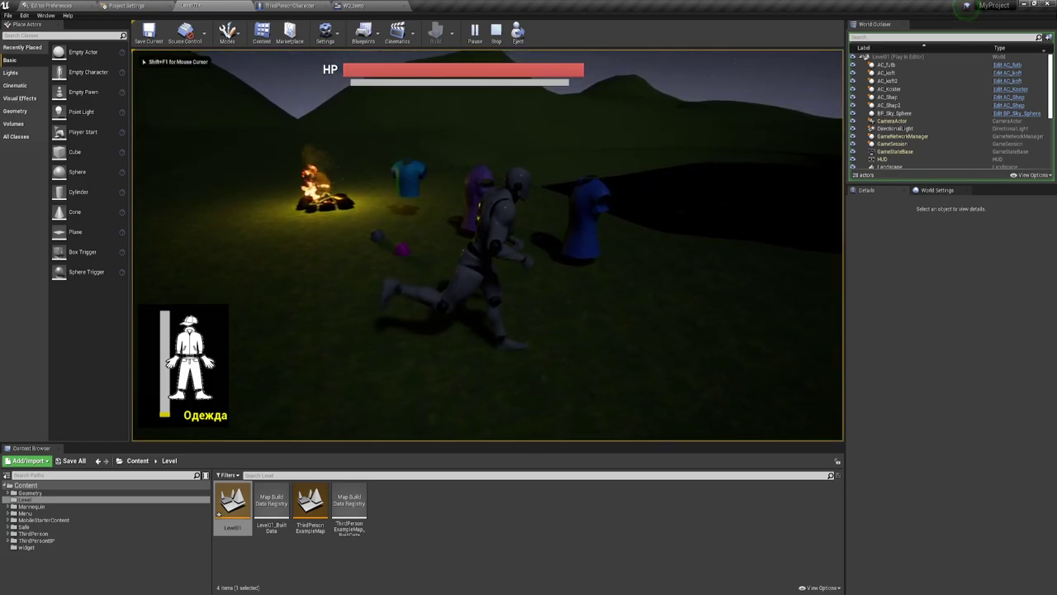
key("e")
key("w")
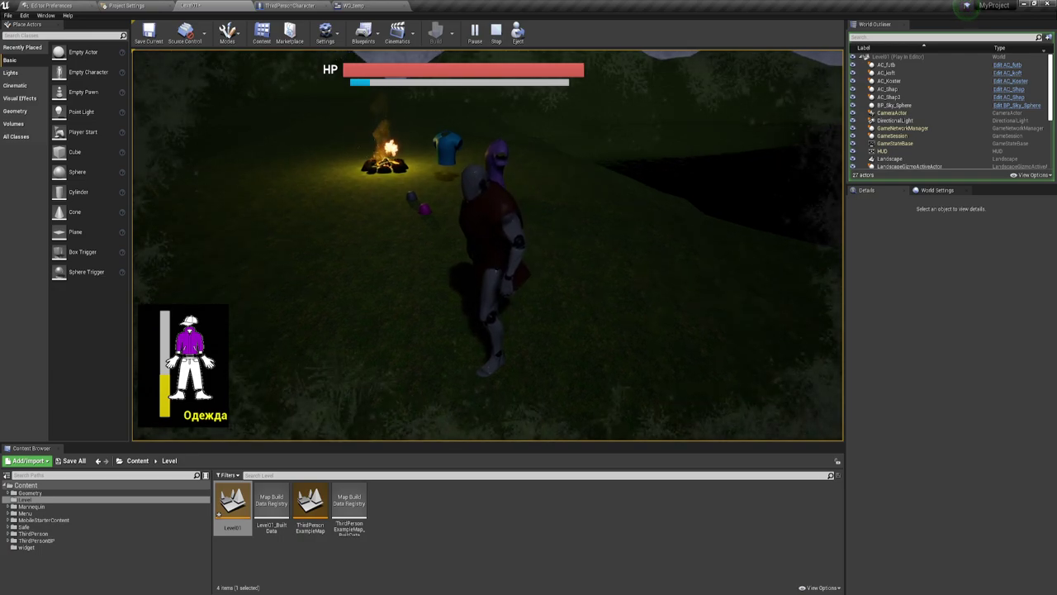
key("w")
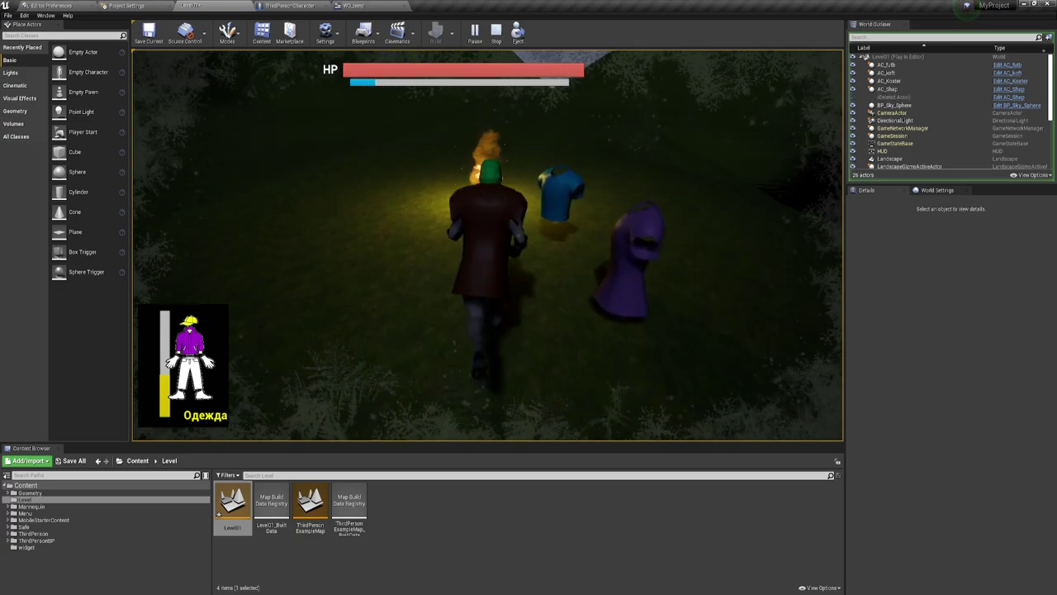
key("w")
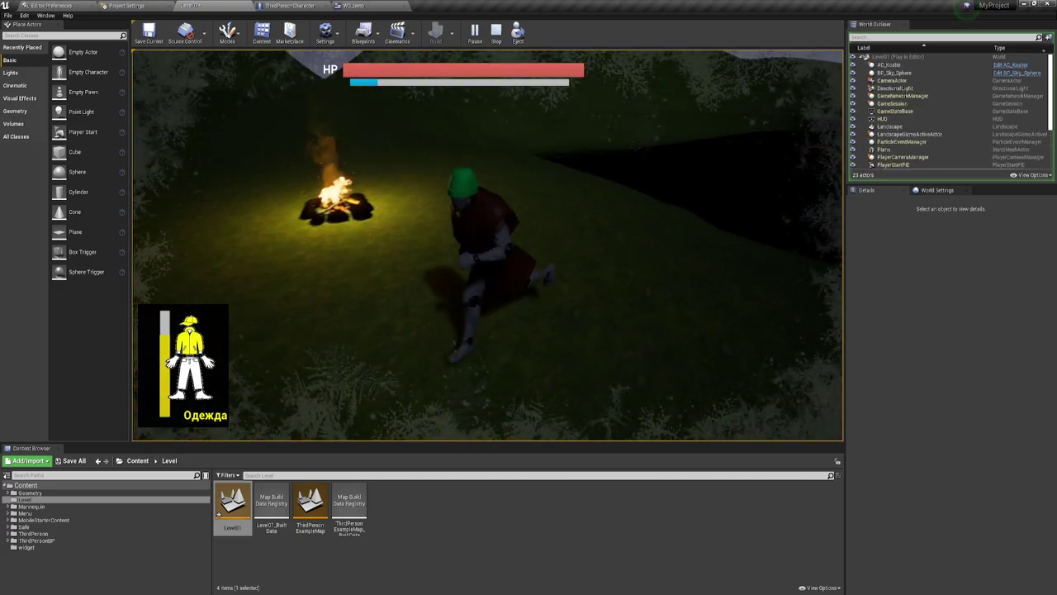
key("w")
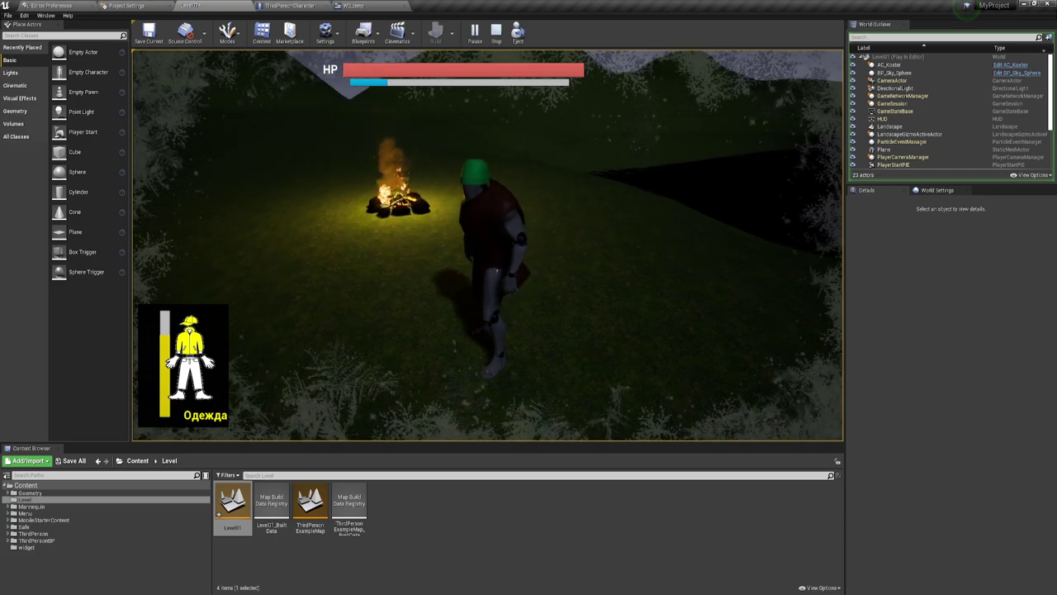
key("Escape")
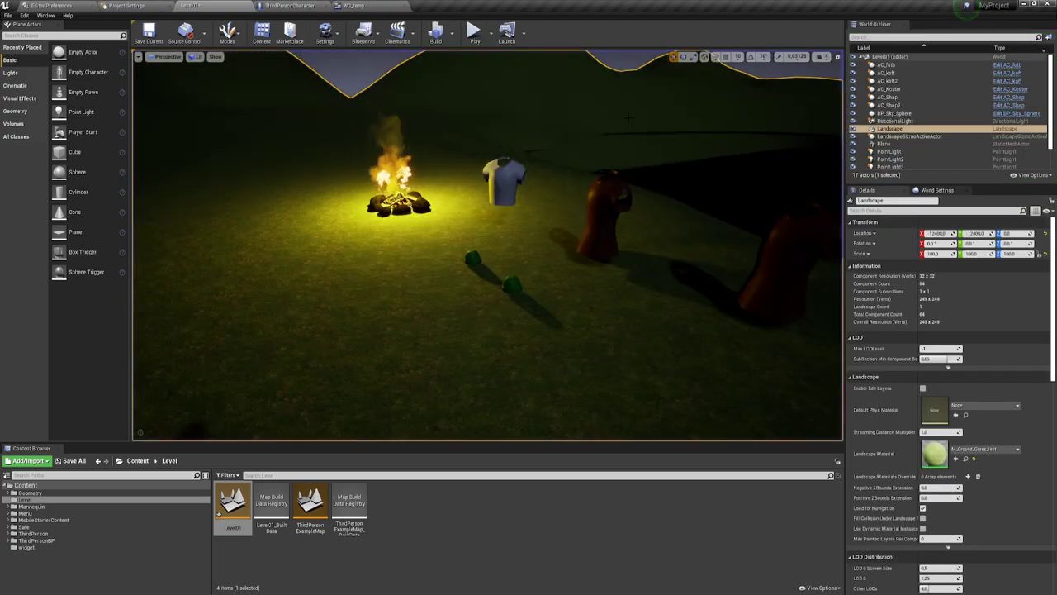
- In the ThirdPersonCharacter Event Graph, shift the middle row of Freezing chain nodes up and right
left_click(355, 6)
left_click(267, 6)
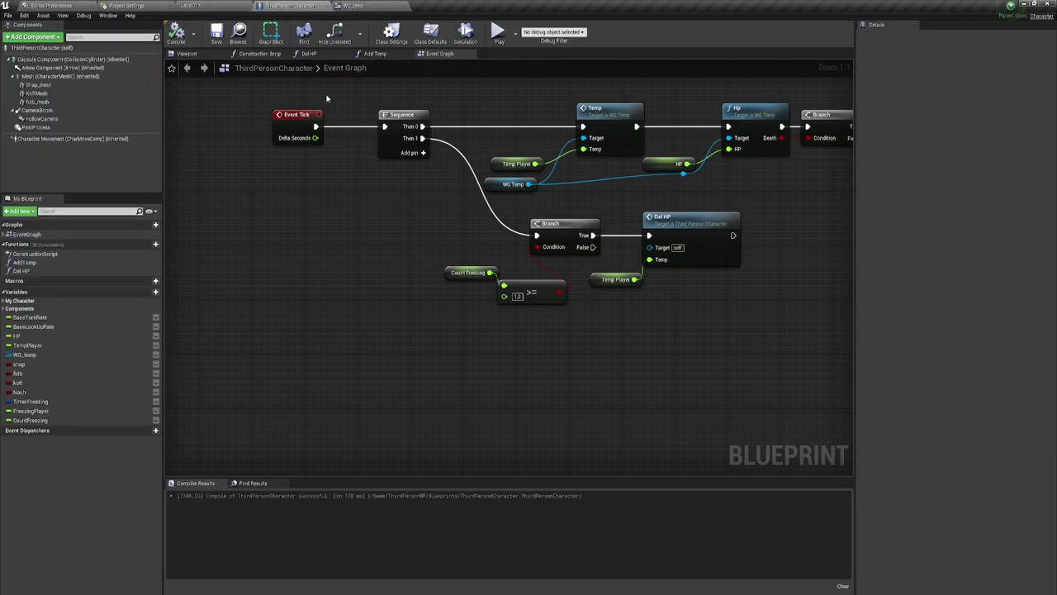
scroll(614, 179, "down", 2)
right_click_drag(614, 179, 396, 213)
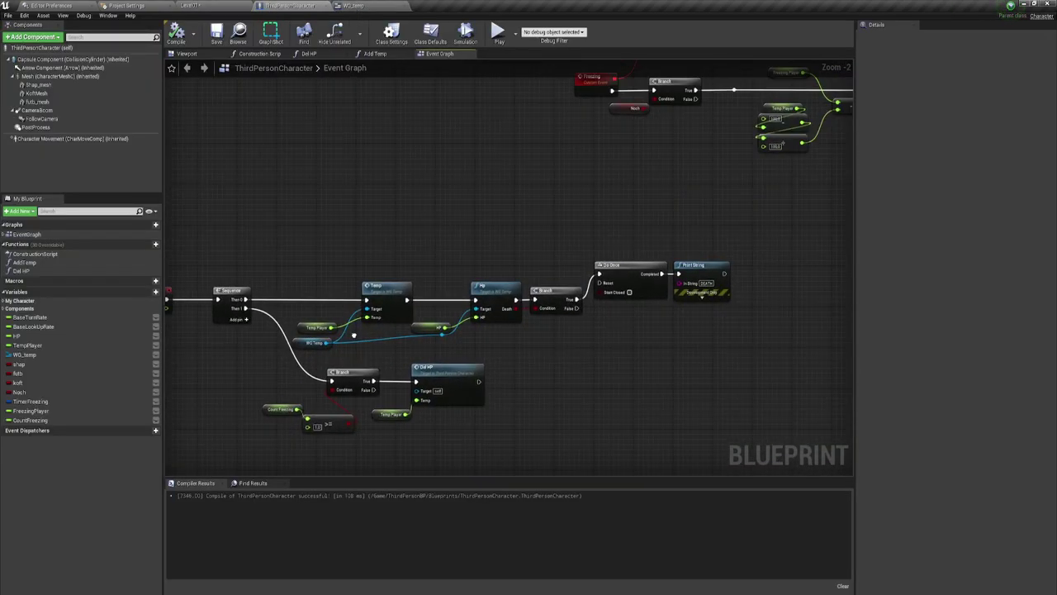
right_click_drag(485, 172, 326, 302)
scroll(484, 172, "up", 2)
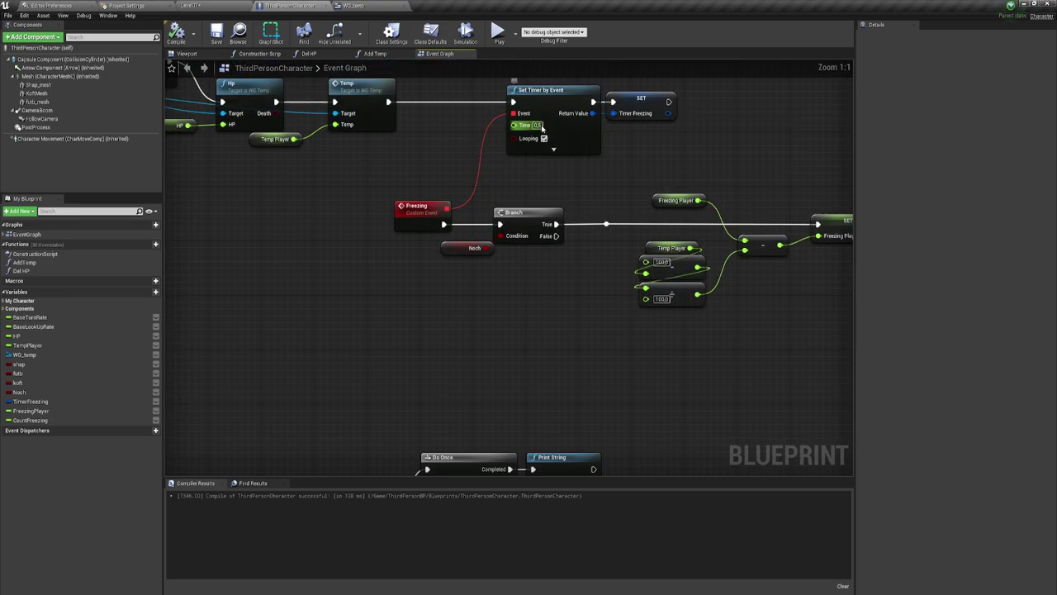
scroll(510, 129, "down", 3)
mouse_move(509, 128)
right_mouse_down()
mouse_move(389, 180)
mouse_move(338, 176)
right_mouse_up()
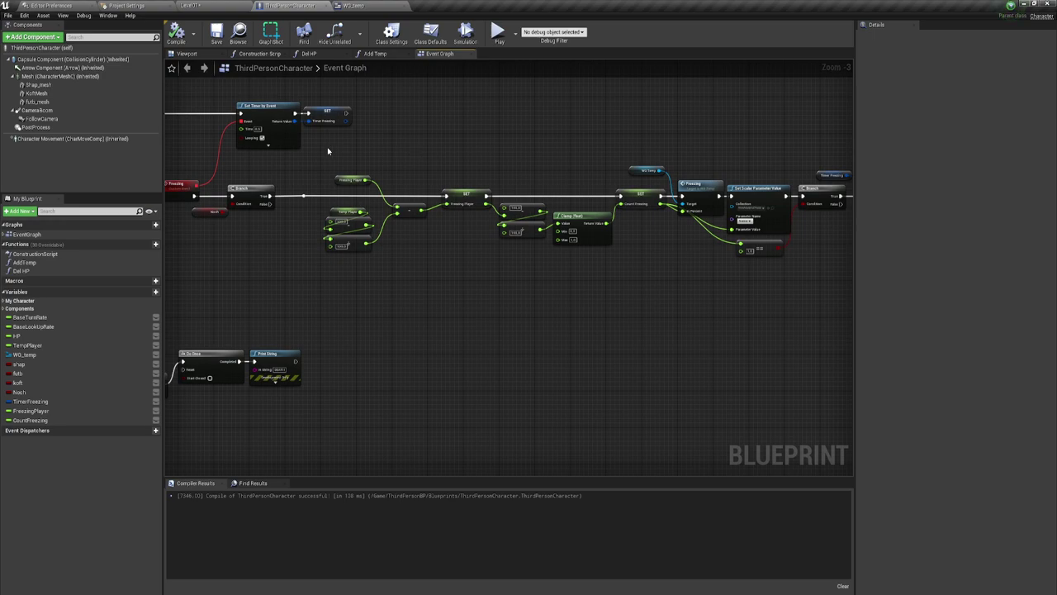
mouse_move(324, 158)
left_mouse_down()
mouse_move(849, 308)
mouse_move(821, 303)
left_mouse_up()
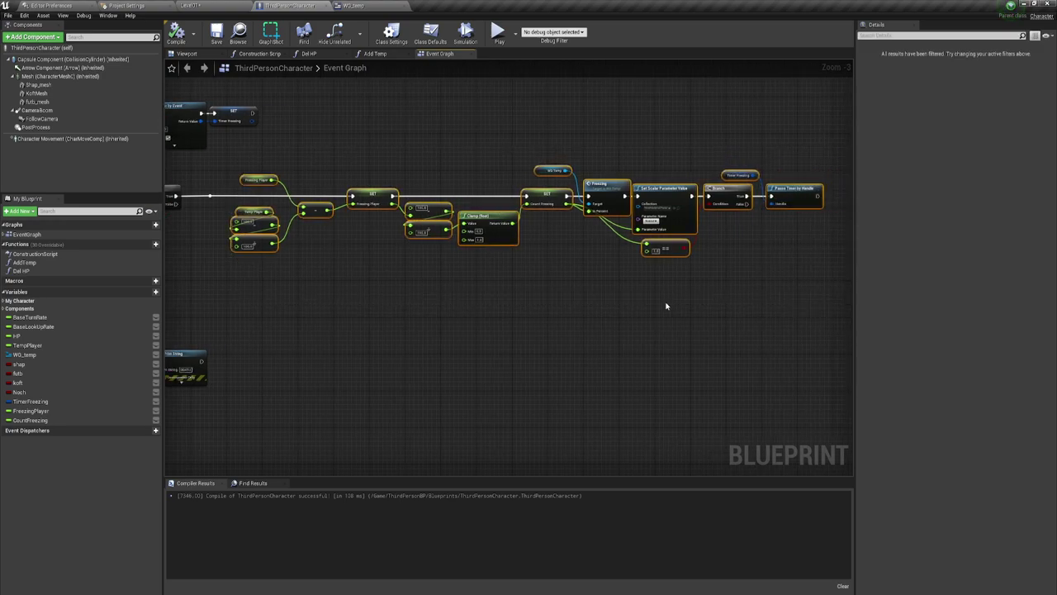
left_click_drag(371, 190, 389, 158)
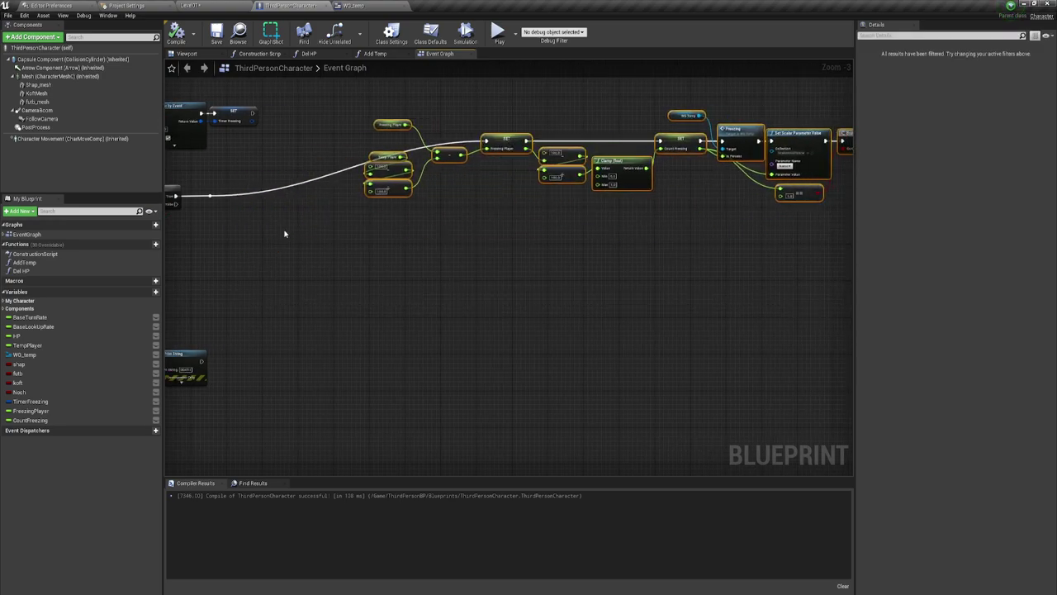
- Drag the TempPlayer variable from My Blueprint into the graph as a getter
scroll(399, 231, "up", 3)
scroll(400, 230, "down", 1)
scroll(380, 220, "up", 1)
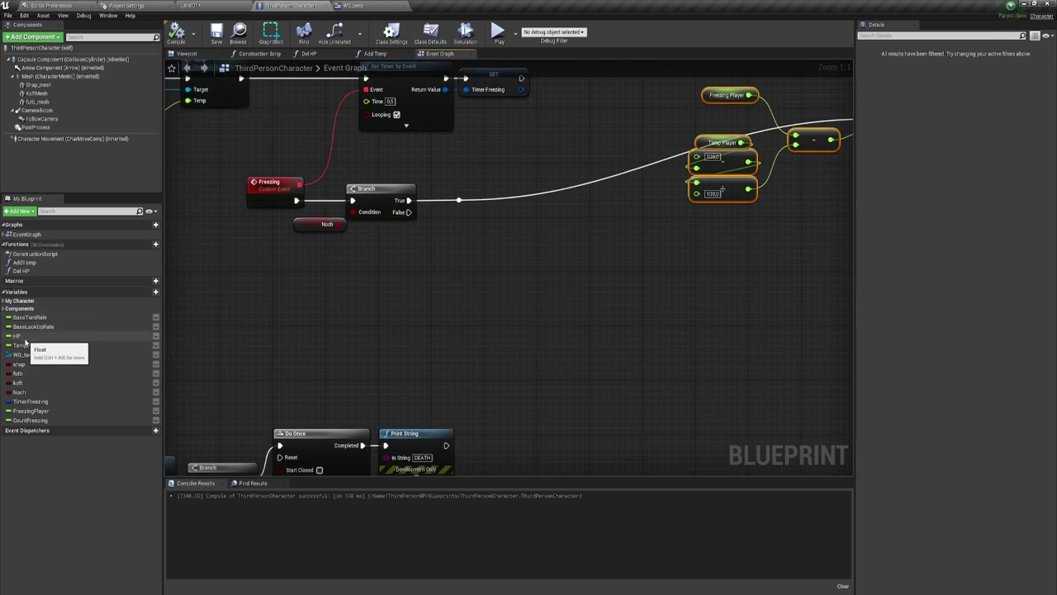
left_click(29, 347)
left_click_drag(31, 352, 484, 248)
- Create a Temp Player getter and chain a second Branch after the first Branch
left_click(404, 267)
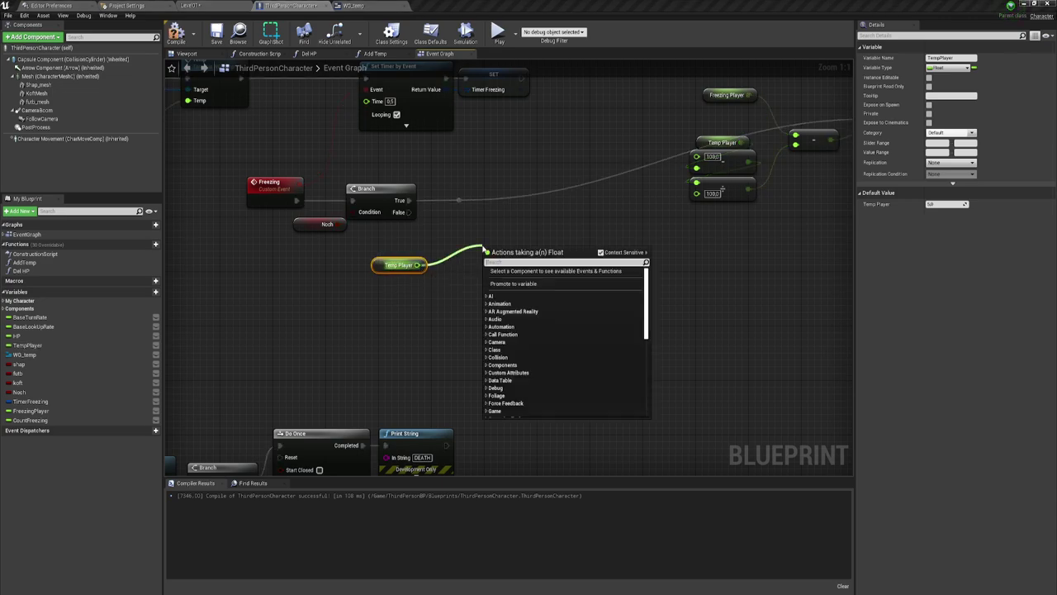
type("bra")
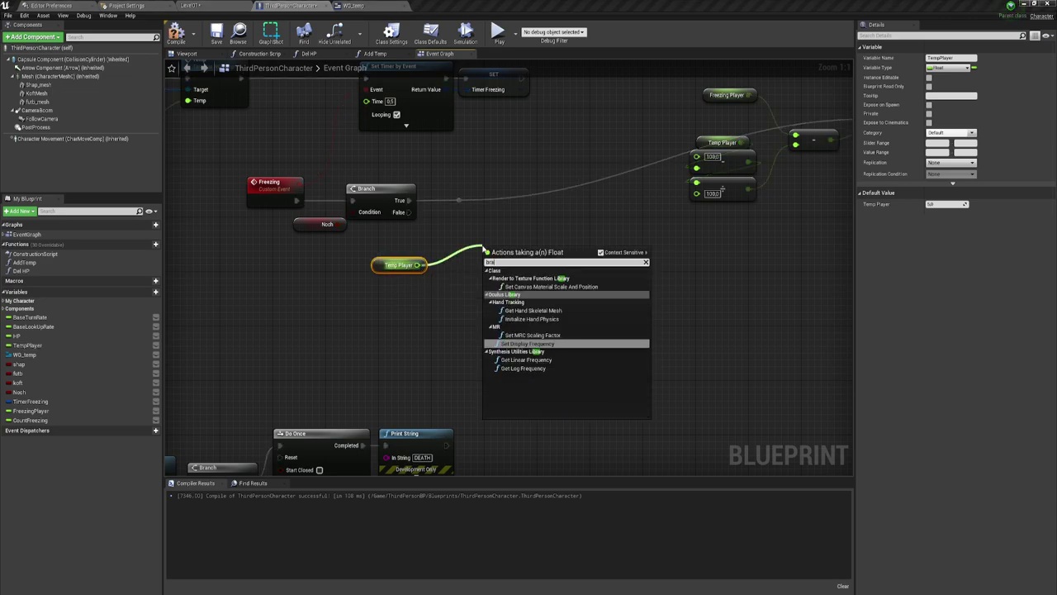
left_click(455, 231)
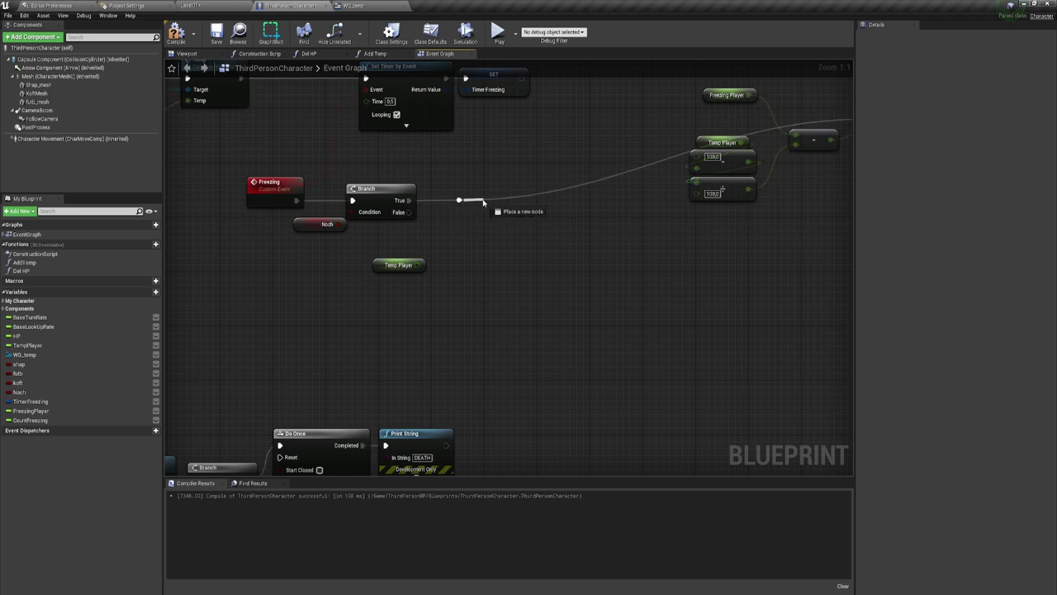
left_click_drag(459, 200, 484, 202)
type("bra")
key("Return")
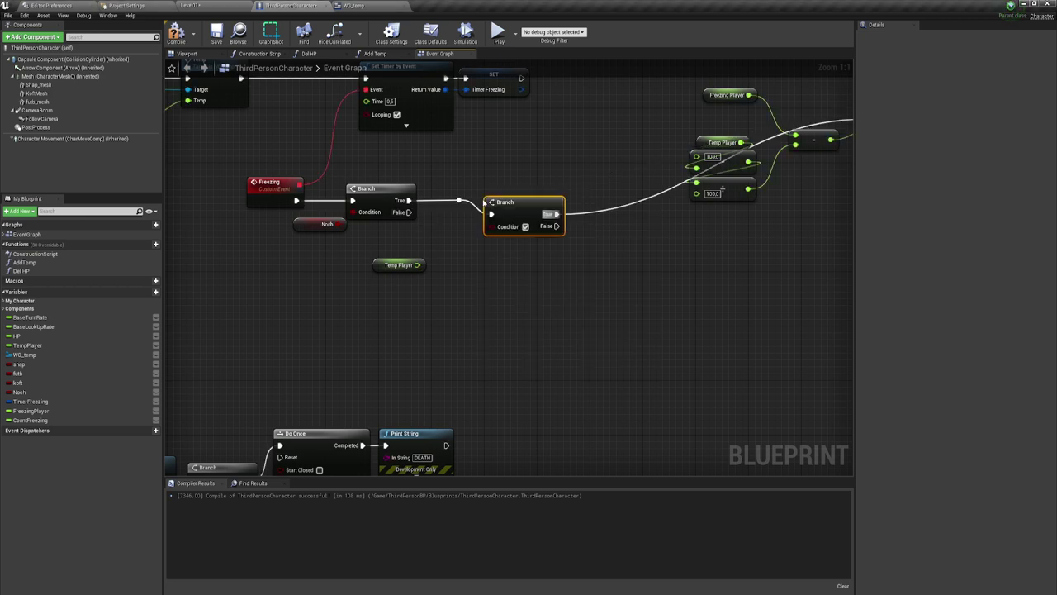
left_click_drag(512, 195, 513, 188)
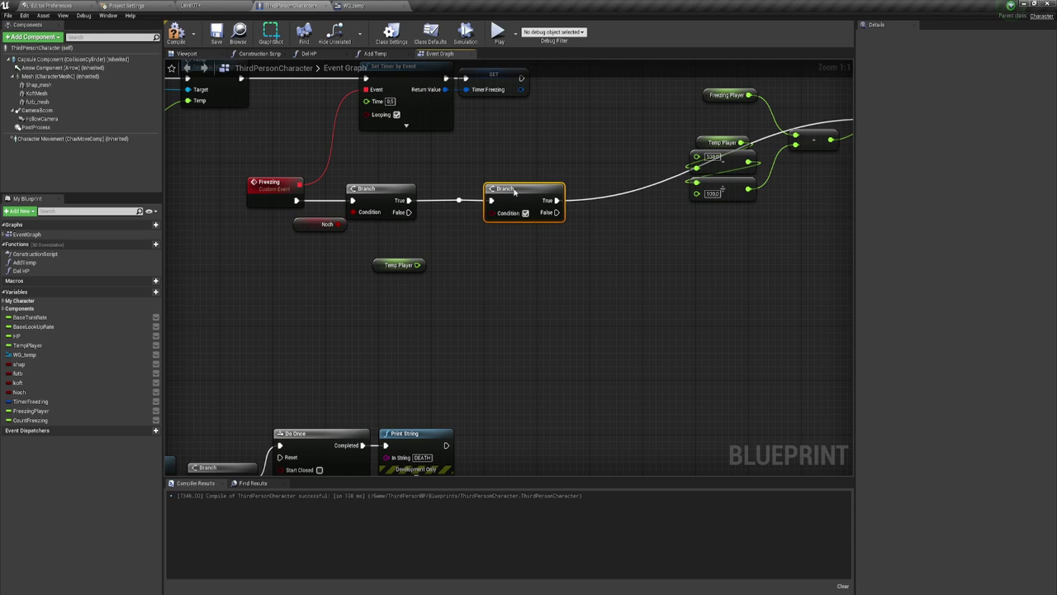
- Add a float less-than comparison fed by Temp Player, recreating it once after deleting the first
left_click_drag(418, 264, 442, 267)
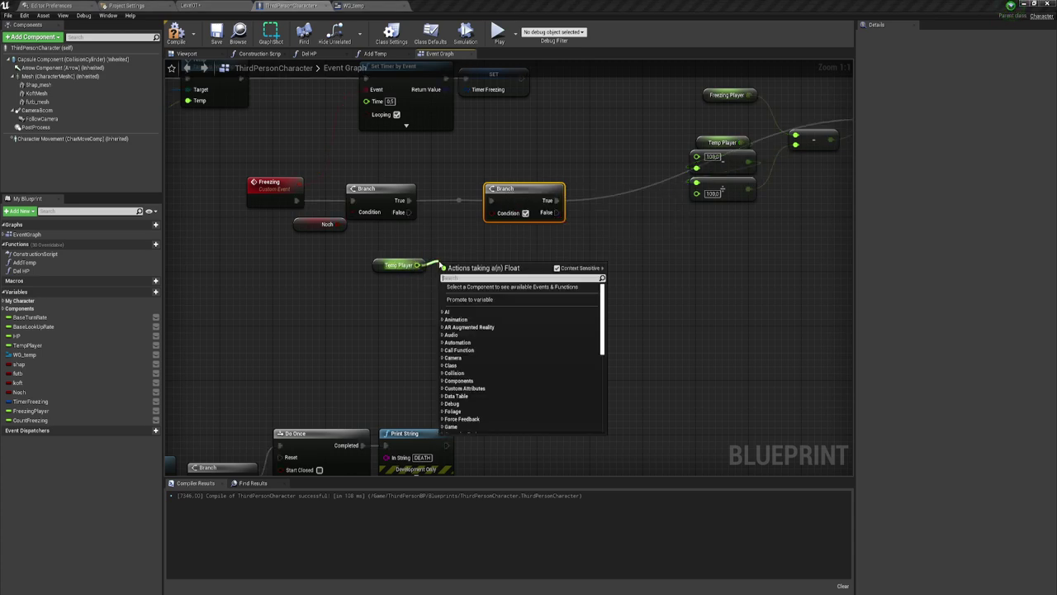
type("<")
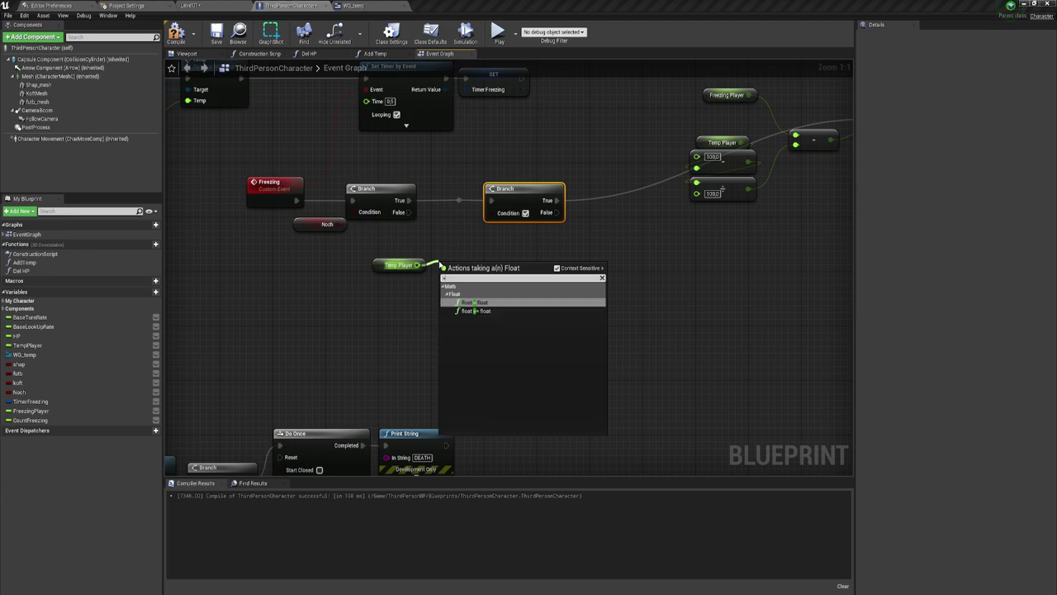
left_click(483, 302)
left_click_drag(495, 280, 492, 212)
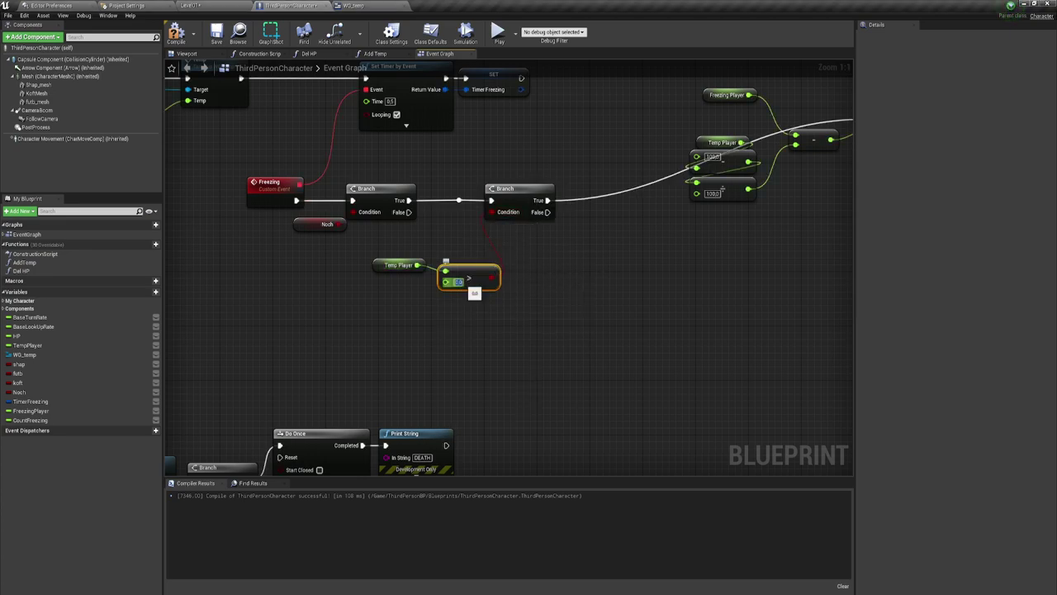
left_click_drag(487, 281, 481, 248)
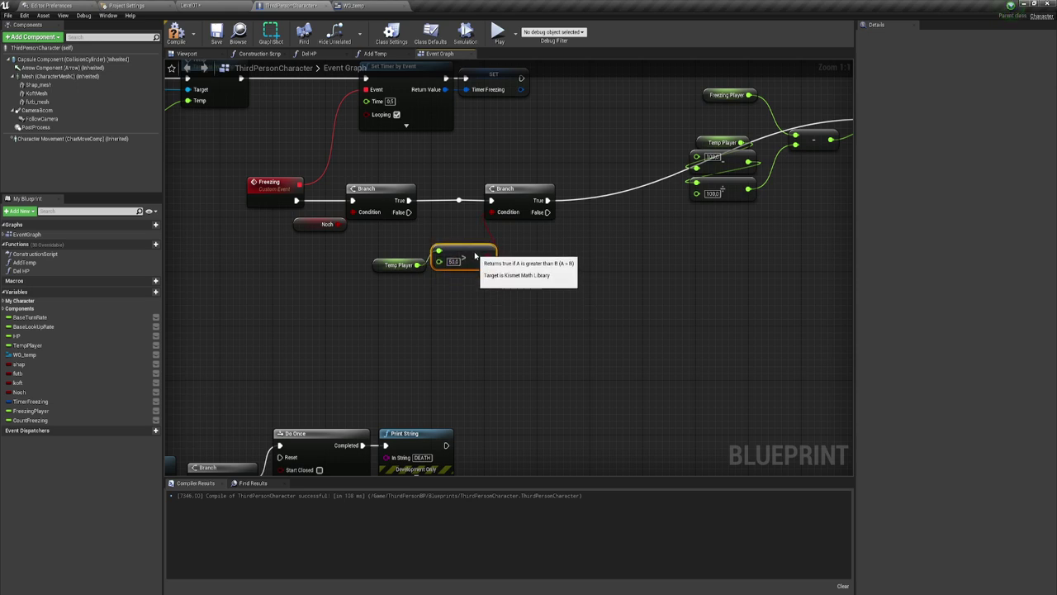
mouse_move(663, 242)
right_mouse_down()
mouse_move(615, 280)
mouse_move(550, 265)
mouse_move(588, 246)
right_mouse_up()
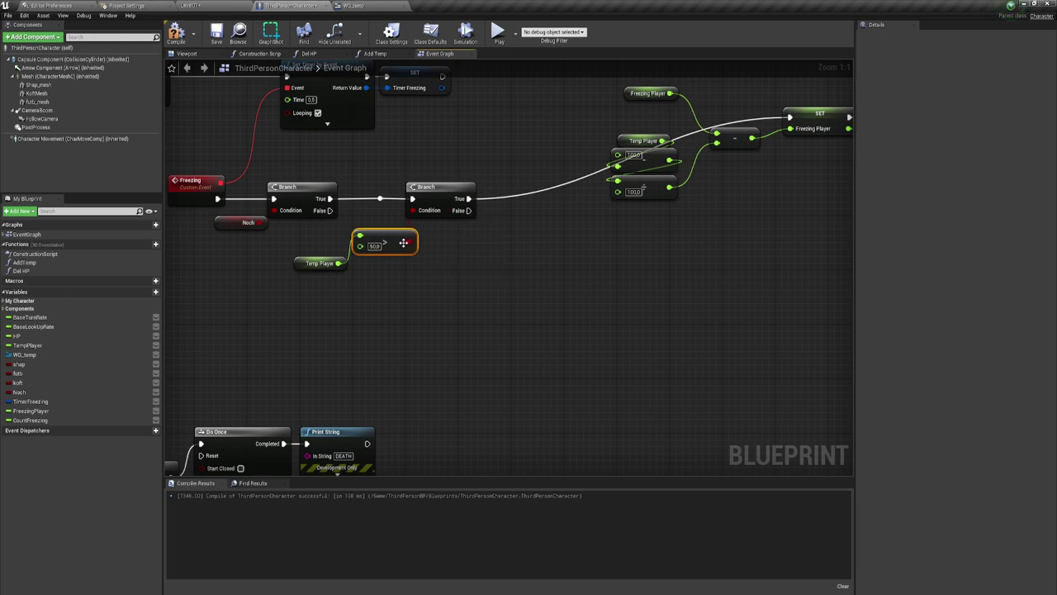
key("Delete")
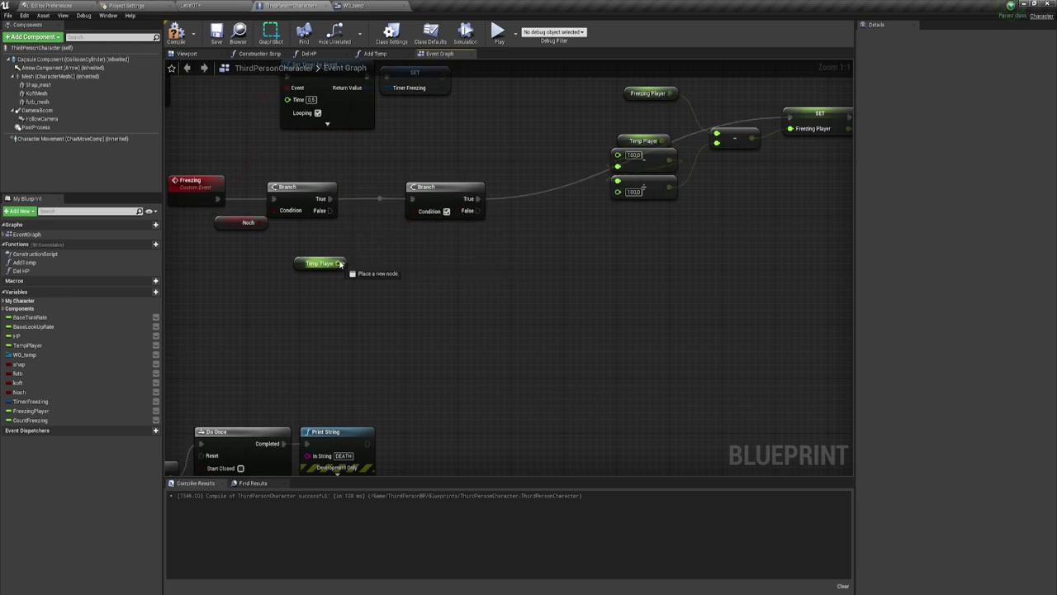
left_click_drag(338, 263, 351, 246)
type("<")
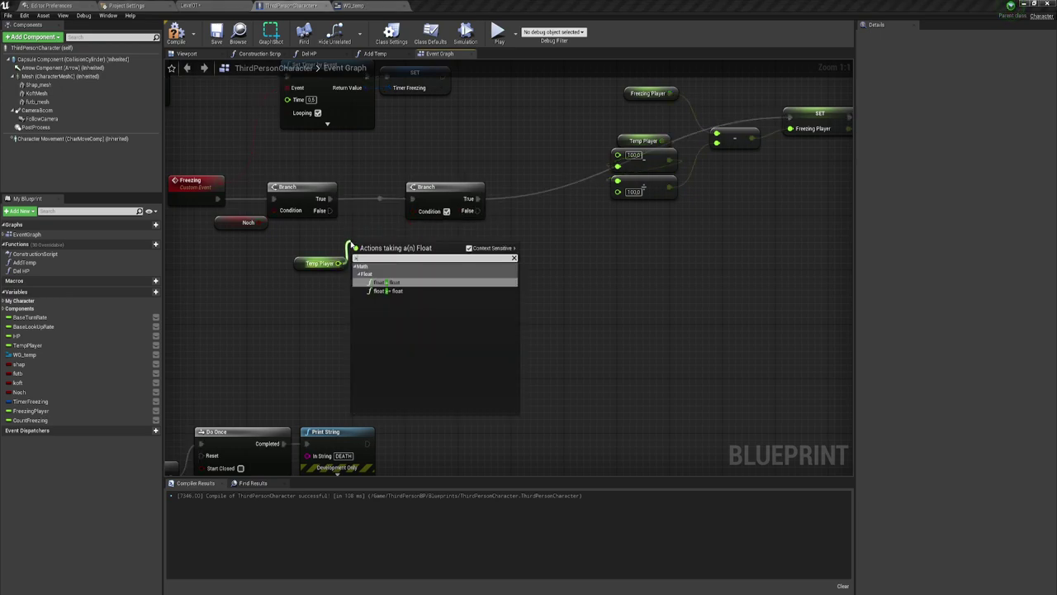
left_click(385, 282)
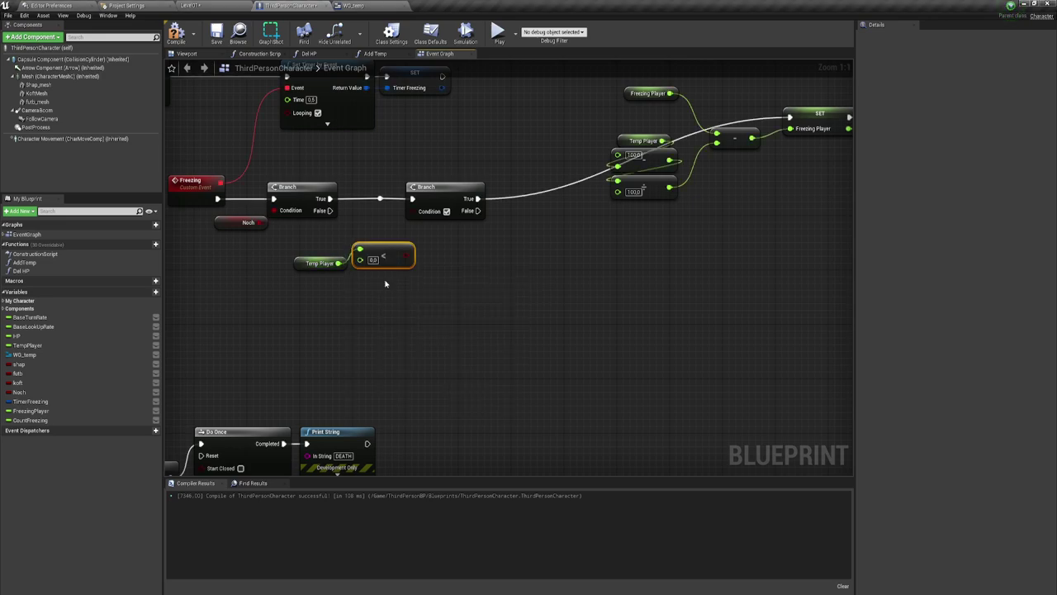
left_click_drag(411, 257, 410, 211)
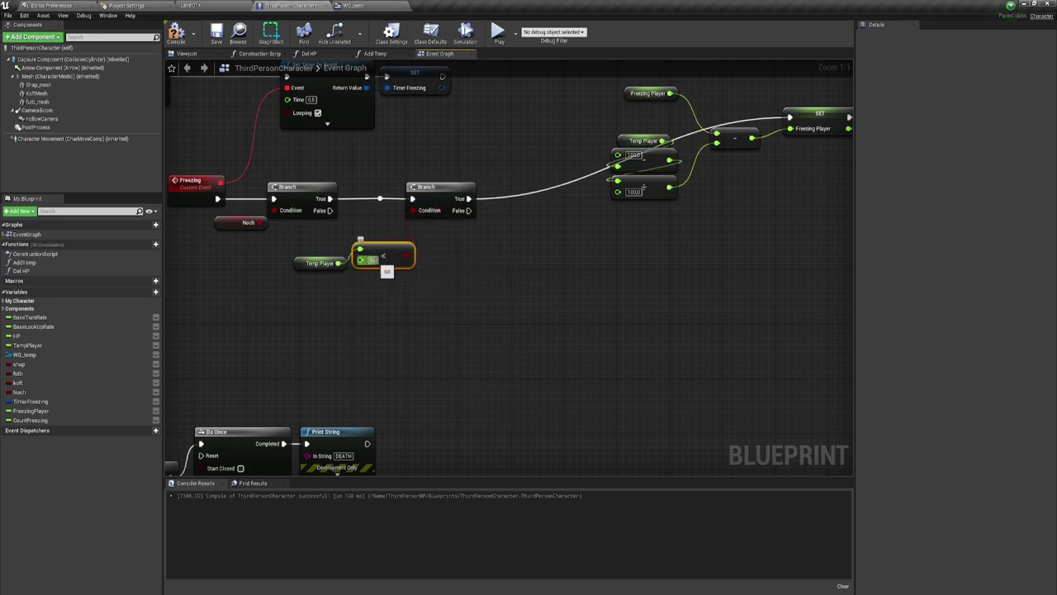
- Paste a new Branch below the chain and run it from the second Branch's False output
scroll(646, 334, "down", 2)
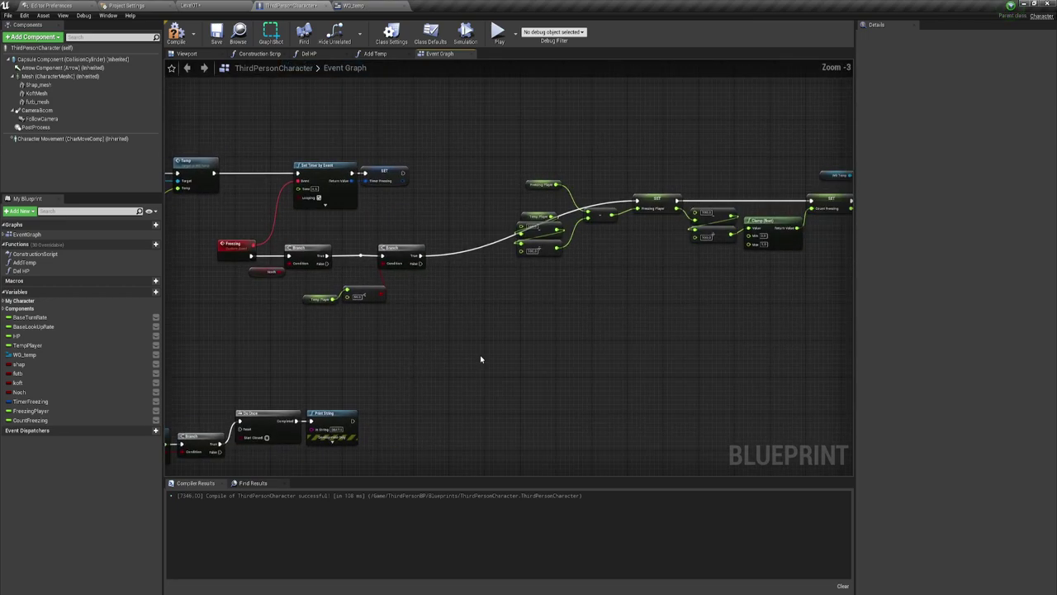
scroll(480, 355, "down", 1)
scroll(520, 283, "down", 2)
scroll(472, 264, "down", 1)
left_click_drag(411, 257, 749, 188)
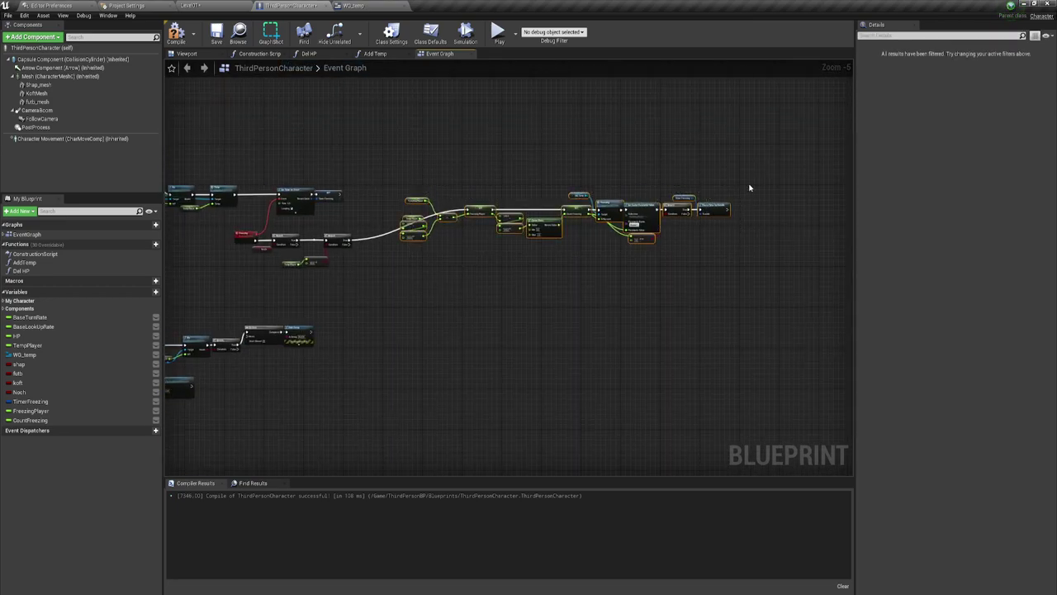
key("Home")
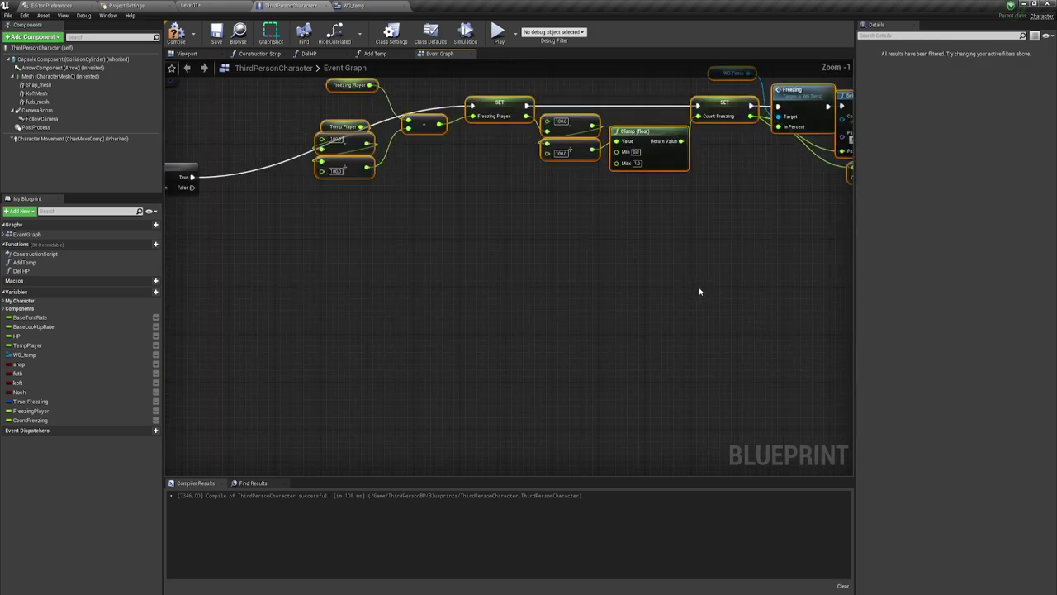
right_click_drag(495, 172, 466, 276)
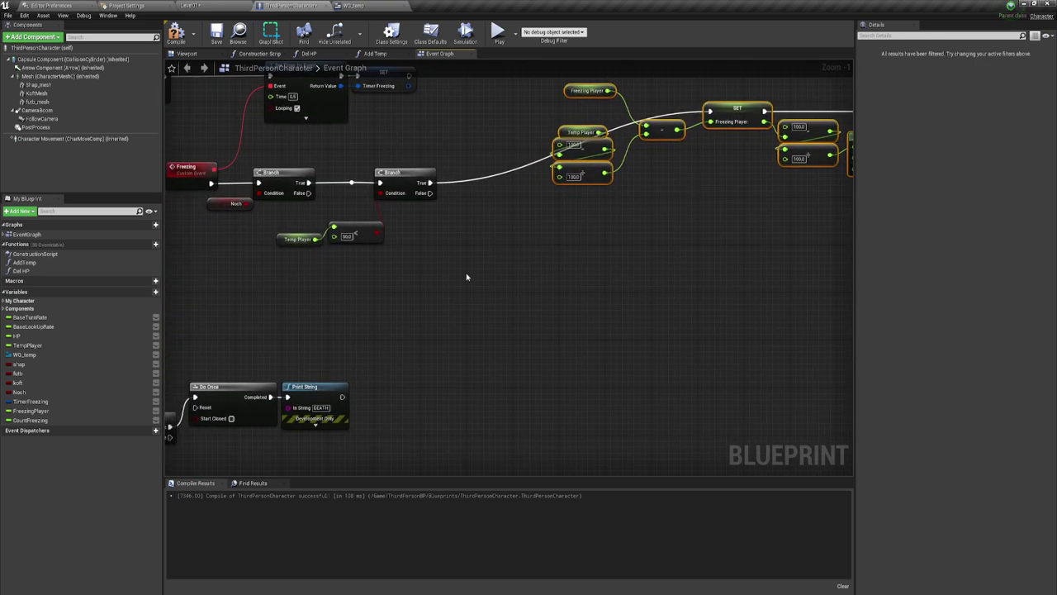
scroll(566, 236, "down", 2)
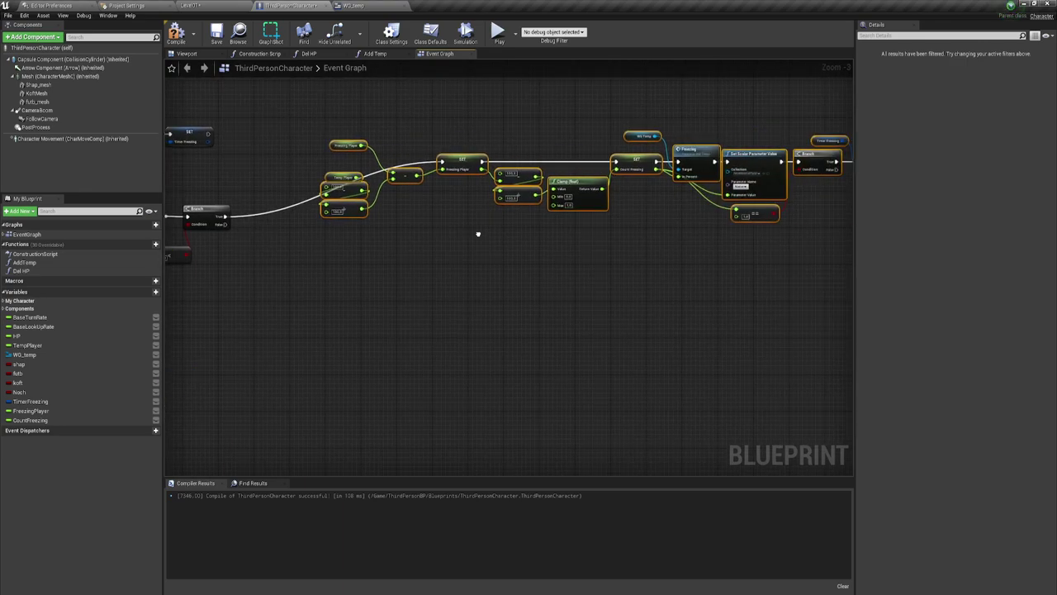
scroll(545, 259, "up", 3)
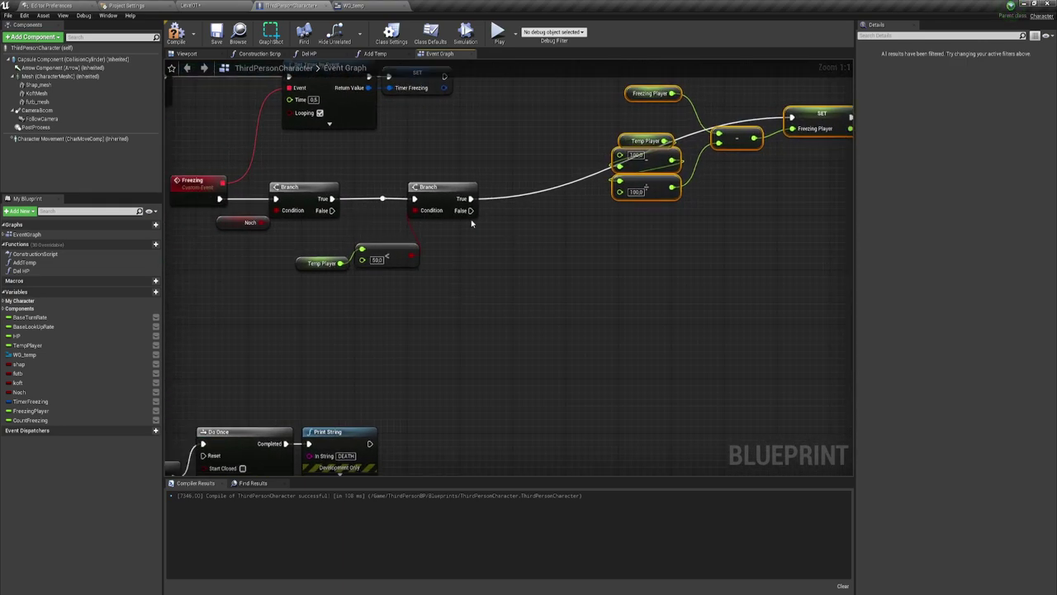
mouse_move(469, 213)
left_mouse_down()
mouse_move(538, 258)
mouse_move(451, 178)
left_mouse_up()
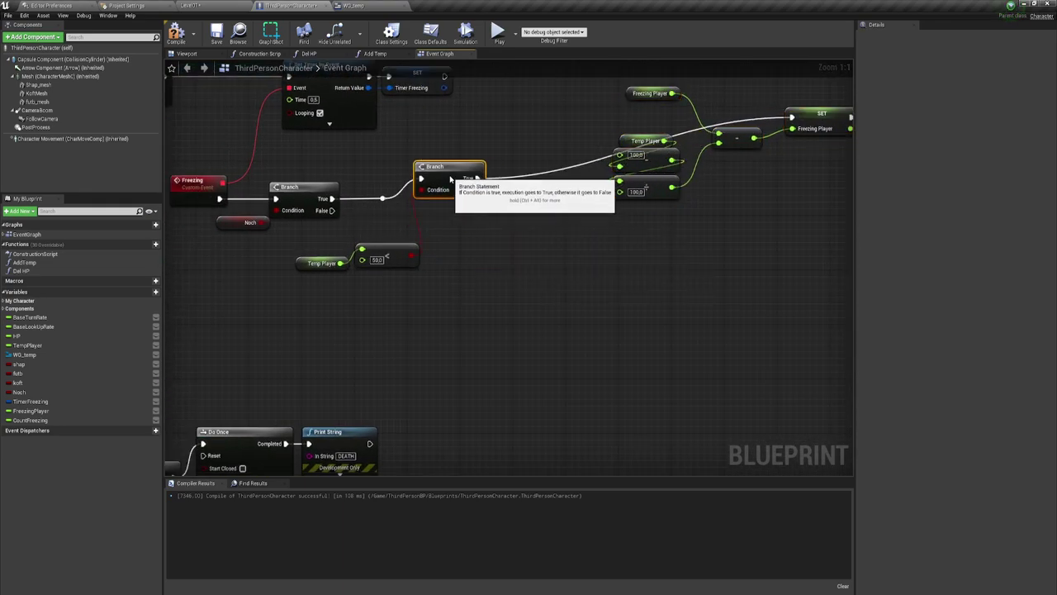
key("ctrl+c")
key("ctrl+v")
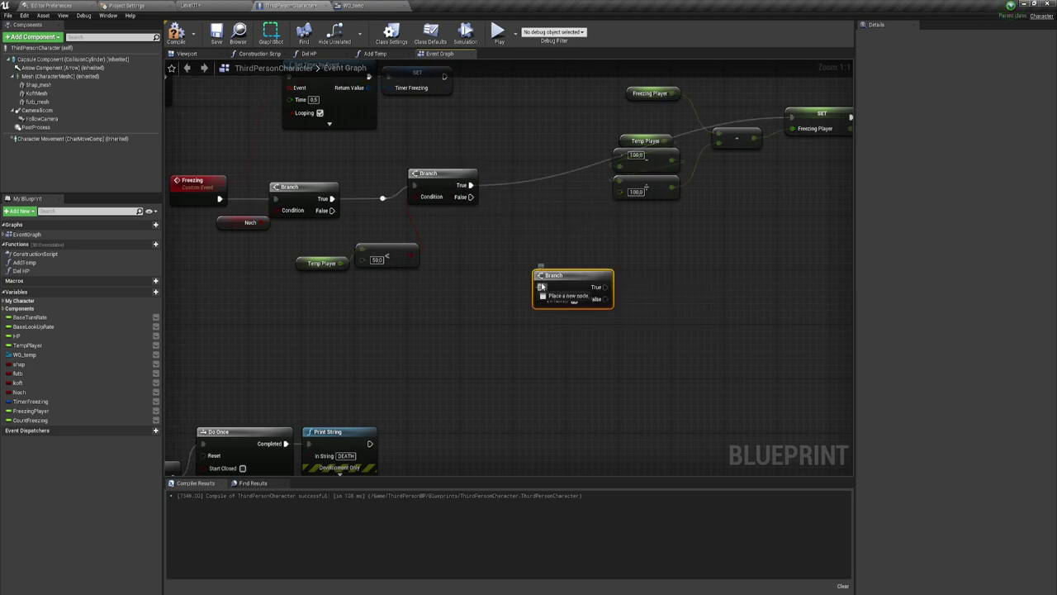
left_click_drag(539, 286, 471, 196)
- Add a Temp Player less-than 50 comparison node
left_click_drag(340, 263, 448, 319)
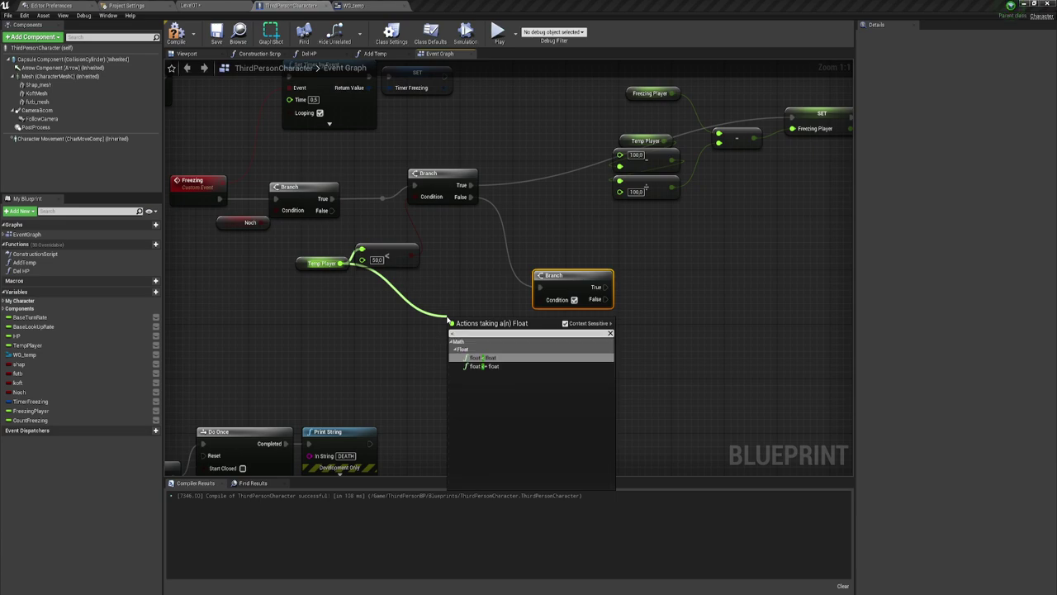
right_click_drag(448, 320, 477, 336)
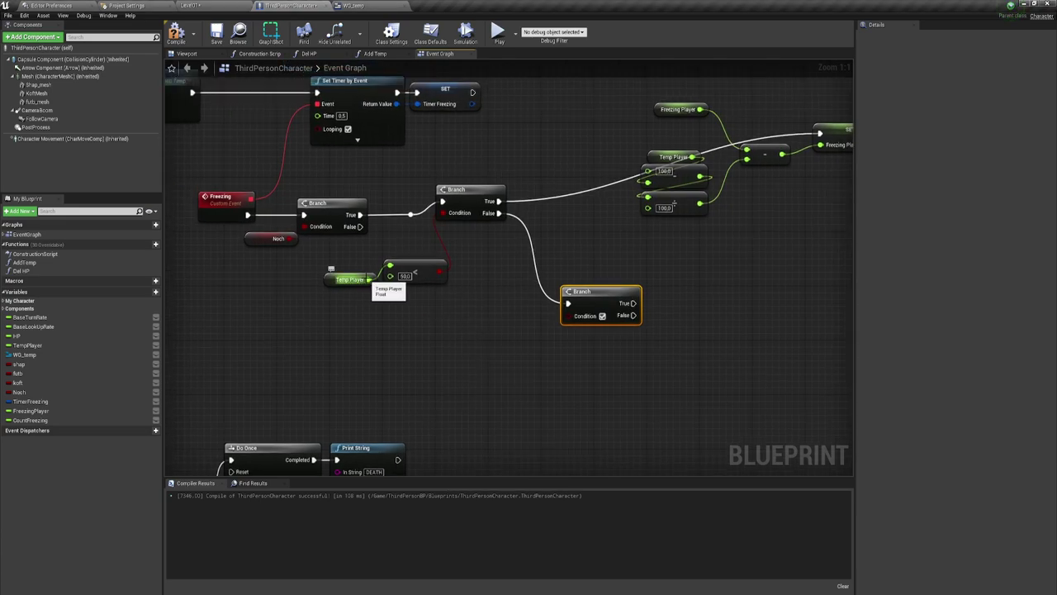
left_click_drag(369, 279, 472, 321)
type("<")
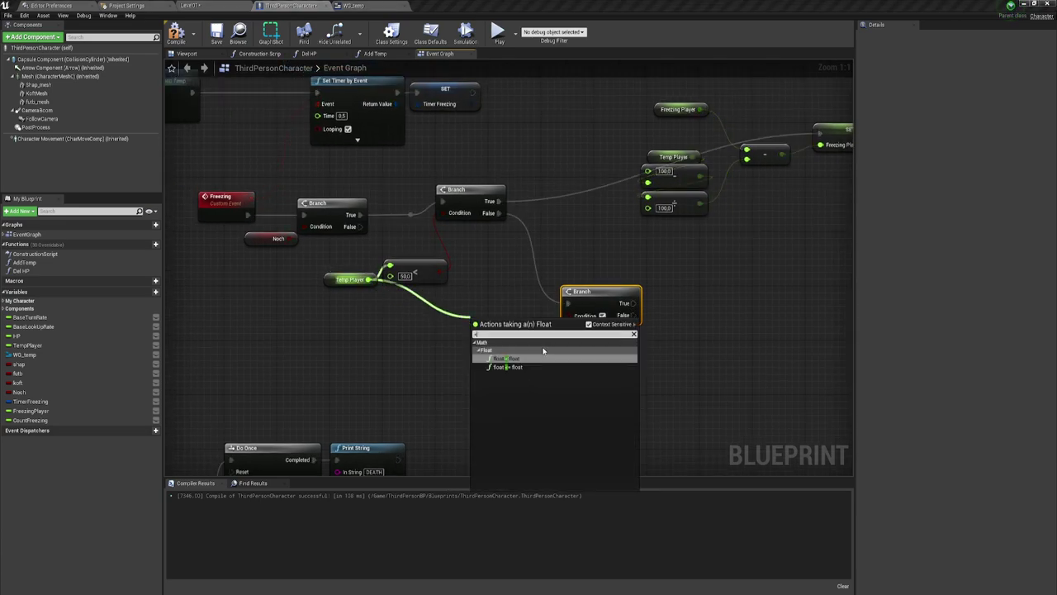
left_click(502, 357)
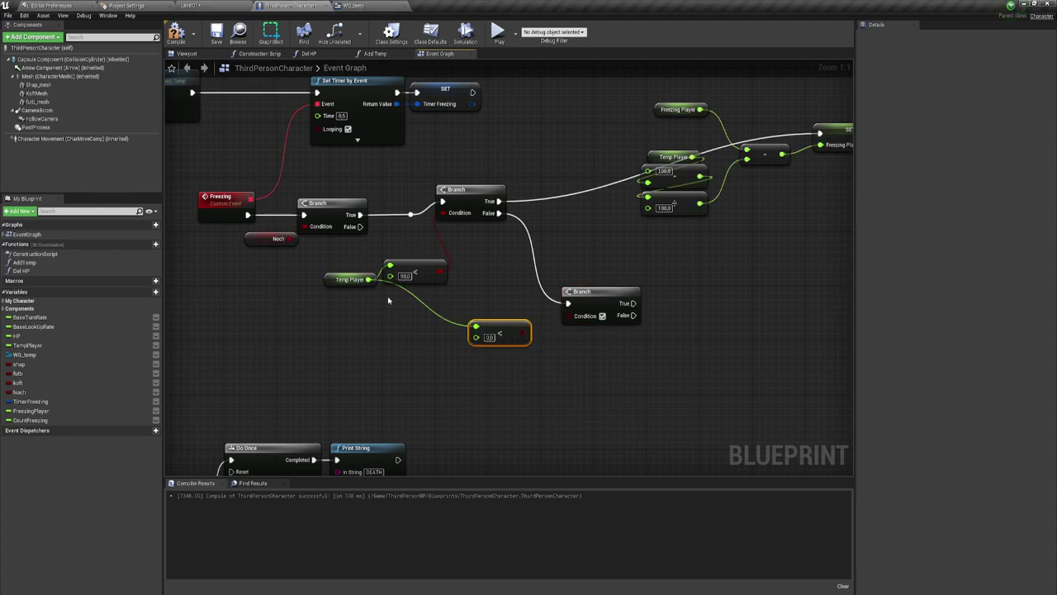
- Add a Temp Player greater-or-equal 10 comparison lined up under the less-than node
left_click_drag(368, 279, 504, 371)
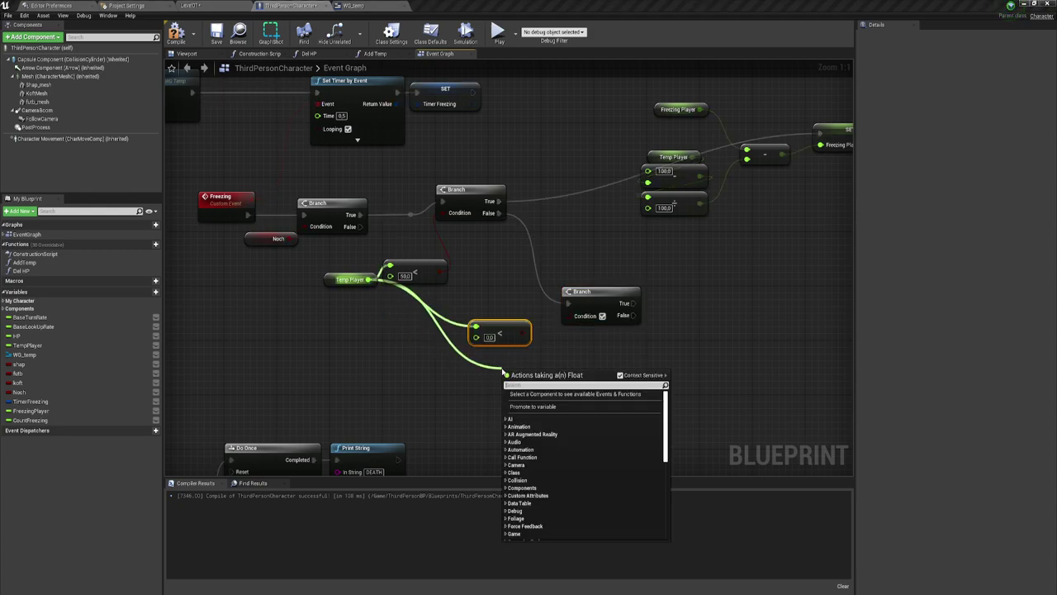
type("<")
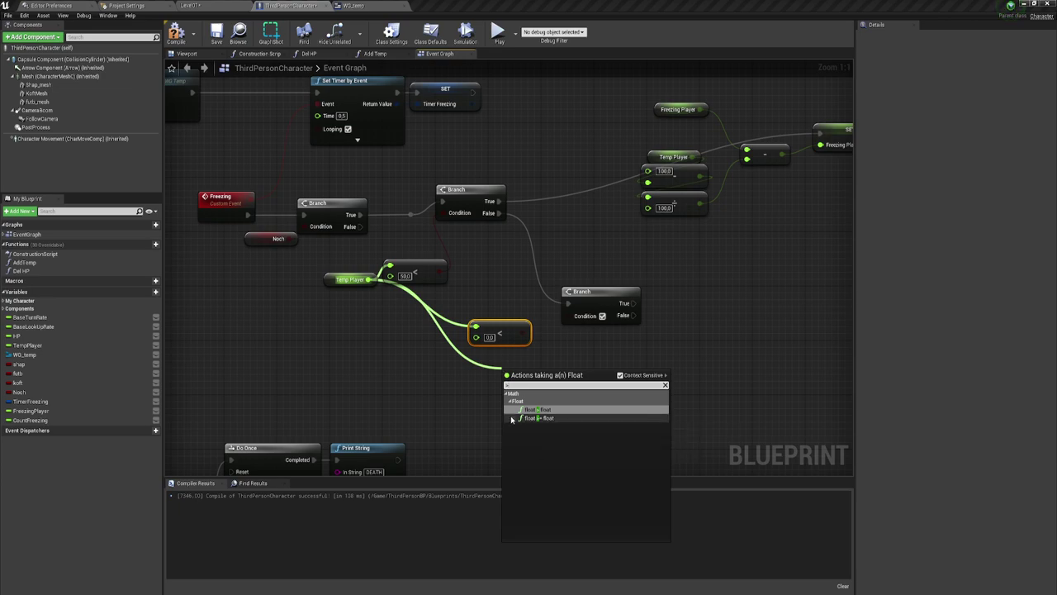
left_click(537, 418)
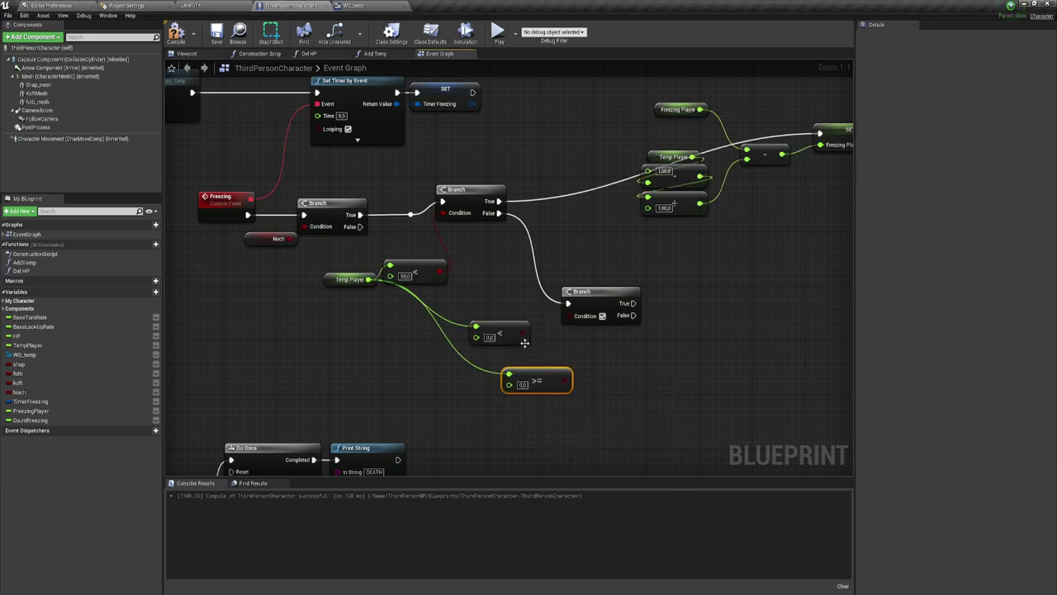
left_click_drag(507, 378, 494, 371)
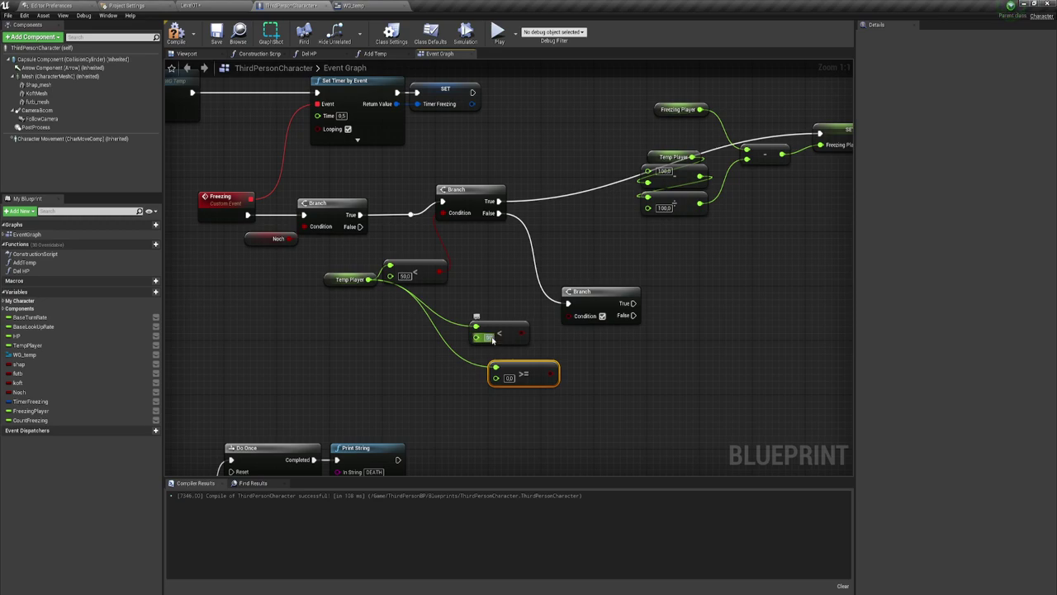
left_click(508, 378)
type("100")
key("Escape")
left_click(507, 377)
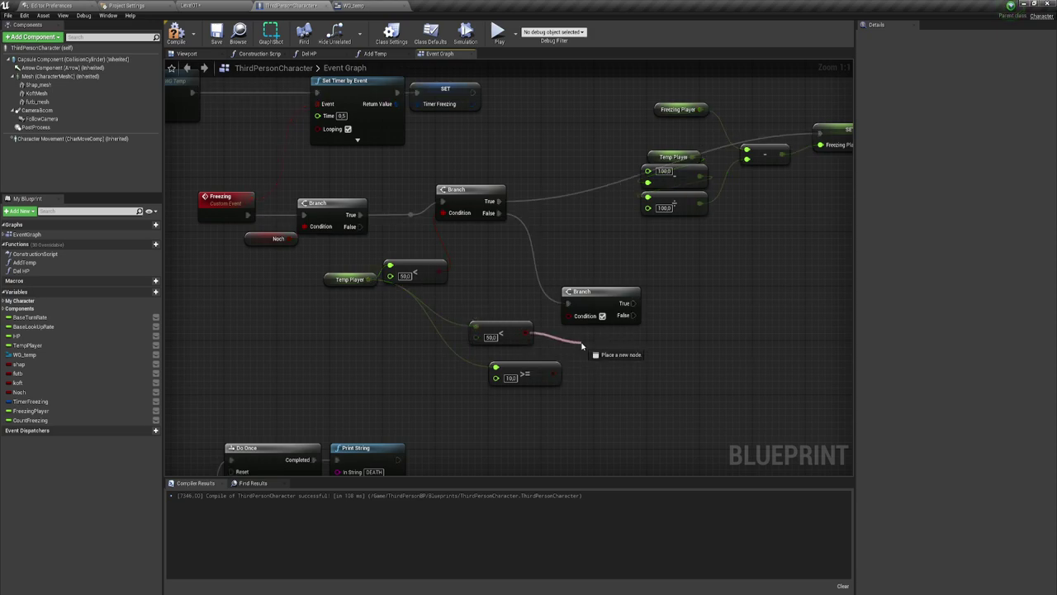
- Add an AND Boolean node fed by the < 50 result, placed beside the new Branch
left_click_drag(523, 334, 584, 348)
type("and")
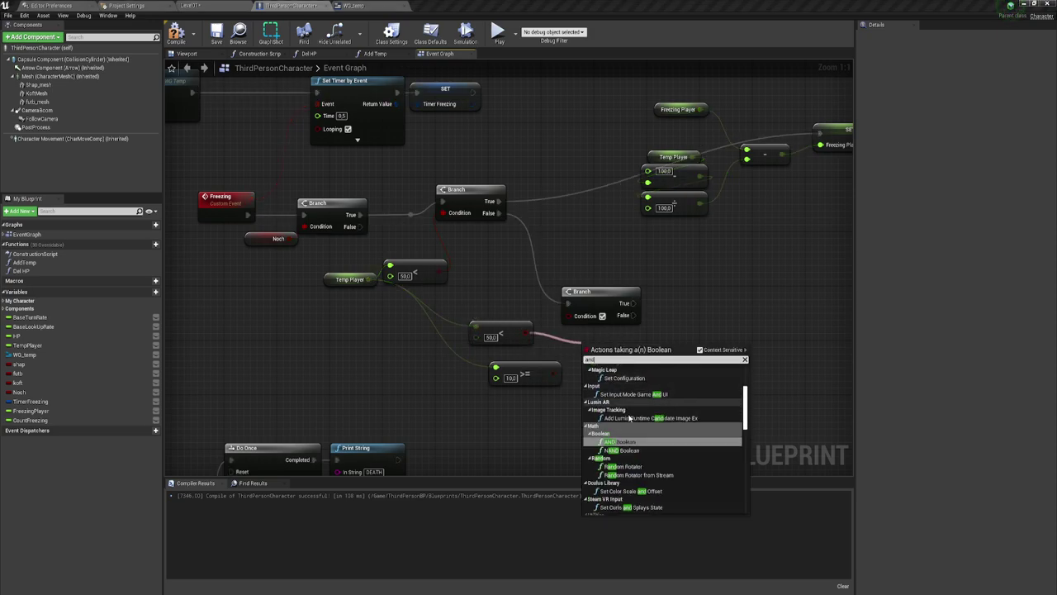
key("Return")
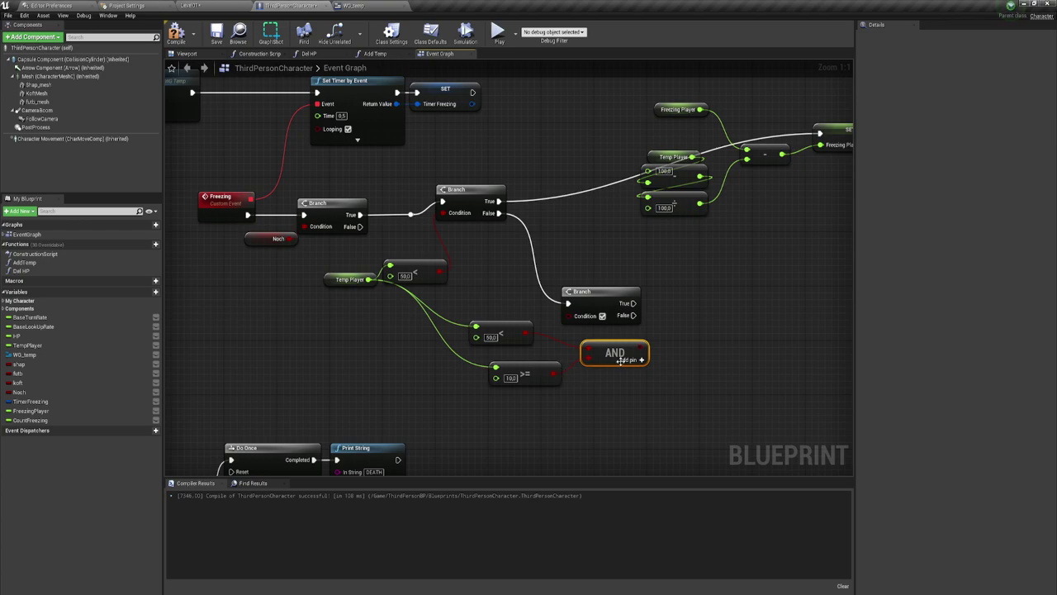
left_click_drag(646, 352, 620, 337)
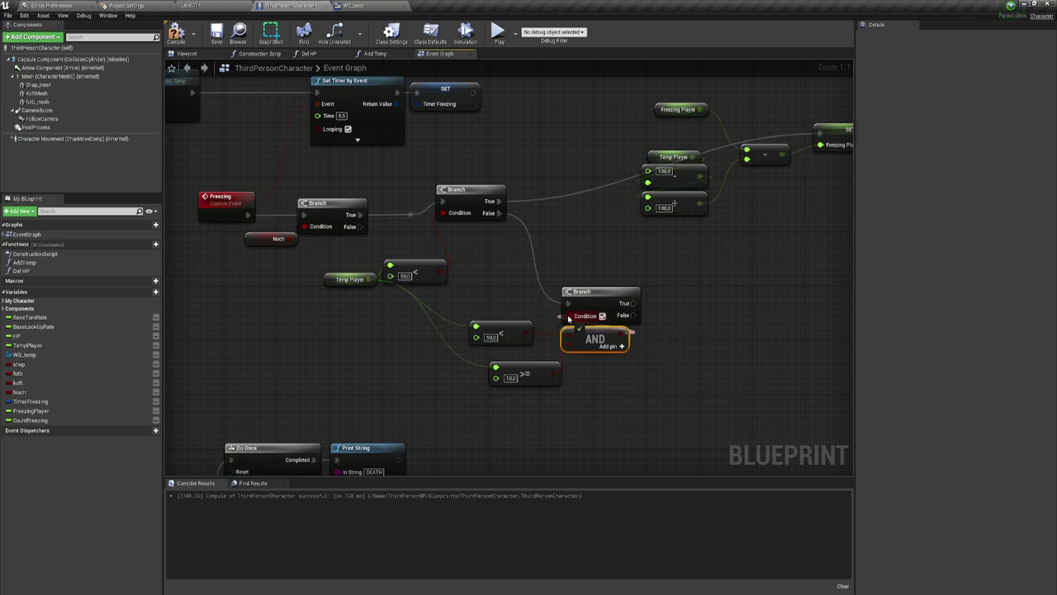
scroll(573, 272, "down", 3)
scroll(533, 272, "down", 2)
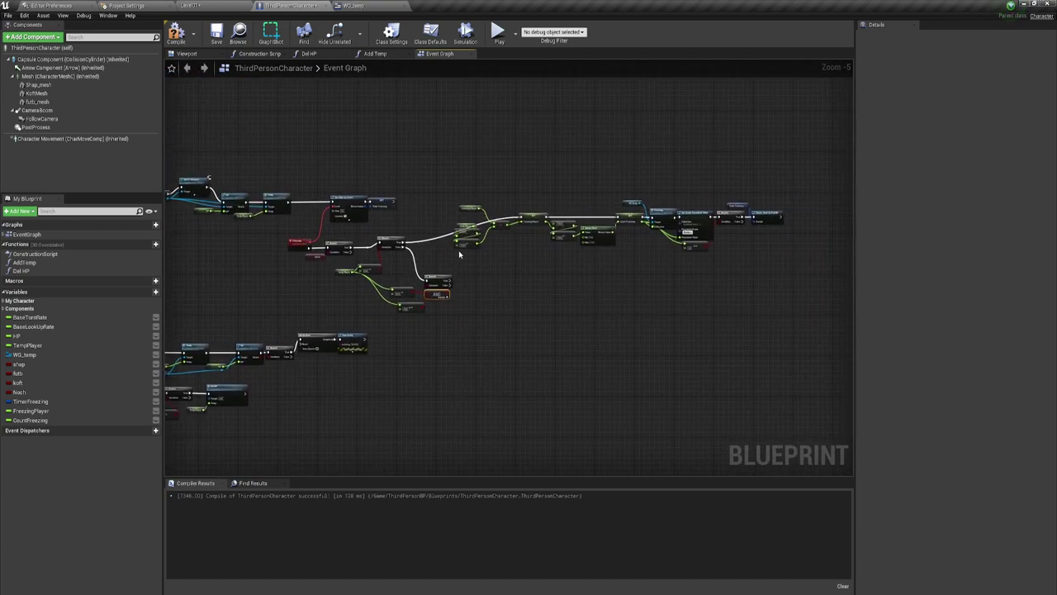
- Duplicate the Freezing Player subtract-and-clamp SET node group and place the copy below
left_click_drag(458, 250, 785, 171)
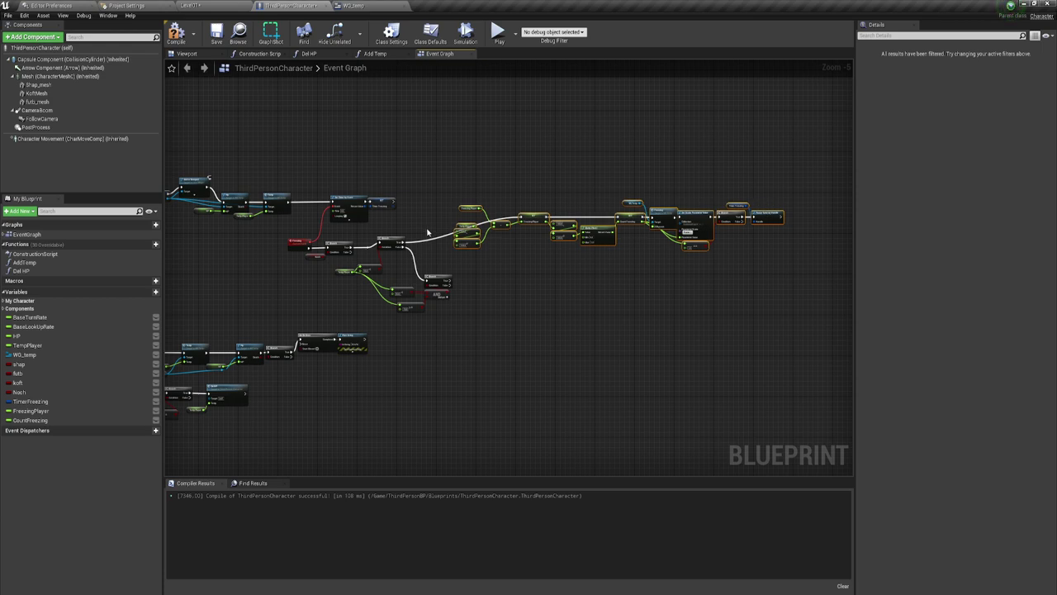
scroll(428, 233, "up", 4)
right_click(609, 219)
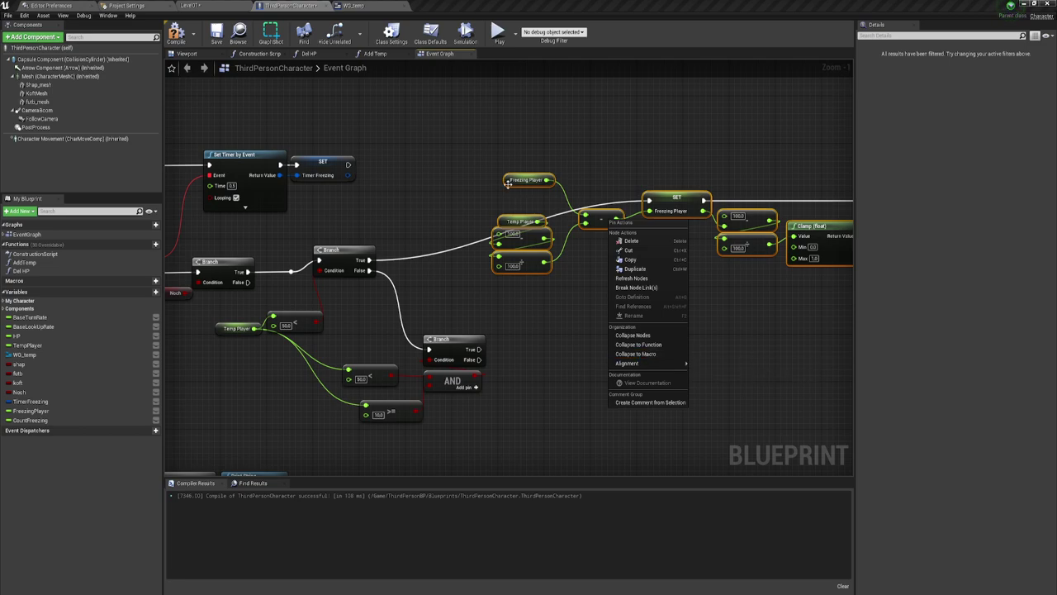
scroll(528, 285, "down", 1)
scroll(492, 270, "down", 2)
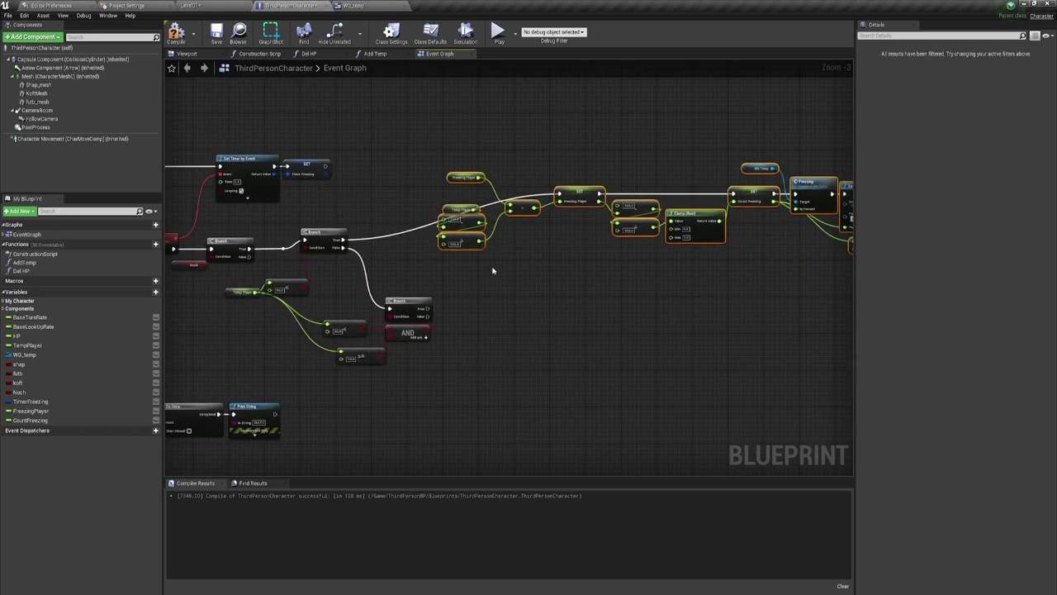
key("ctrl+v")
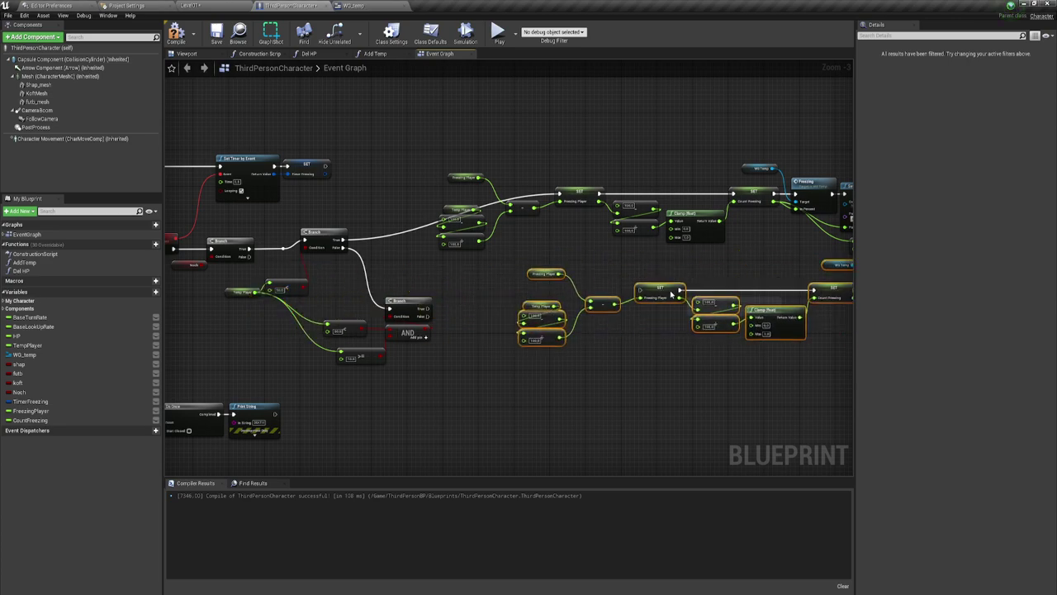
mouse_move(399, 276)
left_mouse_down()
mouse_move(625, 300)
mouse_move(399, 308)
left_mouse_up()
scroll(486, 310, "up", 3)
- Shift the lower Freezing Player node cluster further right to leave room after the lower Branch
right_click_drag(409, 254, 579, 262)
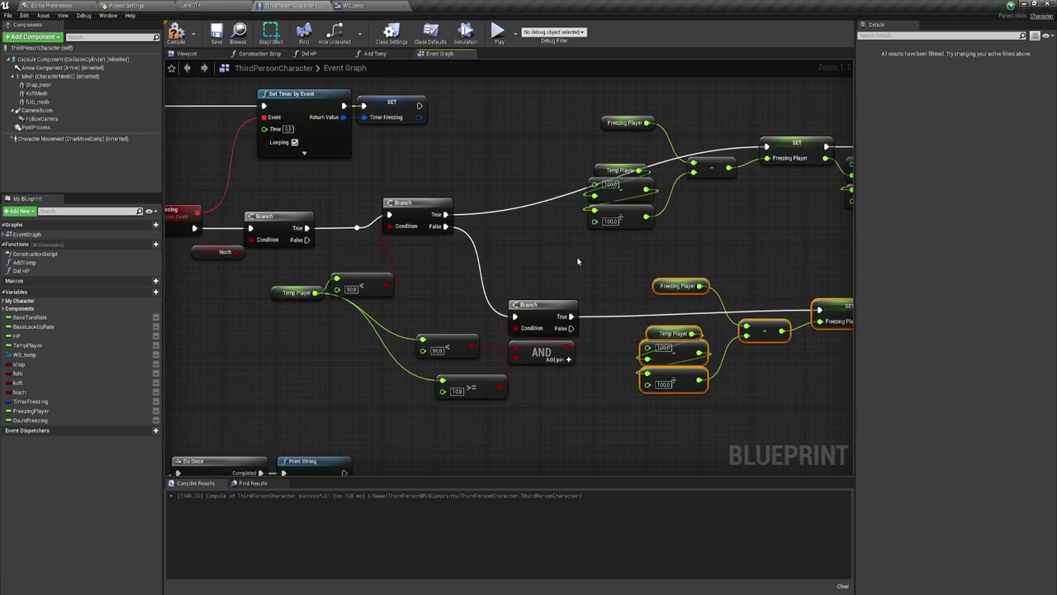
right_click_drag(509, 246, 531, 241)
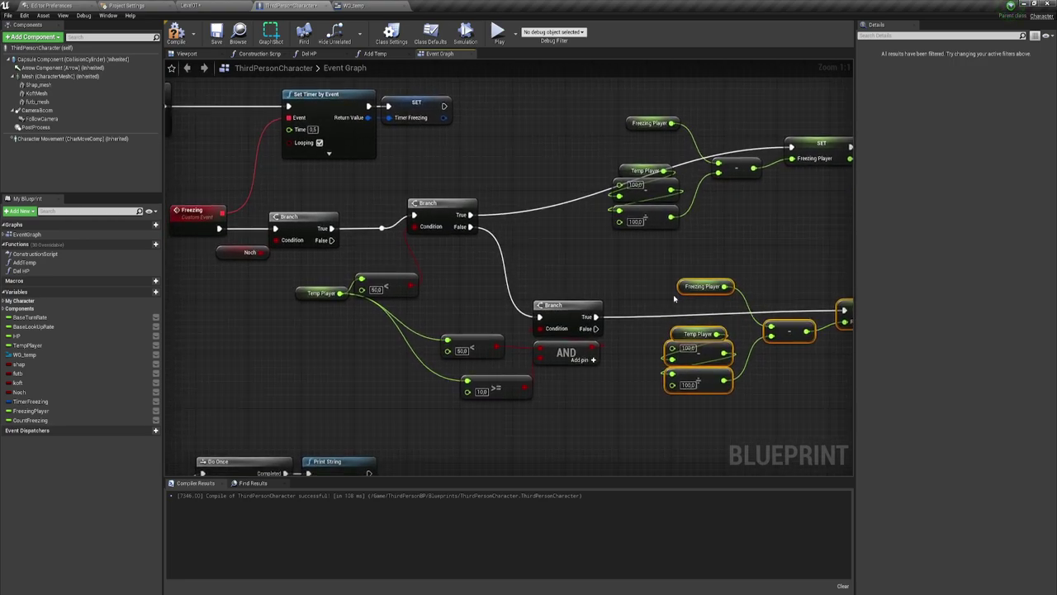
right_click_drag(674, 299, 500, 220)
scroll(454, 209, "down", 2)
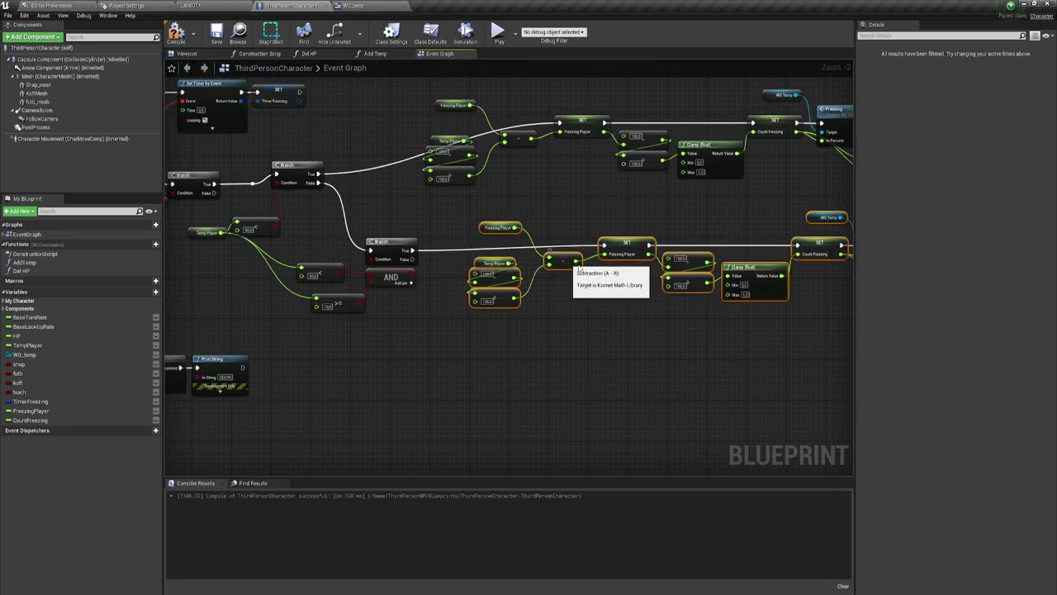
left_click_drag(570, 263, 679, 268)
right_click_drag(463, 266, 549, 300)
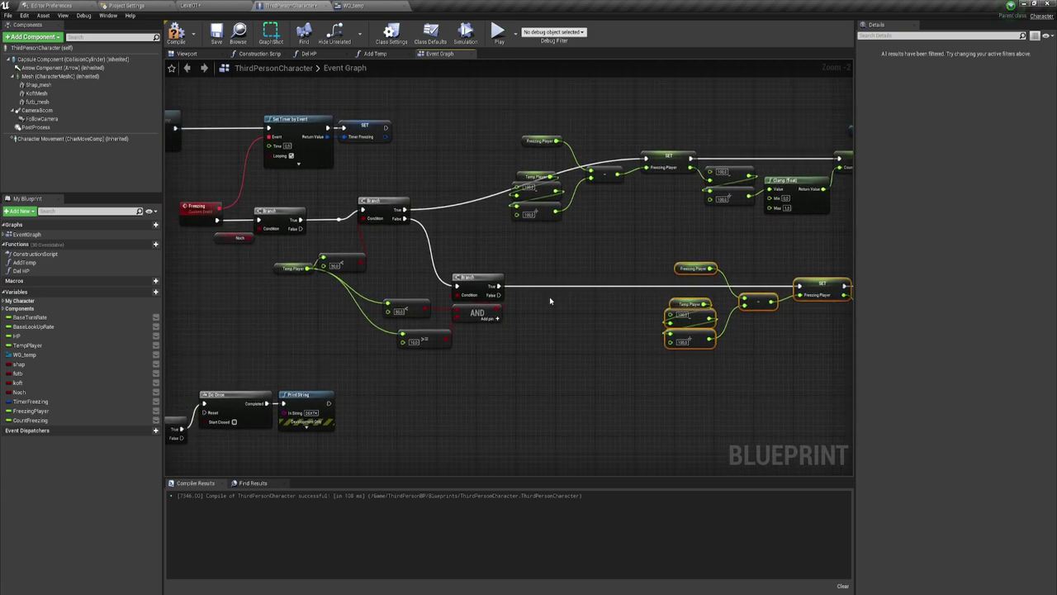
scroll(549, 301, "up", 2)
right_click_drag(326, 197, 546, 299)
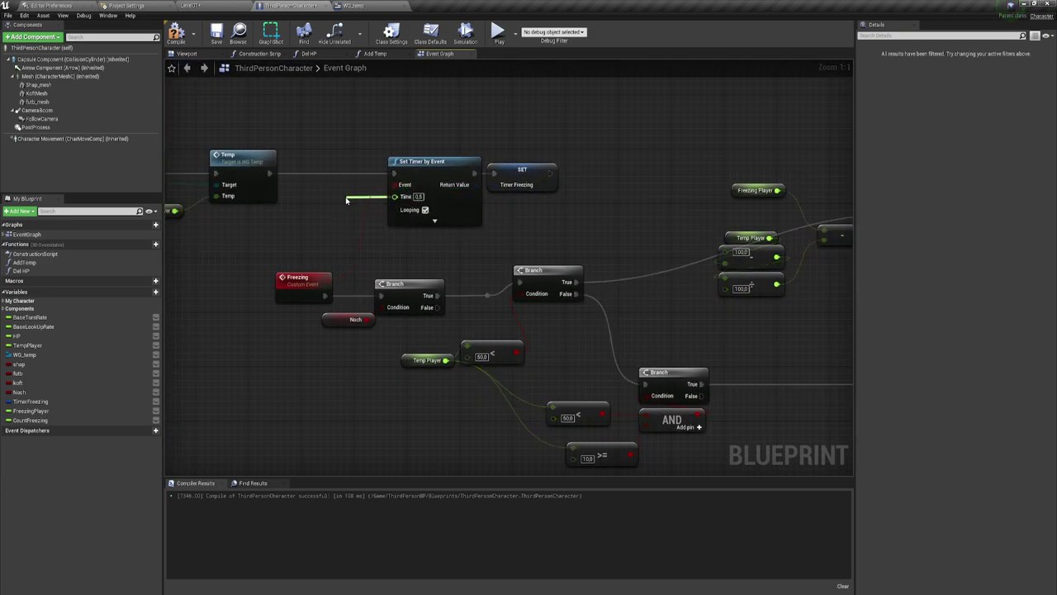
- Promote Set Timer's Time pin to a Time variable and set Time 0.5 after the first Branch's True output
right_click(405, 196)
left_click(380, 237)
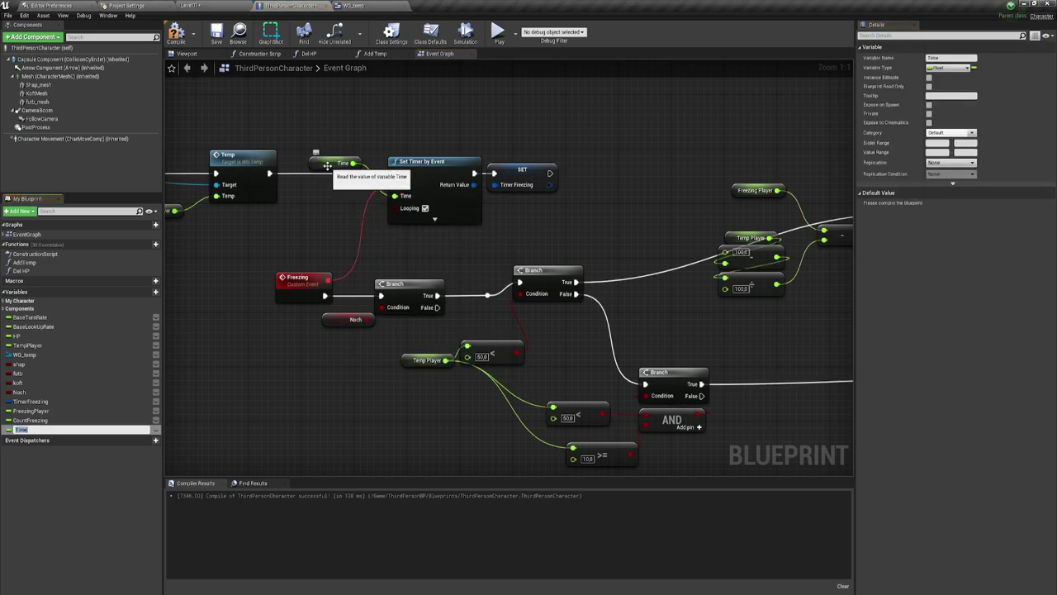
left_click_drag(343, 163, 356, 197)
left_click_drag(25, 429, 575, 284)
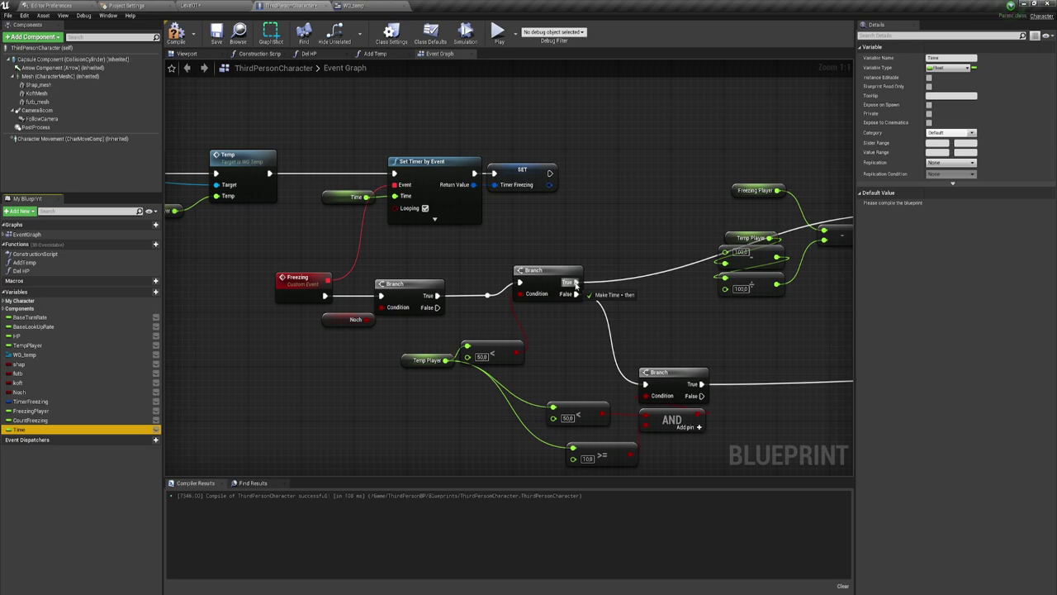
mouse_move(576, 283)
left_mouse_down()
mouse_move(636, 294)
mouse_move(640, 211)
left_mouse_up()
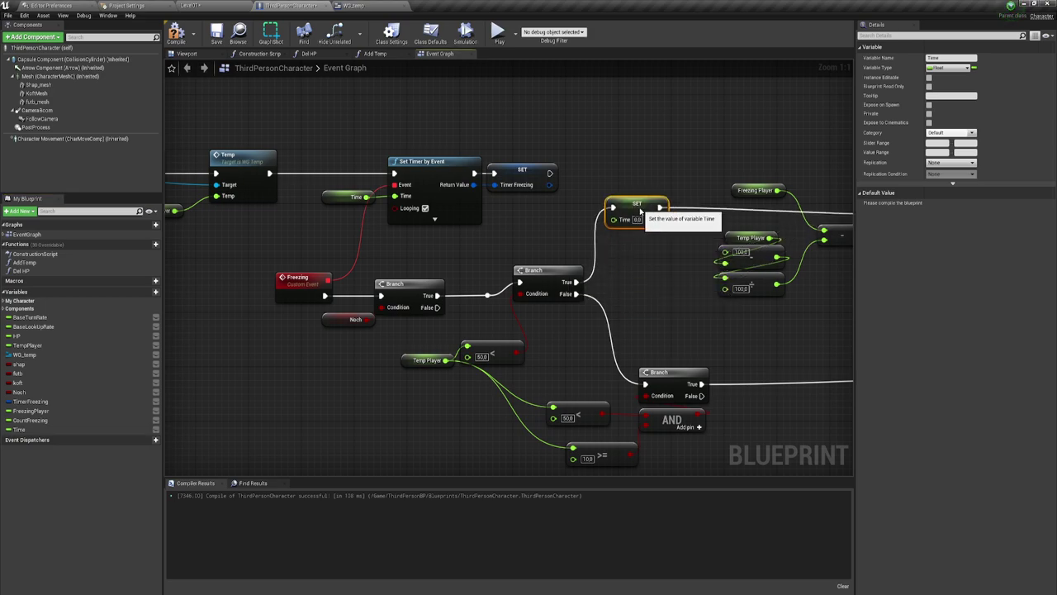
mouse_move(640, 211)
right_mouse_down()
mouse_move(557, 178)
mouse_move(525, 187)
right_mouse_up()
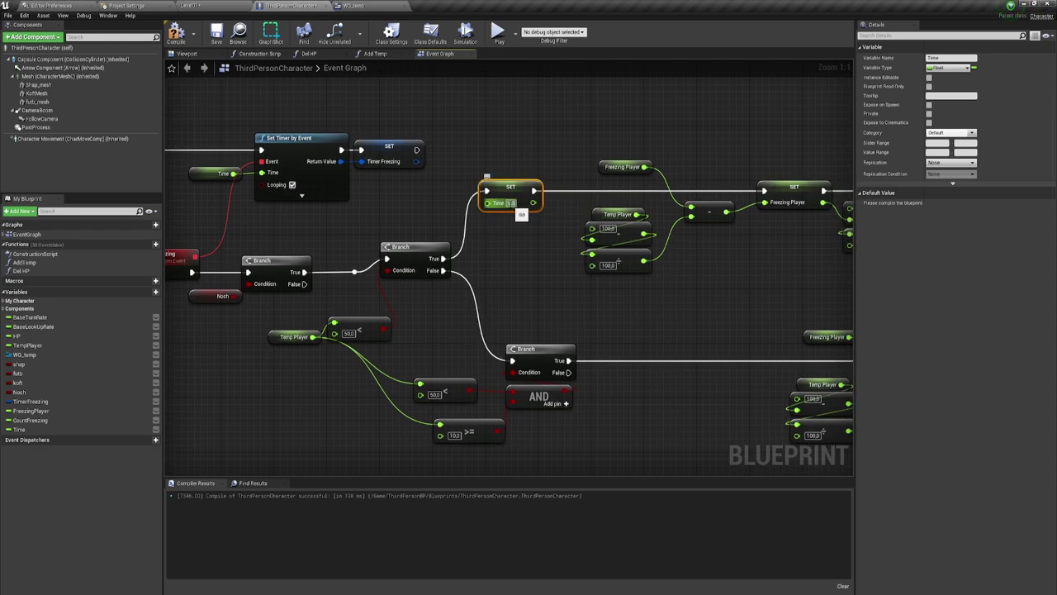
left_click(537, 224)
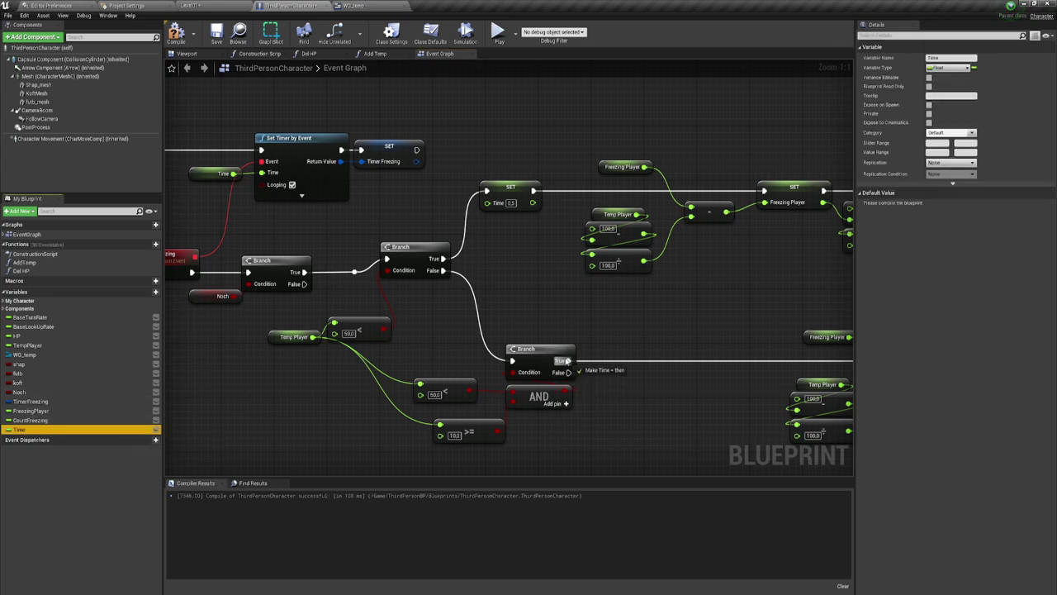
- Add a SET Time node with 0.3 on the lower Branch's True output
left_click_drag(20, 429, 636, 373, "alt")
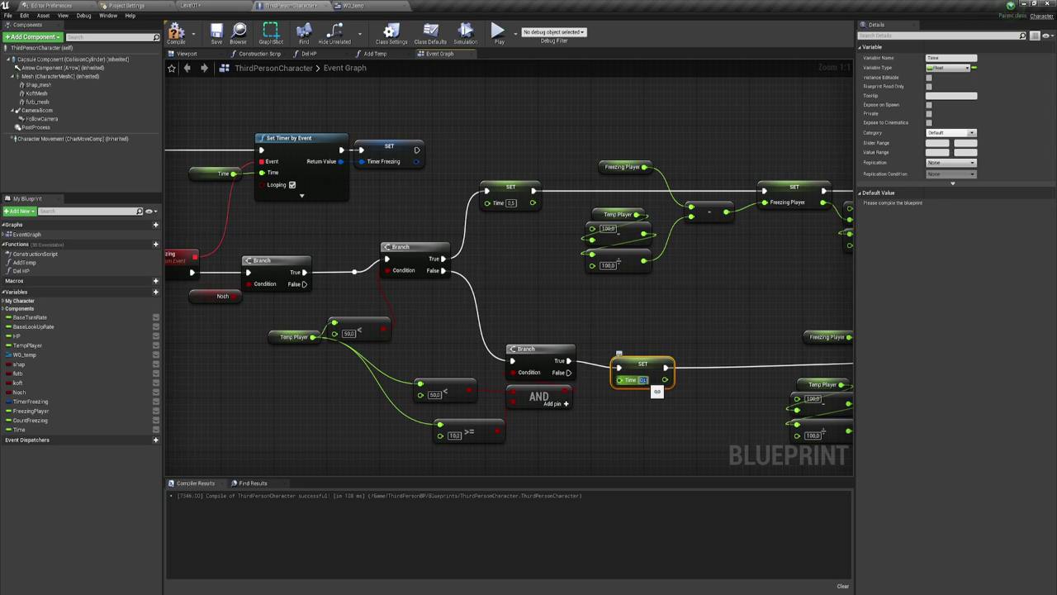
left_click_drag(646, 376, 646, 369)
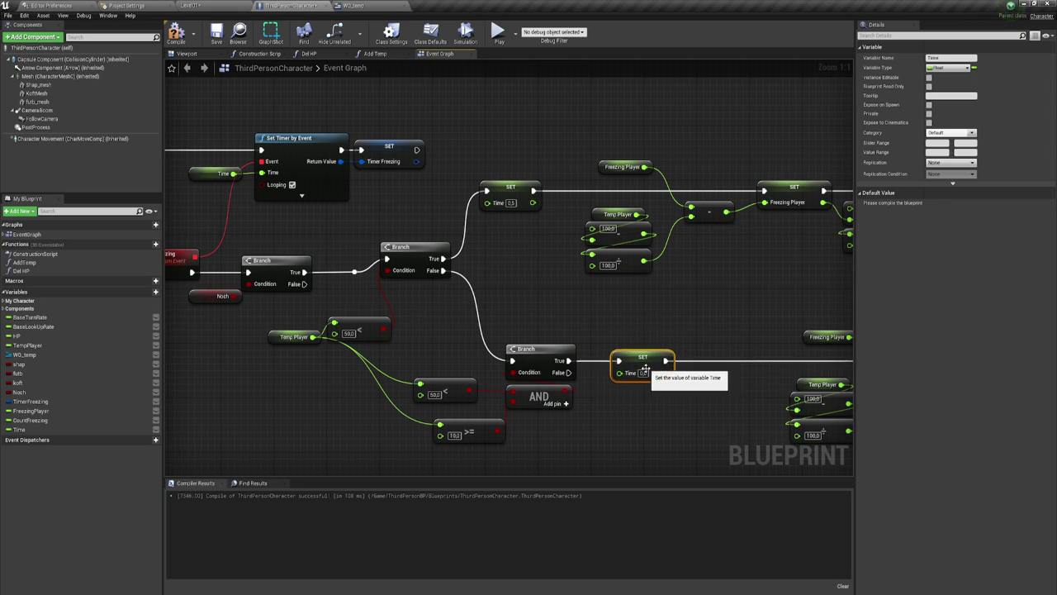
left_click(647, 375)
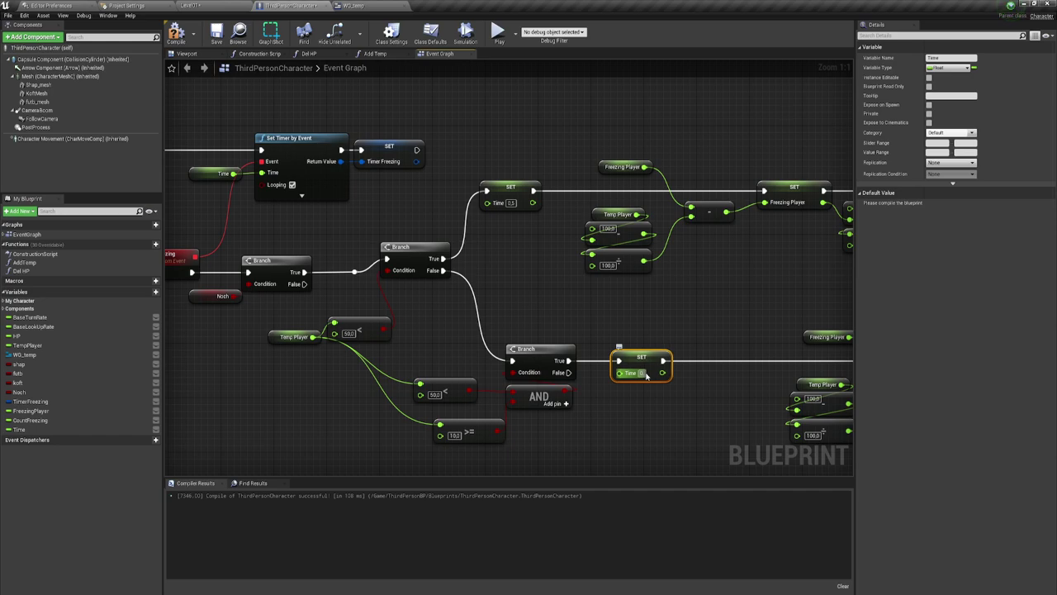
left_click(627, 413)
scroll(497, 266, "down", 4)
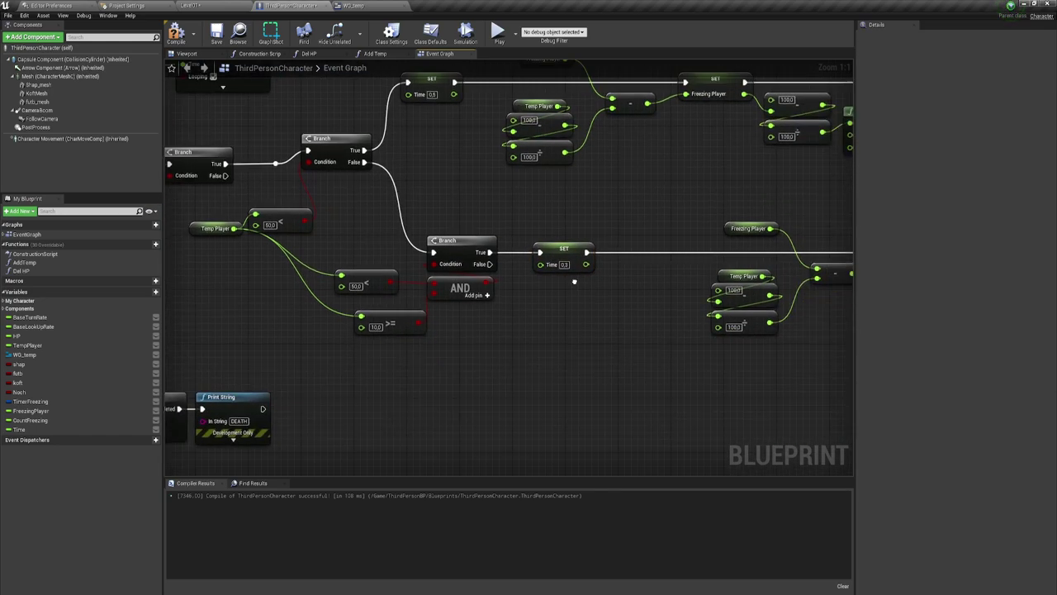
scroll(497, 267, "up", 2)
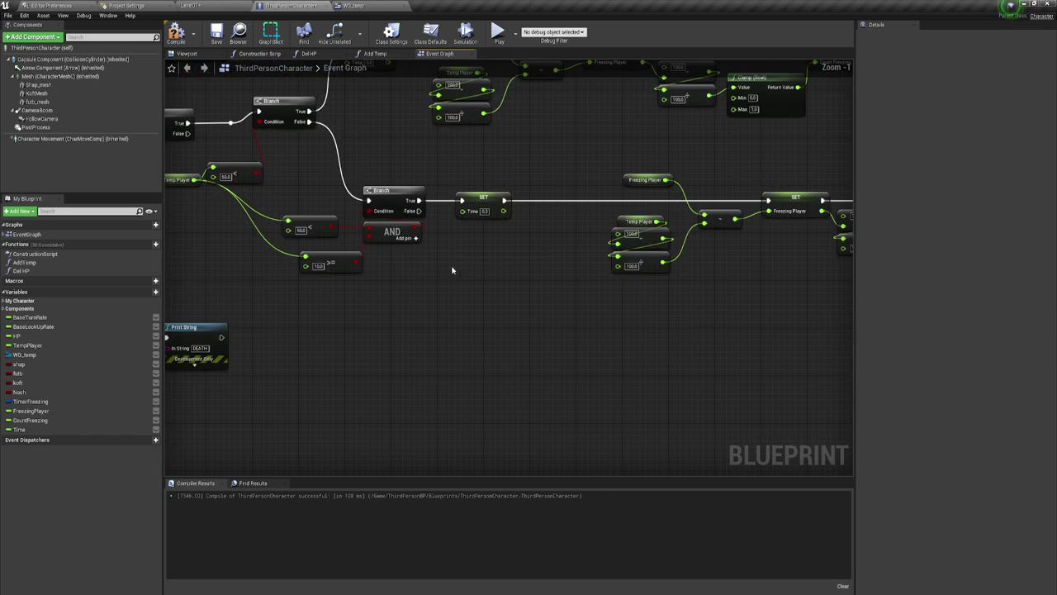
left_click(345, 266)
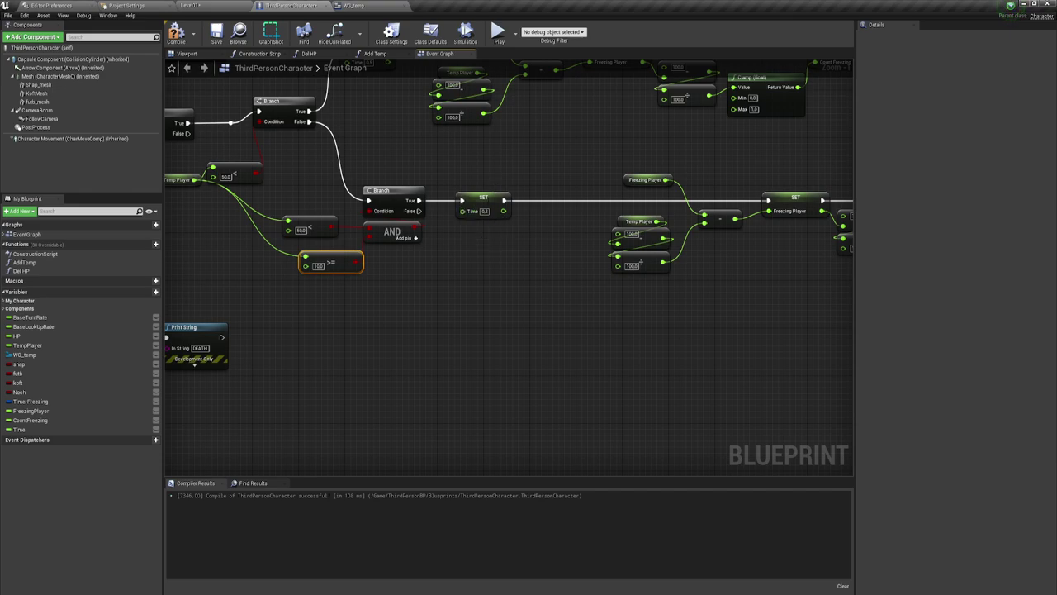
- Look over the lower graph, then raise the Temp Player < 50.0 node slightly
right_click_drag(471, 68, 564, 166)
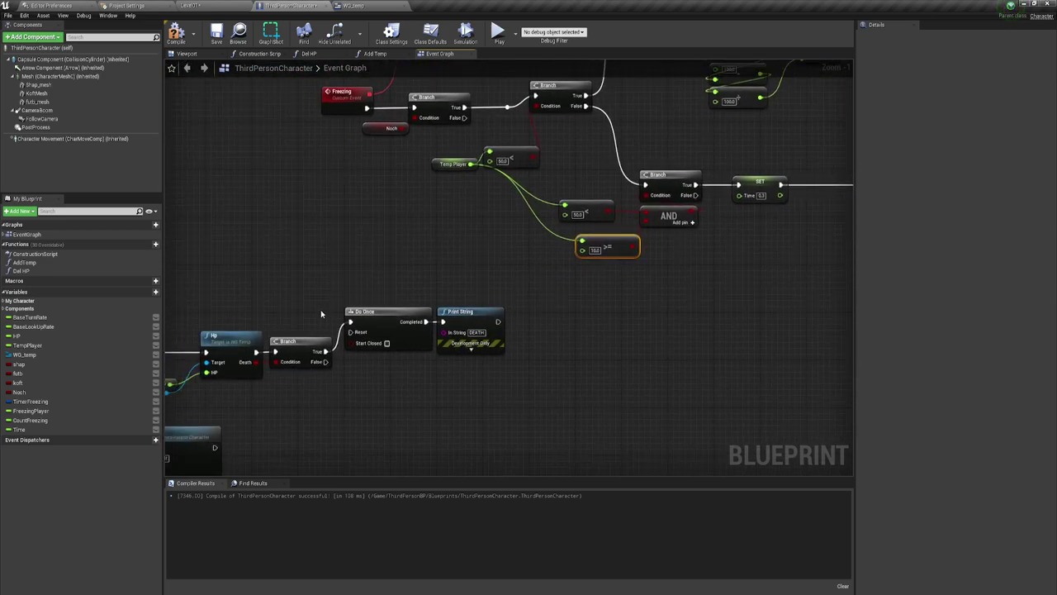
right_click_drag(299, 316, 401, 287)
right_click_drag(299, 315, 263, 347)
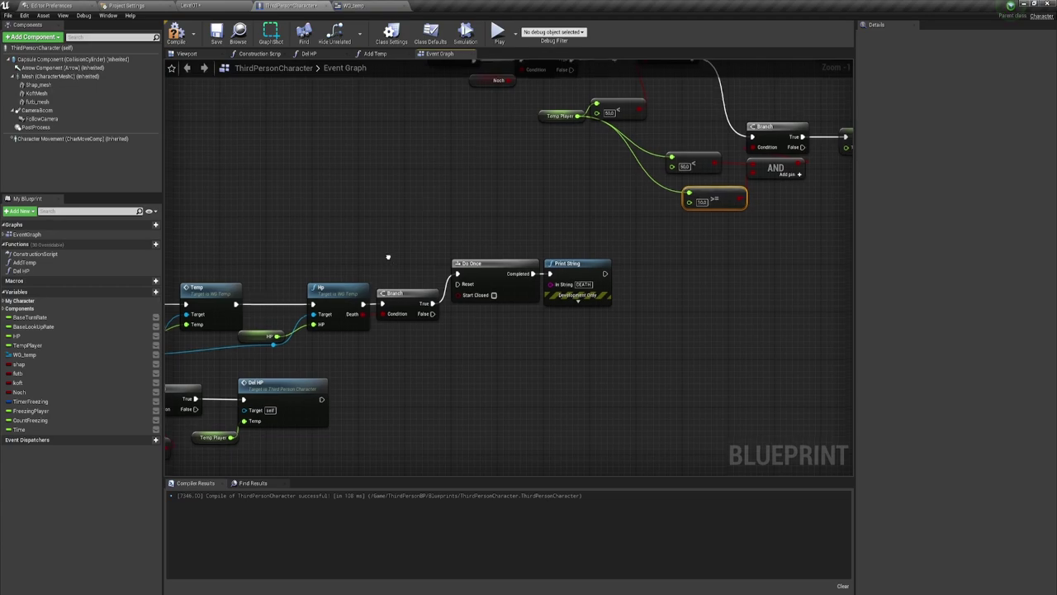
scroll(263, 347, "down", 2)
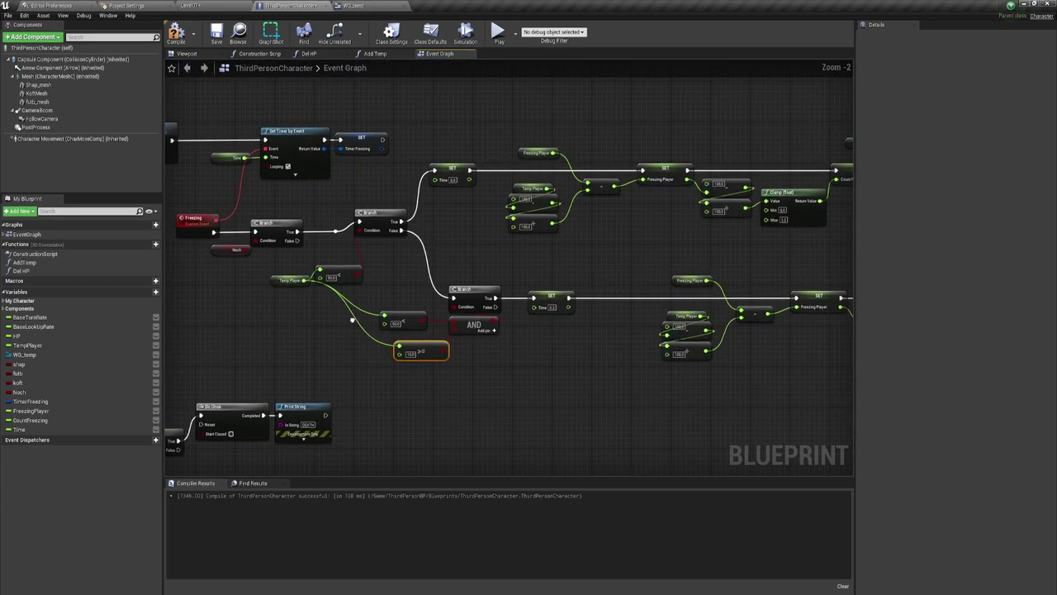
scroll(416, 329, "up", 2)
right_click_drag(481, 290, 502, 304)
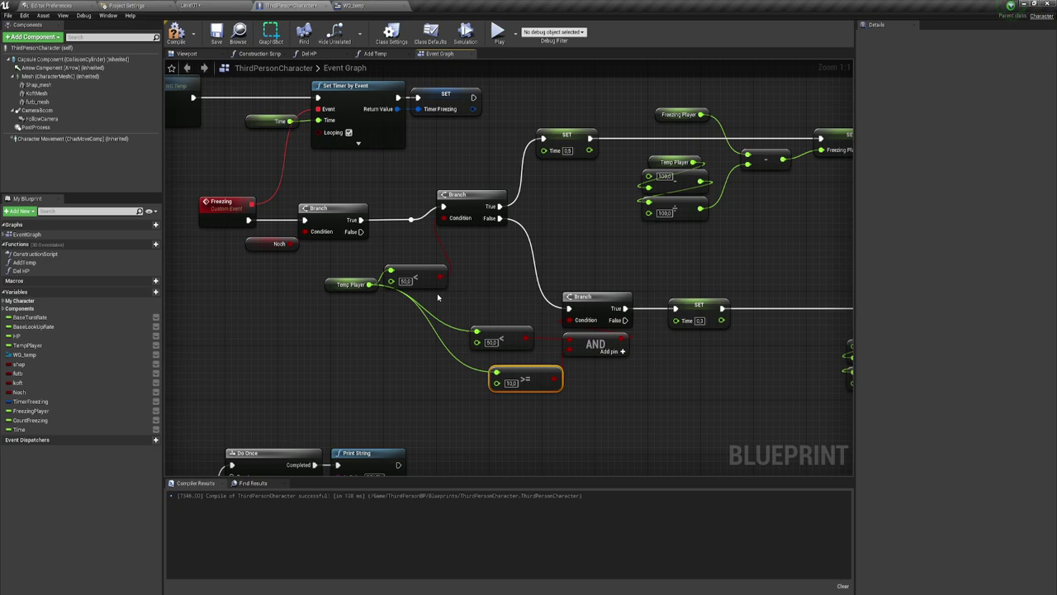
mouse_move(431, 281)
left_mouse_down()
mouse_move(435, 255)
mouse_move(439, 264)
left_mouse_up()
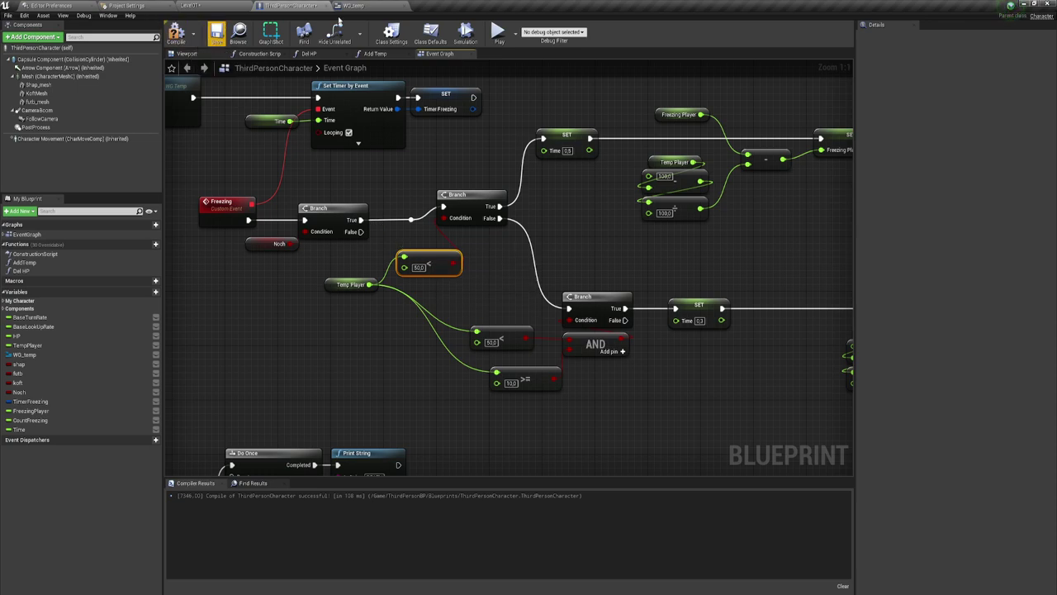
left_click(499, 33)
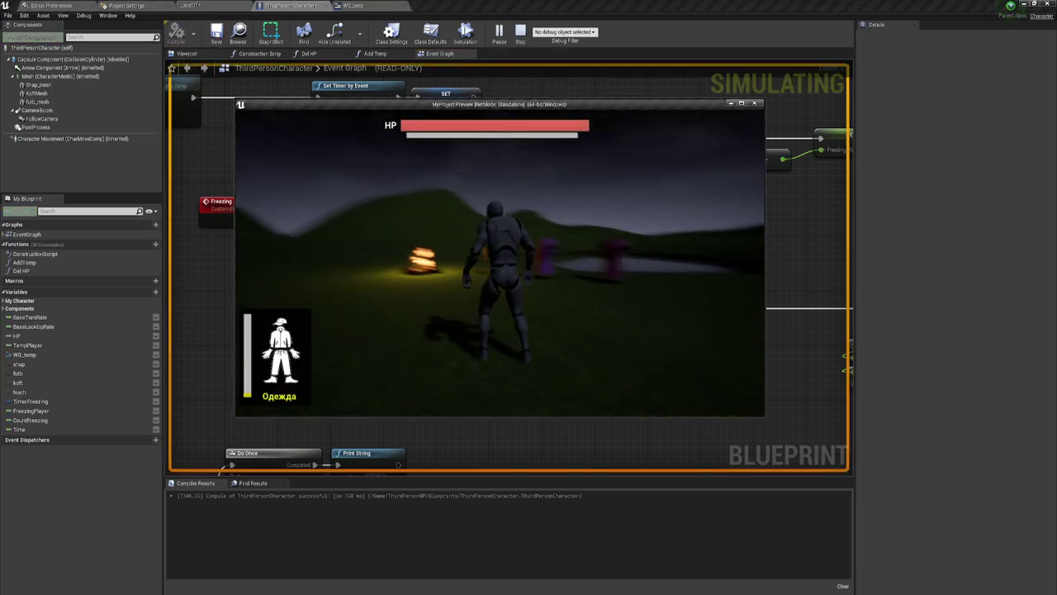
key("w")
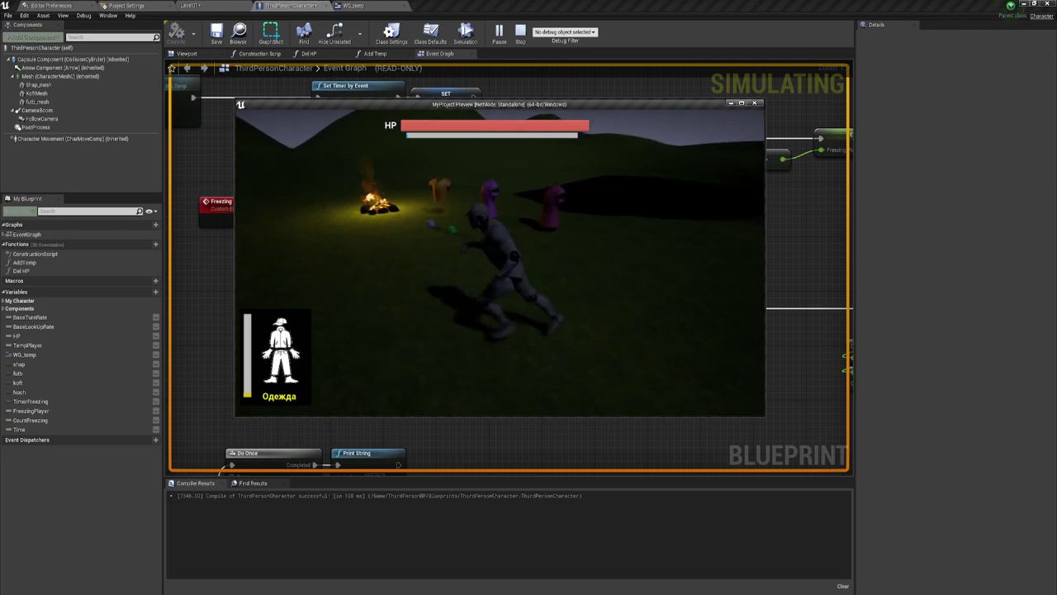
key("a")
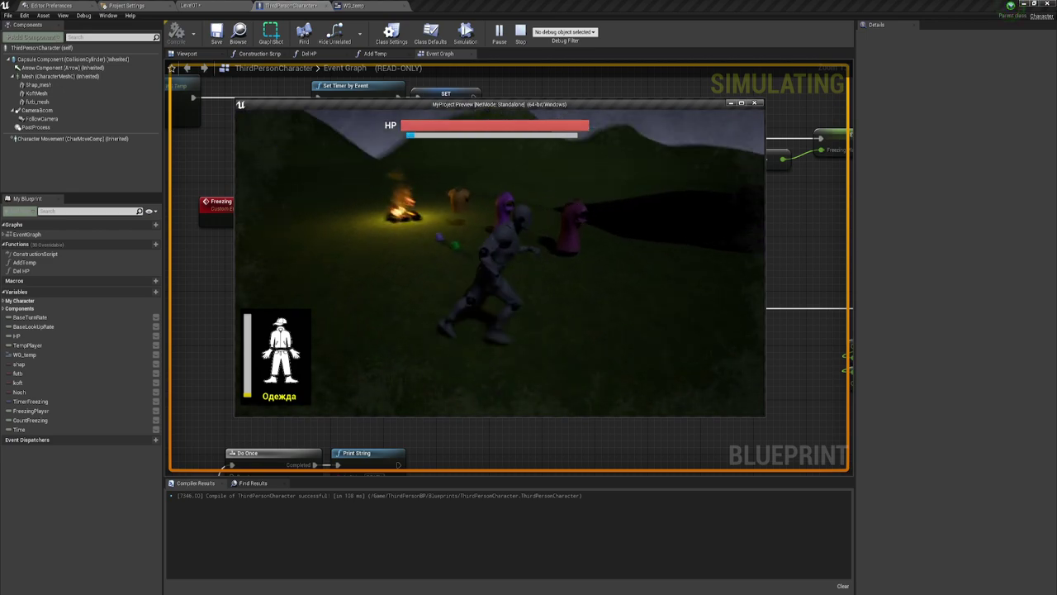
key("w")
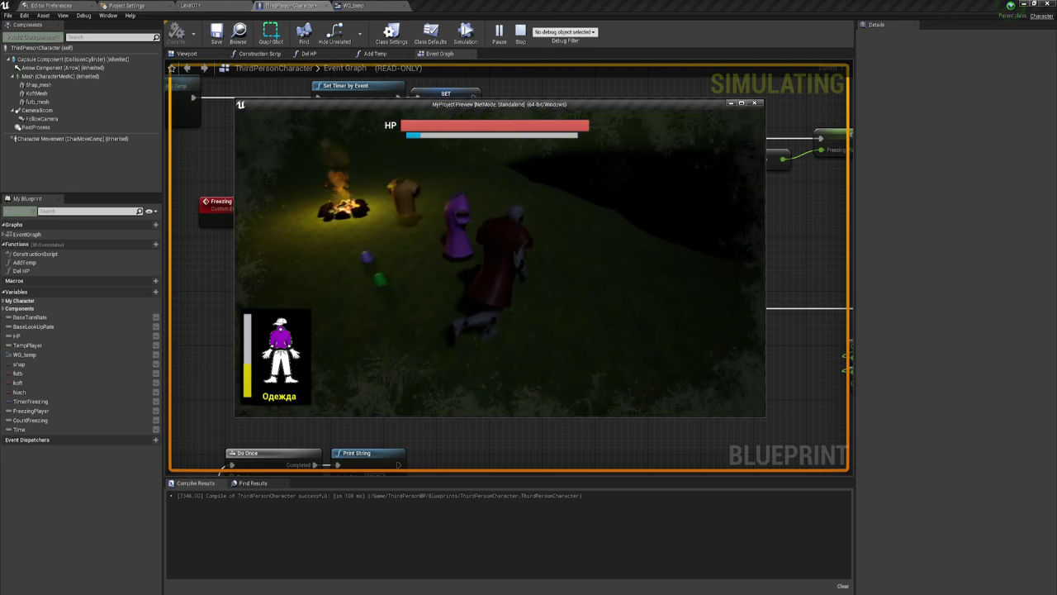
key("w")
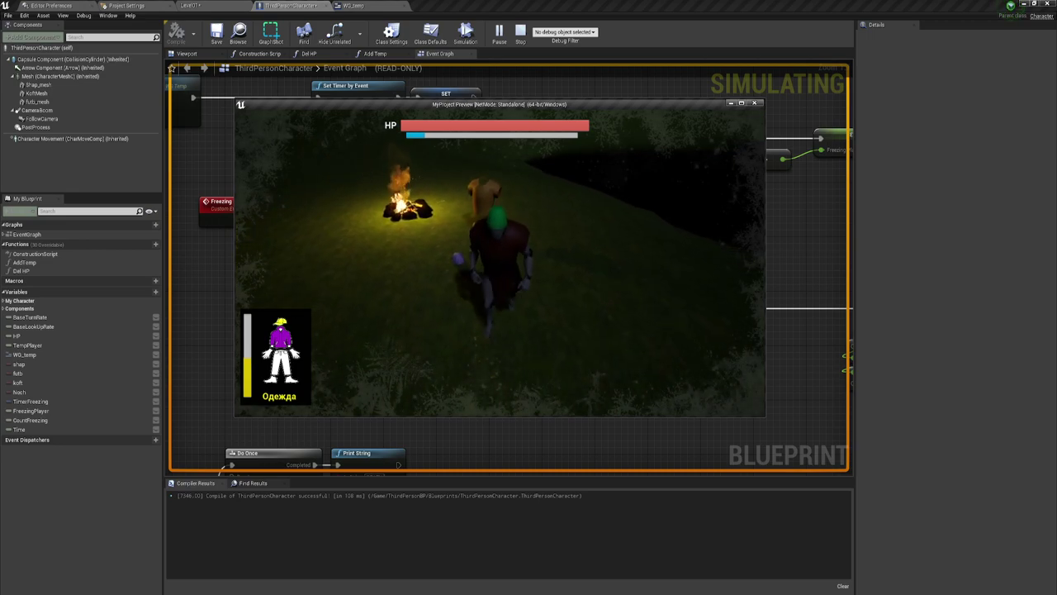
key("w")
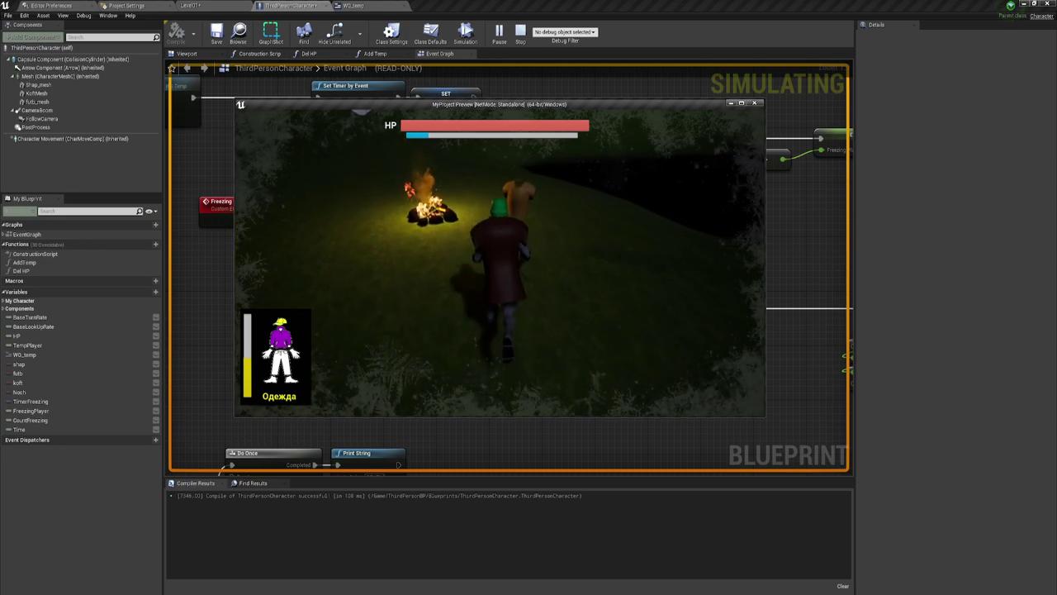
key("s")
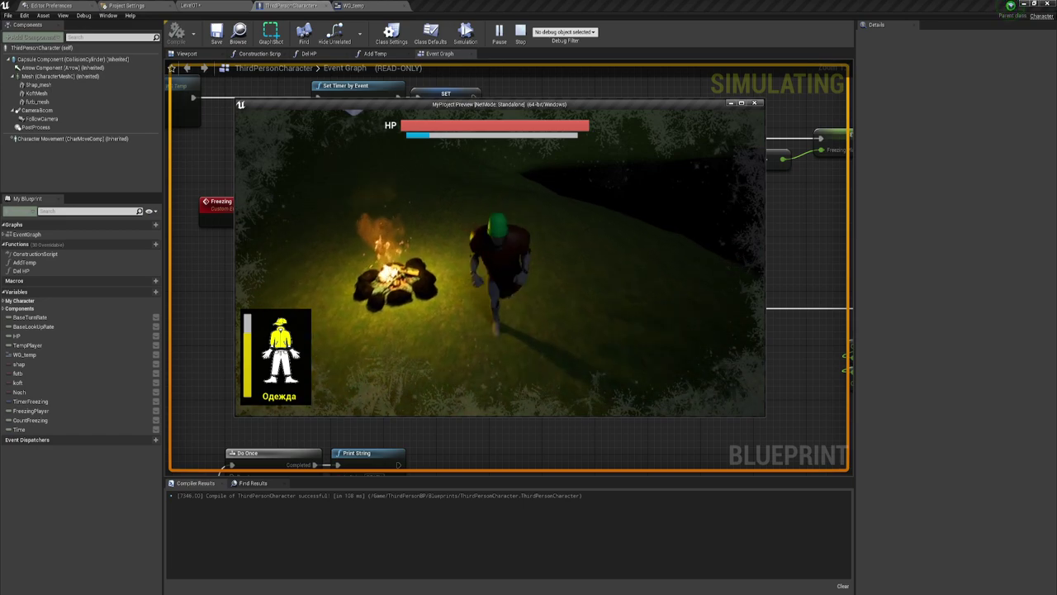
key("s")
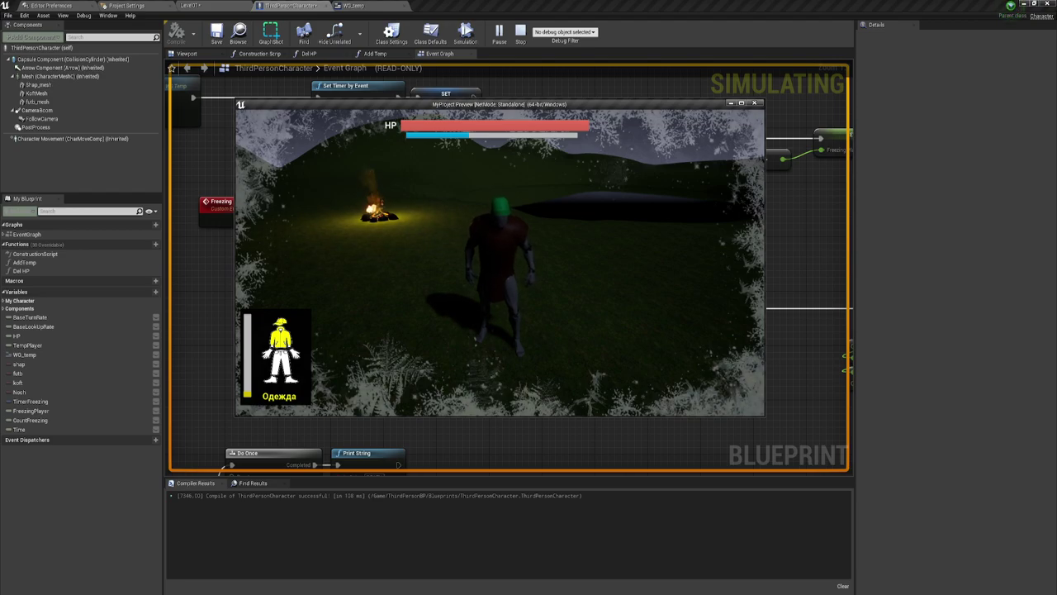
key("Escape")
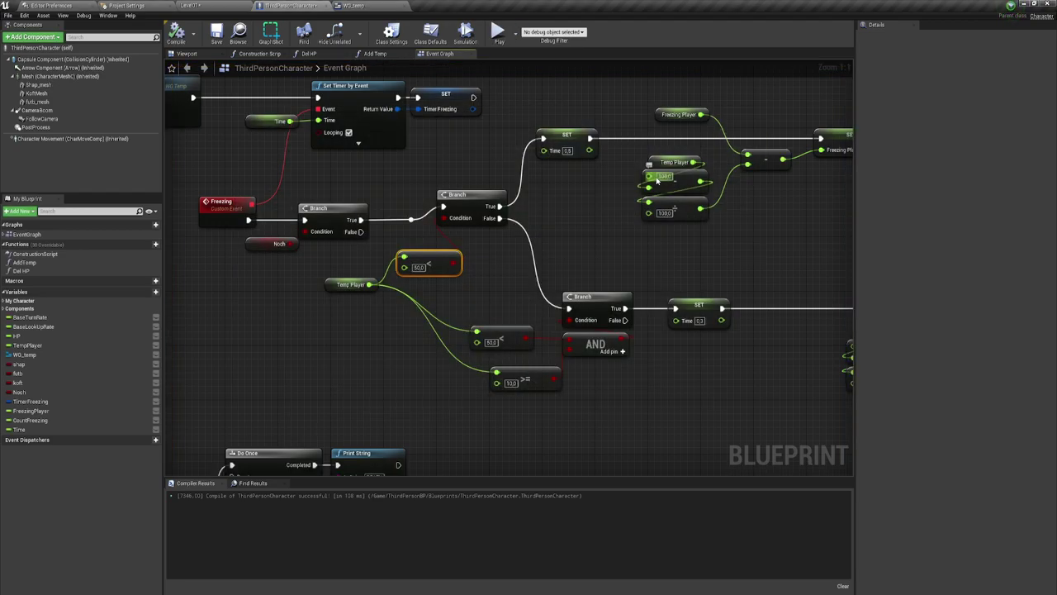